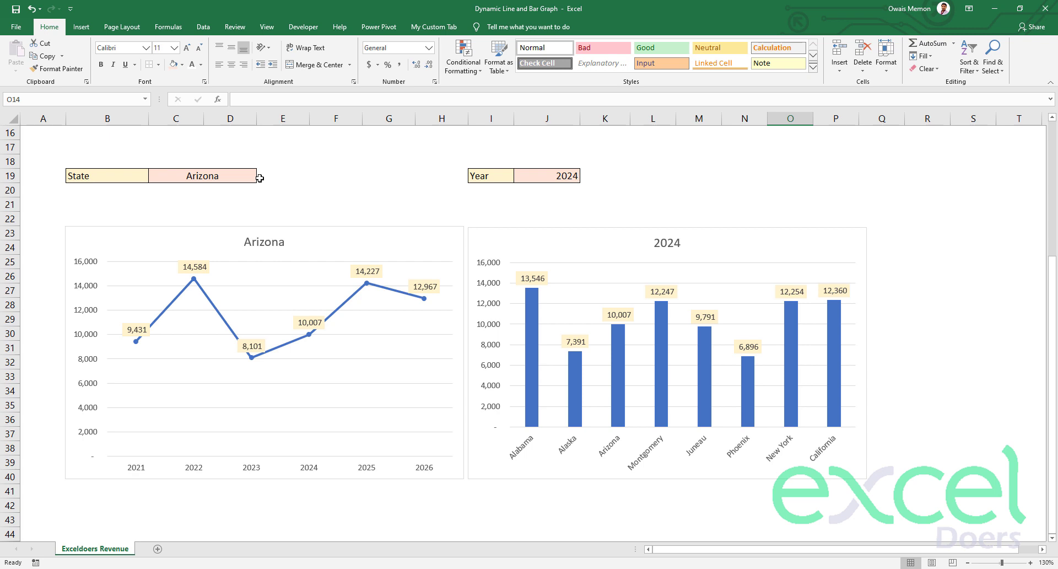
# Step: Try Juneau and then New York in the C19 state drop-down
pyautogui.click(220, 177)
pyautogui.click(262, 177)
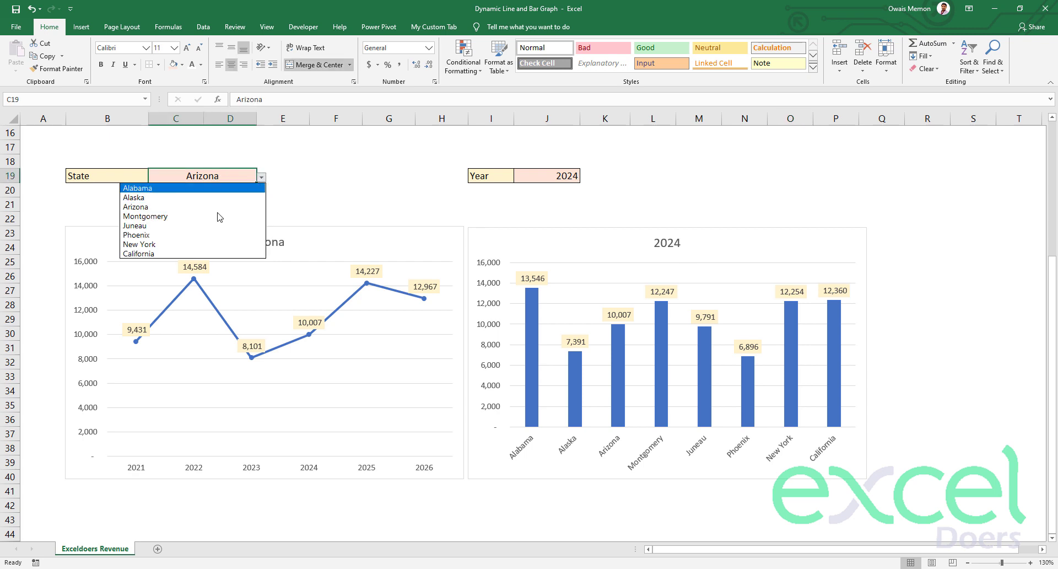
pyautogui.click(205, 221)
pyautogui.click(261, 177)
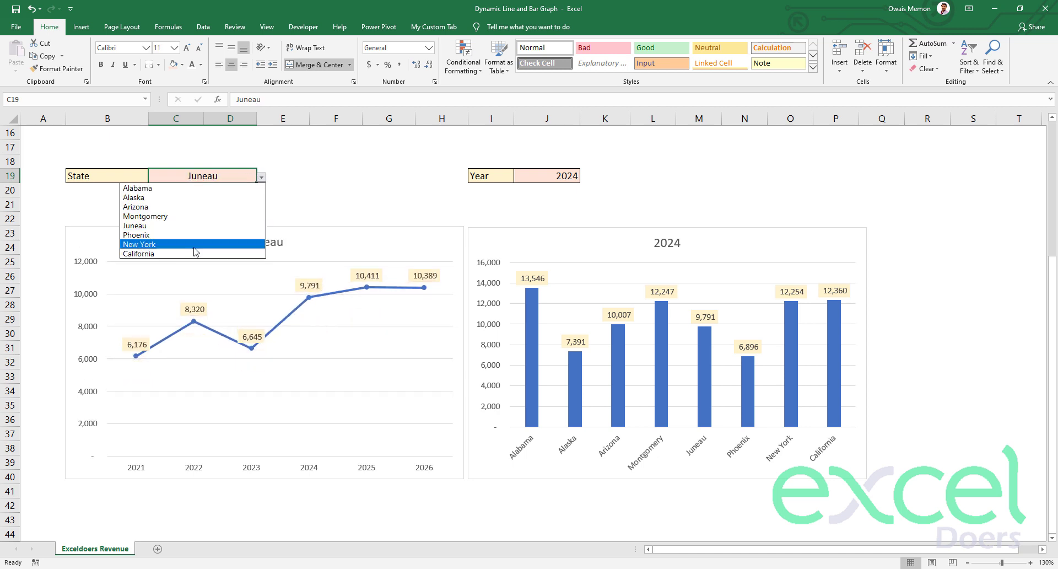
pyautogui.click(226, 245)
# Step: Switch the J19 year drop-down to 2025, then to 2022
pyautogui.click(573, 178)
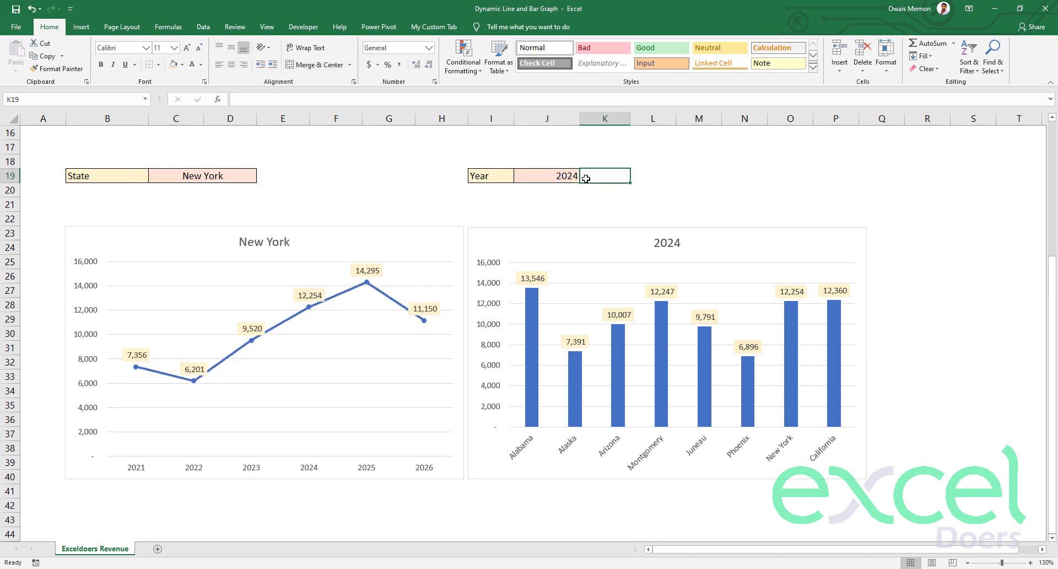
pyautogui.click(585, 177)
pyautogui.click(531, 225)
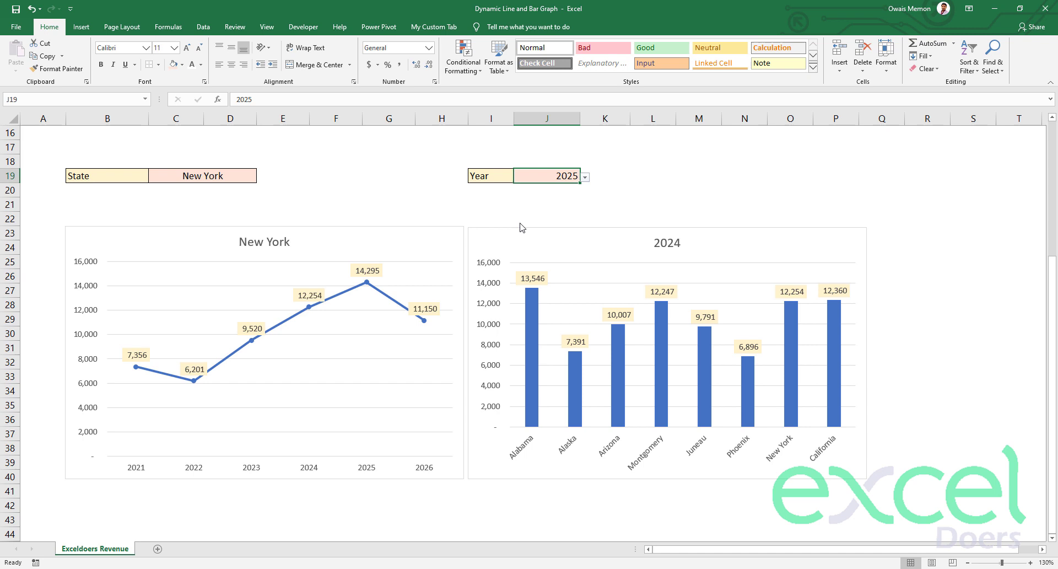
pyautogui.click(585, 177)
pyautogui.click(551, 197)
# Step: Pick California and then Alaska from the state drop-down
pyautogui.click(251, 177)
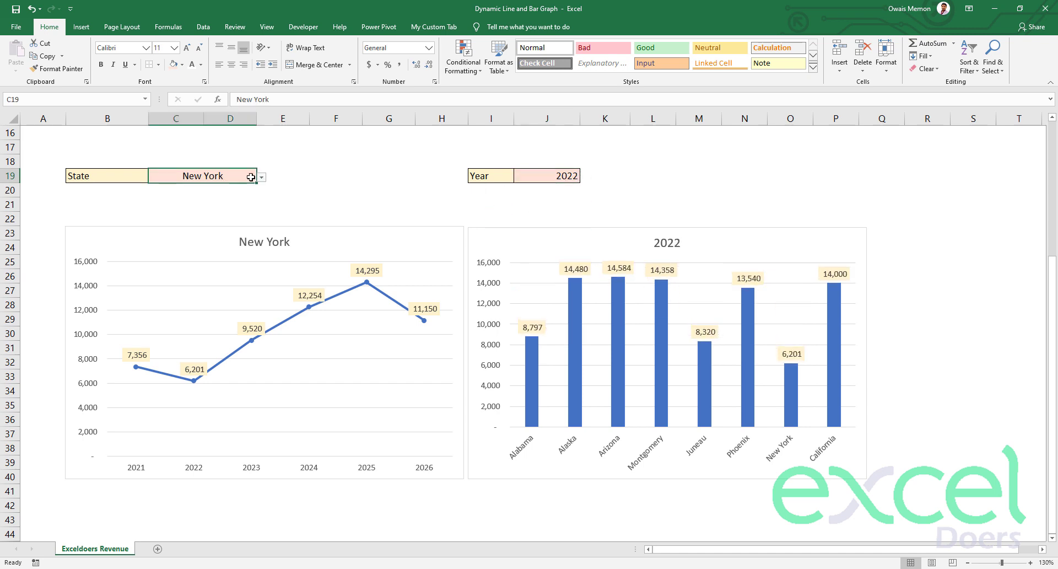
pyautogui.click(263, 180)
pyautogui.click(251, 177)
pyautogui.click(262, 176)
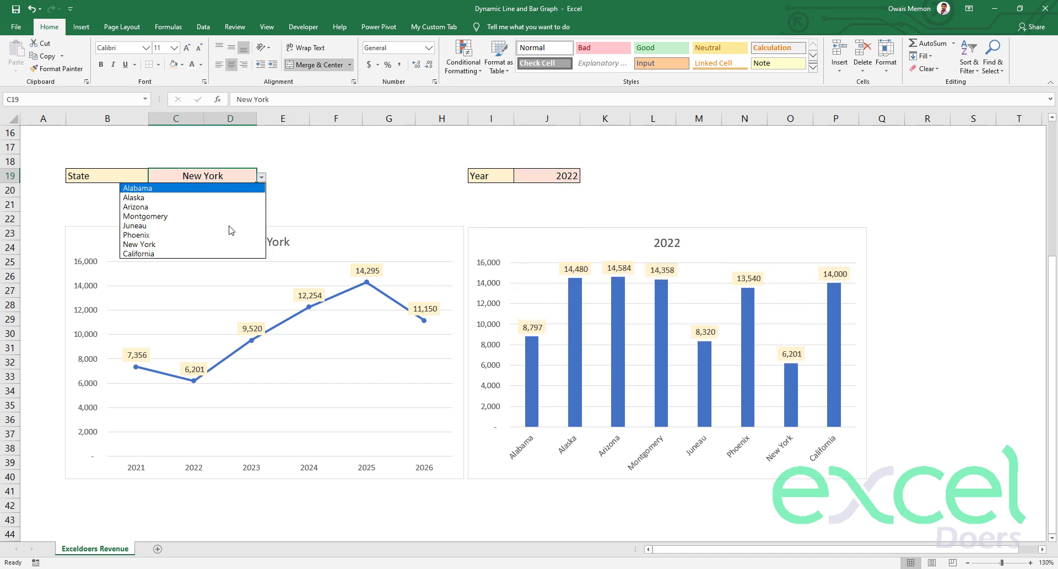
pyautogui.click(189, 258)
pyautogui.click(260, 176)
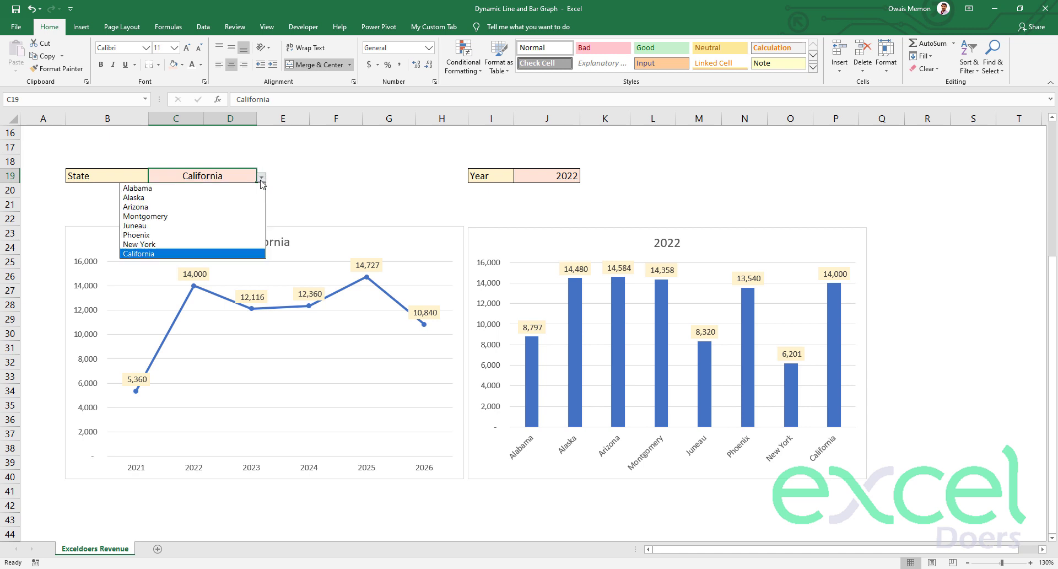
pyautogui.click(193, 198)
# Step: Set the year drop-down to 2024, then to 2026
pyautogui.click(570, 179)
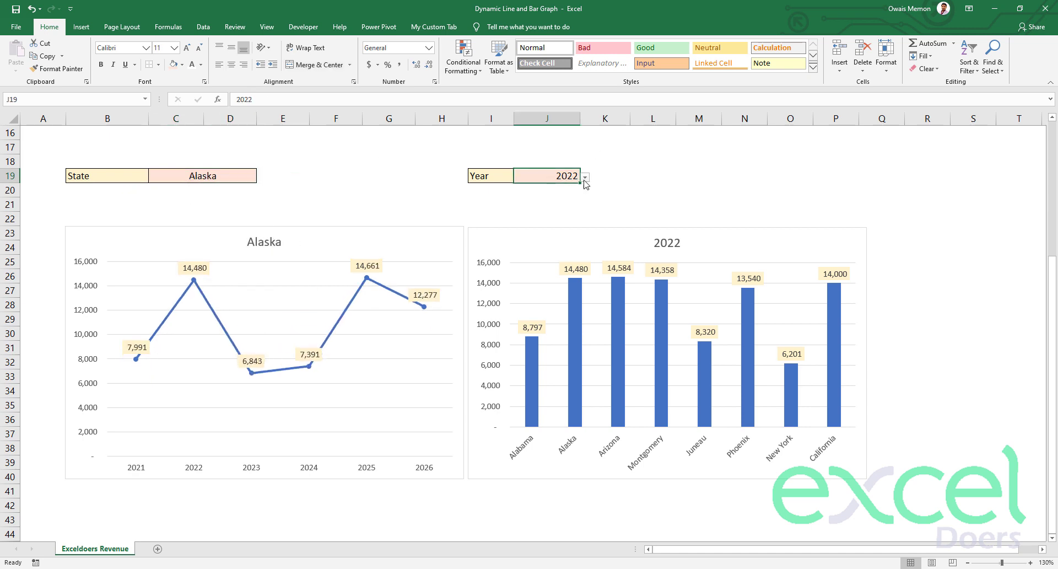
pyautogui.click(586, 177)
pyautogui.click(515, 216)
pyautogui.click(586, 177)
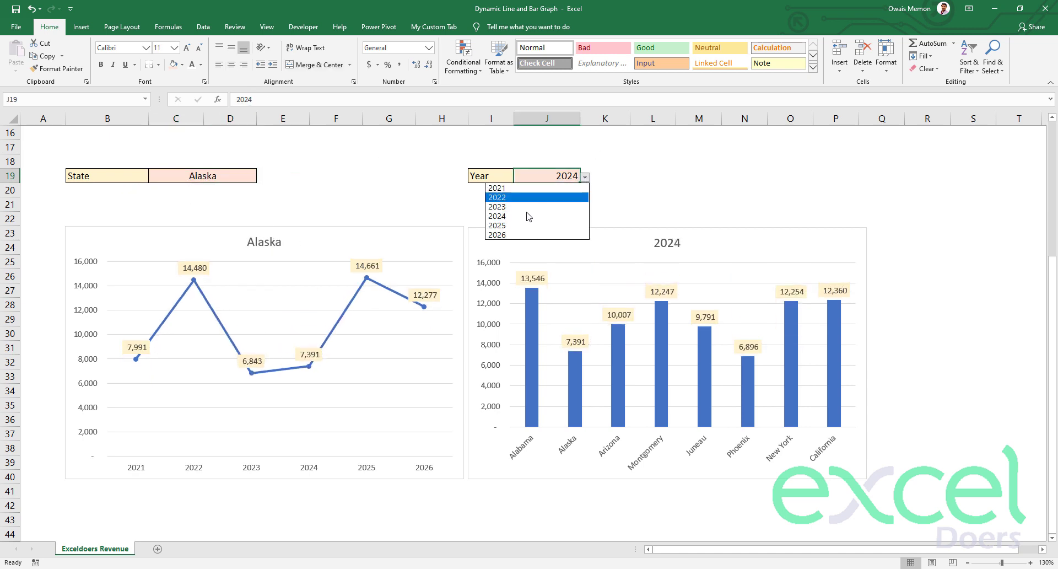
pyautogui.click(509, 235)
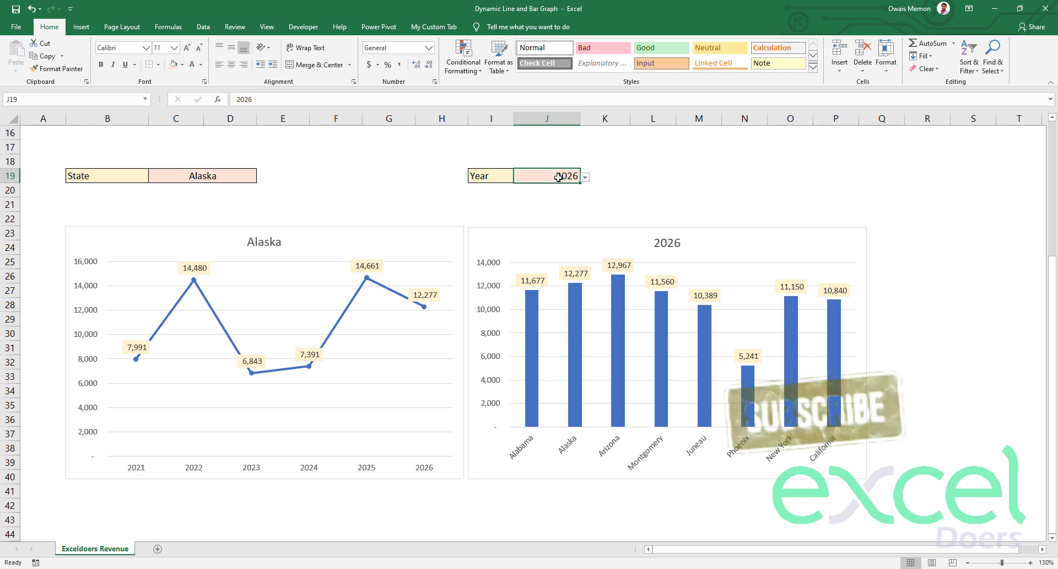
# Step: Choose Phoenix as the state, keeping 2026 as the year
pyautogui.click(228, 175)
pyautogui.click(261, 177)
pyautogui.click(224, 234)
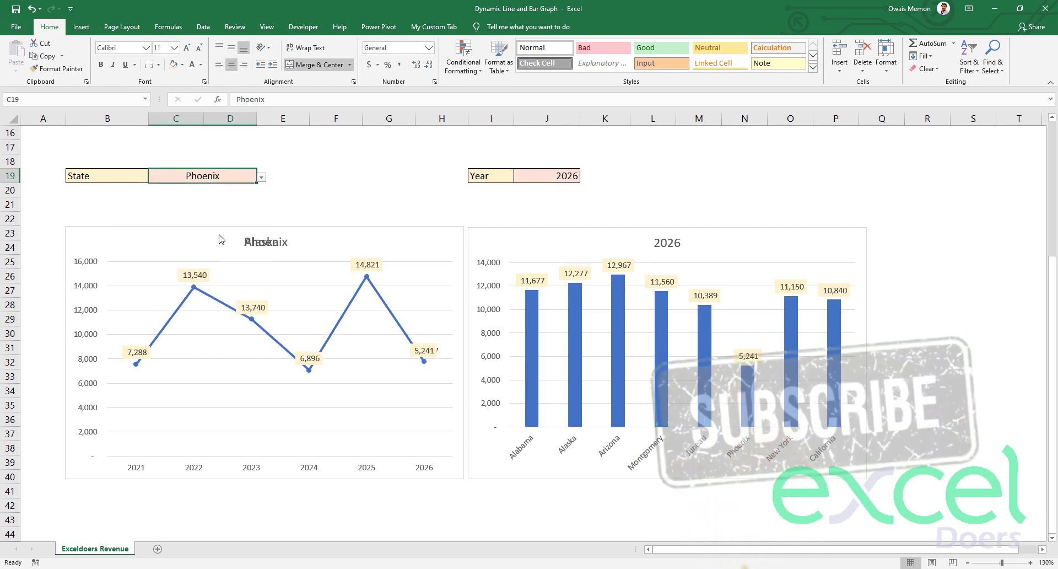
pyautogui.click(577, 180)
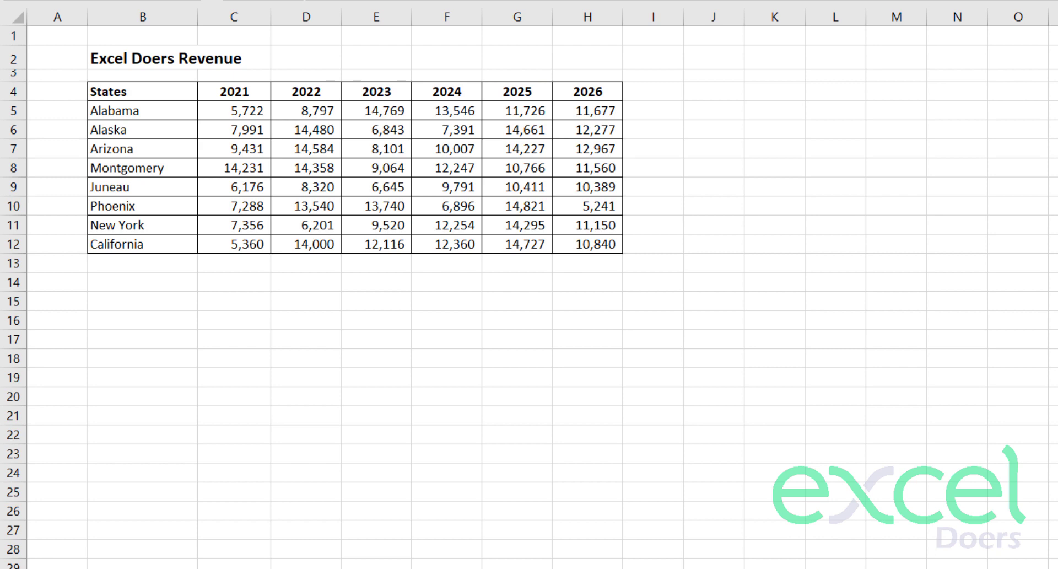
pyautogui.click(131, 94)
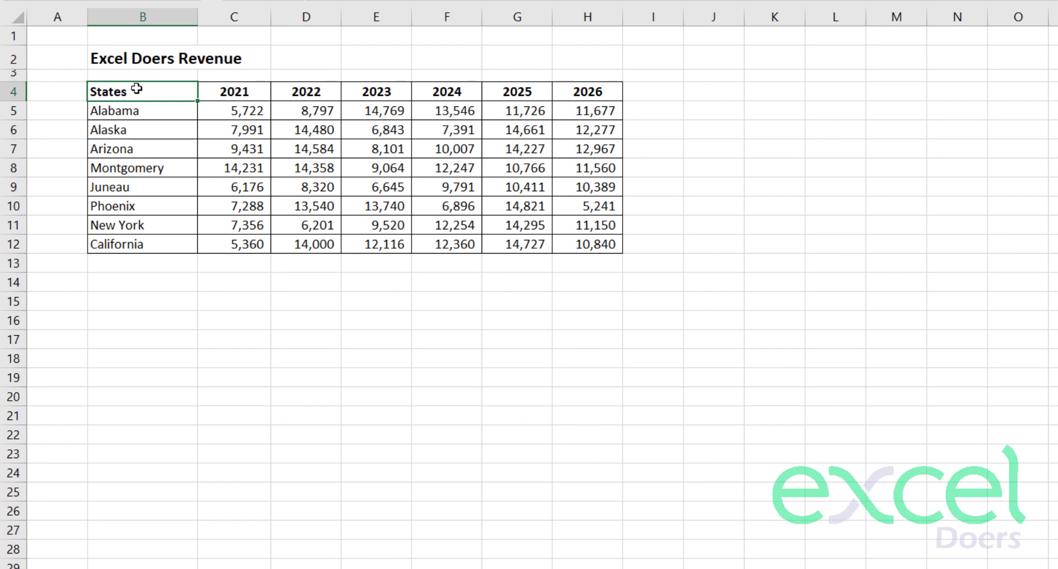
pyautogui.moveTo(144, 116); pyautogui.dragTo(154, 239)
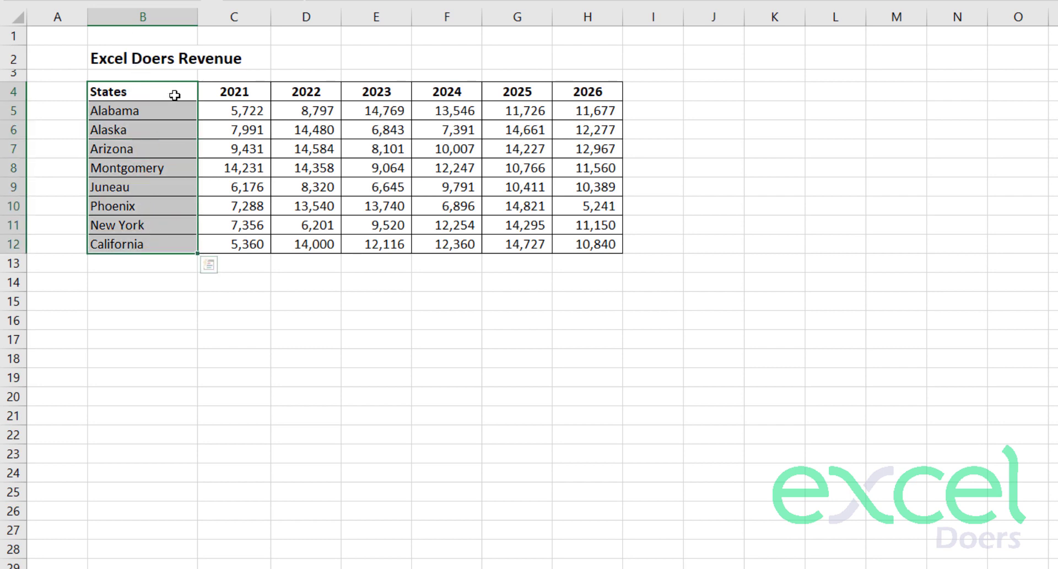
pyautogui.moveTo(239, 94); pyautogui.dragTo(576, 88)
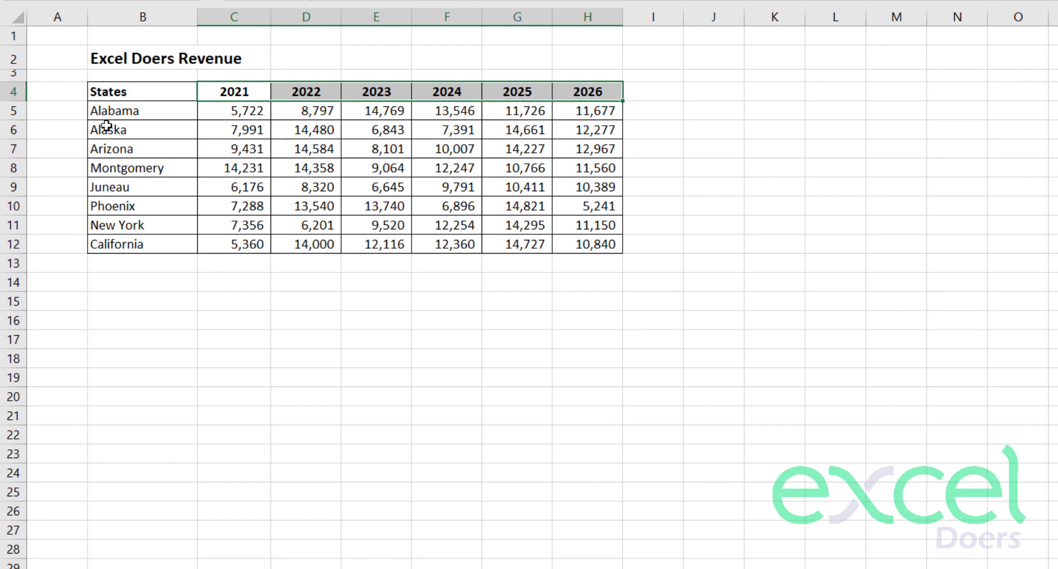
pyautogui.click(135, 112)
pyautogui.click(137, 243)
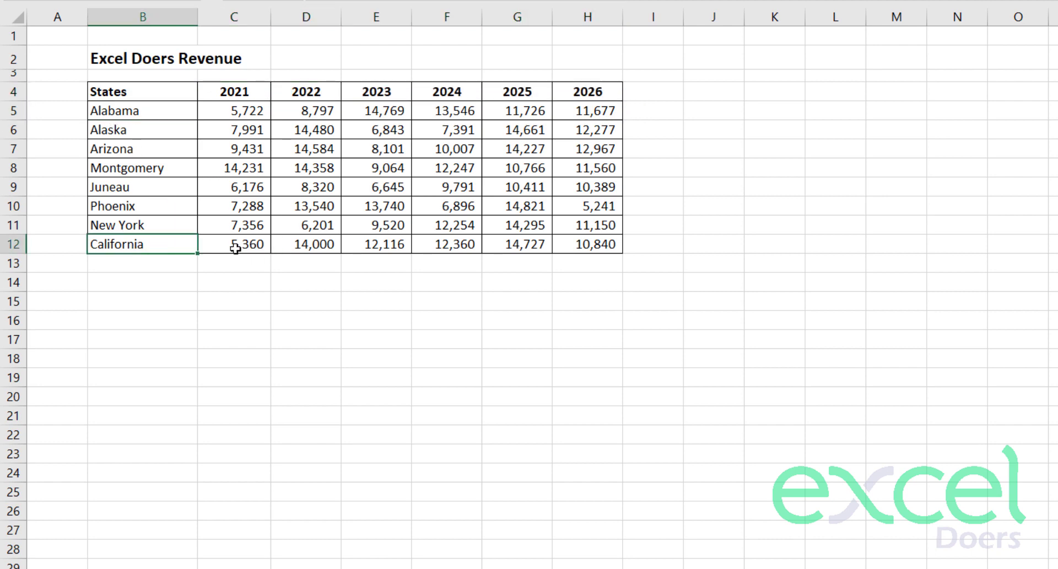
pyautogui.click(226, 91)
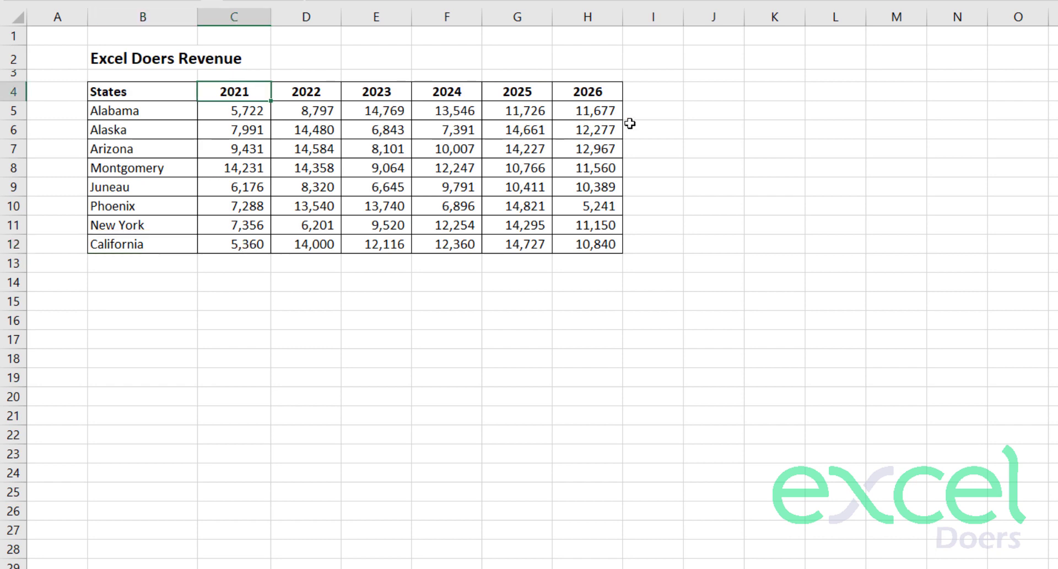
pyautogui.click(595, 92)
pyautogui.moveTo(245, 243); pyautogui.dragTo(578, 242)
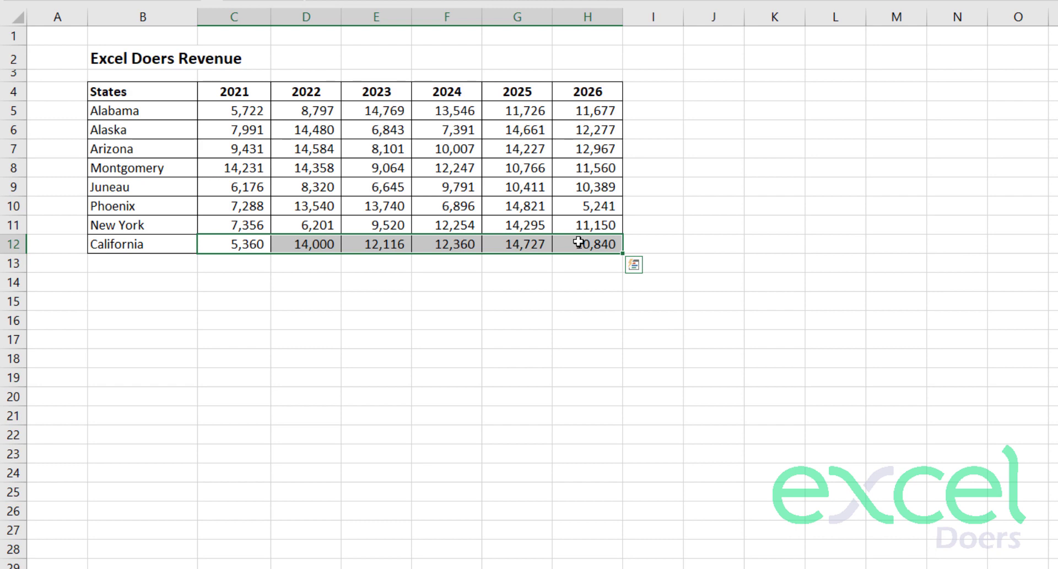
pyautogui.click(119, 226)
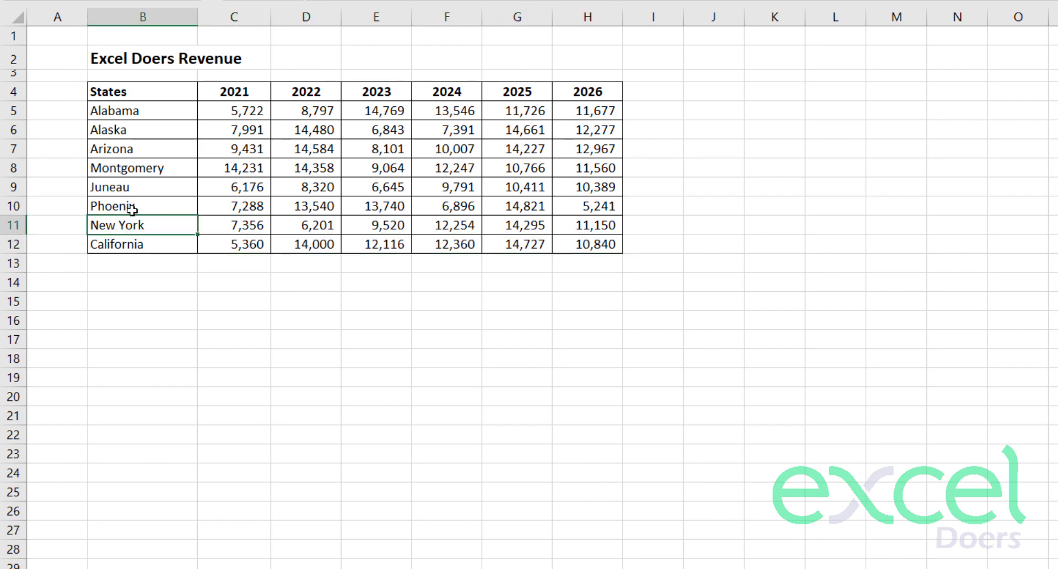
pyautogui.click(132, 205)
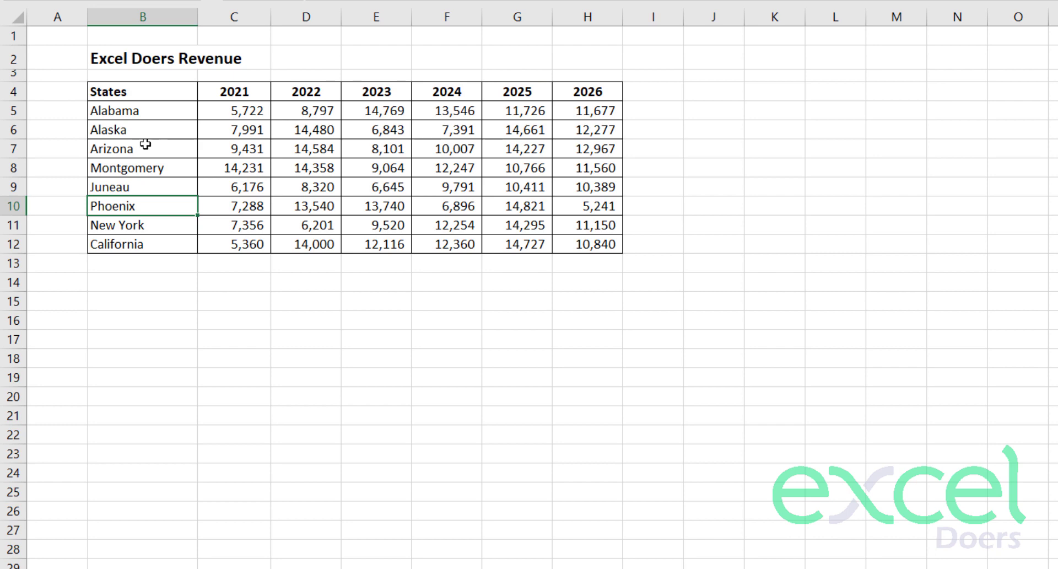
pyautogui.click(138, 226)
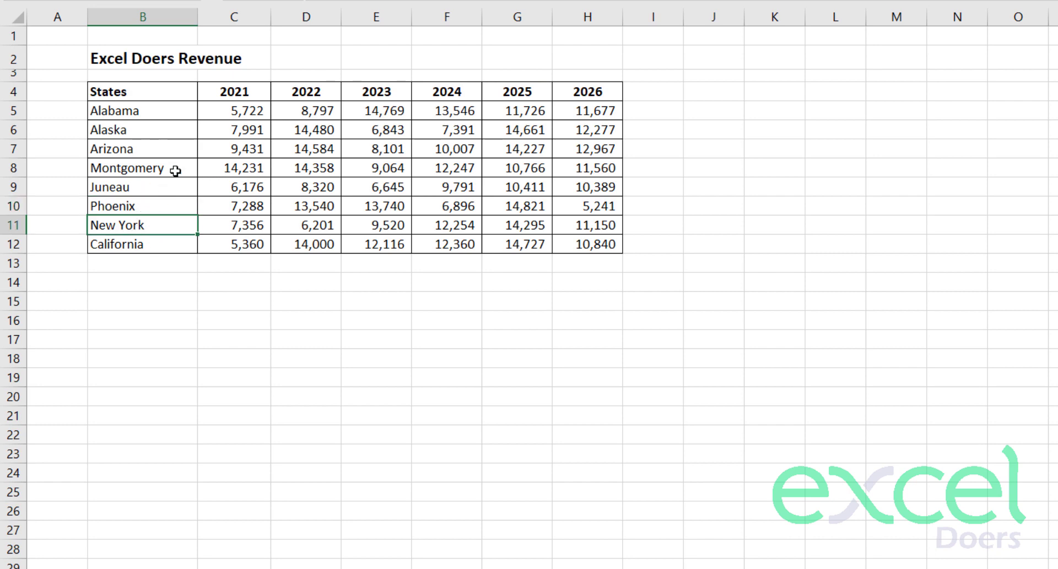
# Step: Copy the New York state name into B16 below the table
pyautogui.hotkey('ctrl', 'c')
pyautogui.scroll(-1, 199, 302)
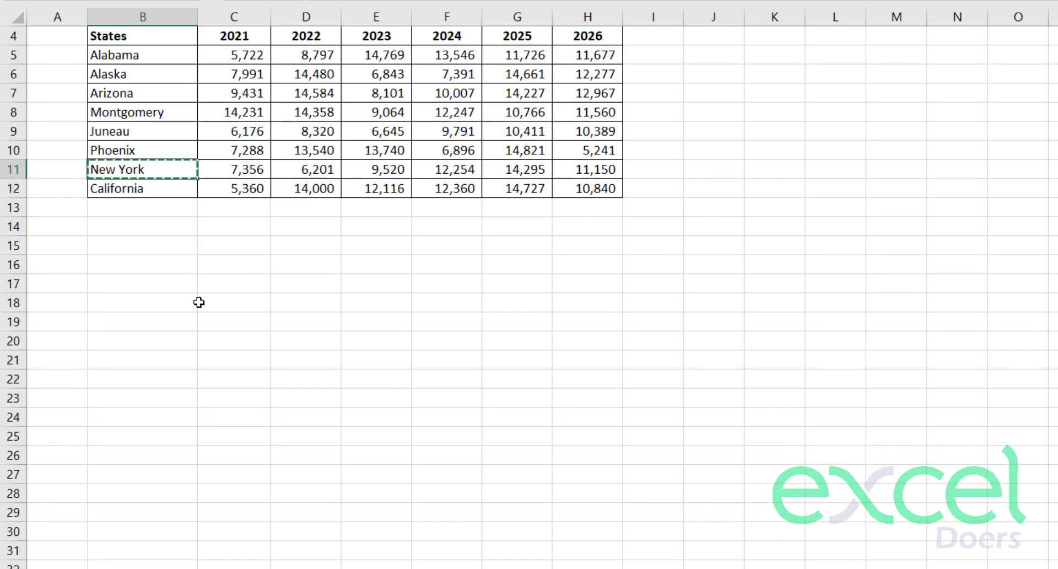
pyautogui.click(138, 269)
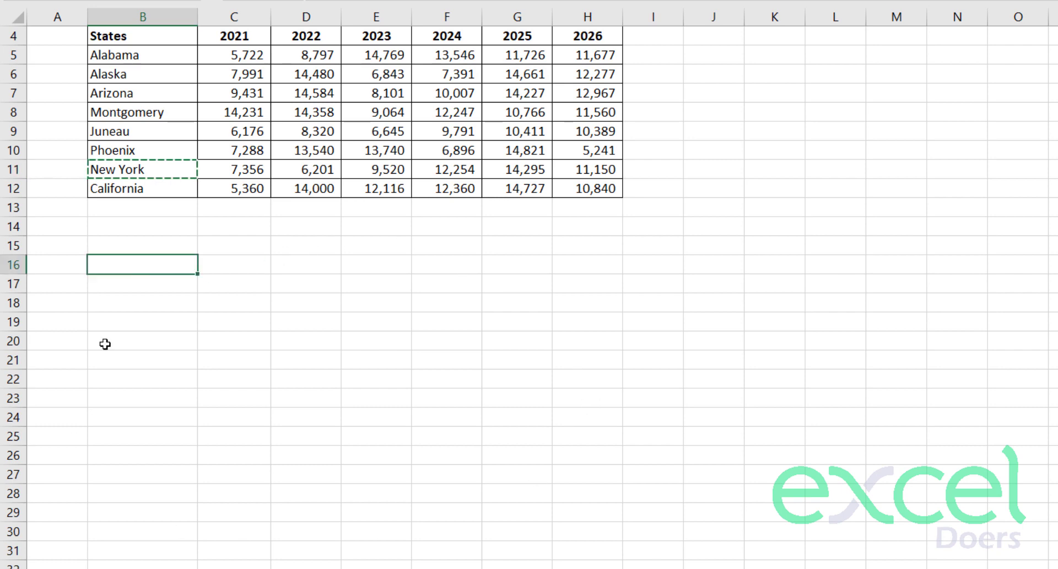
pyautogui.scroll(1, 408, 236)
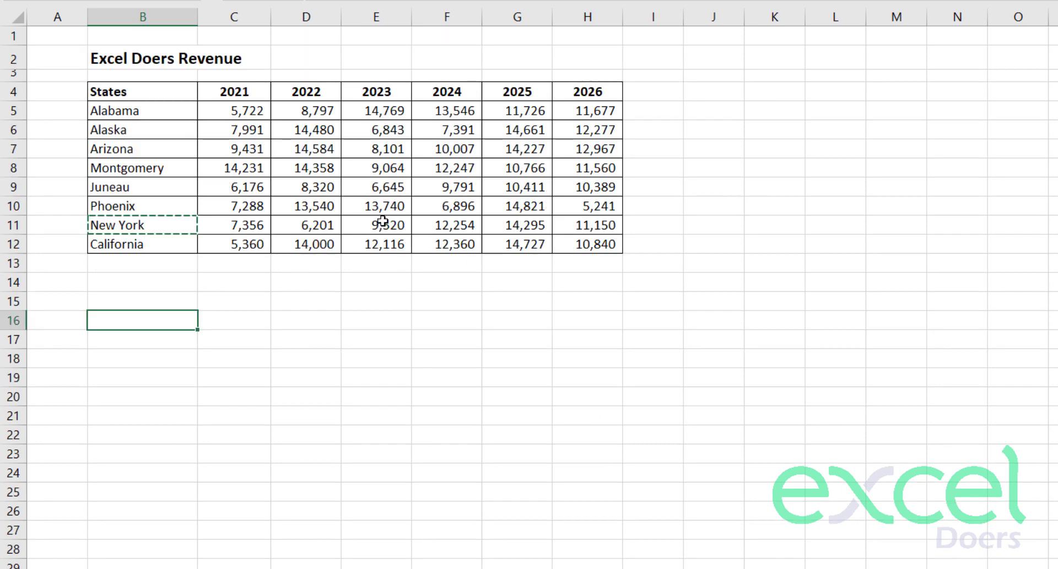
pyautogui.hotkey('ctrl', 'v')
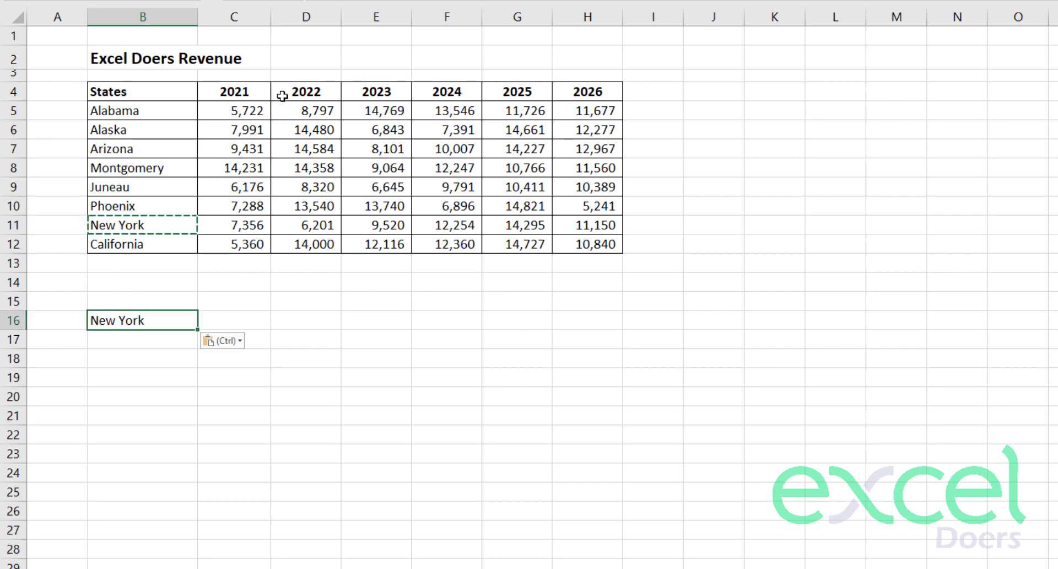
# Step: Copy the 2021–2026 year headers from C4:H4 into row 15 (C15:H15)
pyautogui.moveTo(222, 88); pyautogui.dragTo(563, 92)
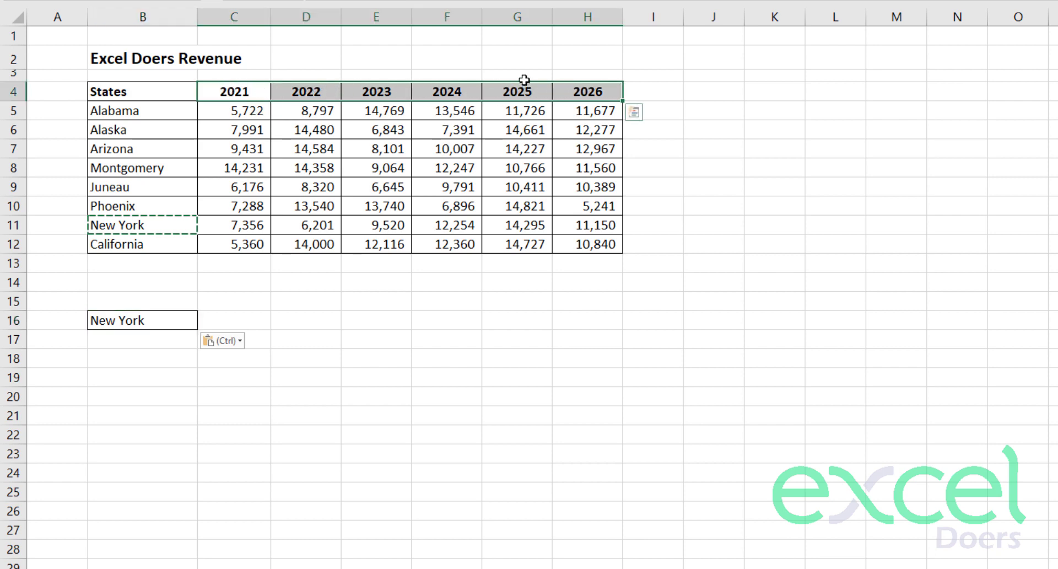
pyautogui.hotkey('ctrl', 'c')
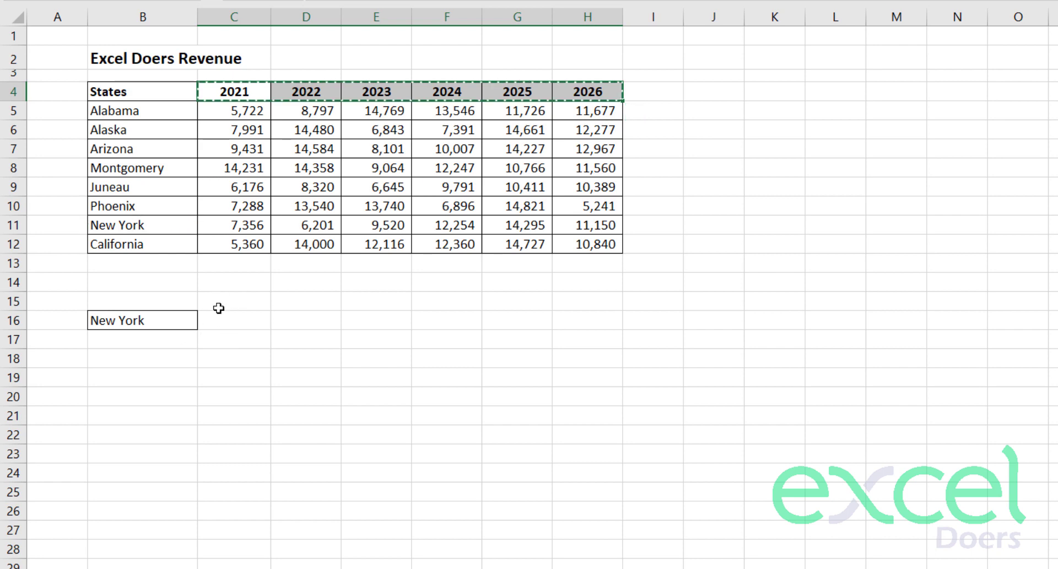
pyautogui.click(215, 304)
pyautogui.rightClick(215, 304)
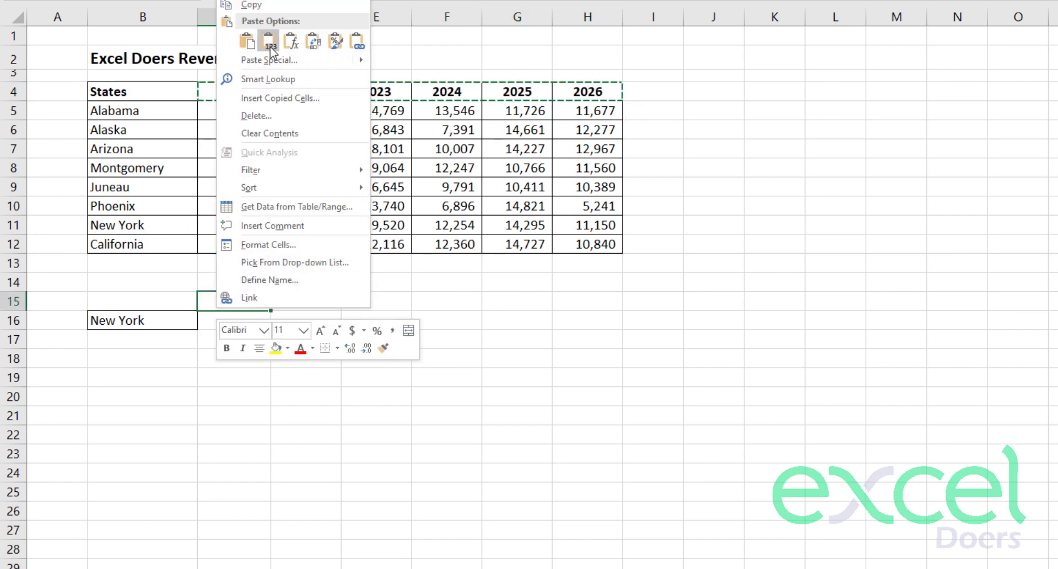
pyautogui.click(270, 52)
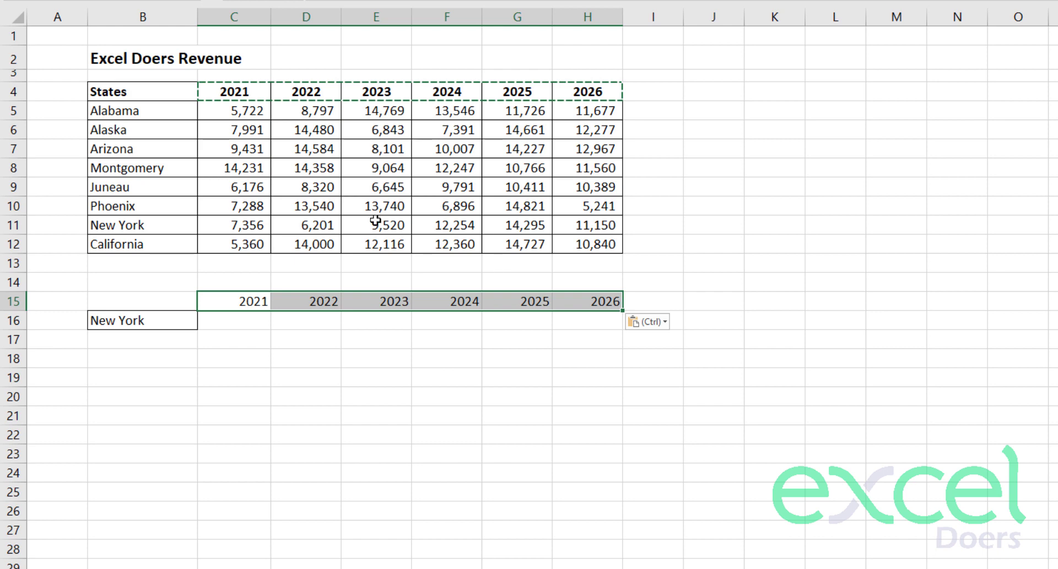
pyautogui.click(329, 304)
pyautogui.moveTo(235, 94); pyautogui.dragTo(589, 84)
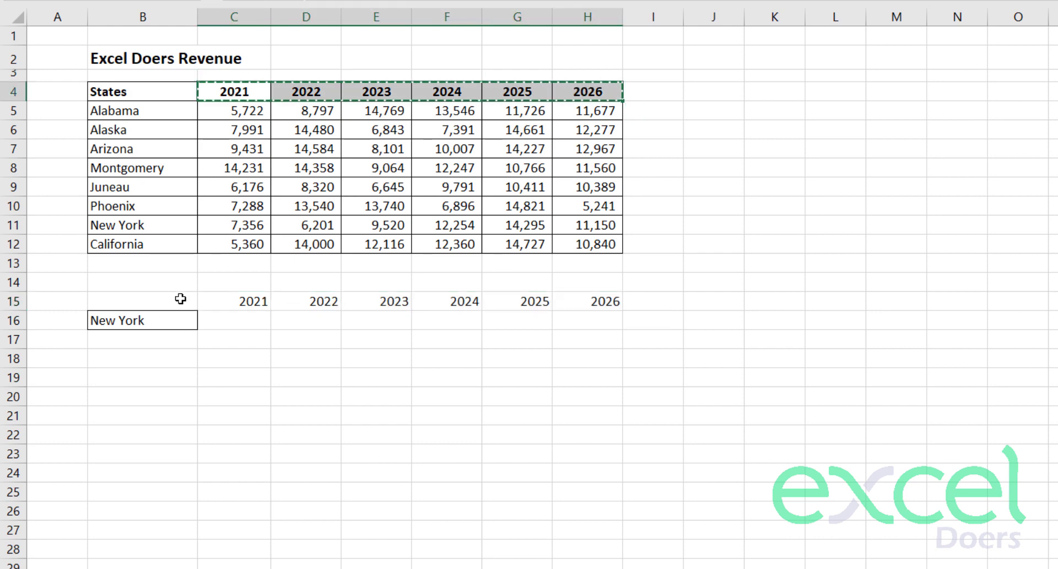
pyautogui.click(238, 297)
pyautogui.hotkey('ctrl', 'v')
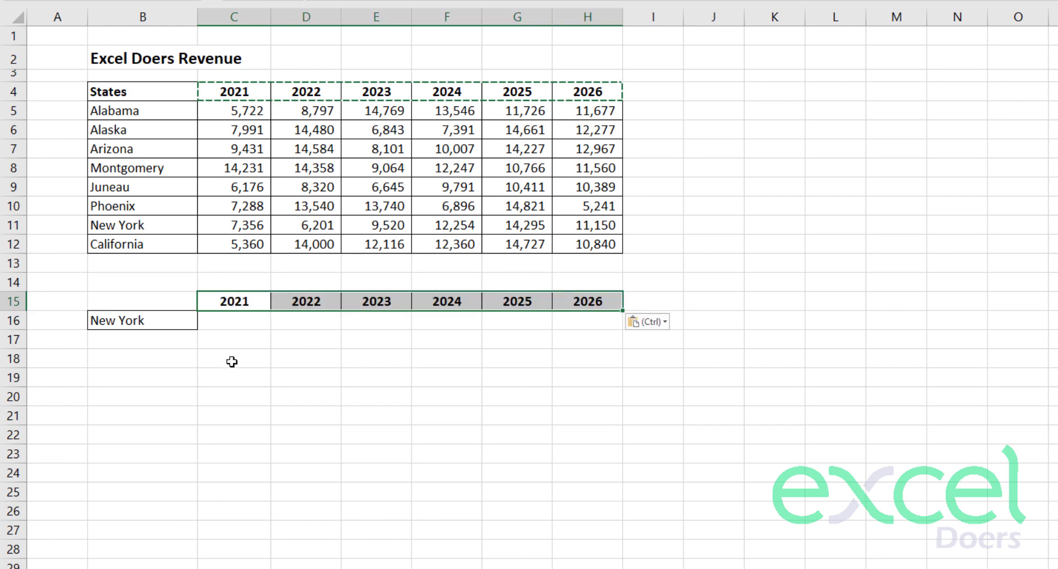
pyautogui.click(231, 361)
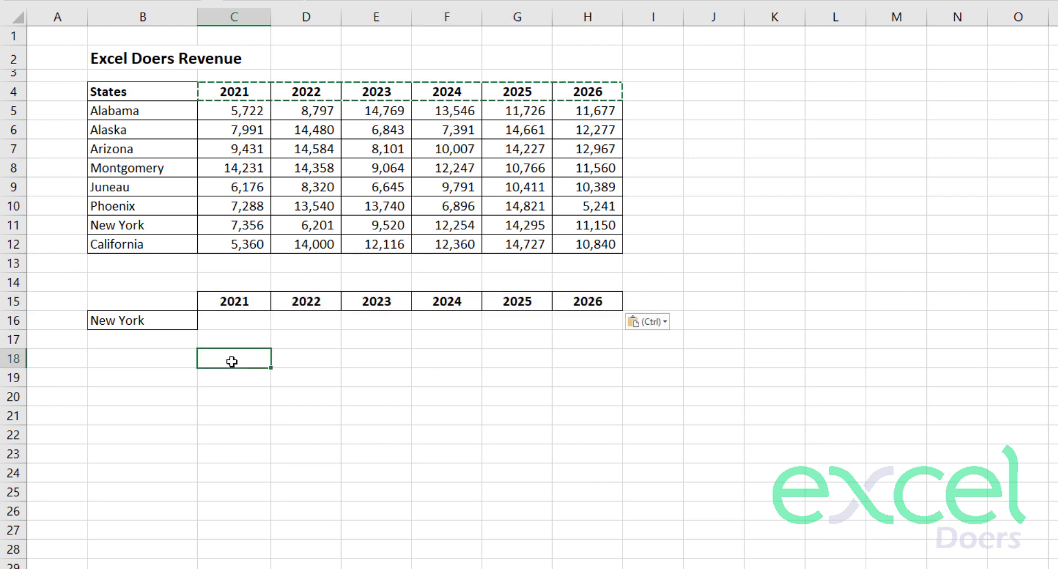
# Step: Highlight New York's 2021 revenue 7,356 in C11 with a yellow fill
pyautogui.click(138, 326)
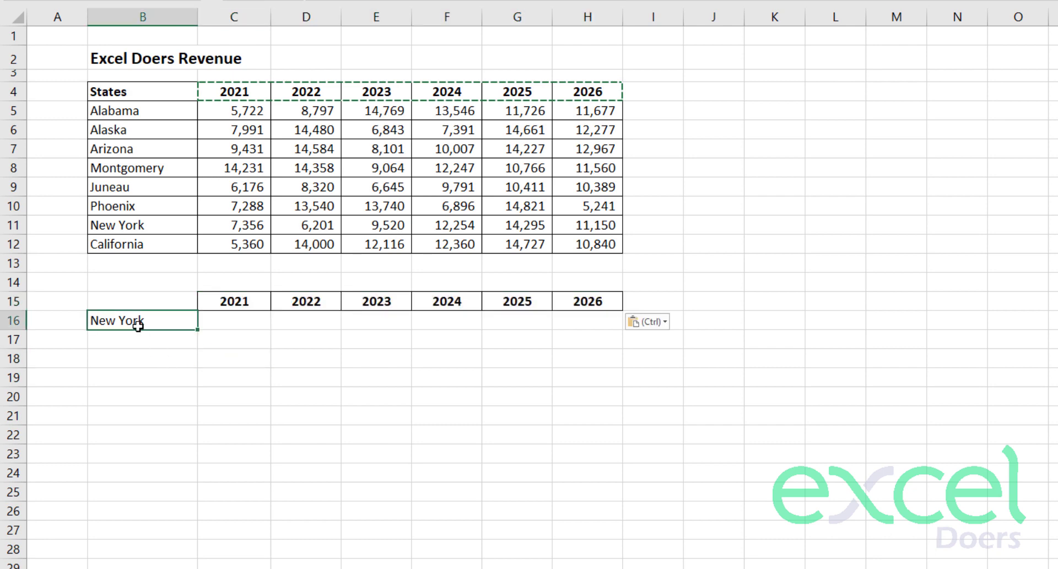
pyautogui.moveTo(229, 326); pyautogui.dragTo(621, 320)
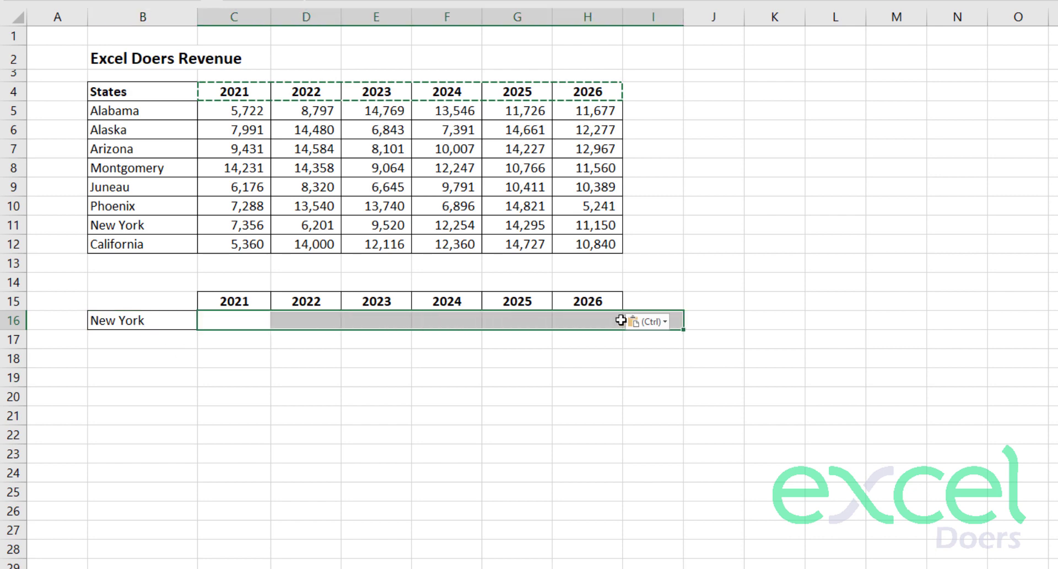
pyautogui.click(327, 381)
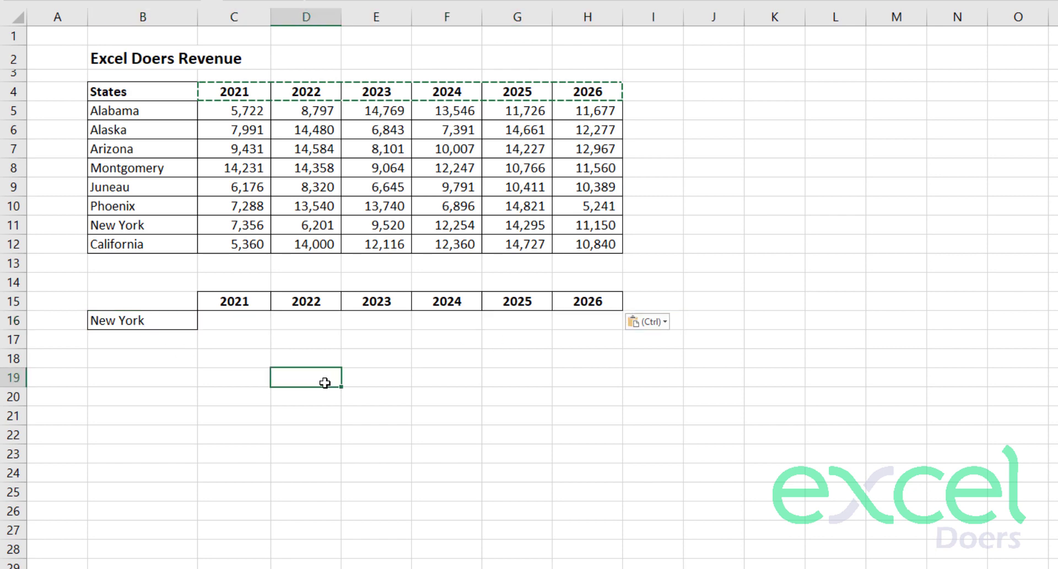
pyautogui.click(227, 313)
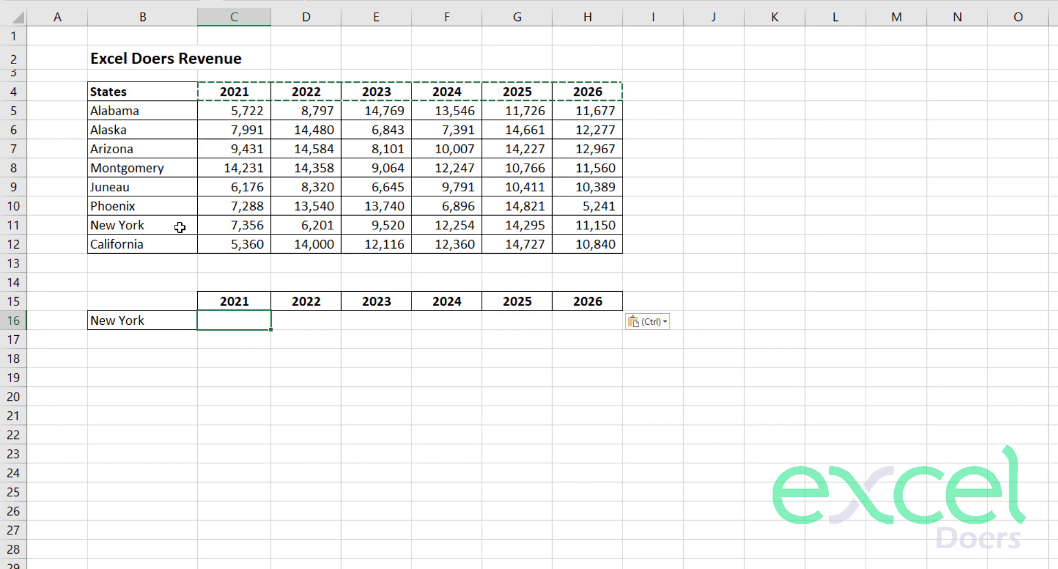
pyautogui.click(153, 223)
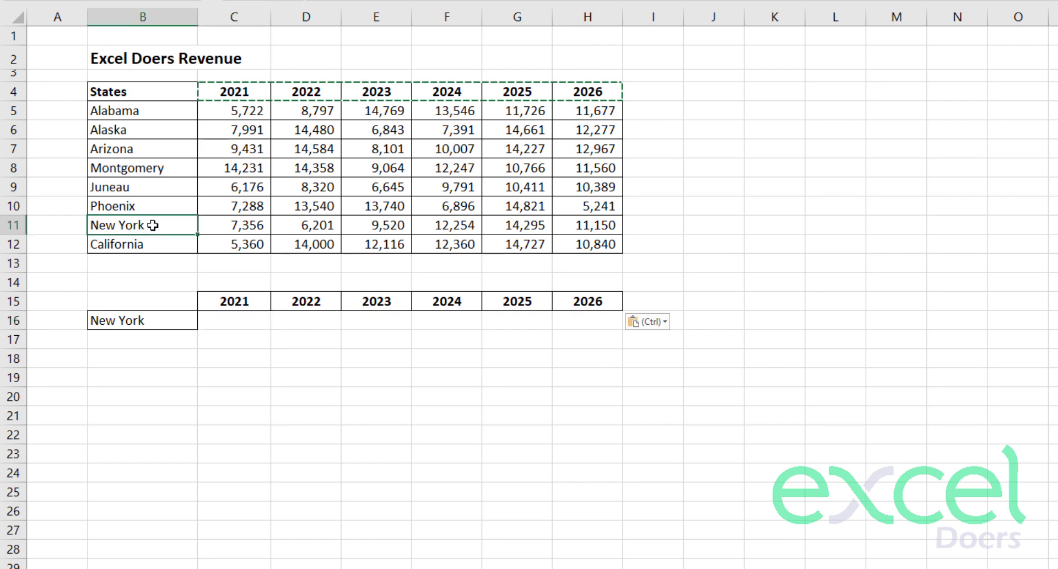
pyautogui.click(235, 95)
pyautogui.click(222, 226)
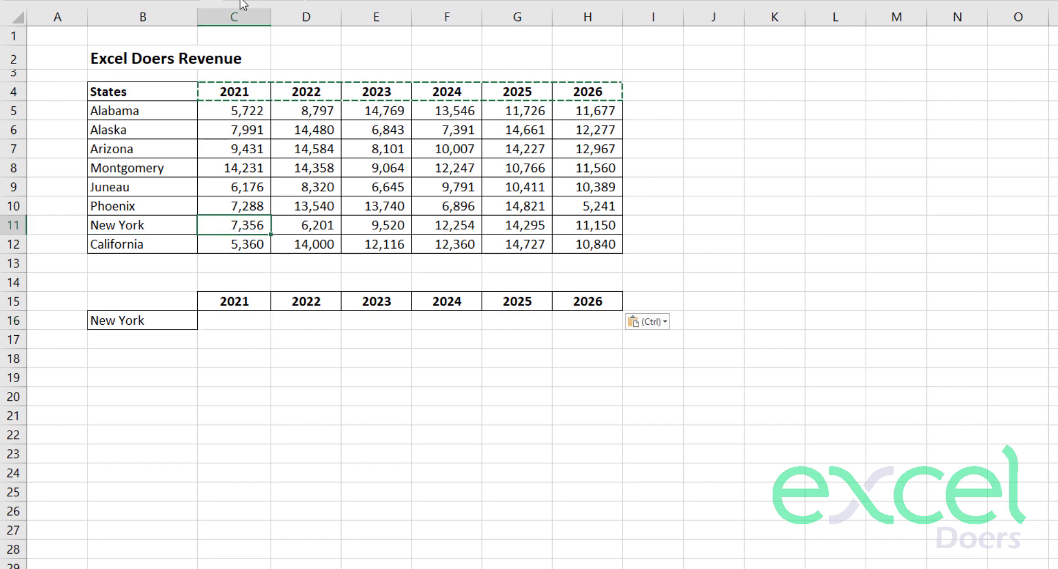
pyautogui.press('F4')
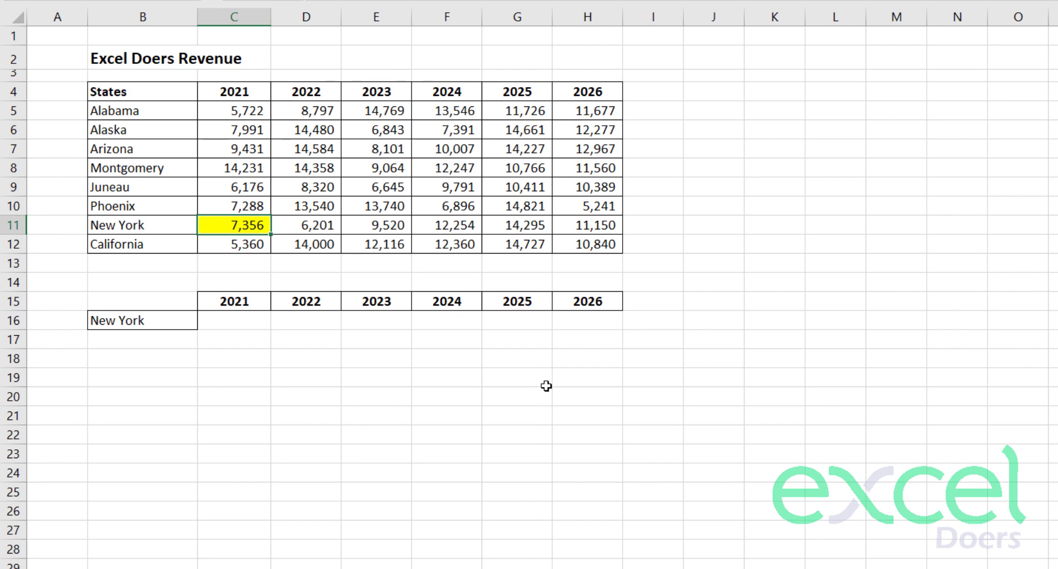
# Step: Enter =MATCH(B16,B5:B12,0) in C16, returning New York's position 7
pyautogui.click(238, 325)
pyautogui.write('=')
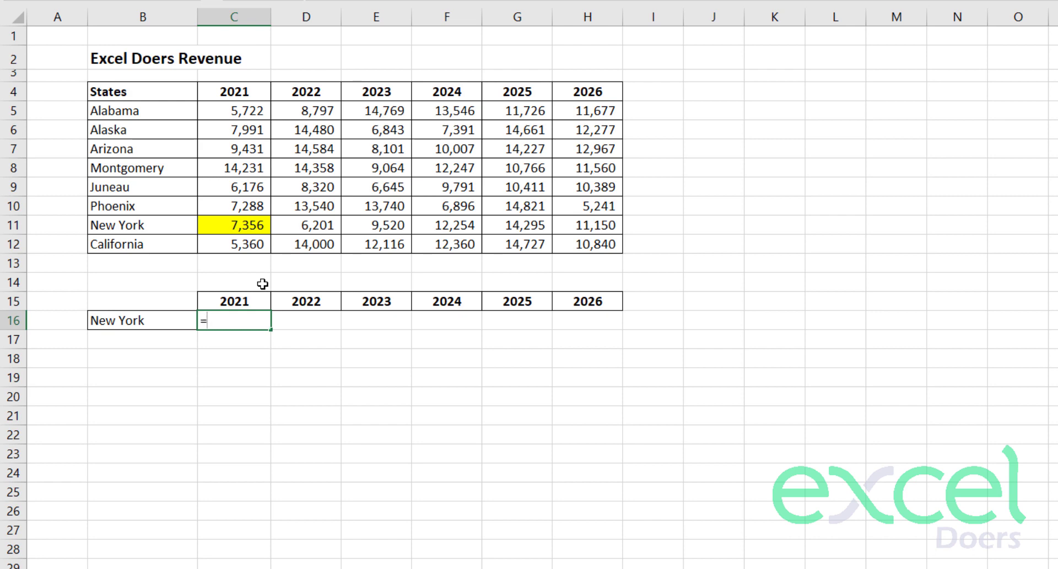
pyautogui.write('ma')
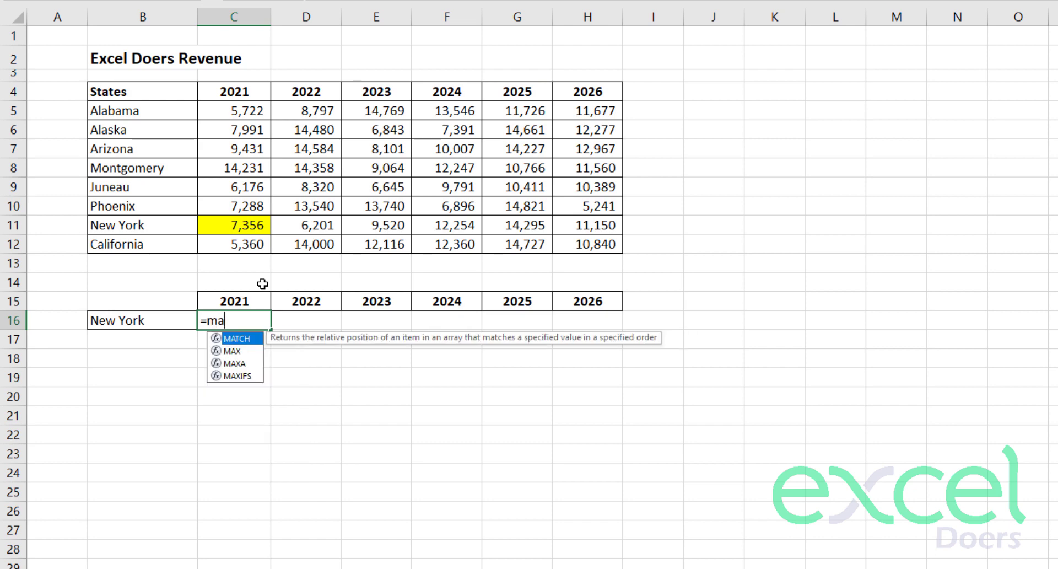
pyautogui.write('tc')
pyautogui.press('Tab')
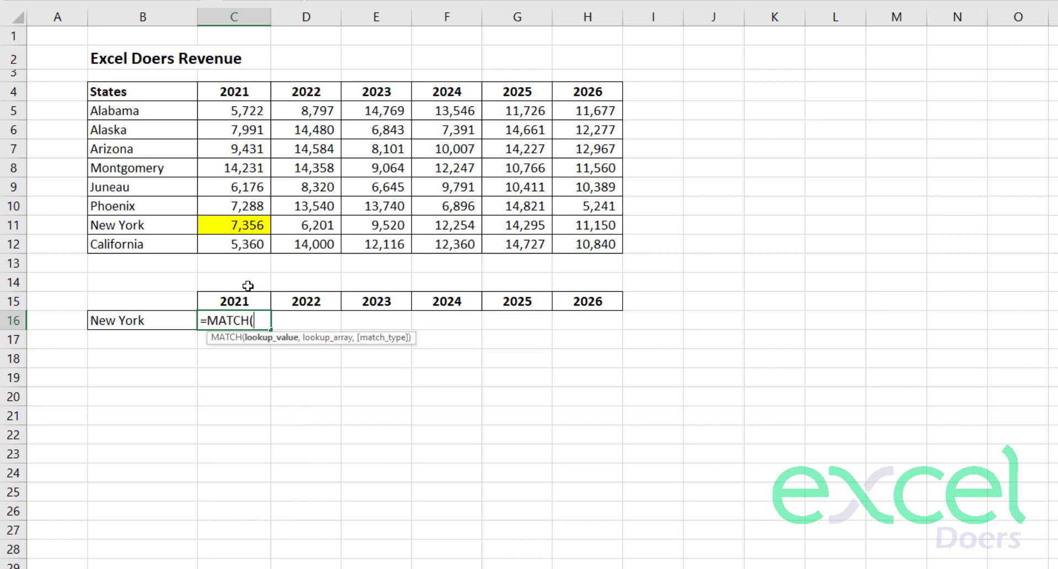
pyautogui.click(135, 320)
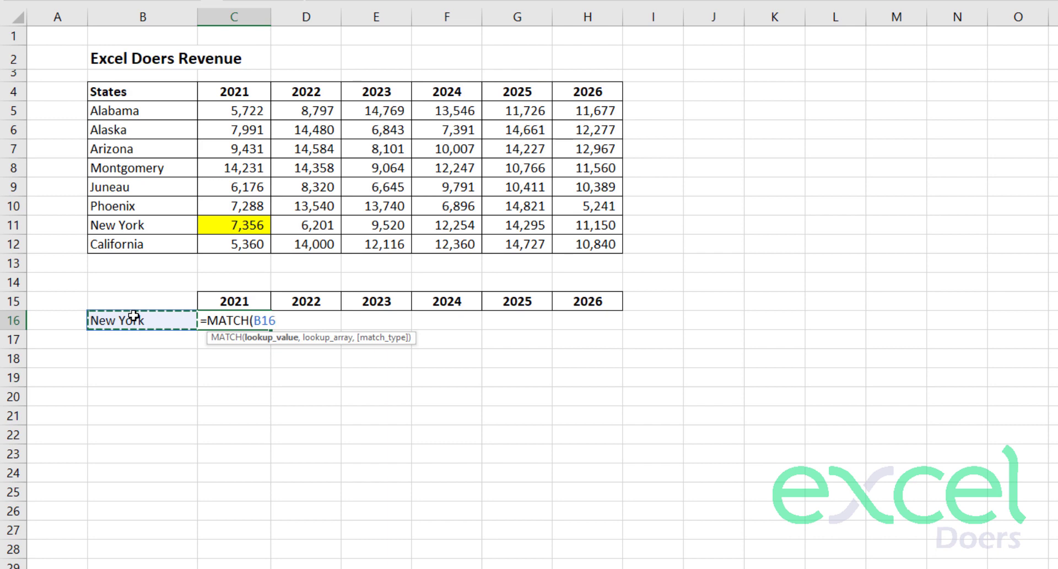
pyautogui.write(',')
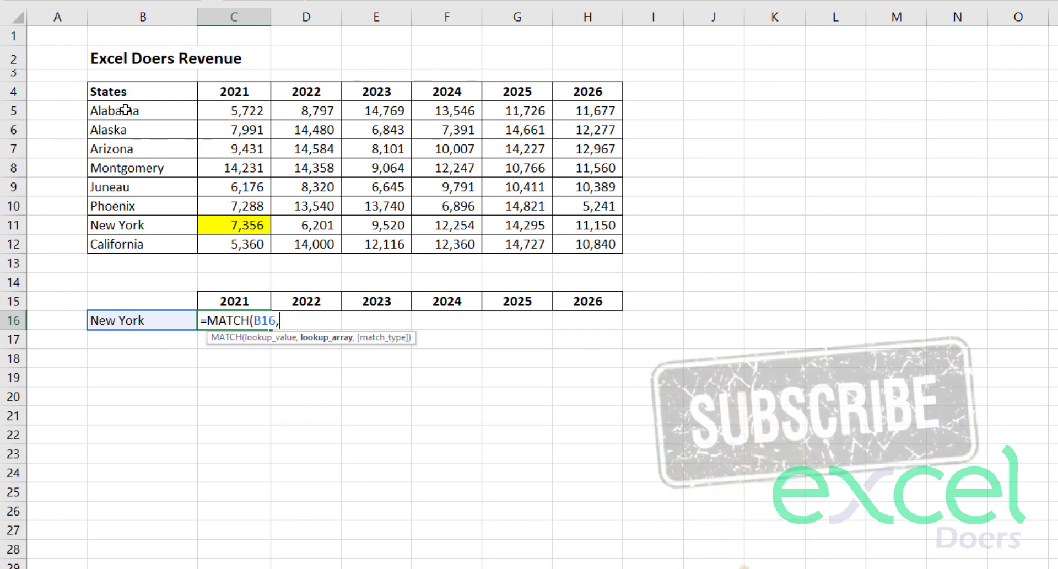
pyautogui.moveTo(126, 110); pyautogui.dragTo(132, 244)
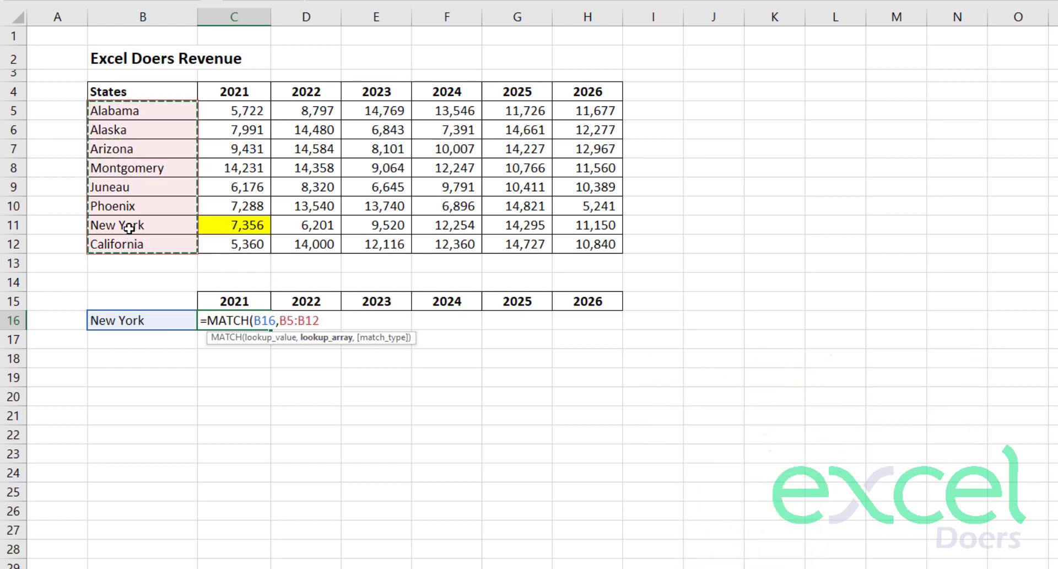
pyautogui.write(',0)')
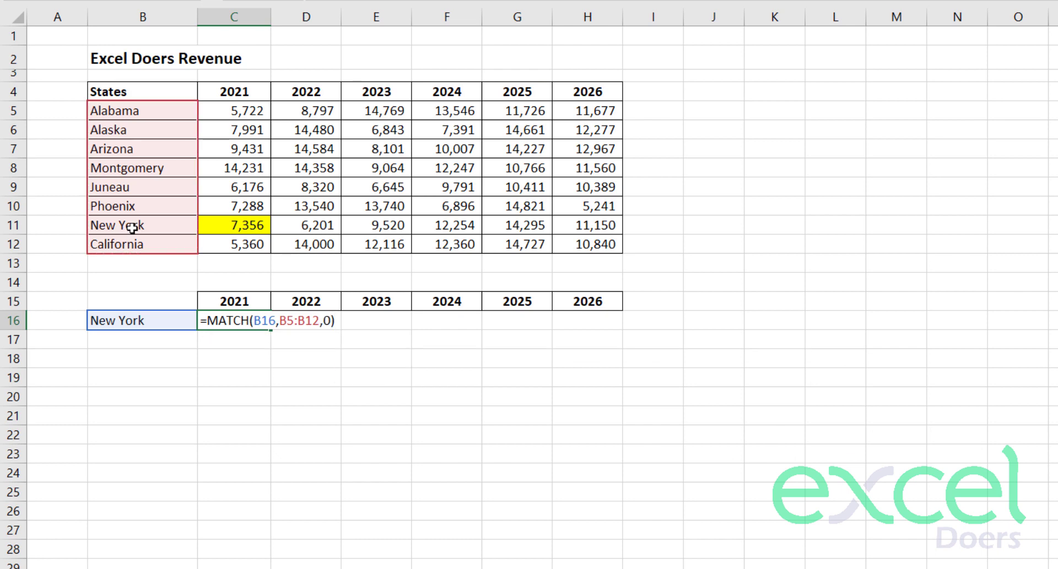
pyautogui.press('Return')
pyautogui.click(259, 314)
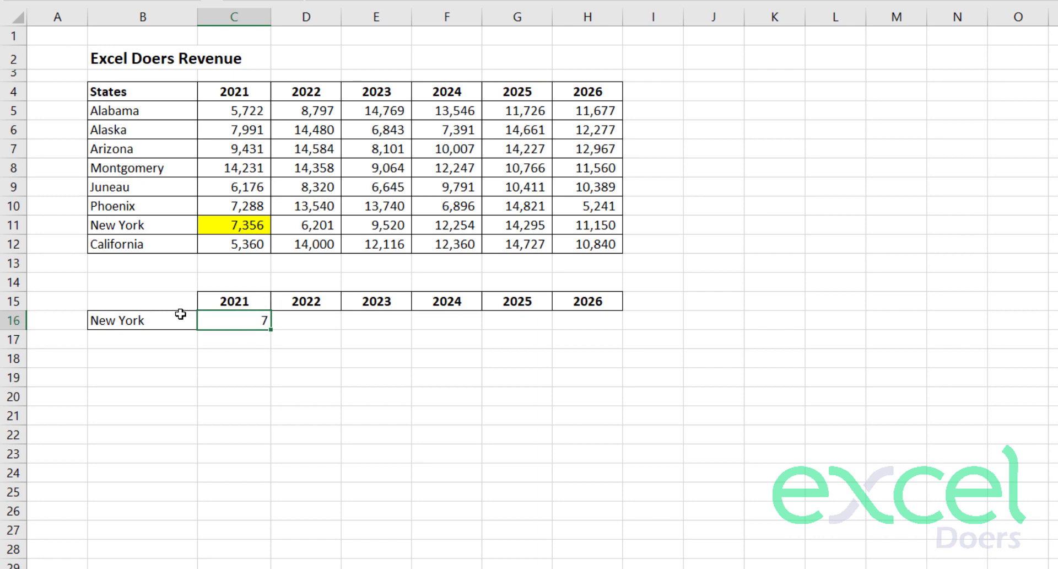
pyautogui.click(165, 324)
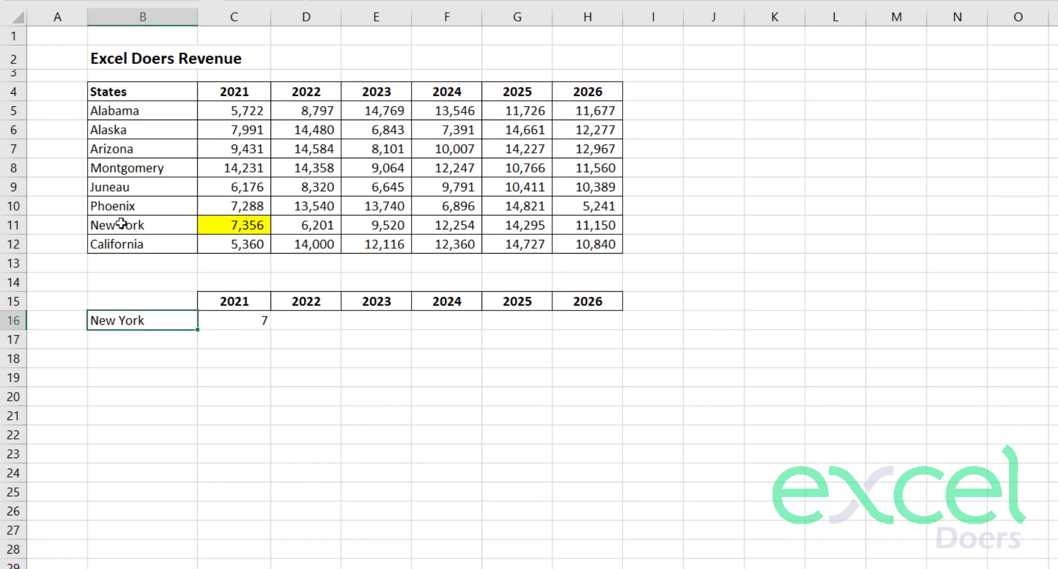
# Step: Number the states 1 to 8 in A5:A12 beside the state list
pyautogui.click(68, 110)
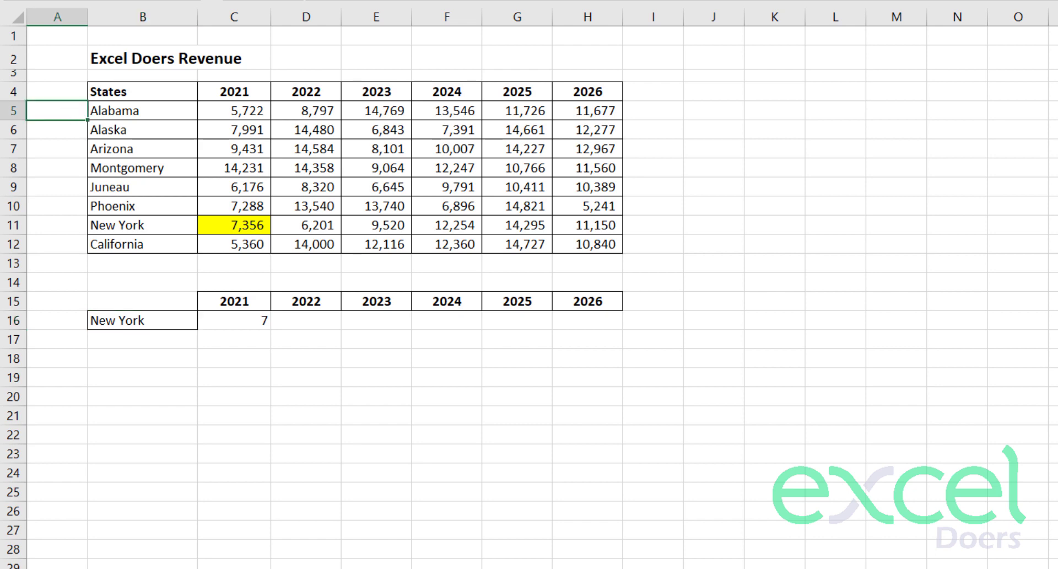
pyautogui.write('1')
pyautogui.press('Return')
pyautogui.write('4')
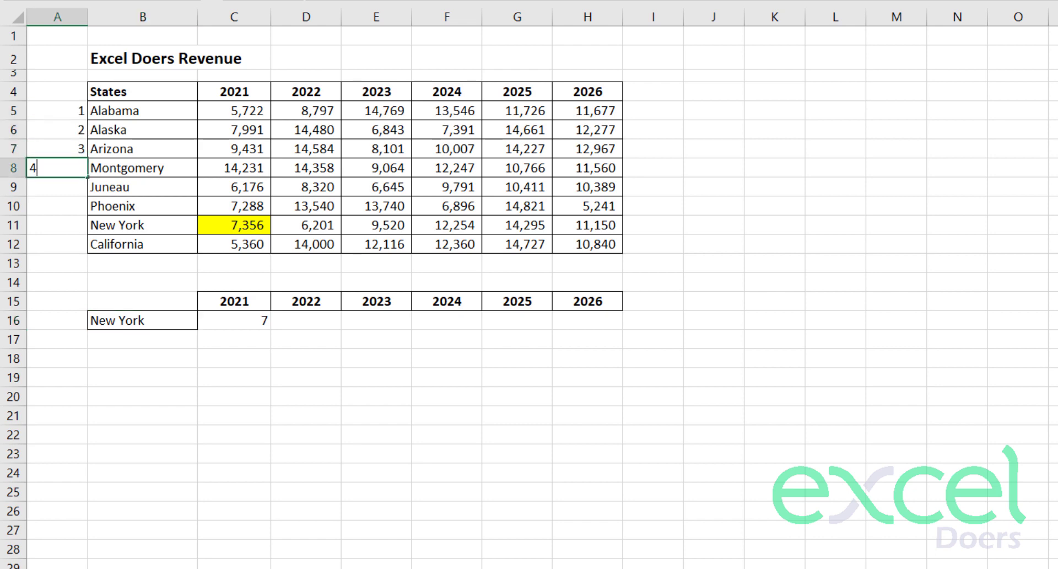
pyautogui.write(' 5 6 7')
pyautogui.press('Return')
pyautogui.write('8')
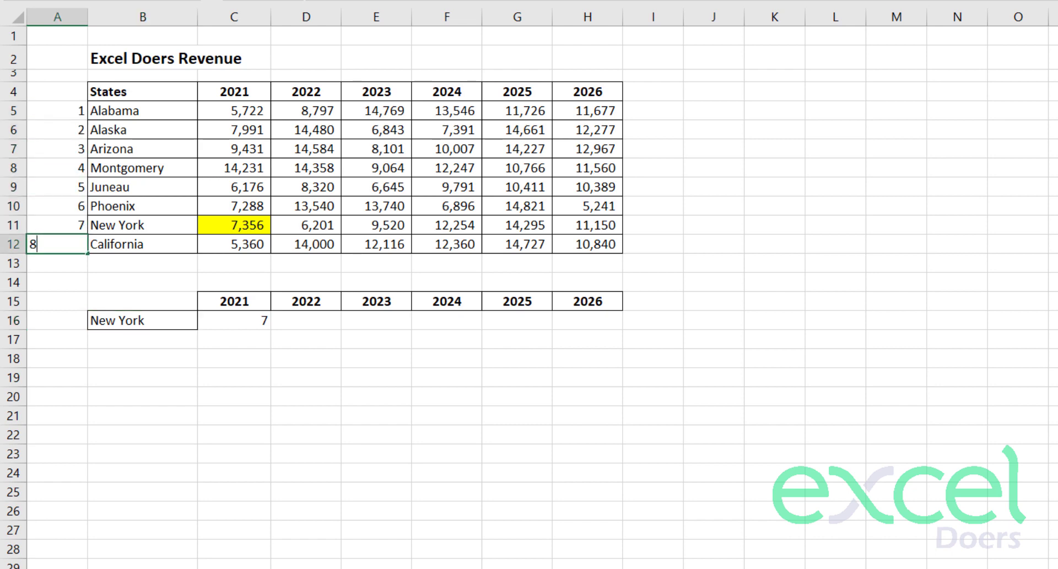
pyautogui.press('Return')
# Step: Select New York, its number 7, the state list, 2021 column and headers to explain the match
pyautogui.click(106, 223)
pyautogui.moveTo(106, 223); pyautogui.dragTo(86, 225)
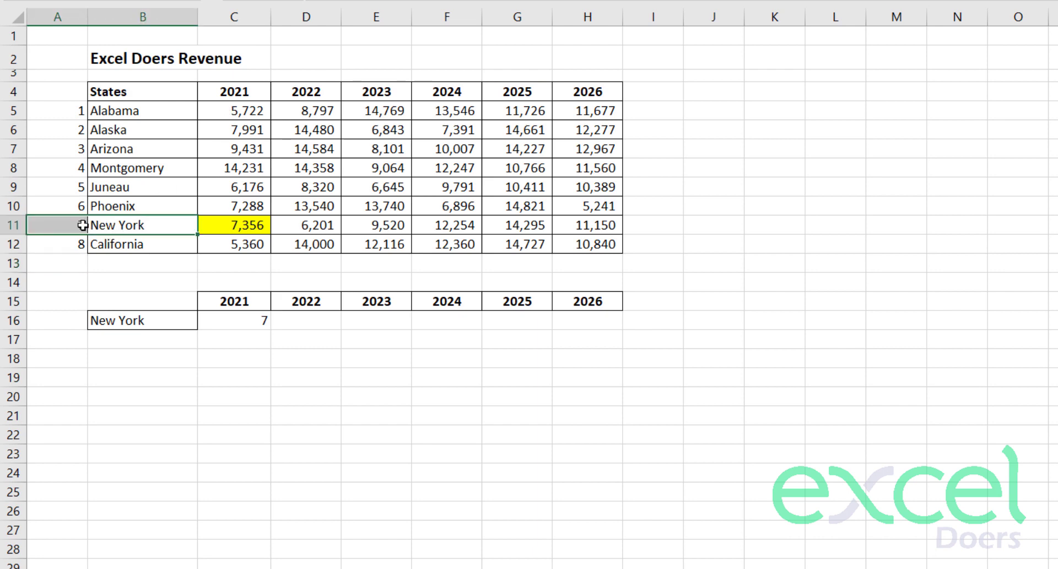
pyautogui.click(240, 319)
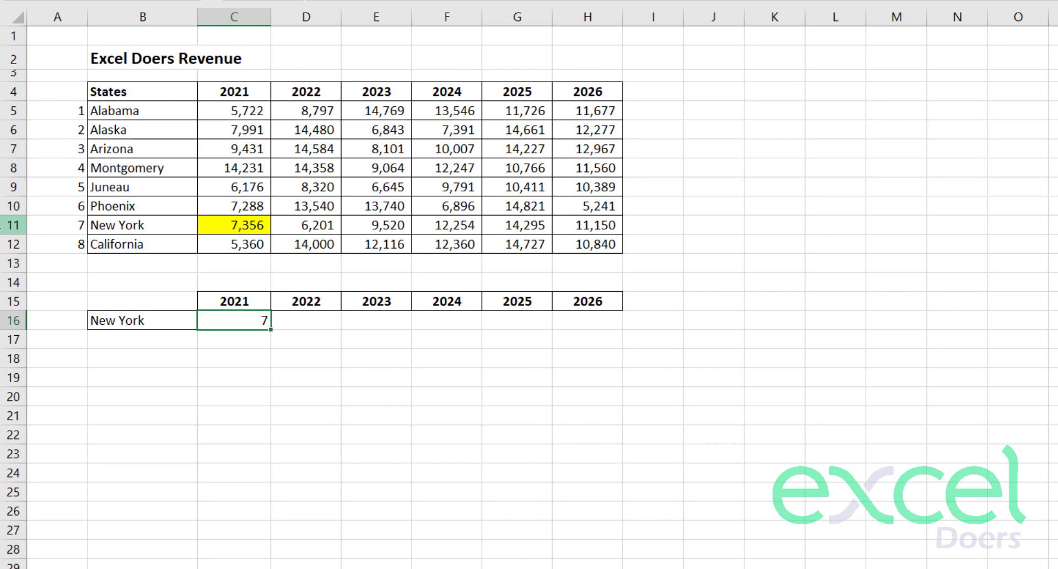
pyautogui.click(12, 225)
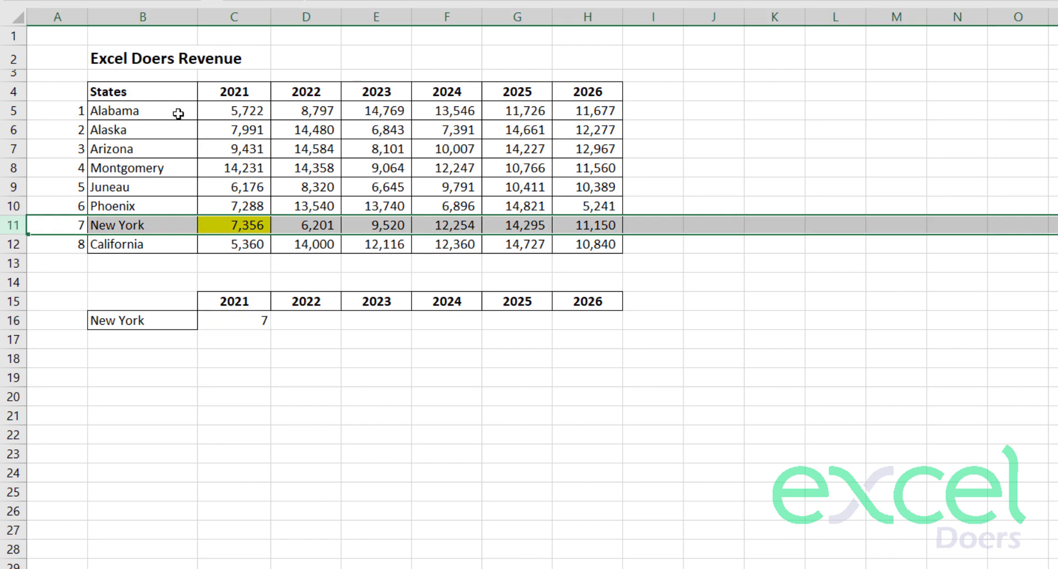
pyautogui.moveTo(178, 110); pyautogui.dragTo(187, 263)
pyautogui.moveTo(231, 110); pyautogui.dragTo(270, 242)
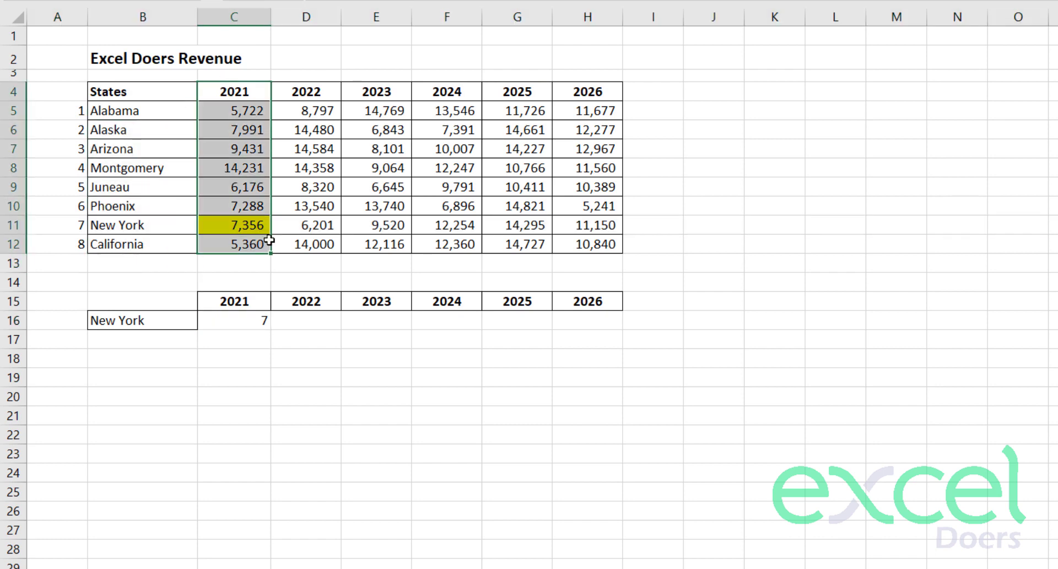
pyautogui.click(262, 226)
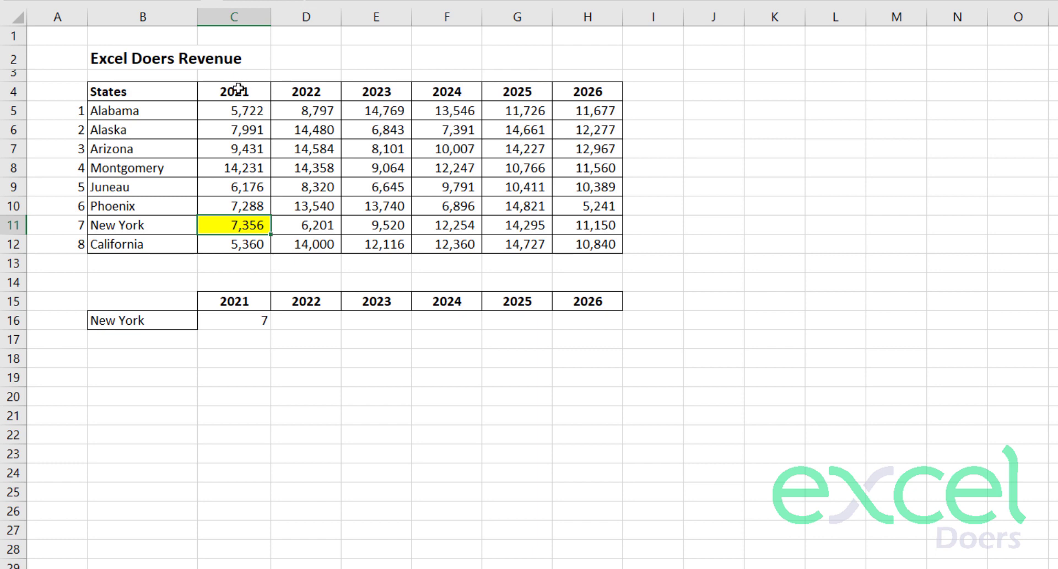
pyautogui.moveTo(237, 88); pyautogui.dragTo(573, 91)
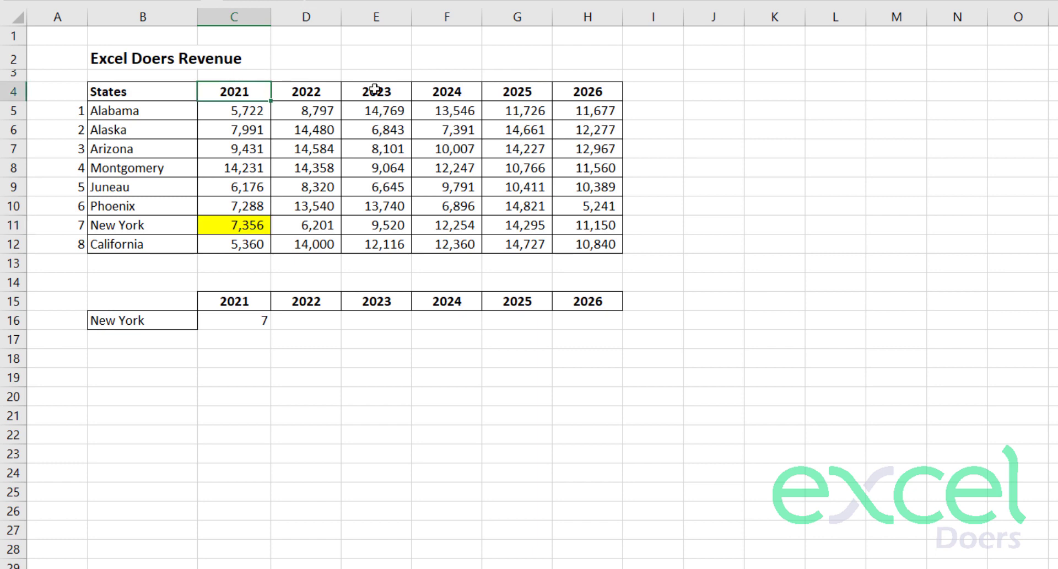
pyautogui.click(227, 341)
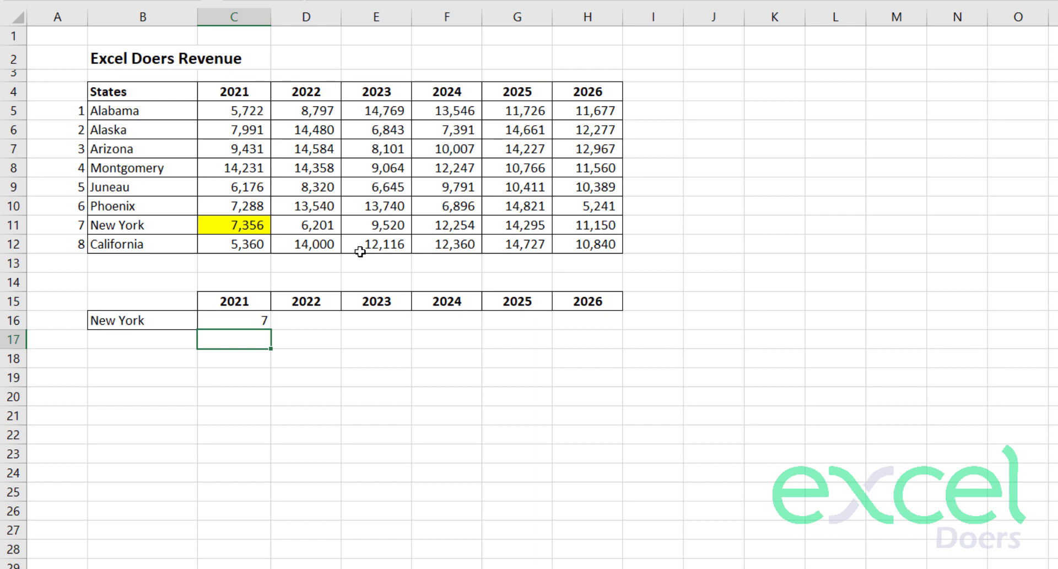
# Step: Enter =MATCH(C15,$C$4:$H$4,0) in C17, locating 2021 as position 1
pyautogui.write('=ma')
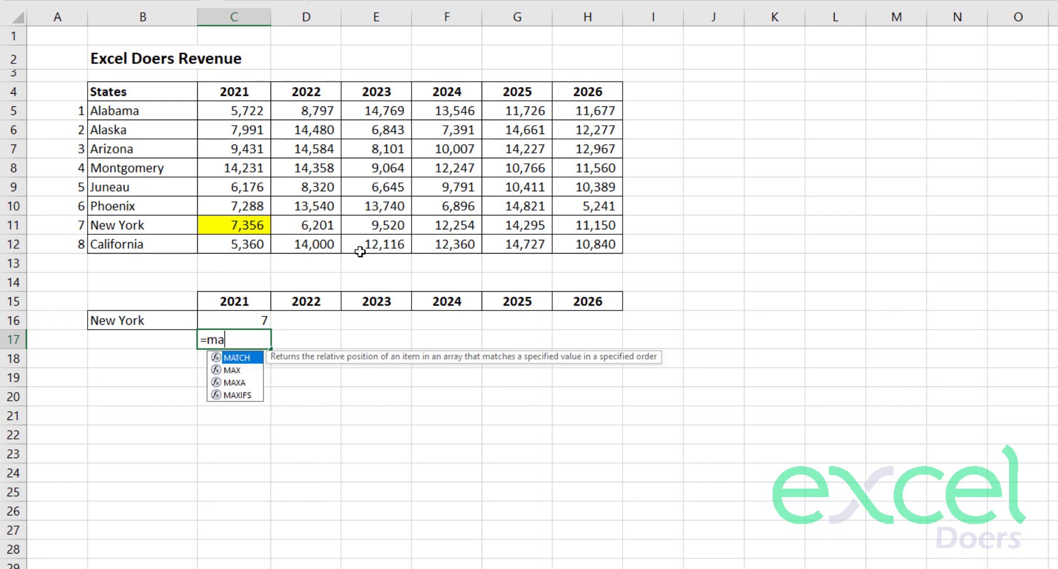
pyautogui.write('tc')
pyautogui.press('Tab')
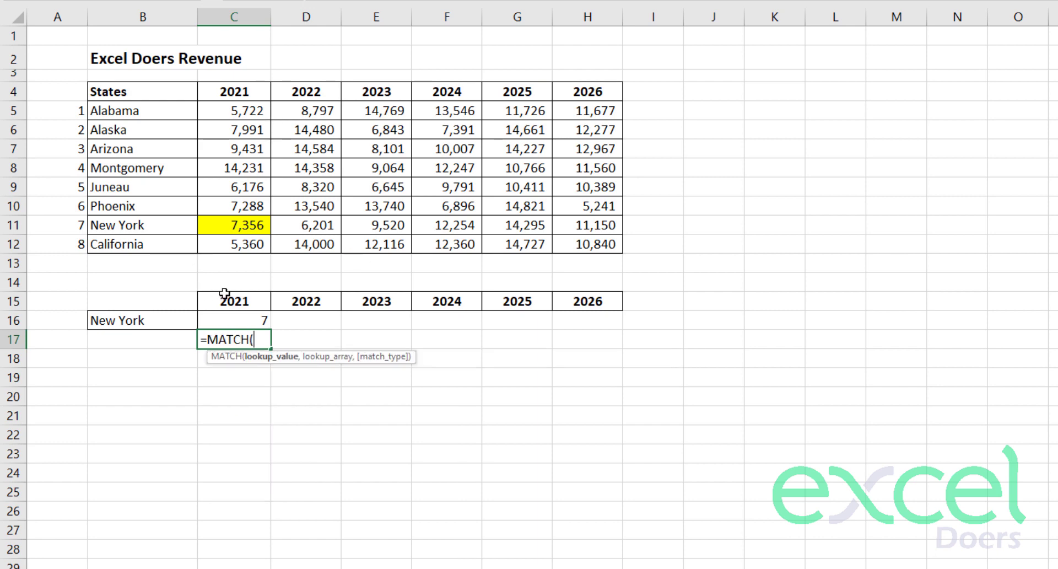
pyautogui.click(225, 295)
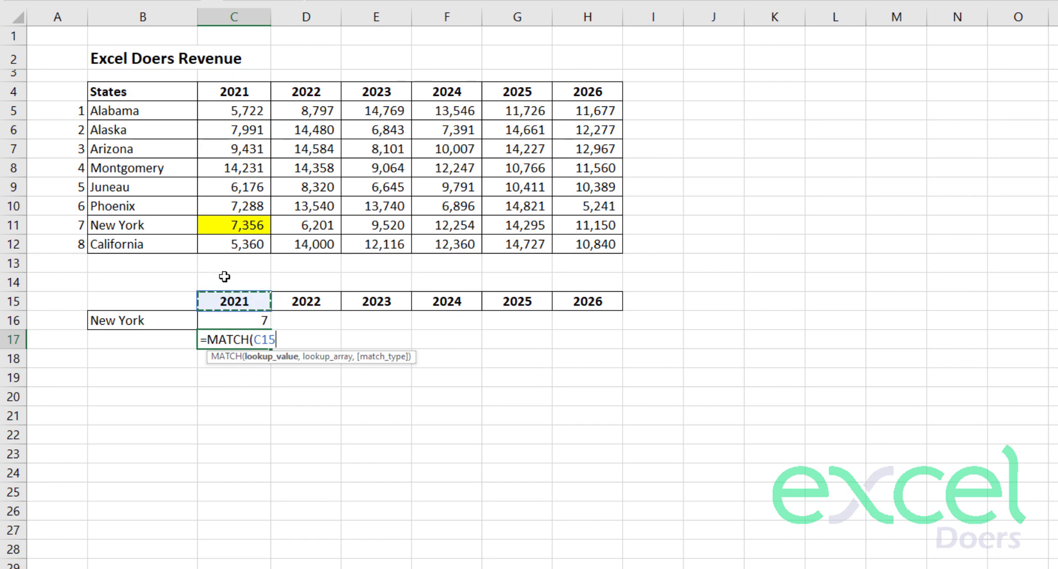
pyautogui.write(',')
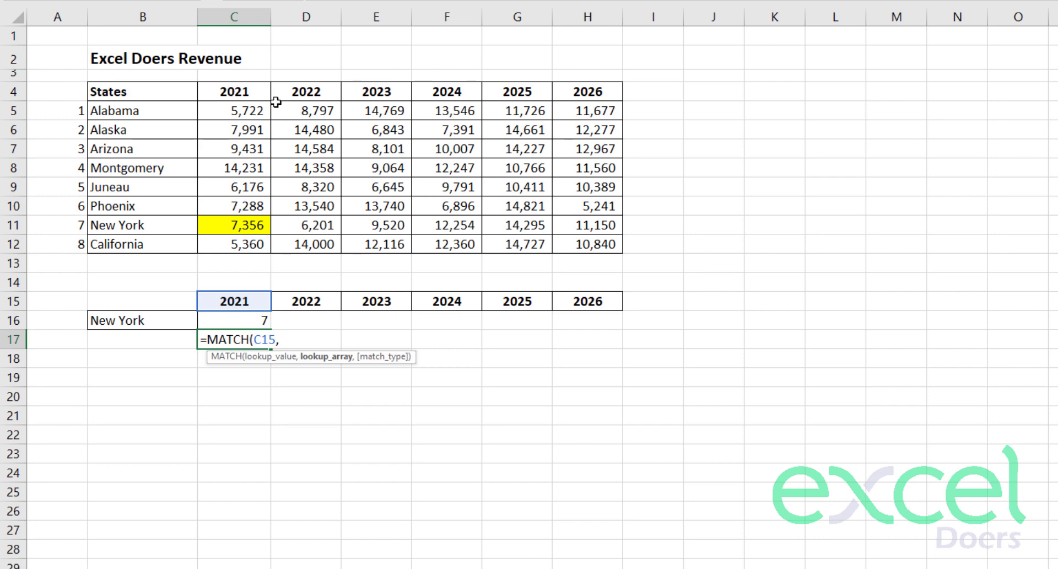
pyautogui.moveTo(226, 92); pyautogui.dragTo(573, 87)
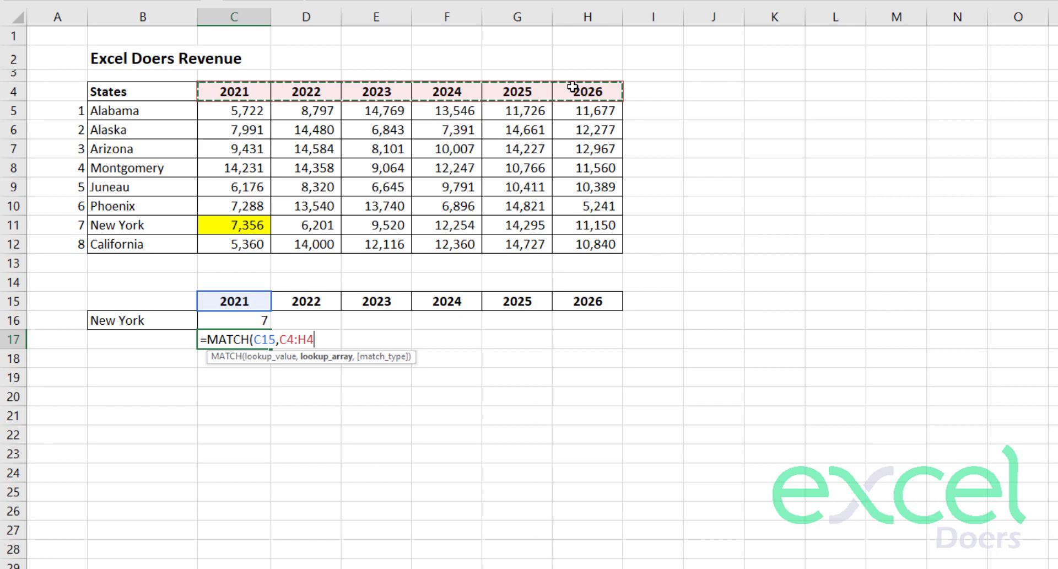
pyautogui.press('F4')
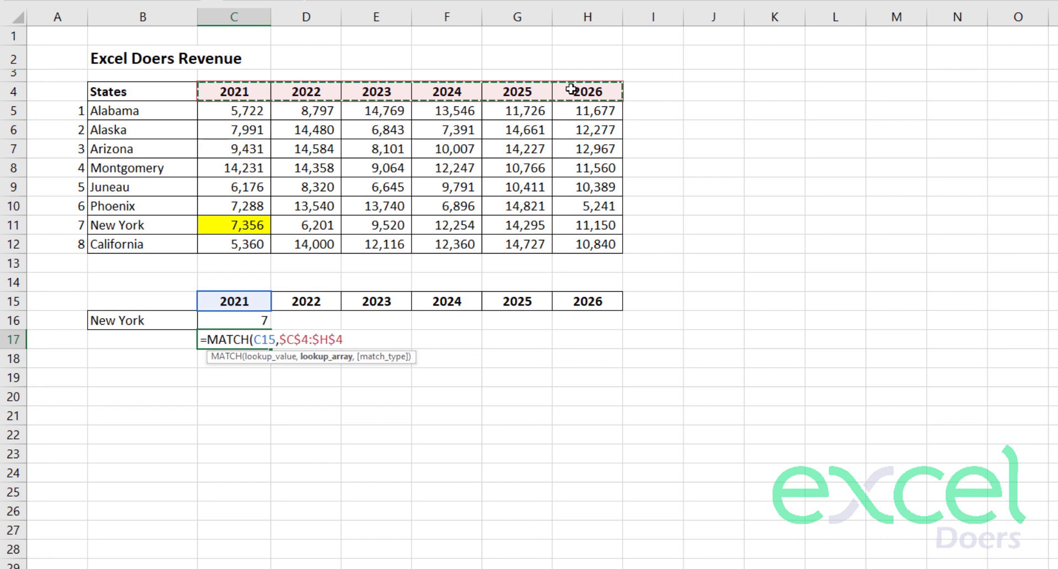
pyautogui.write(',0')
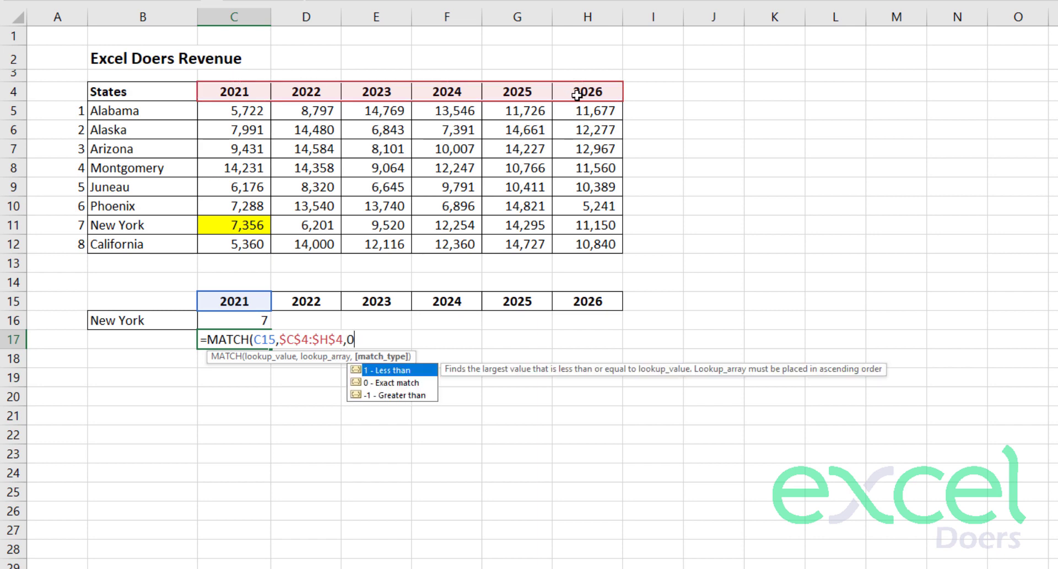
pyautogui.write(')')
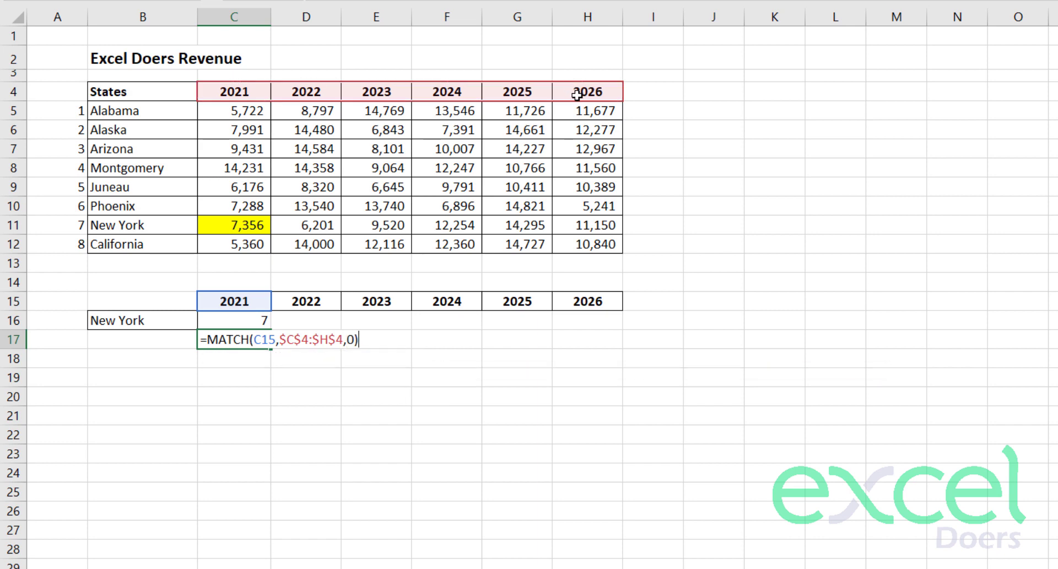
pyautogui.press('Return')
pyautogui.click(246, 339)
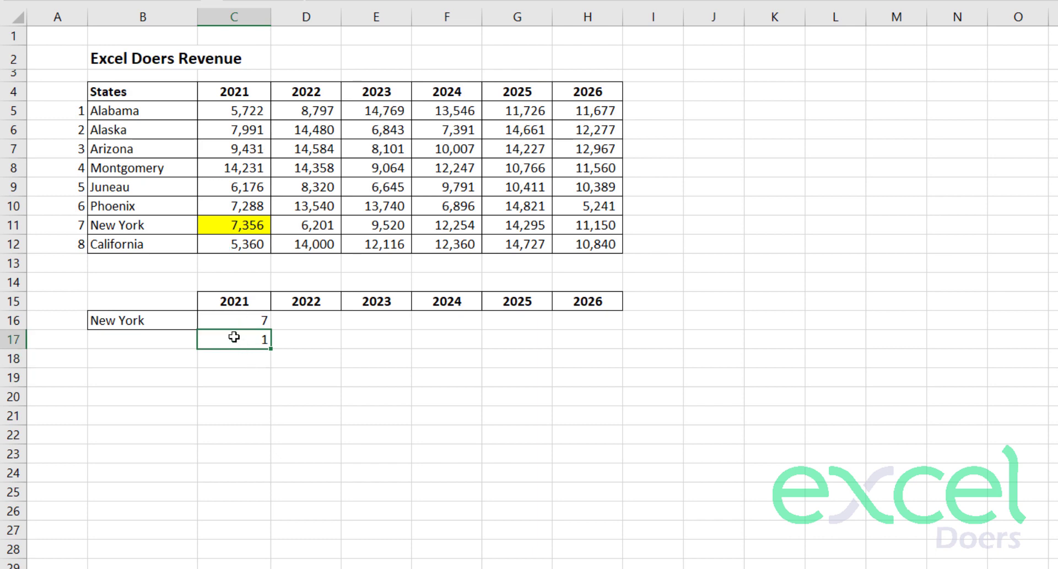
pyautogui.doubleClick(234, 337)
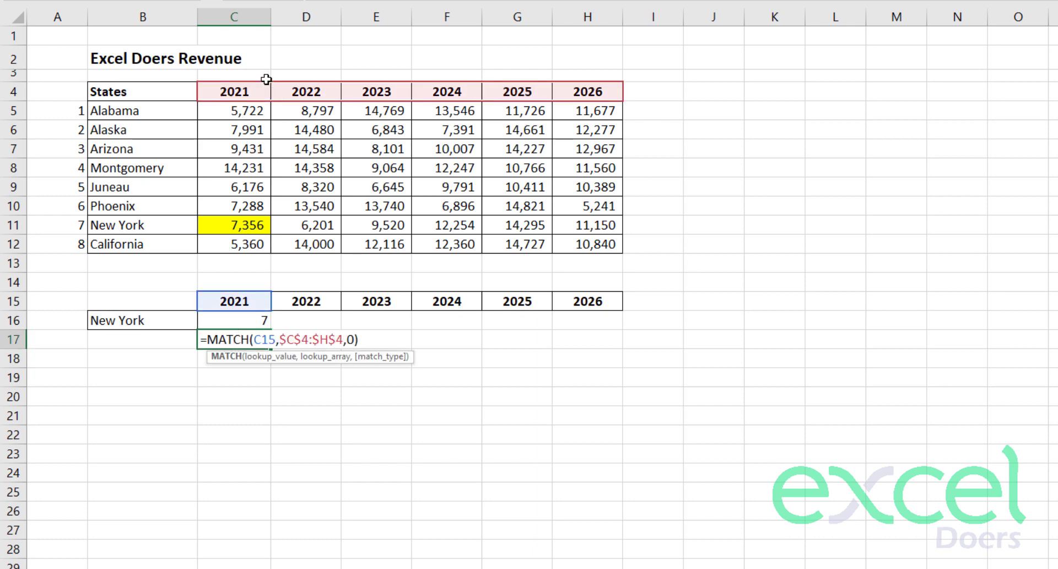
# Step: Expand row 3 and number the year columns, entering 2 through 6 in D3:H3
pyautogui.press('Return')
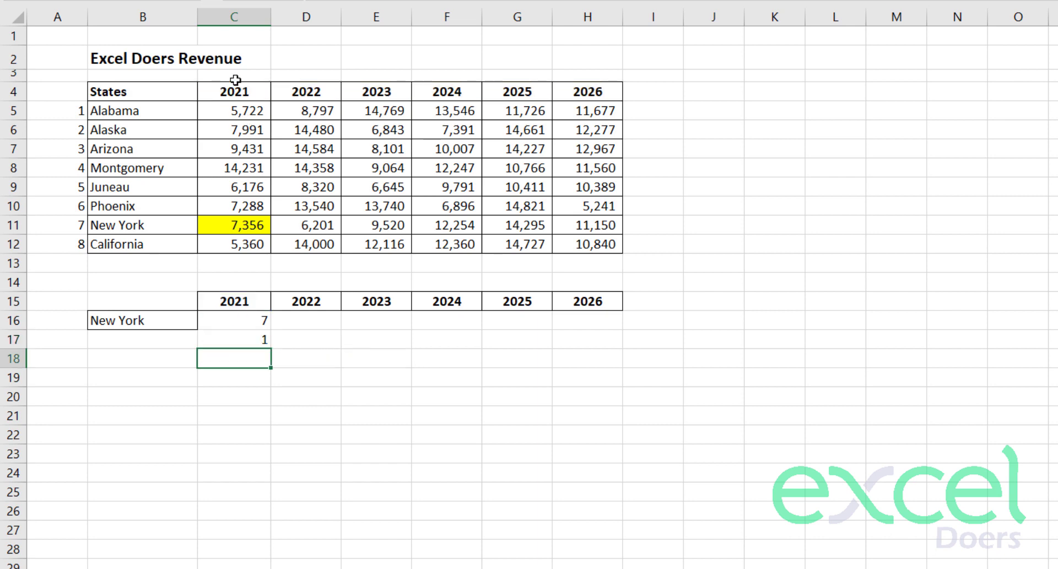
pyautogui.moveTo(235, 89); pyautogui.dragTo(3, 83)
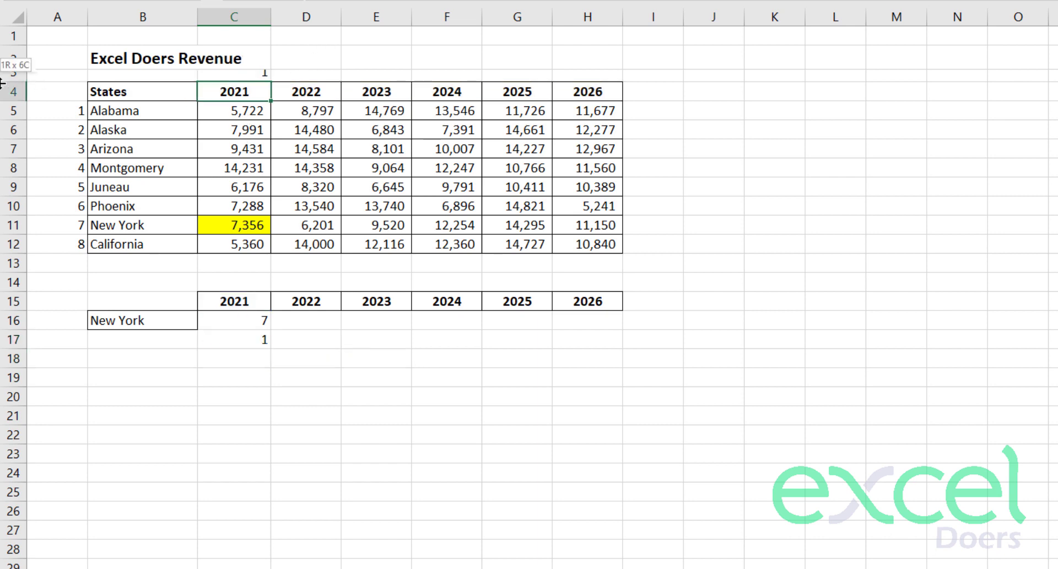
pyautogui.click(307, 80)
pyautogui.write('2')
pyautogui.click(385, 80)
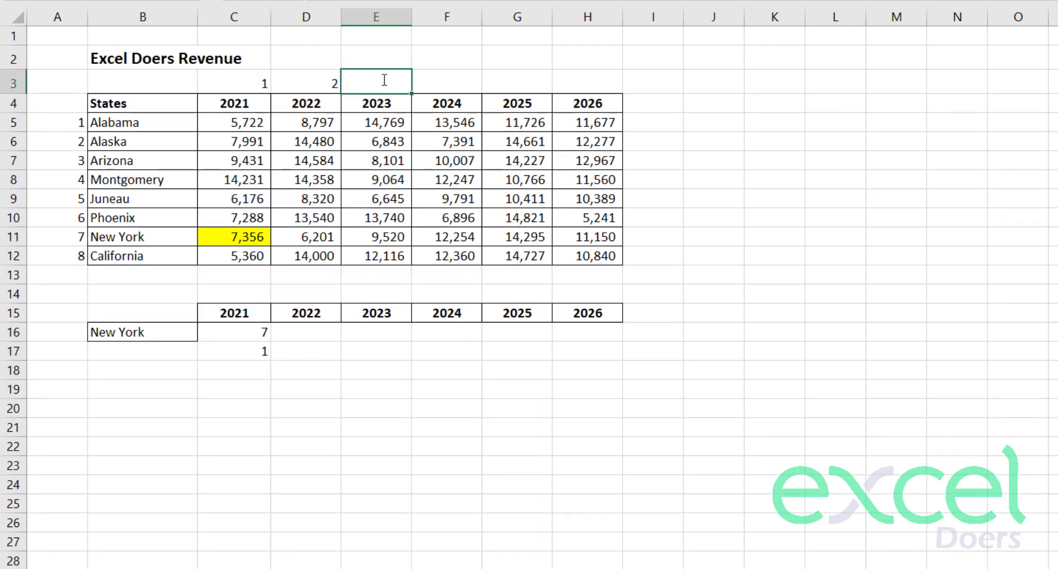
pyautogui.write('3')
pyautogui.click(474, 80)
pyautogui.write('4')
pyautogui.click(529, 80)
pyautogui.write('5')
pyautogui.click(579, 78)
pyautogui.write('6')
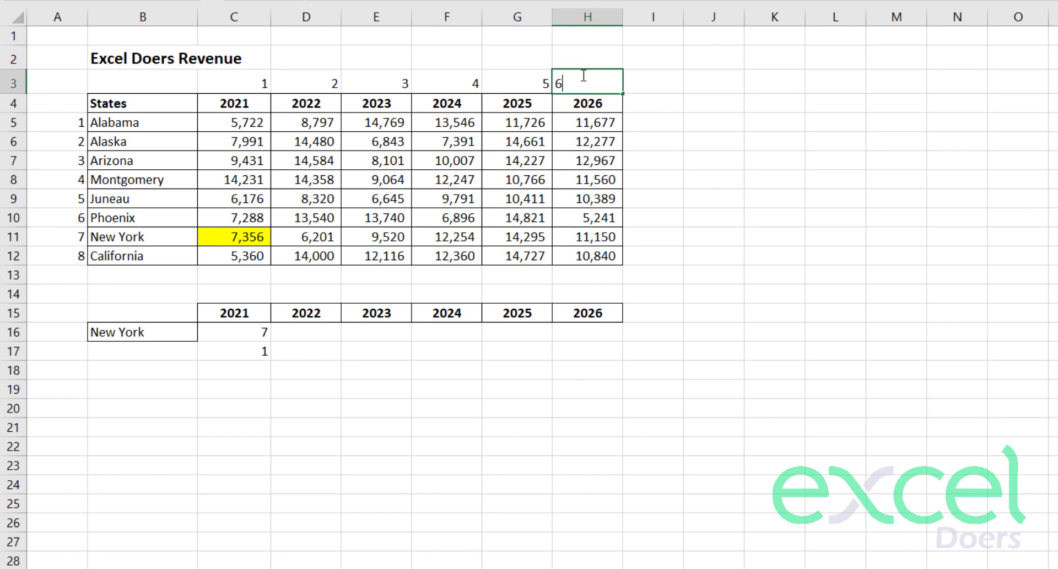
pyautogui.press('Return')
# Step: Copy the C17 year-position formula across D17:H17, returning 2 through 6
pyautogui.click(235, 352)
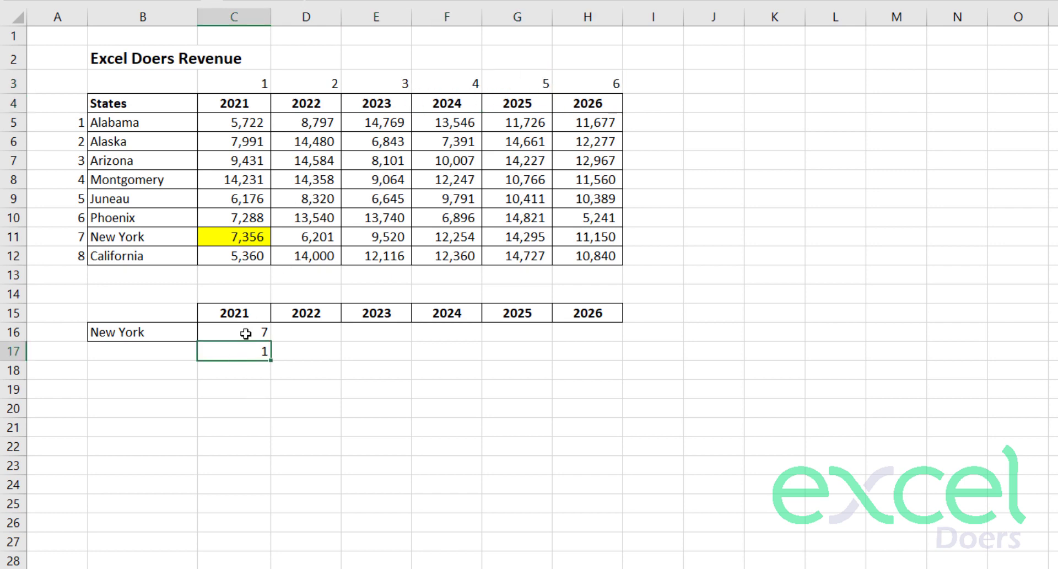
pyautogui.doubleClick(245, 351)
pyautogui.press('Return')
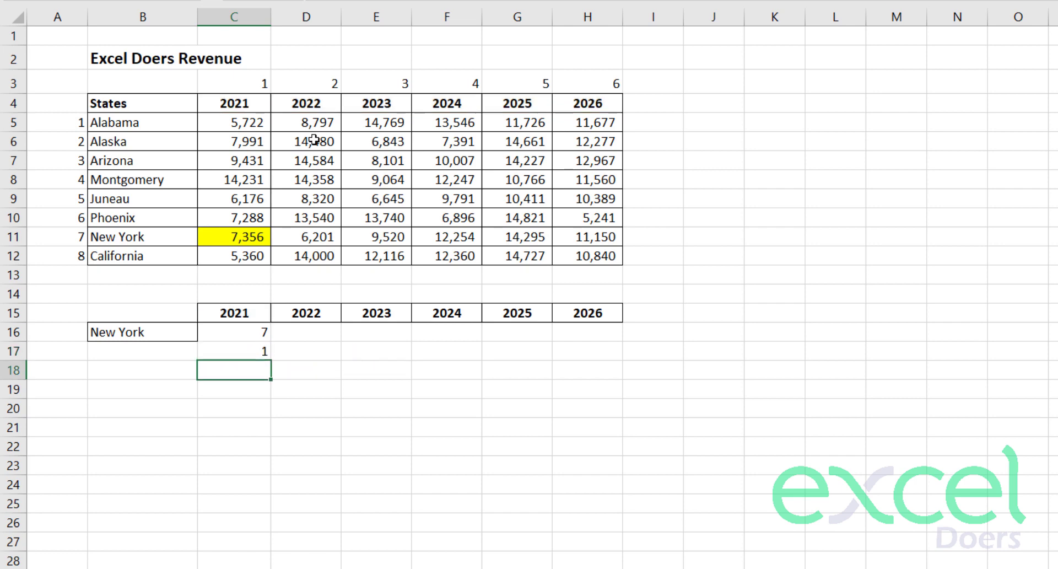
pyautogui.press('Up')
pyautogui.hotkey('ctrl', 'c')
pyautogui.hotkey('shift', 'Right')
pyautogui.hotkey('shift', 'Right')
pyautogui.hotkey('shift', 'Right')
pyautogui.hotkey('shift', 'Right')
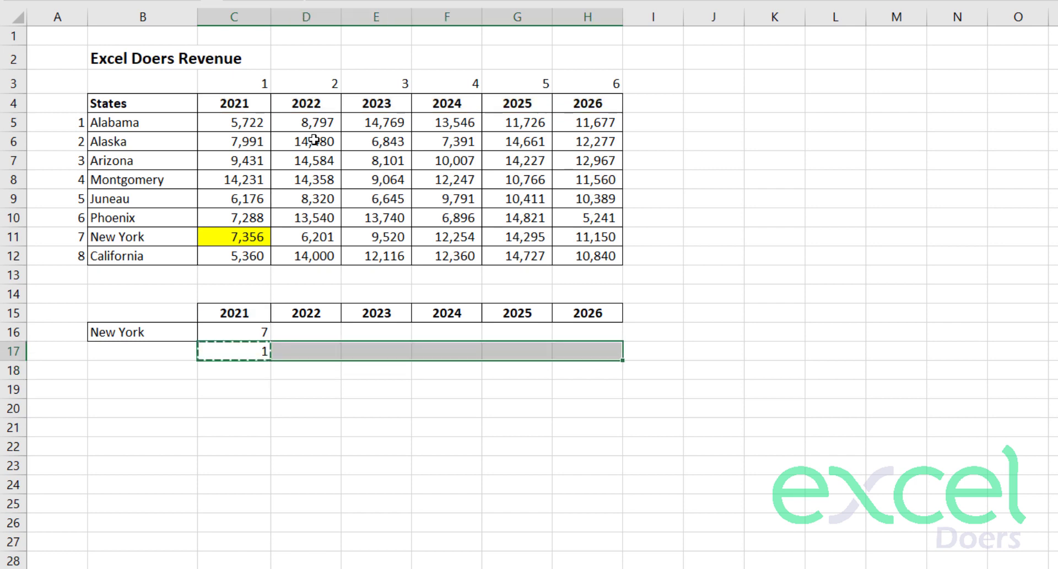
pyautogui.hotkey('ctrl', 'v')
pyautogui.press('Left')
pyautogui.press('Right')
pyautogui.press('Right')
pyautogui.press('Right')
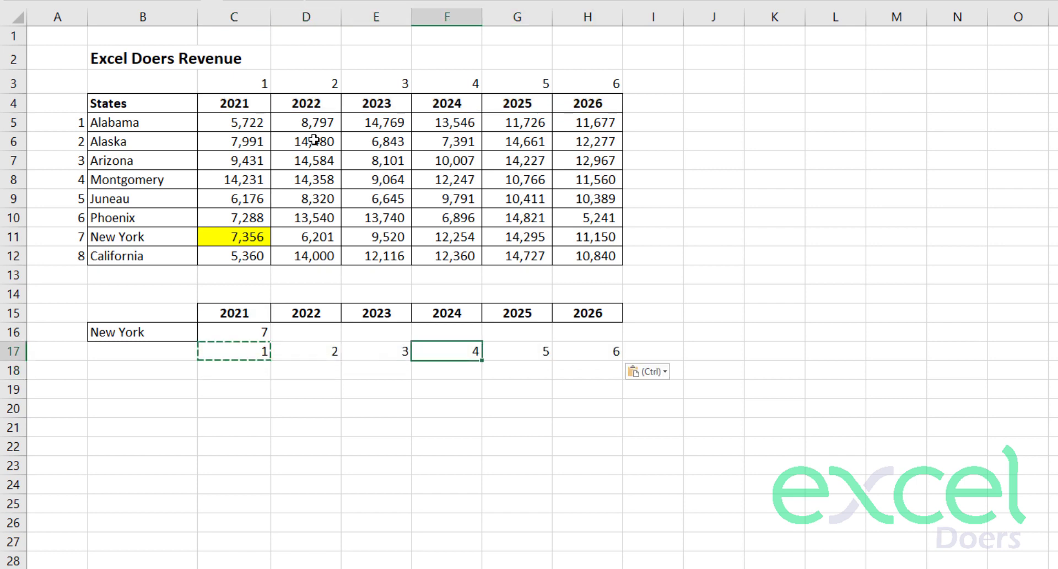
pyautogui.press('Right')
pyautogui.press('Right')
pyautogui.press('Left')
pyautogui.press('Left')
pyautogui.press('Left')
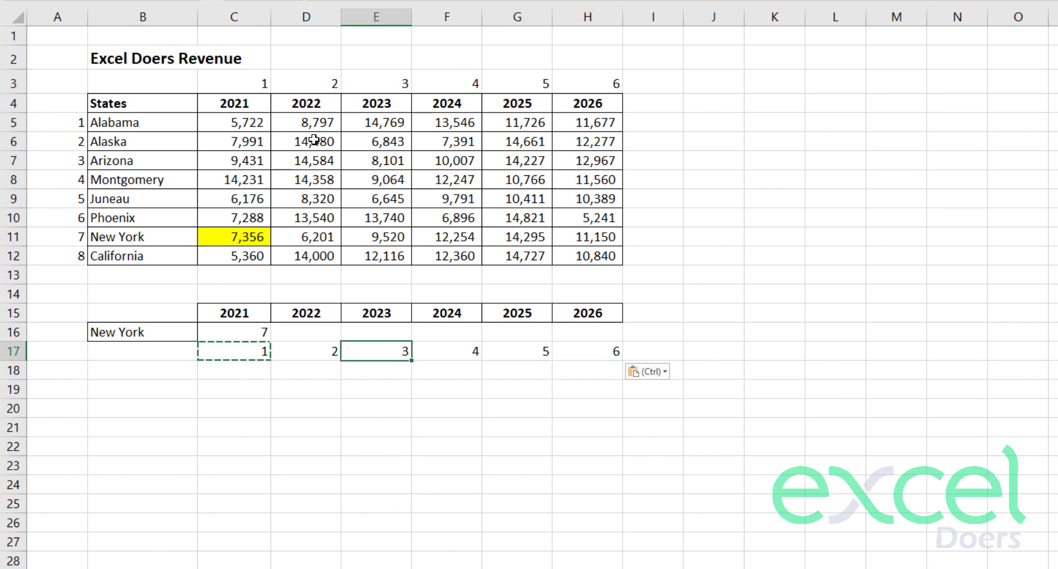
pyautogui.press('Left')
pyautogui.press('Left')
pyautogui.press('Up')
pyautogui.press('F2')
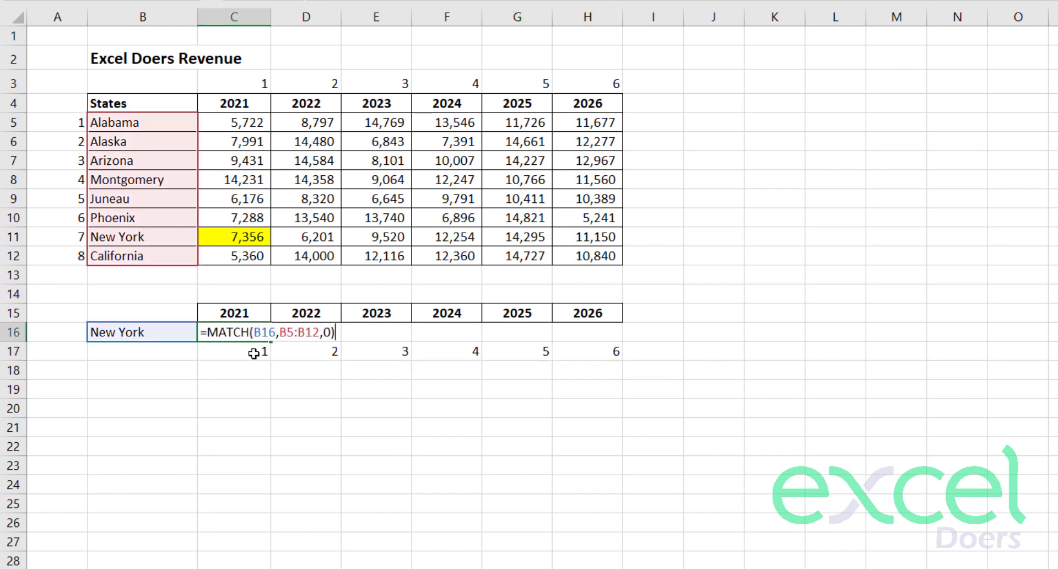
# Step: Edit the C16 MATCH formula and copy it across D16:H16
pyautogui.click(268, 332)
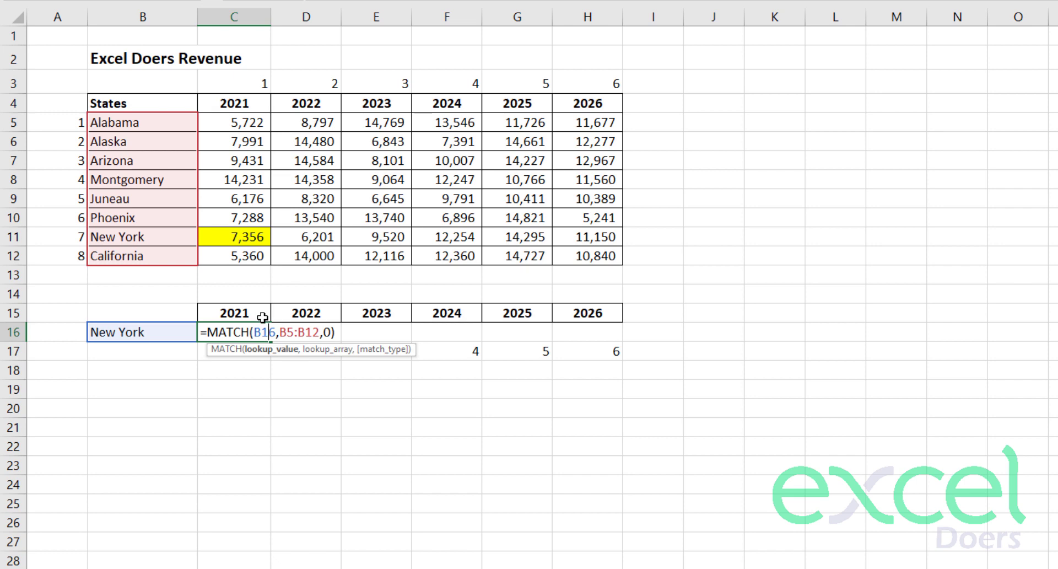
pyautogui.click(255, 332)
pyautogui.write('$')
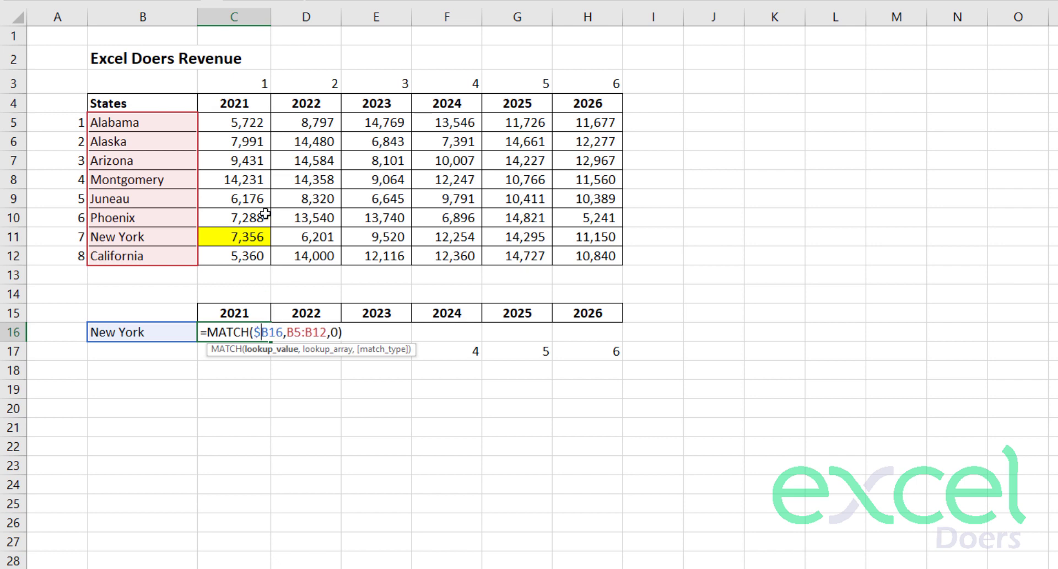
pyautogui.press('Escape')
pyautogui.hotkey('ctrl', 'c')
pyautogui.press('Right')
pyautogui.hotkey('shift', 'Right')
pyautogui.hotkey('shift', 'Right')
pyautogui.hotkey('shift', 'Right')
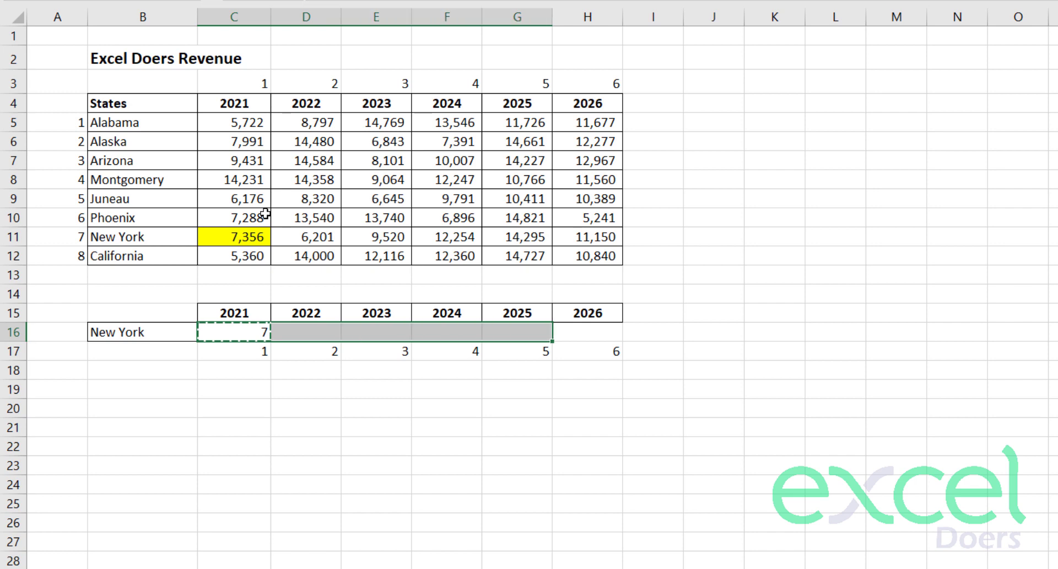
pyautogui.hotkey('shift', 'Right')
pyautogui.hotkey('ctrl', 'v')
pyautogui.press('Escape')
# Step: Inspect the #N/A error in D16 and delete the D16:H16 results
pyautogui.press('Left')
pyautogui.press('Right')
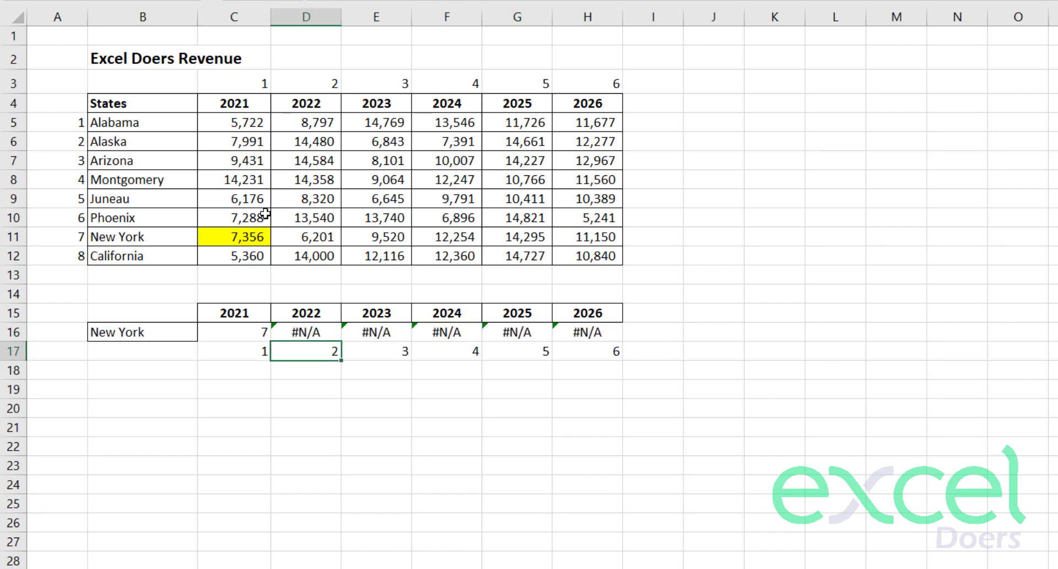
pyautogui.press('F2')
pyautogui.press('Escape')
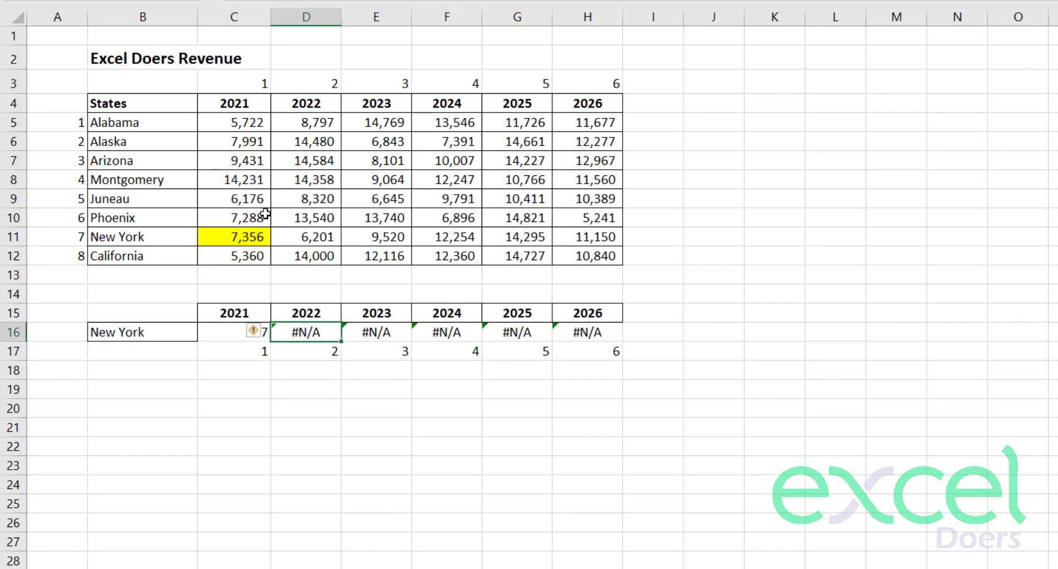
pyautogui.press('F2')
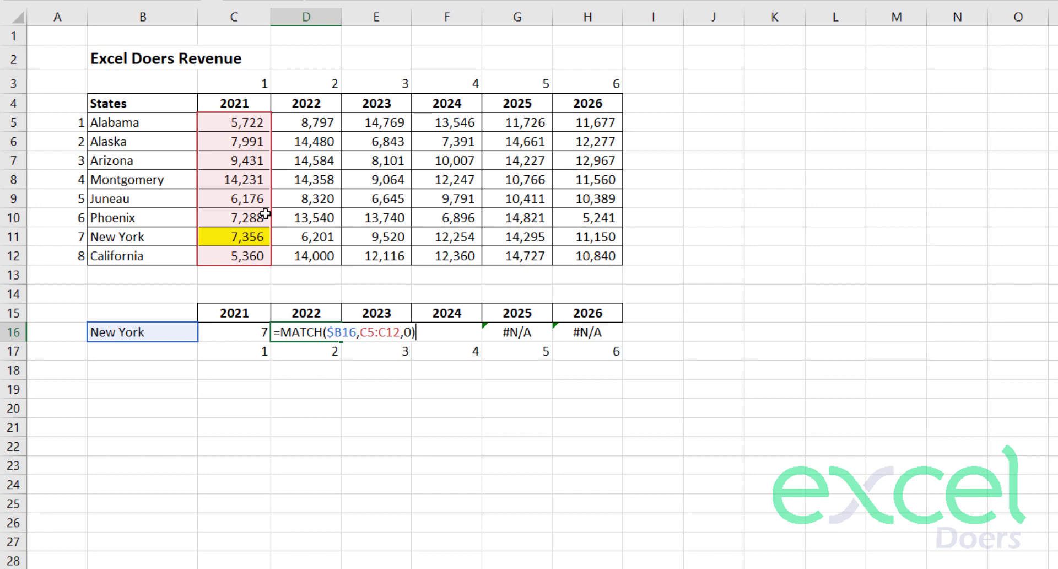
pyautogui.press('Escape')
pyautogui.hotkey('shift', 'ctrl', 'Right')
pyautogui.press('Delete')
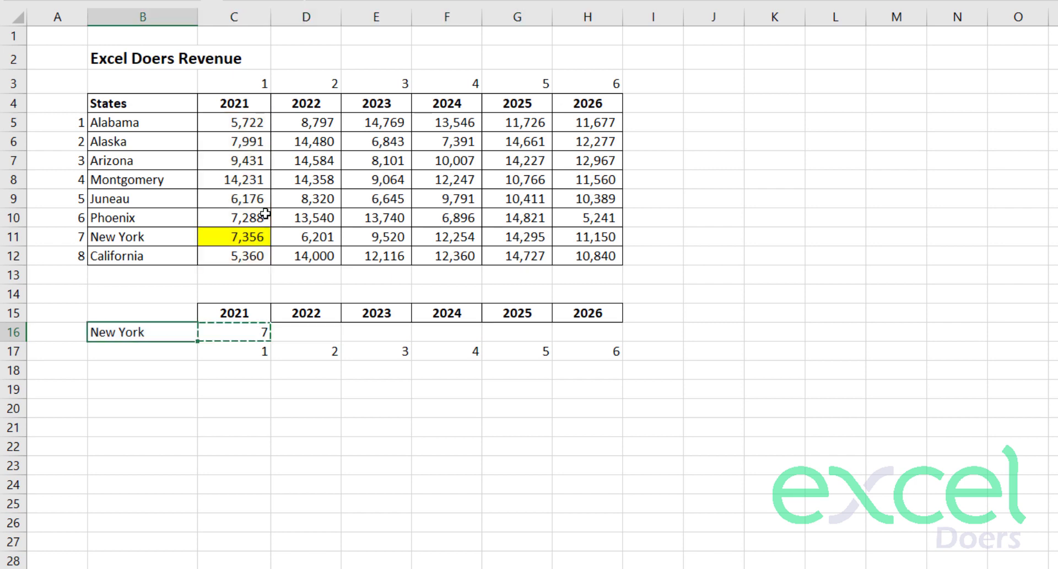
# Step: Lock the state range as $B$5:$B$12 in C16 and fill it across D16:H16, giving 7
pyautogui.press('Left')
pyautogui.press('F2')
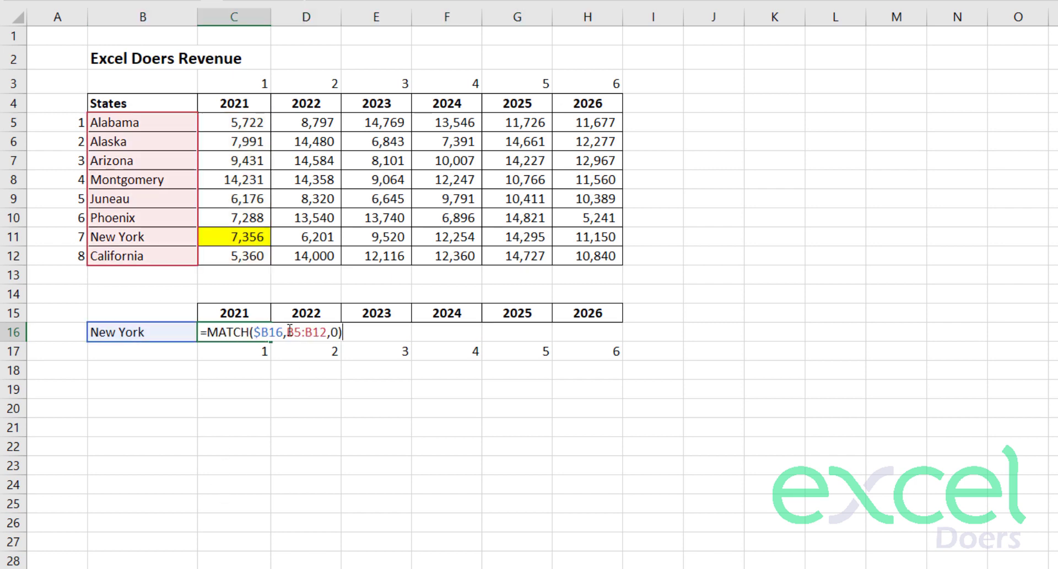
pyautogui.moveTo(287, 332); pyautogui.dragTo(327, 332)
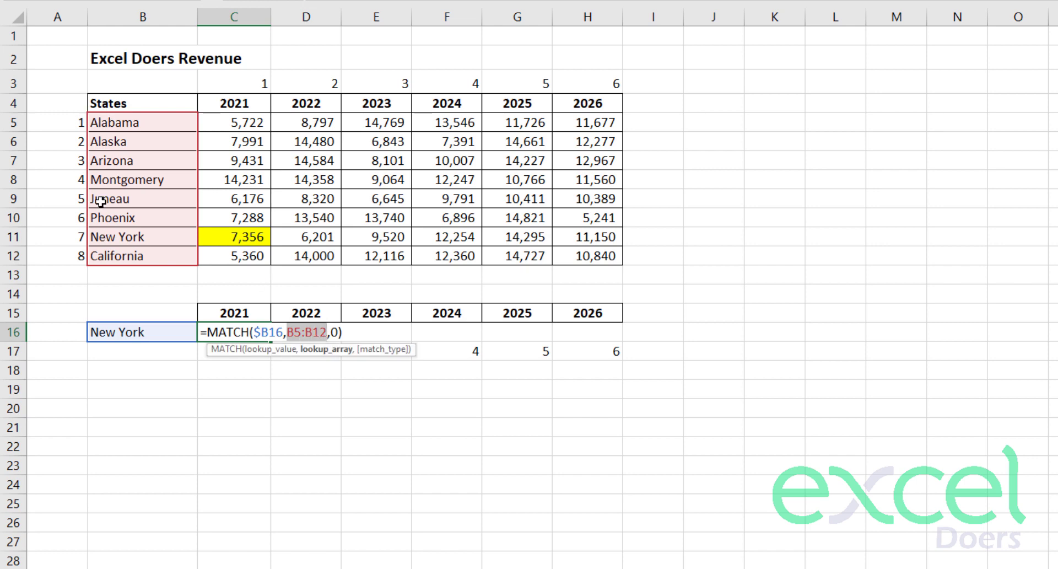
pyautogui.press('F4')
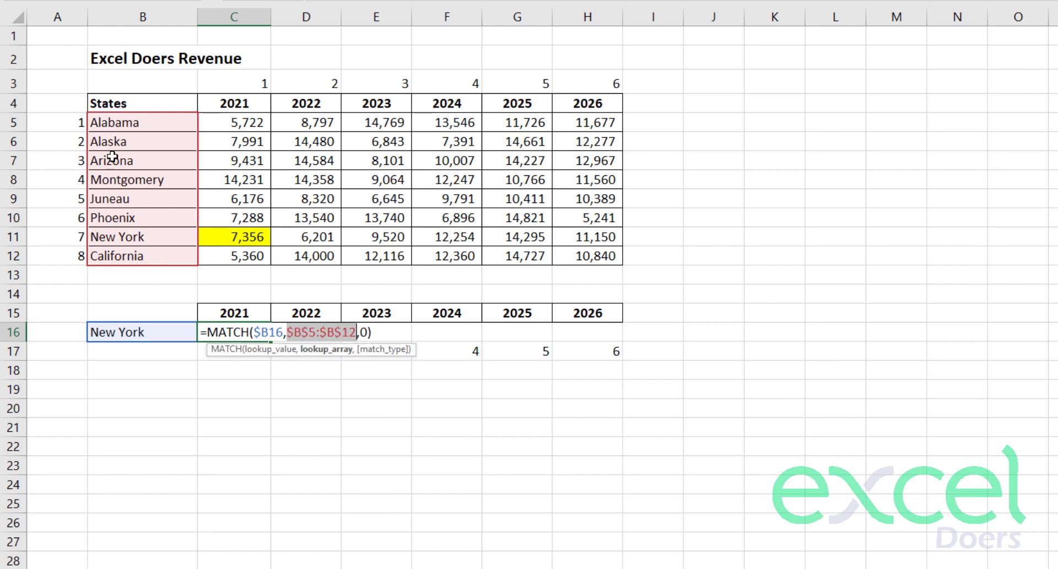
pyautogui.hotkey('ctrl', 'Return')
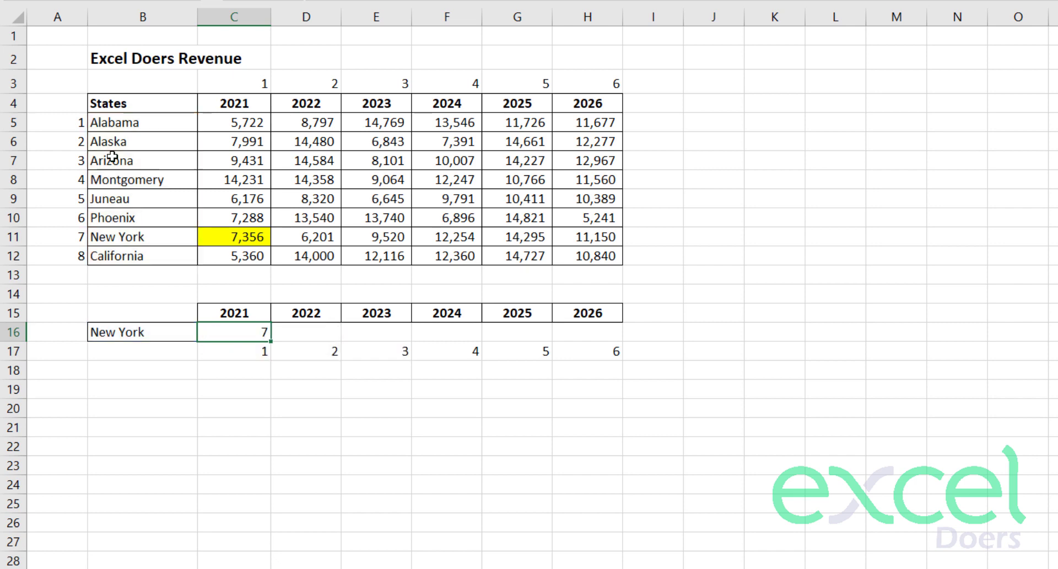
pyautogui.hotkey('ctrl', 'c')
pyautogui.hotkey('shift', 'Right')
pyautogui.hotkey('shift', 'Right')
pyautogui.hotkey('shift', 'Right')
pyautogui.hotkey('shift', 'Right')
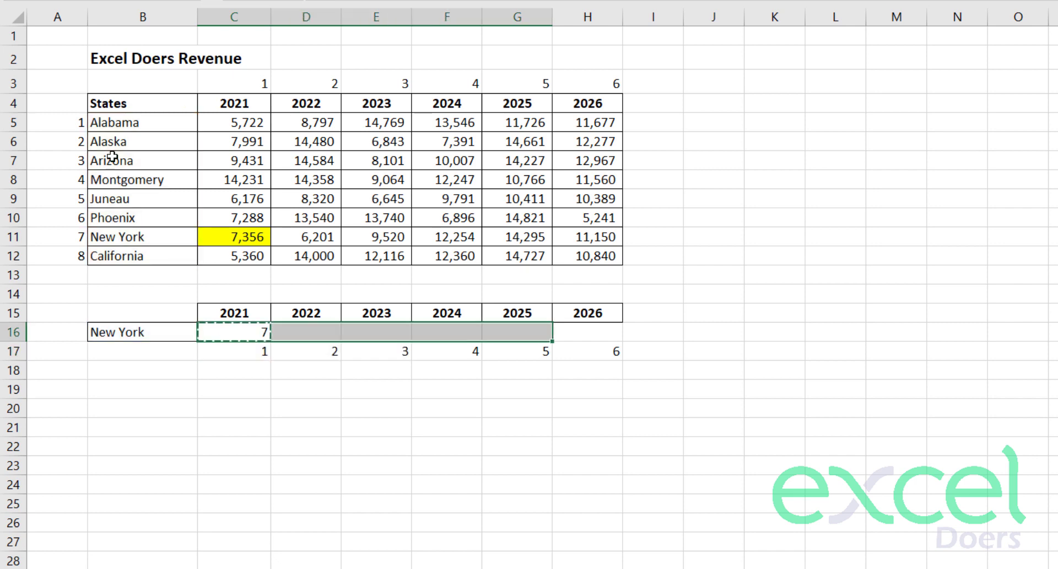
pyautogui.hotkey('shift', 'Right')
pyautogui.hotkey('ctrl', 'v')
pyautogui.press('Escape')
pyautogui.press('Down')
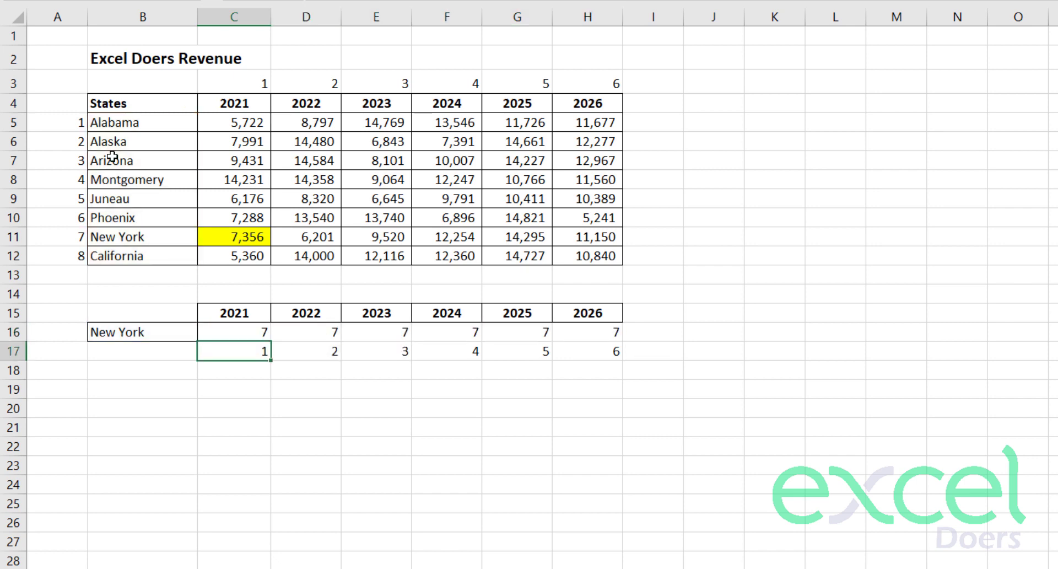
pyautogui.click(400, 334)
pyautogui.click(390, 351)
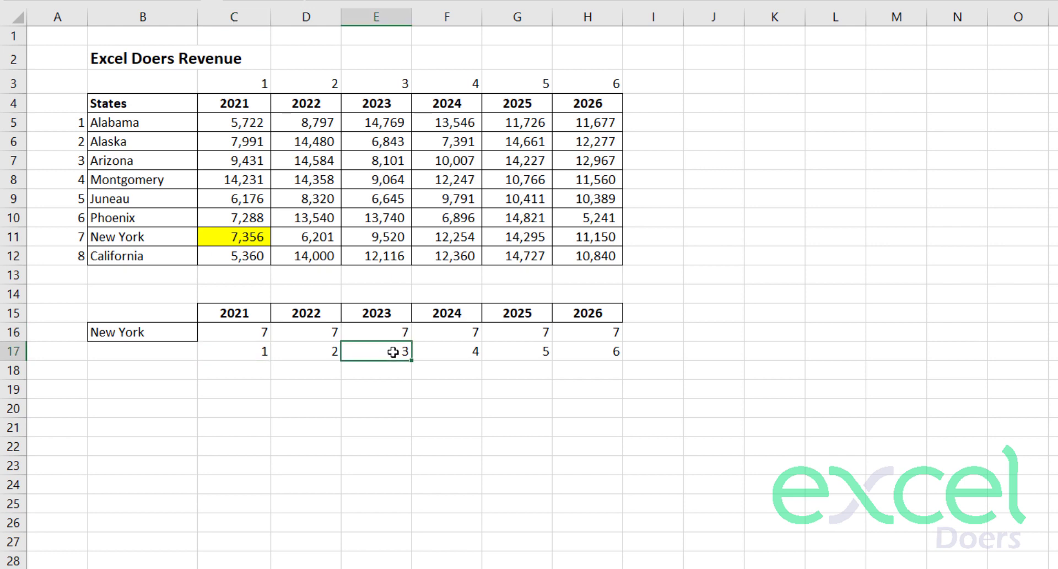
pyautogui.click(387, 308)
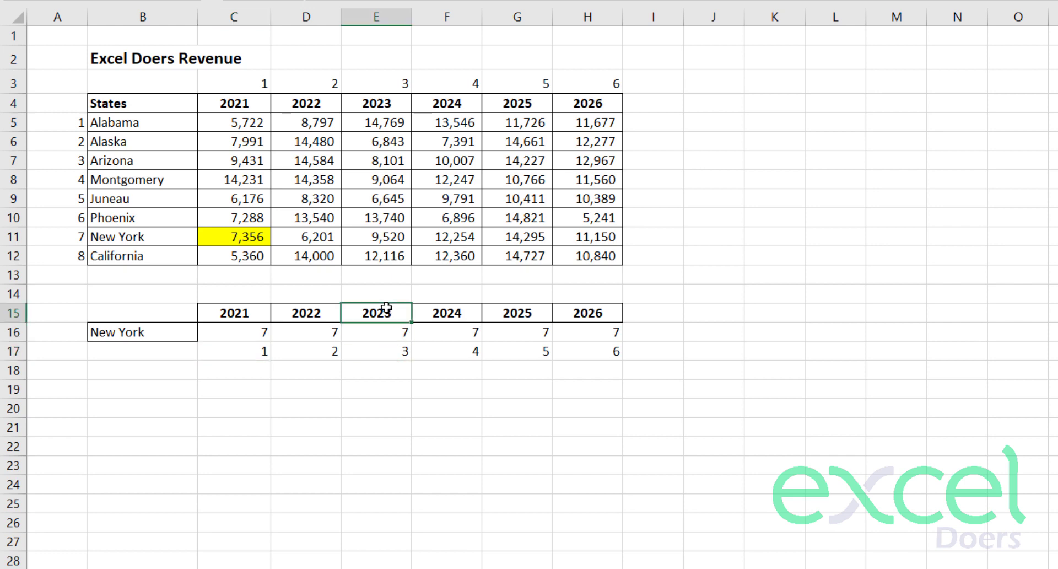
pyautogui.click(17, 235)
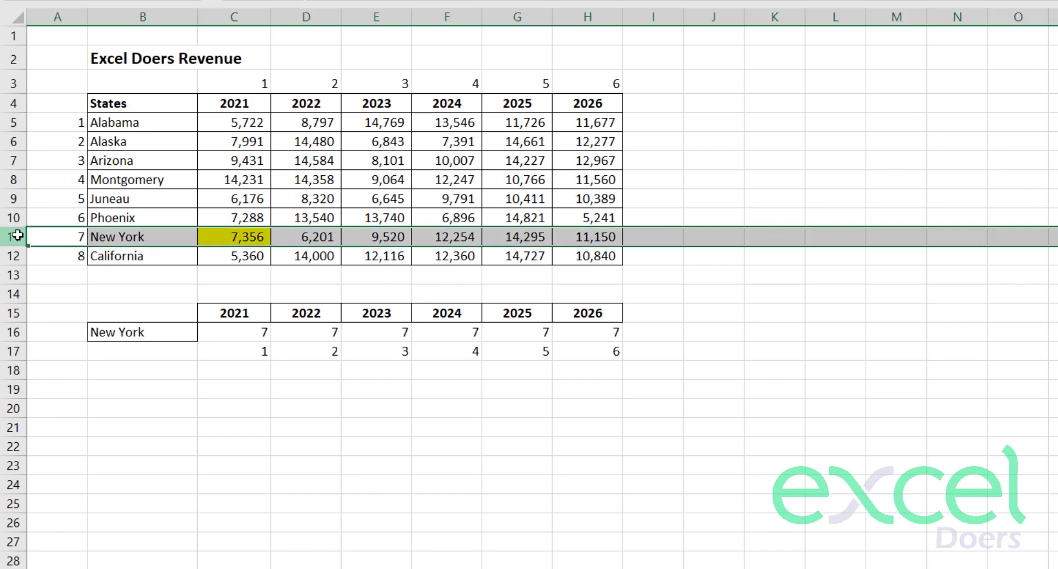
pyautogui.click(395, 18)
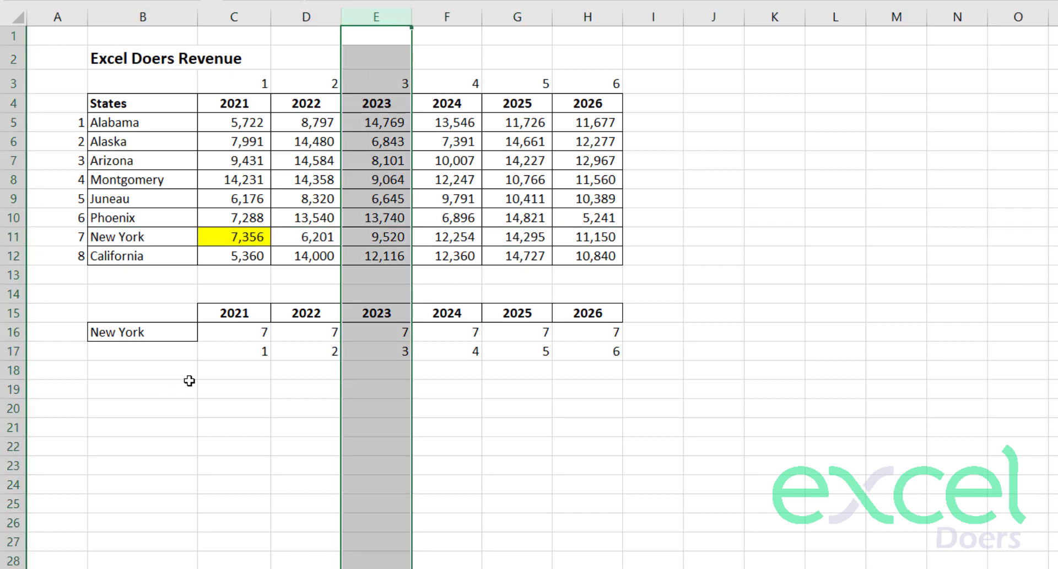
pyautogui.click(247, 366)
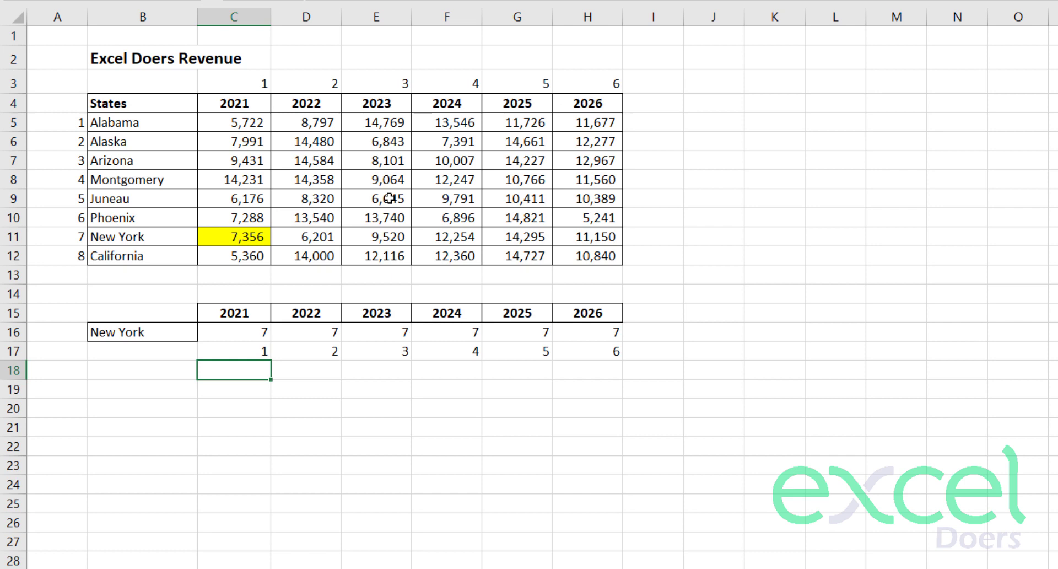
# Step: Enter =INDEX($C$5:$H$12,C16,C17) in C18 to return New York's 2021 revenue, 7356
pyautogui.write('=index')
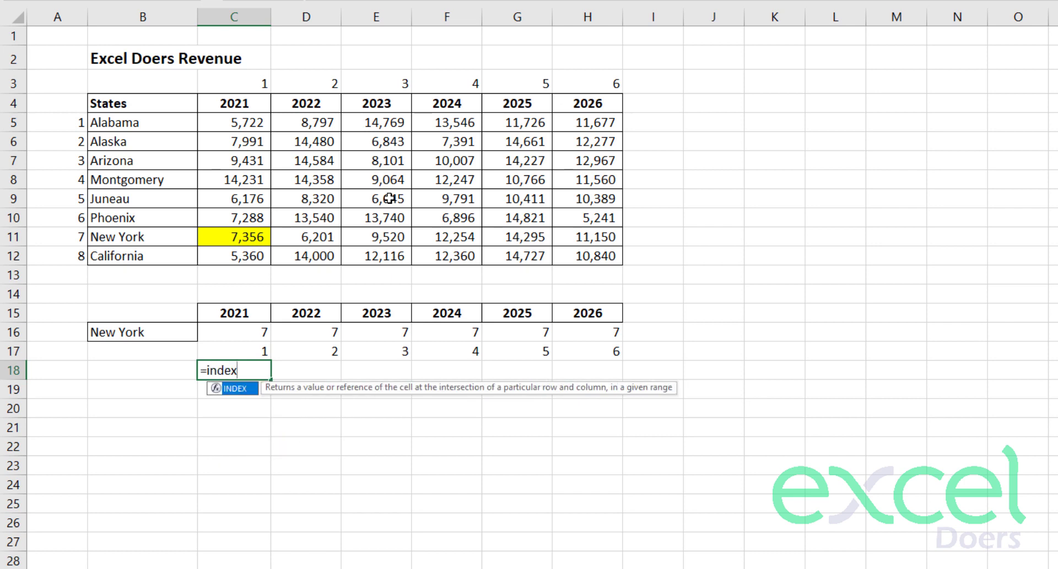
pyautogui.press('Tab')
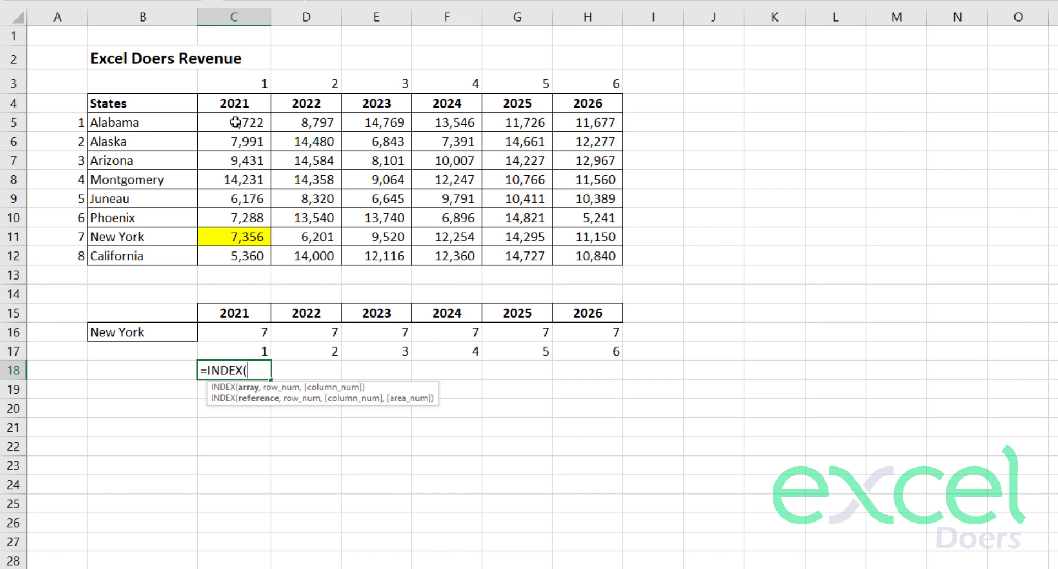
pyautogui.moveTo(236, 122); pyautogui.dragTo(584, 254)
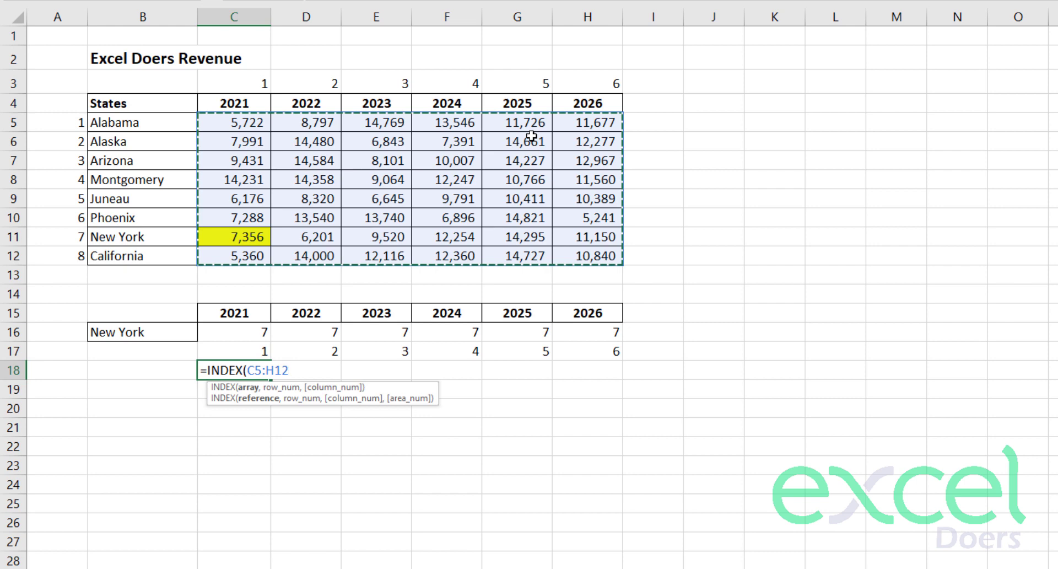
pyautogui.press('F4')
pyautogui.write('$H$12,')
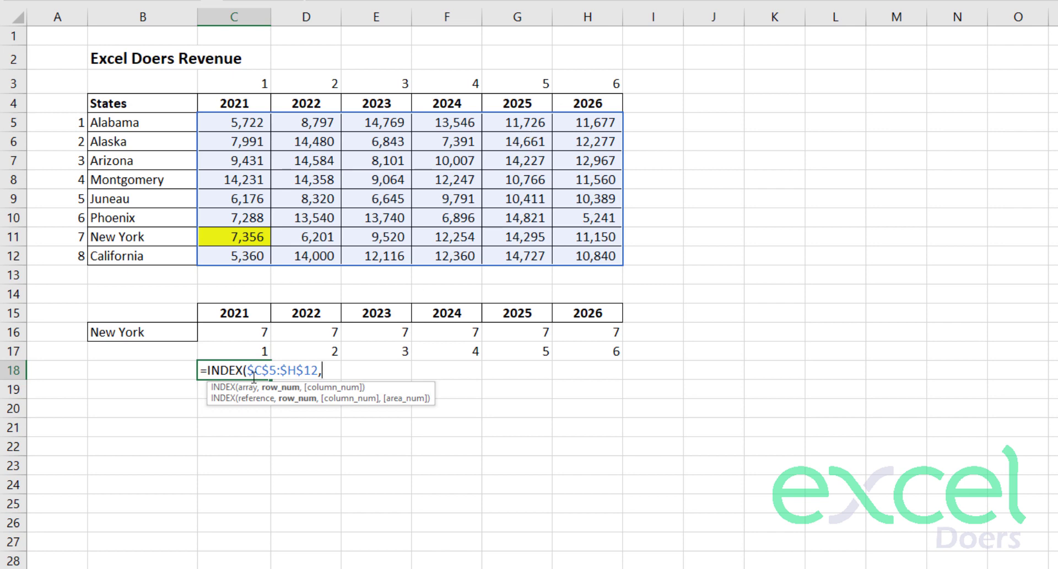
pyautogui.click(258, 331)
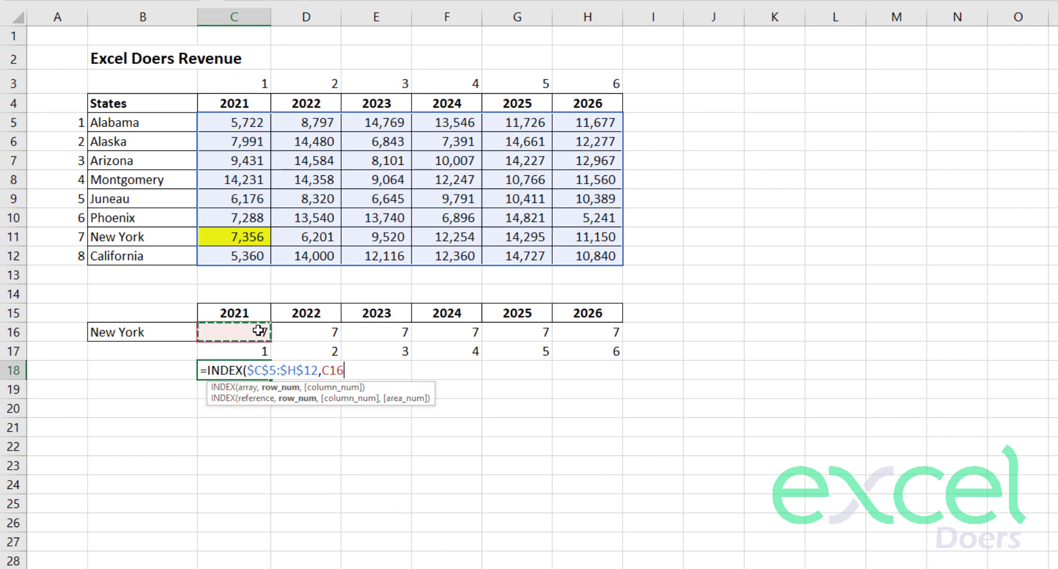
pyautogui.write(',')
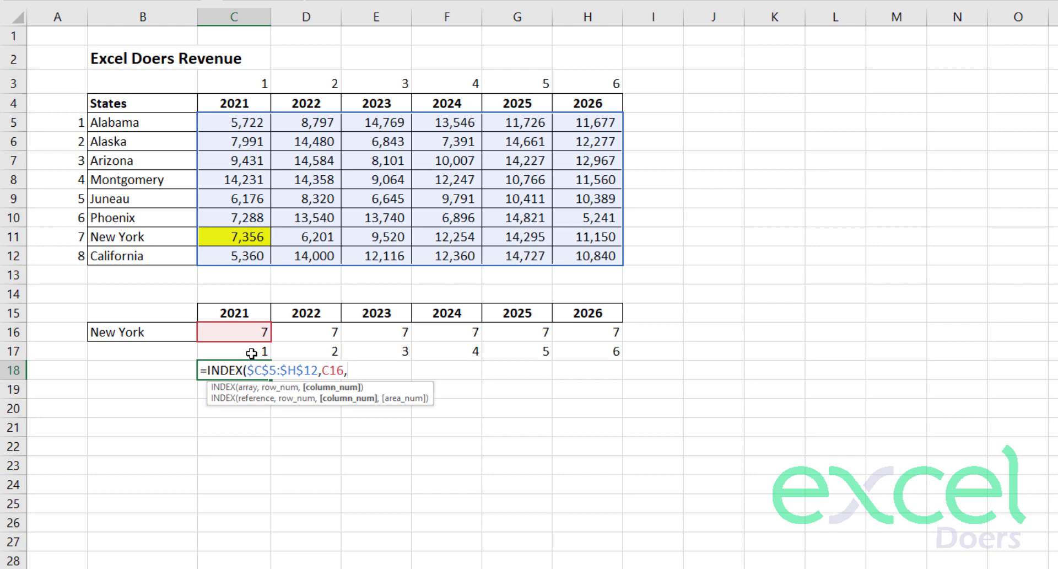
pyautogui.click(252, 353)
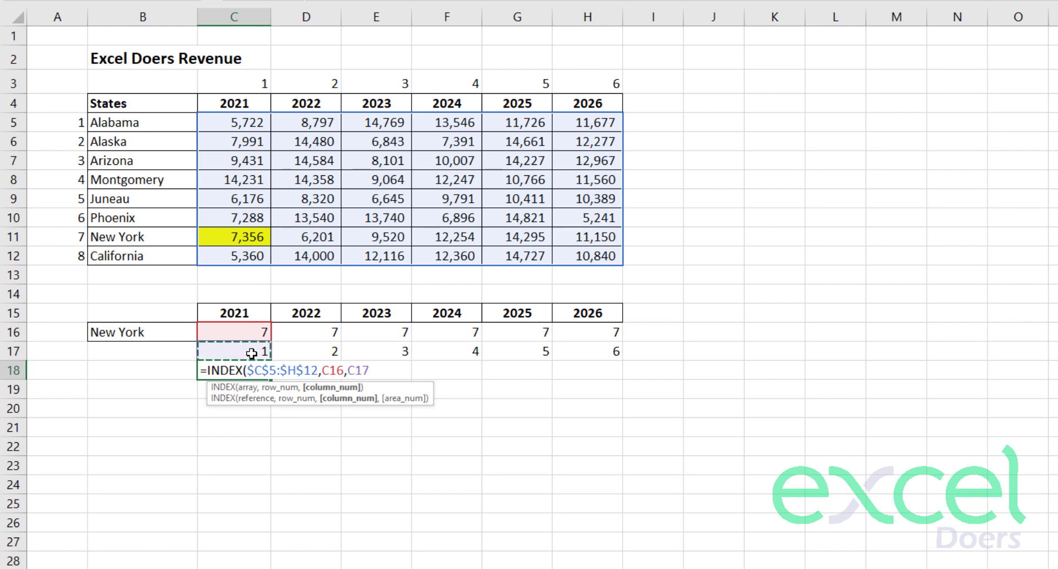
pyautogui.press('Return')
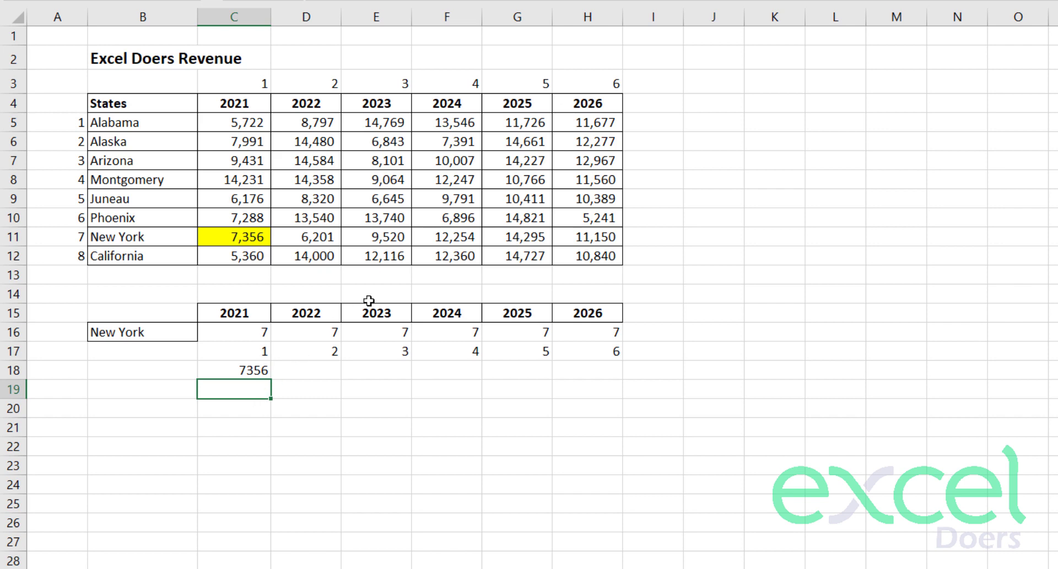
# Step: Copy C18's INDEX formula across D18:H18 and compare it with New York's revenue row
pyautogui.press('Up')
pyautogui.press('F2')
pyautogui.press('Escape')
pyautogui.hotkey('ctrl', 'c')
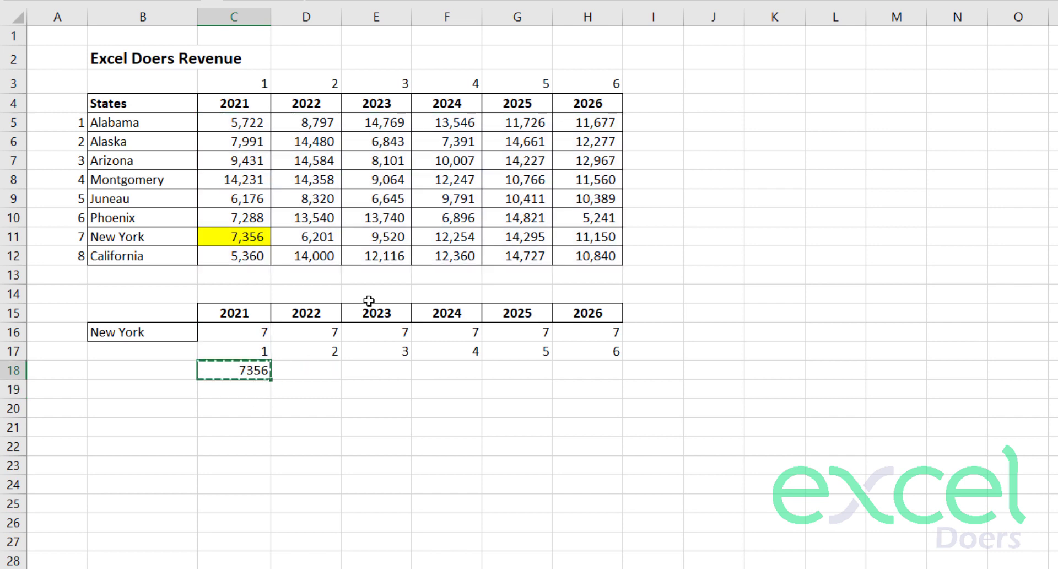
pyautogui.hotkey('shift', 'Right')
pyautogui.hotkey('shift', 'Right')
pyautogui.hotkey('shift', 'Right')
pyautogui.hotkey('shift', 'Right')
pyautogui.hotkey('shift', 'Right')
pyautogui.hotkey('ctrl', 'v')
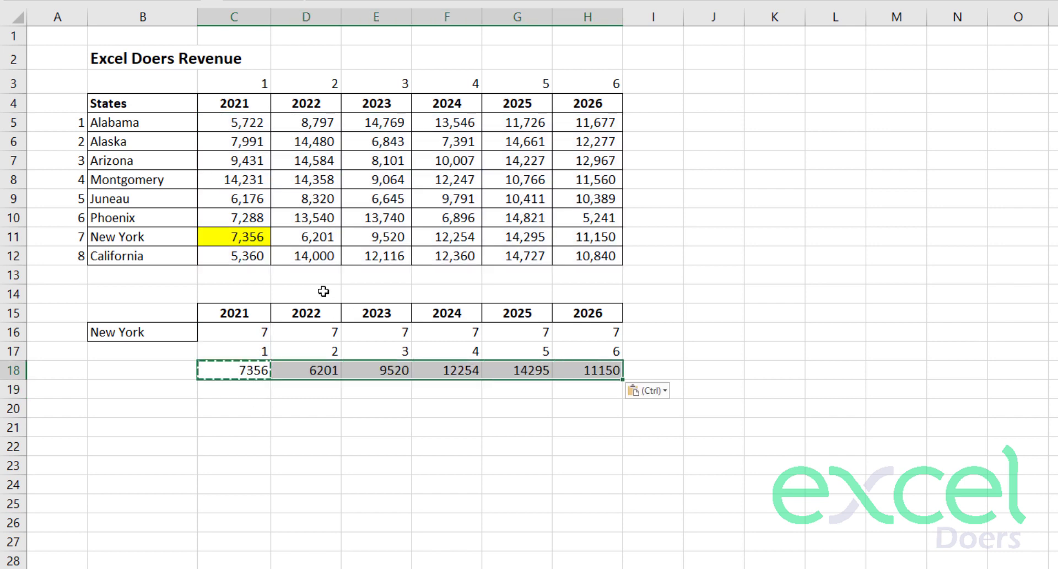
pyautogui.moveTo(255, 242); pyautogui.dragTo(617, 232)
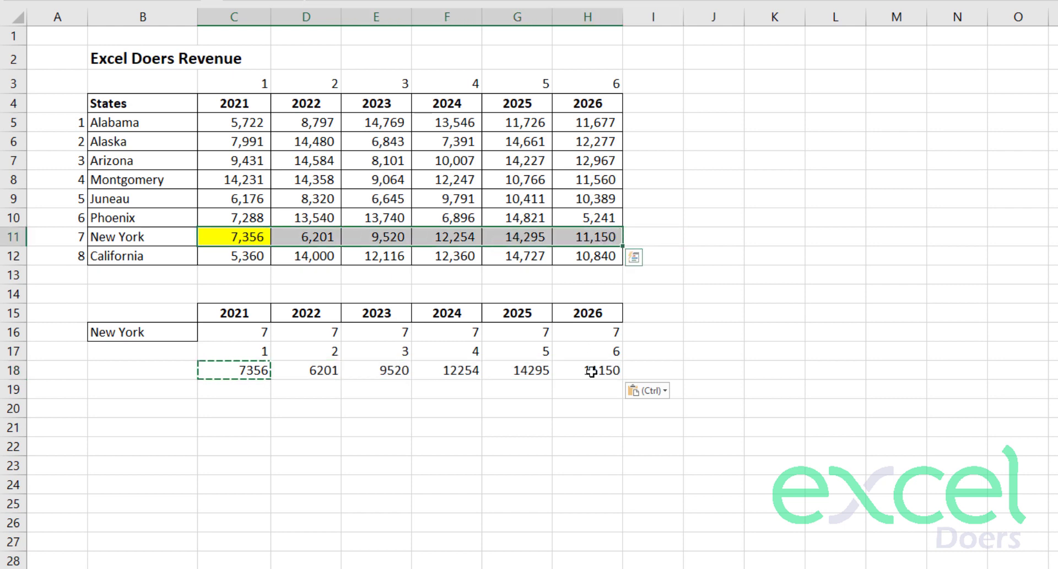
# Step: Format C18:H18 in Comma Style with no decimal places
pyautogui.moveTo(598, 370); pyautogui.dragTo(243, 370)
pyautogui.hotkey('ctrl', 'shift', '1')
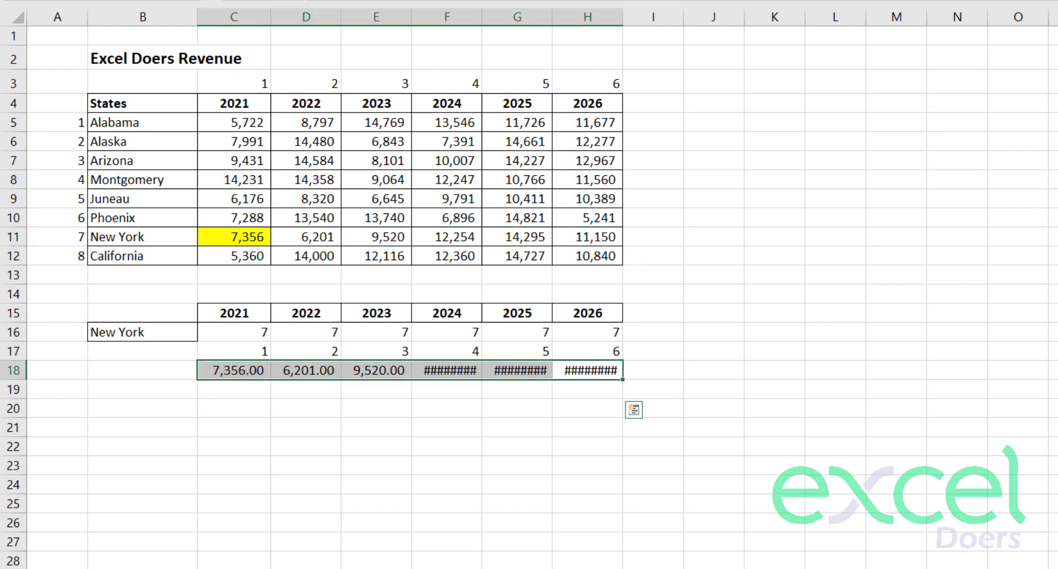
pyautogui.hotkey('alt', 'h')
pyautogui.press('9')
pyautogui.hotkey('alt', 'h')
pyautogui.press('9')
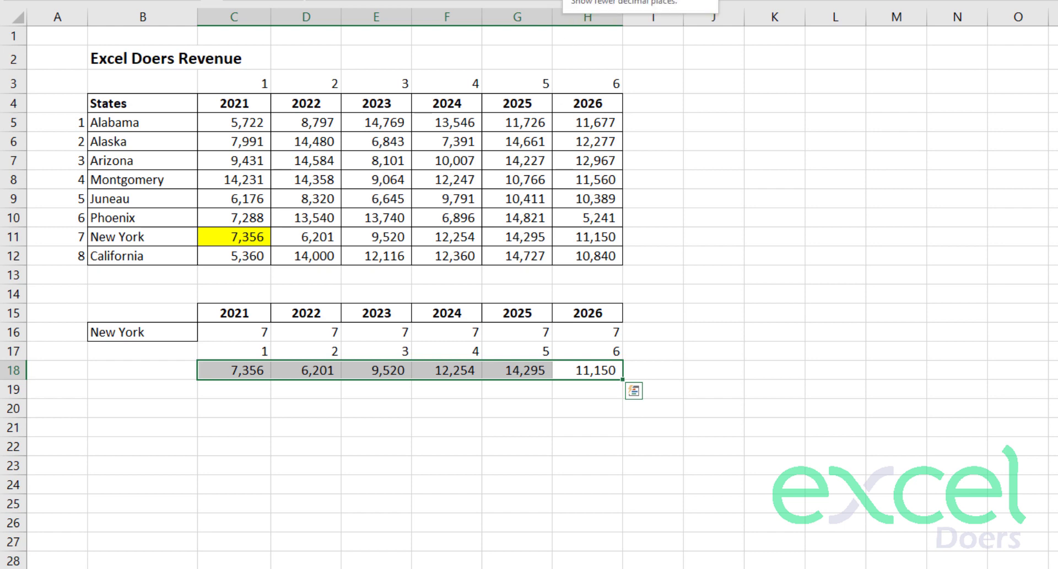
pyautogui.click(259, 484)
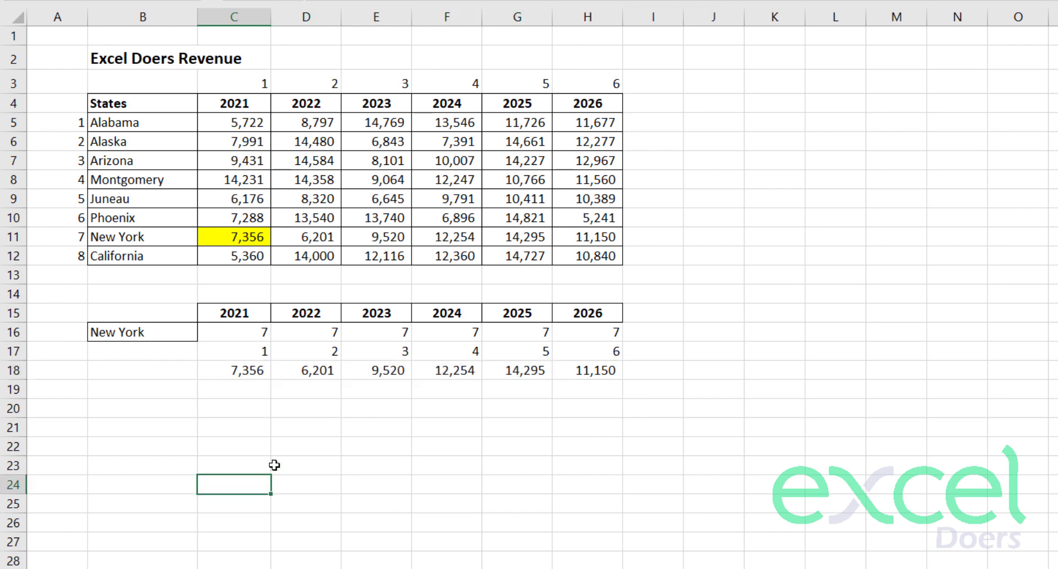
pyautogui.moveTo(245, 328); pyautogui.dragTo(595, 366)
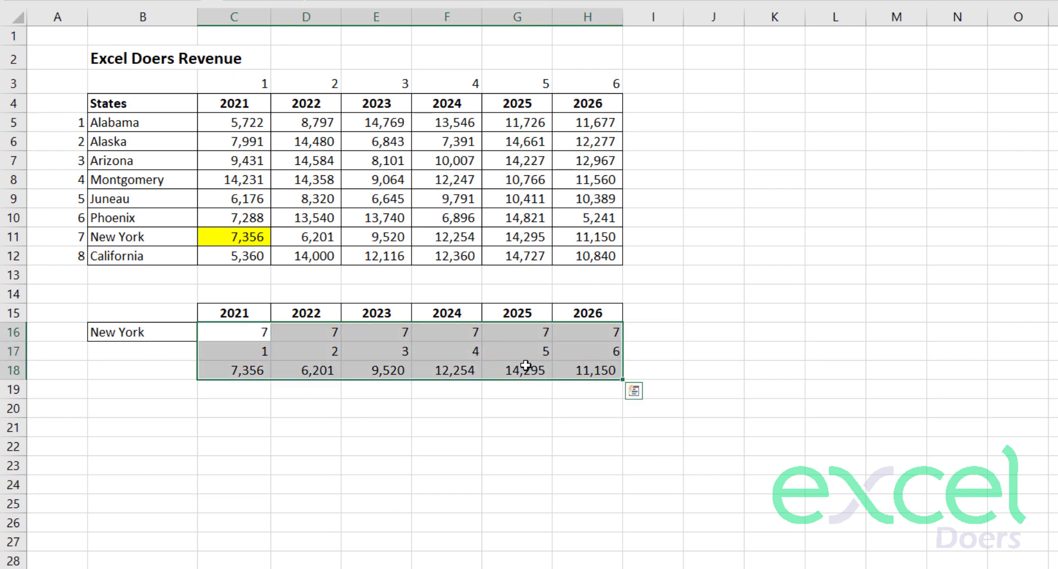
pyautogui.click(239, 375)
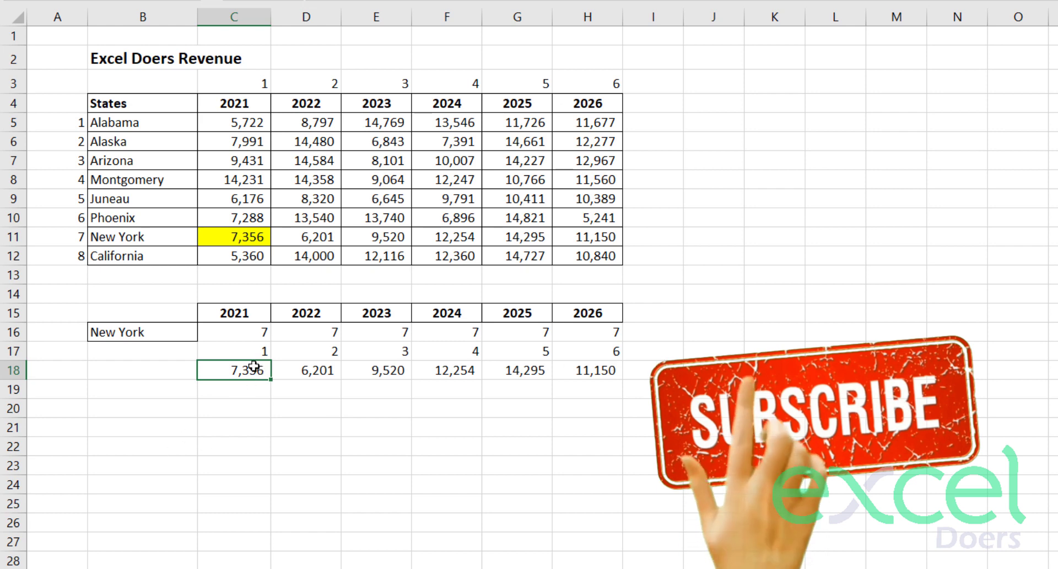
# Step: Cut the MATCH formula out of helper cell C16, leaving it empty
pyautogui.doubleClick(253, 366)
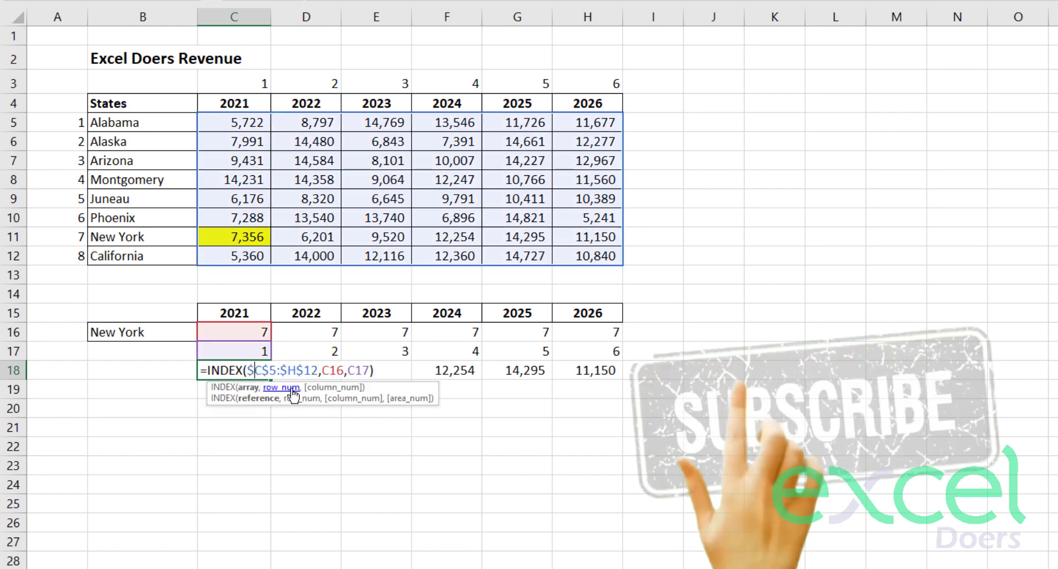
pyautogui.moveTo(322, 369); pyautogui.dragTo(345, 366)
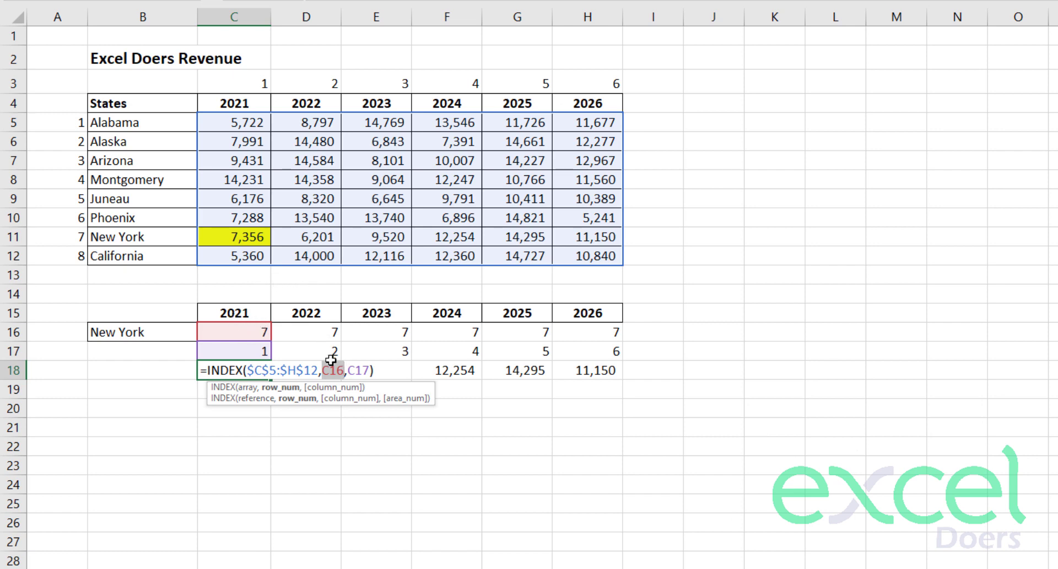
pyautogui.press('Return')
pyautogui.press('Up')
pyautogui.press('Up')
pyautogui.press('Up')
pyautogui.press('F2')
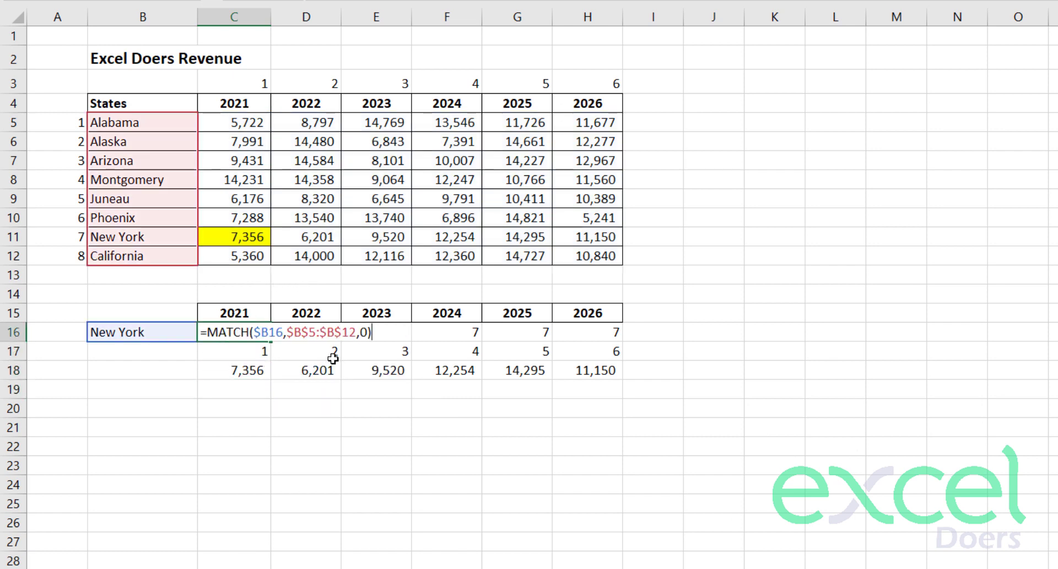
pyautogui.hotkey('shift', 'Home')
pyautogui.hotkey('shift', 'Right')
pyautogui.hotkey('ctrl', 'x')
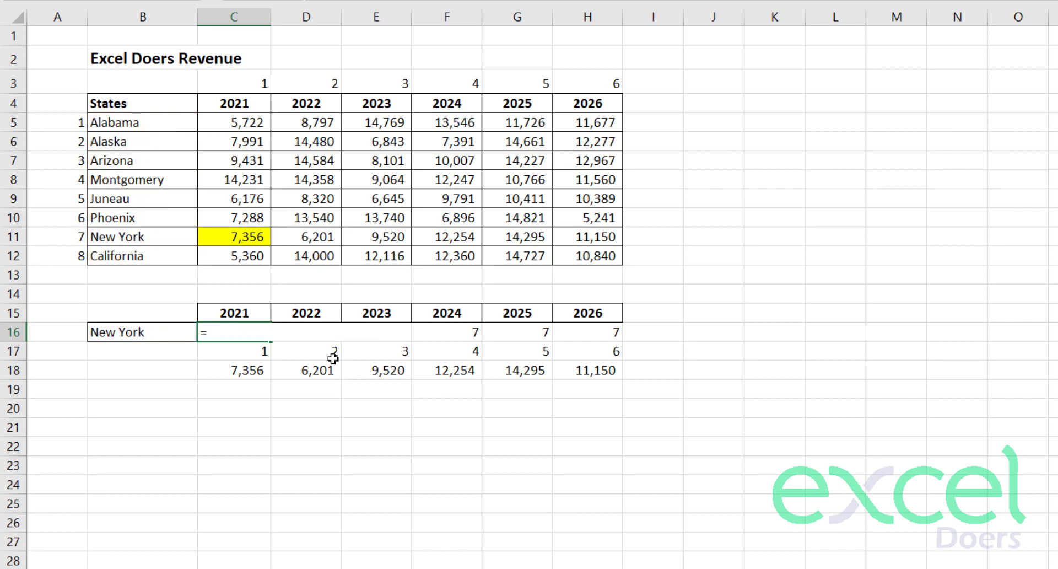
pyautogui.press('Return')
pyautogui.press('Return')
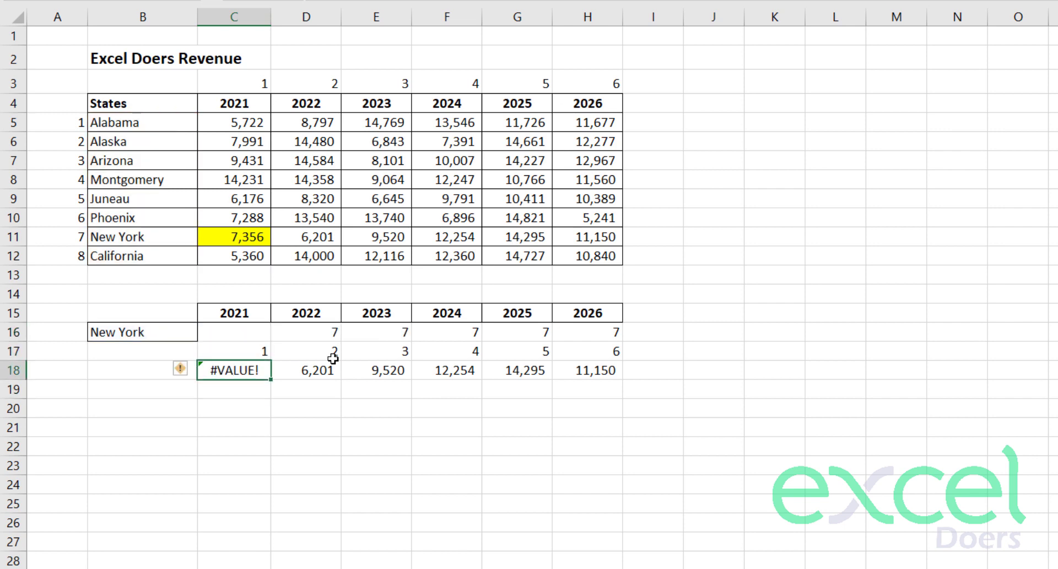
# Step: Replace C18's C16 reference with MATCH($B16,$B$5:$B$12,0) and review the formula
pyautogui.press('F2')
pyautogui.click(342, 367)
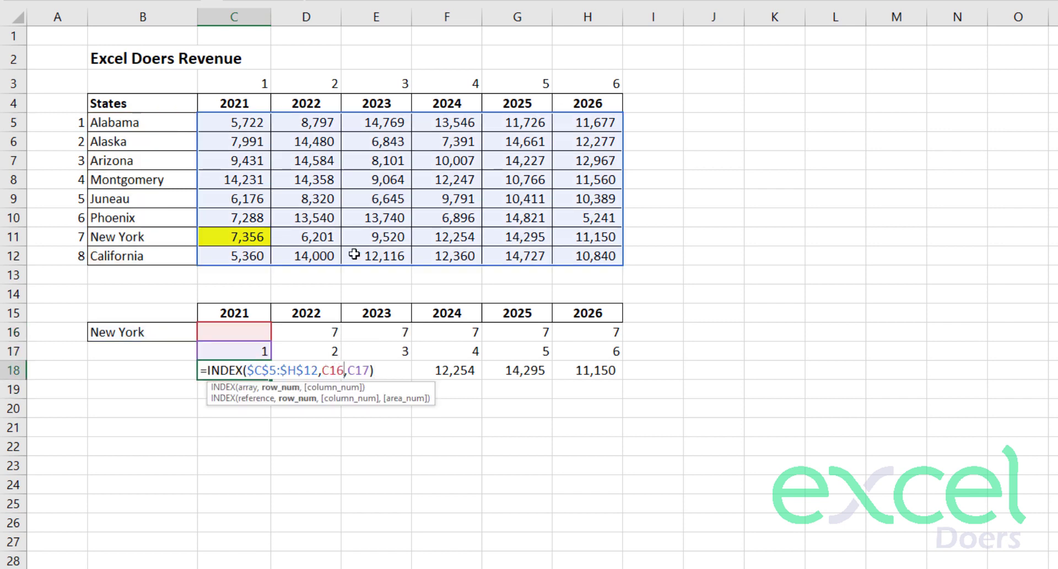
pyautogui.press('BackSpace')
pyautogui.press('BackSpace')
pyautogui.press('BackSpace')
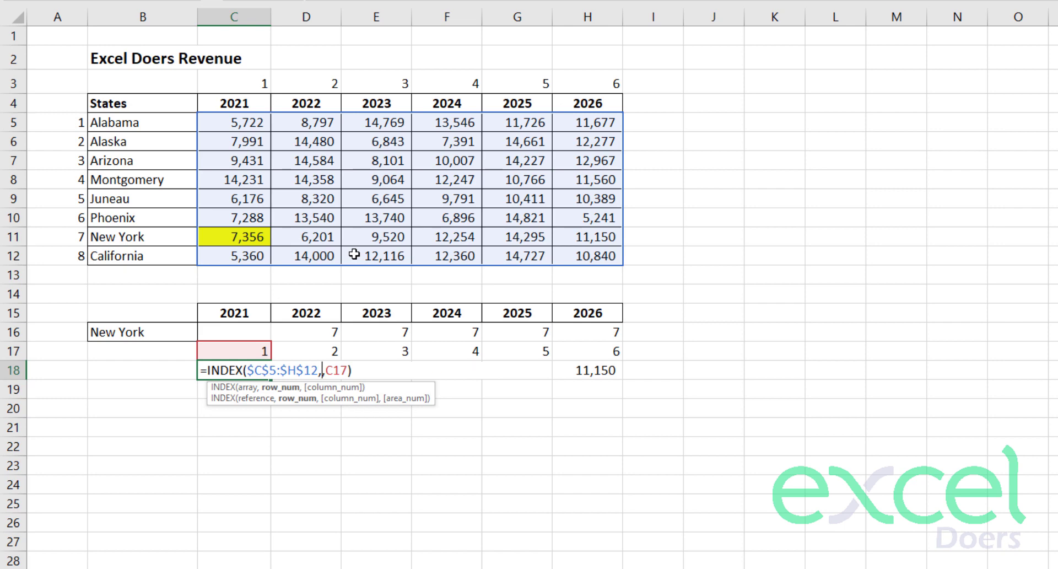
pyautogui.write('MATCH($B16,$B$5:$B$12,0)')
pyautogui.press('Return')
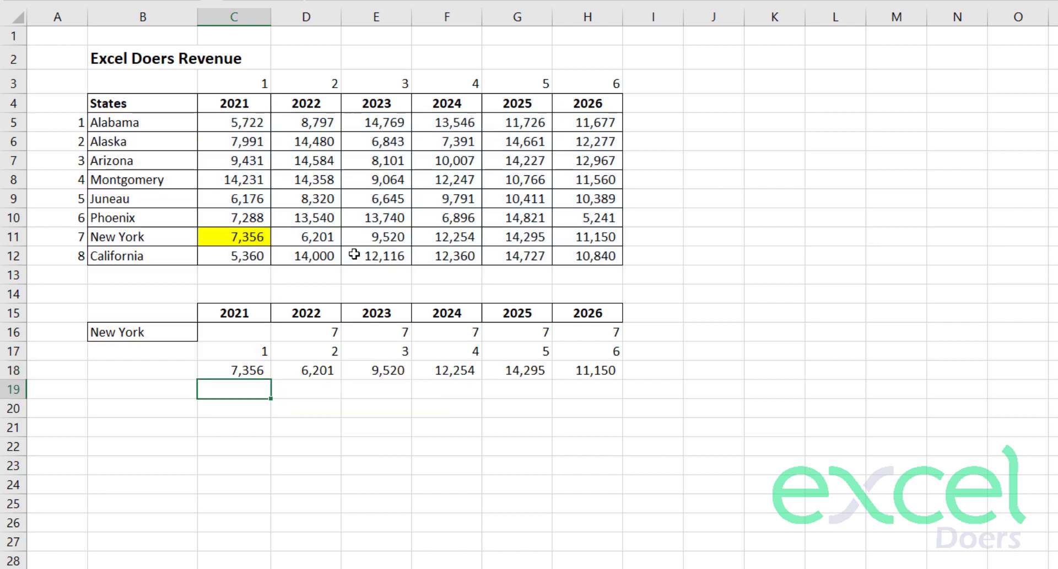
pyautogui.press('Up')
pyautogui.press('Up')
pyautogui.press('Down')
pyautogui.press('F2')
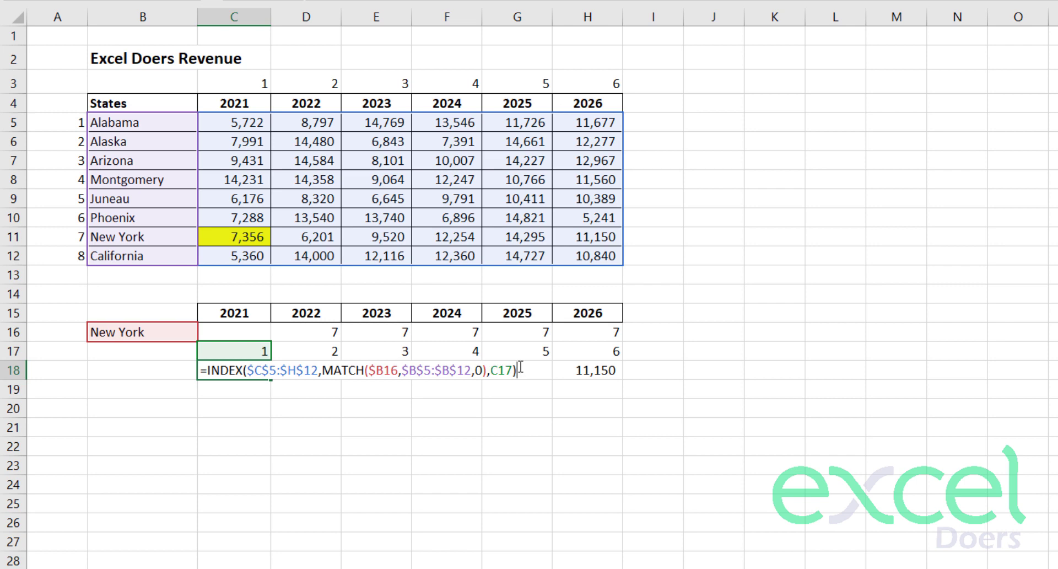
# Step: Move the year MATCH from C17 into C18's formula in place of the C17 reference
pyautogui.press('Return')
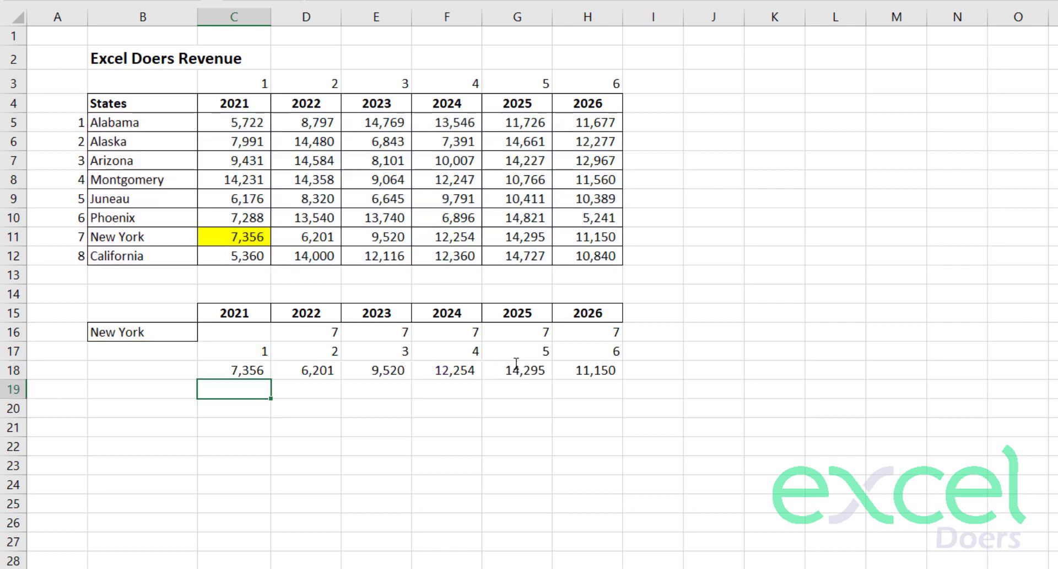
pyautogui.press('Up')
pyautogui.press('Up')
pyautogui.press('F2')
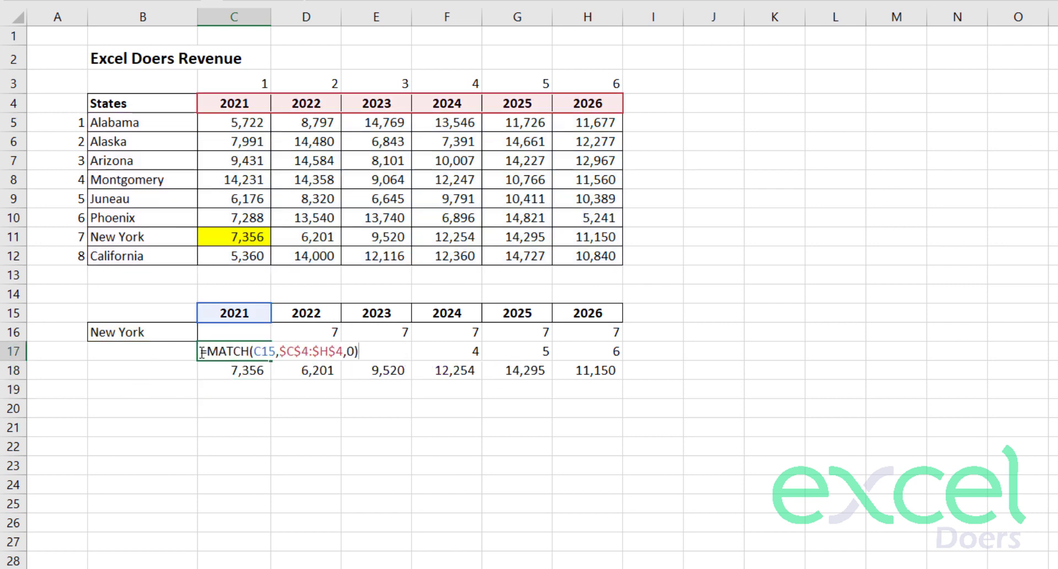
pyautogui.moveTo(209, 351); pyautogui.dragTo(373, 348)
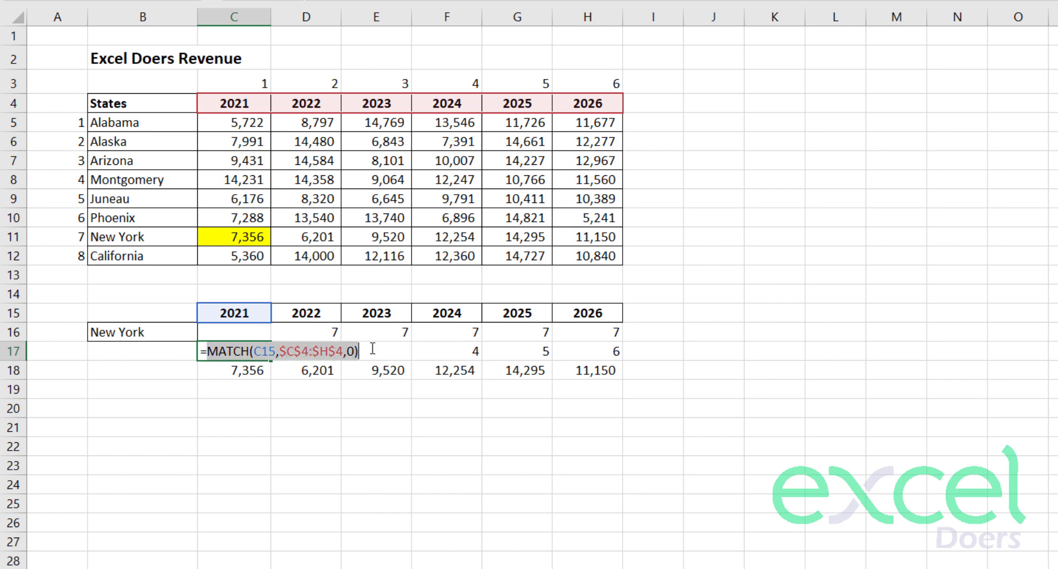
pyautogui.hotkey('ctrl', 'x')
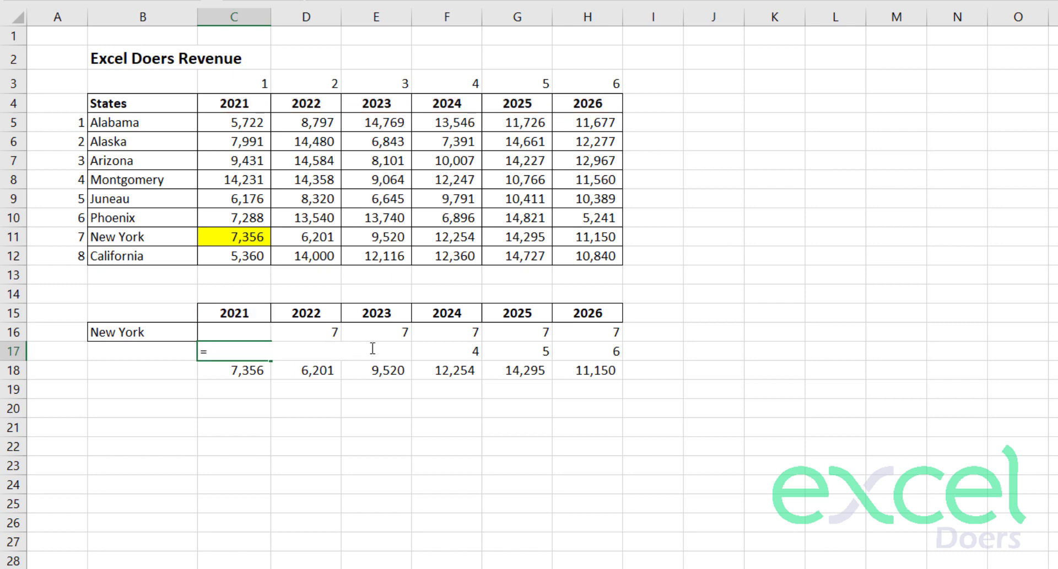
pyautogui.press('BackSpace')
pyautogui.press('Return')
pyautogui.press('F2')
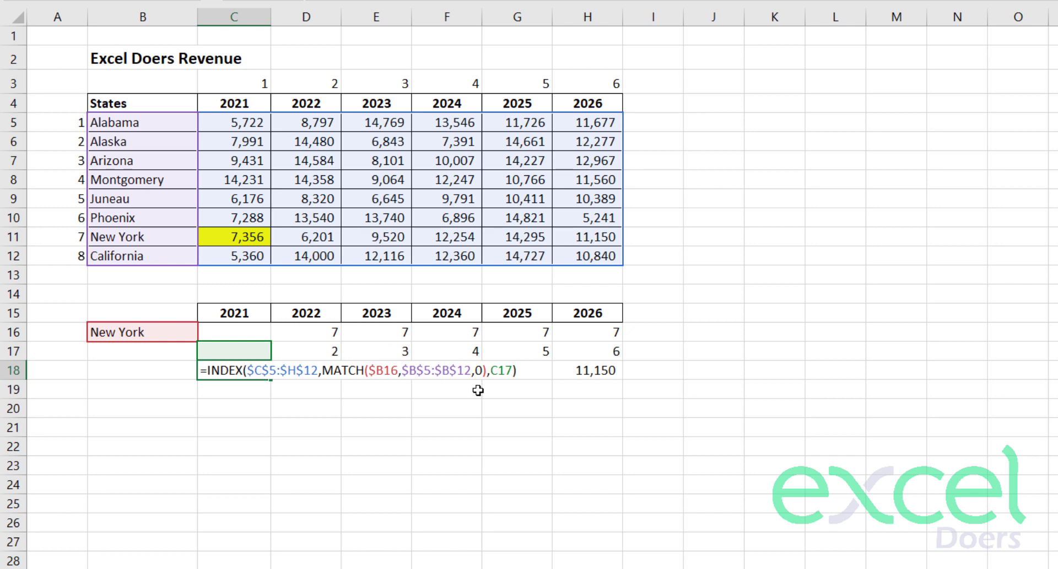
pyautogui.click(512, 370)
pyautogui.press('BackSpace')
pyautogui.press('BackSpace')
pyautogui.press('BackSpace')
pyautogui.hotkey('ctrl', 'v')
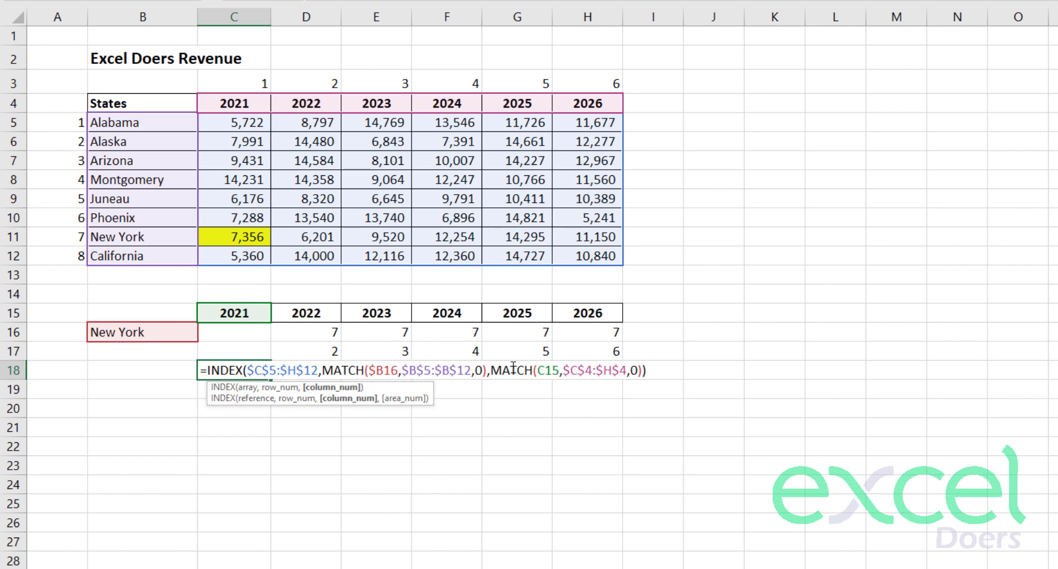
pyautogui.press('Return')
# Step: Copy the nested INDEX/MATCH formula from C18 across D18:H18
pyautogui.press('Up')
pyautogui.hotkey('ctrl', 'c')
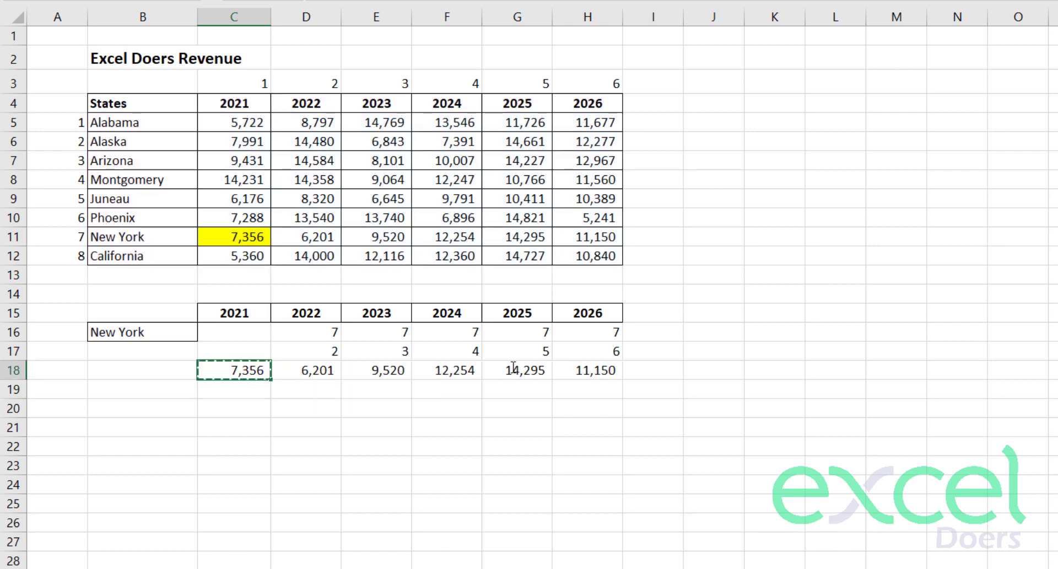
pyautogui.hotkey('shift', 'Right')
pyautogui.hotkey('shift', 'Right')
pyautogui.hotkey('shift', 'Right')
pyautogui.hotkey('shift', 'Right')
pyautogui.hotkey('shift', 'Right')
pyautogui.hotkey('ctrl', 'v')
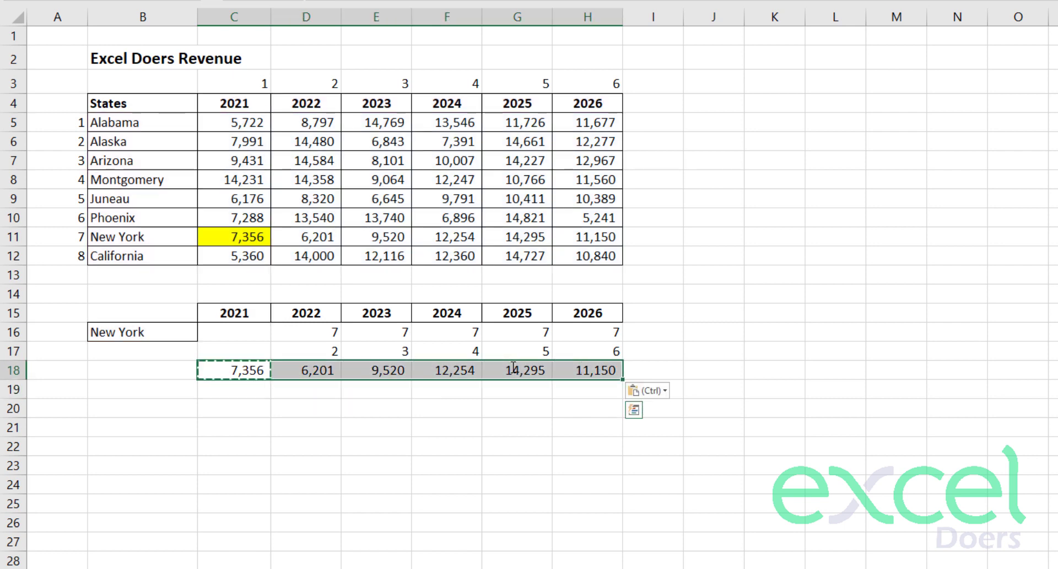
pyautogui.press('Left')
pyautogui.press('Right')
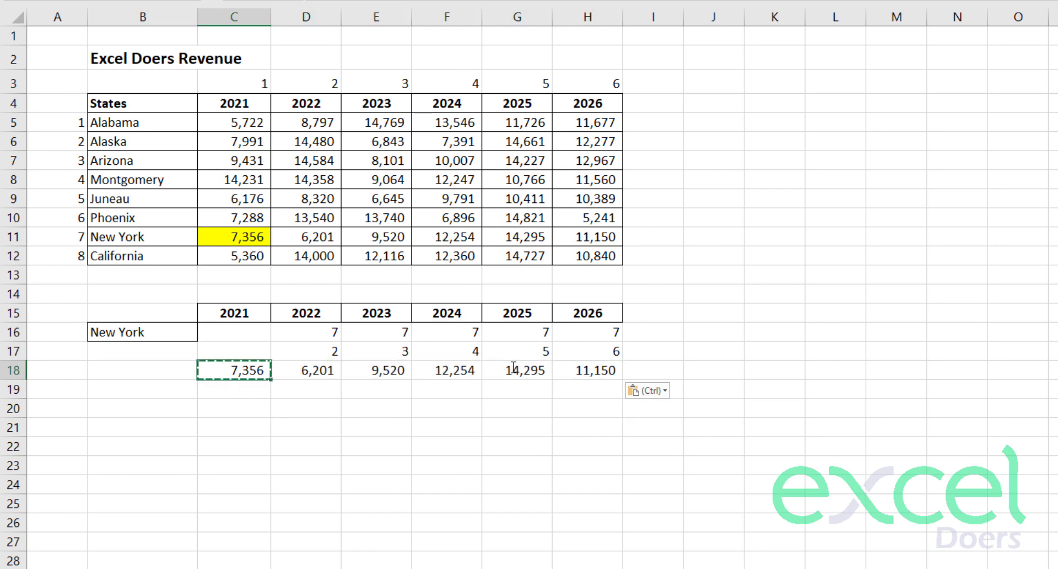
pyautogui.hotkey('shift', 'Right')
pyautogui.hotkey('shift', 'Right')
pyautogui.hotkey('shift', 'Right')
pyautogui.hotkey('shift', 'Right')
pyautogui.hotkey('shift', 'Right')
pyautogui.hotkey('ctrl', 'v')
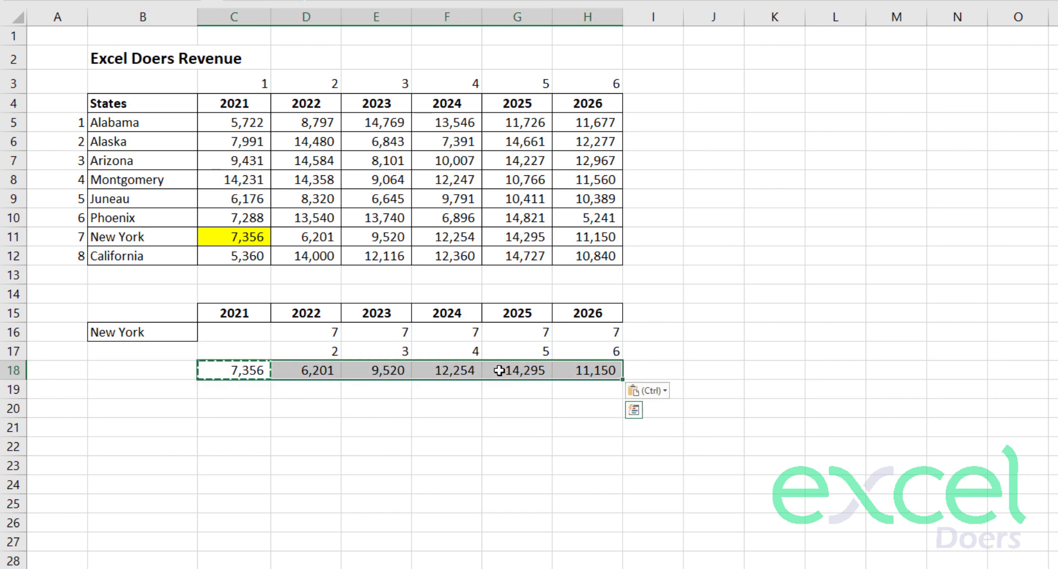
pyautogui.press('Up')
pyautogui.press('Up')
pyautogui.hotkey('shift', 'Right')
pyautogui.hotkey('shift', 'Right')
pyautogui.hotkey('shift', 'Right')
pyautogui.hotkey('shift', 'Right')
pyautogui.hotkey('shift', 'Right')
# Step: Clear the helper numbers in C16:H17 and check the D18–H18 formulas
pyautogui.hotkey('shift', 'Down')
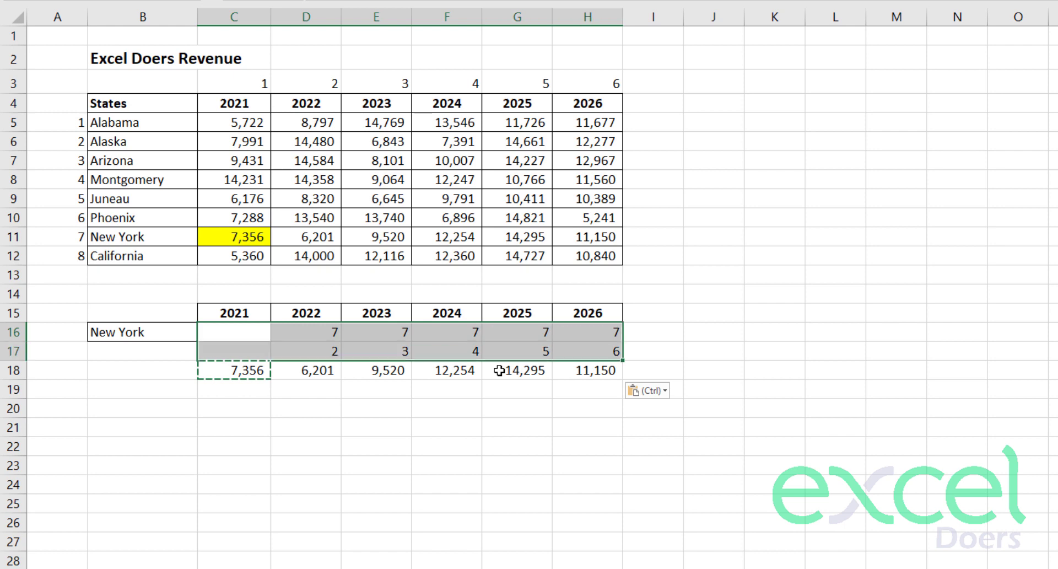
pyautogui.press('Delete')
pyautogui.press('Down')
pyautogui.press('Down')
pyautogui.hotkey('shift', 'Right')
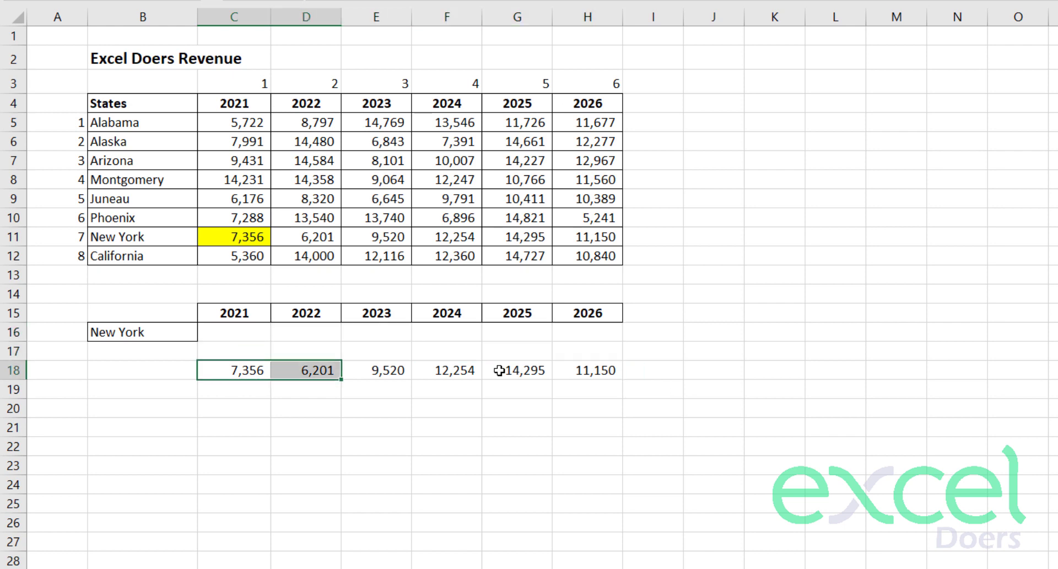
pyautogui.hotkey('shift', 'Right')
pyautogui.hotkey('shift', 'Right')
pyautogui.press('Right')
pyautogui.press('F2')
pyautogui.press('Tab')
pyautogui.press('F2')
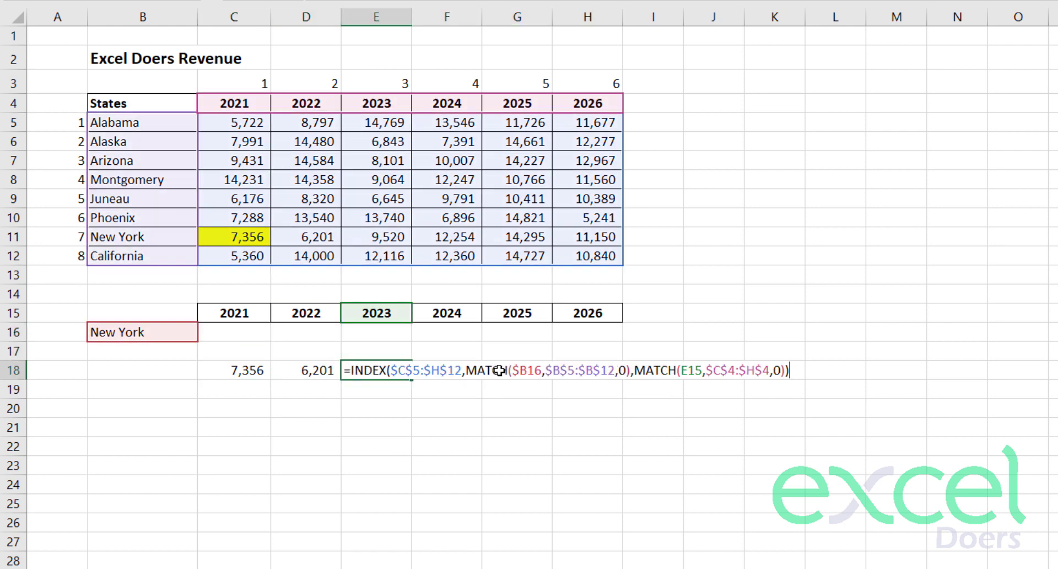
pyautogui.press('Tab')
pyautogui.press('F2')
pyautogui.press('Tab')
pyautogui.press('Tab')
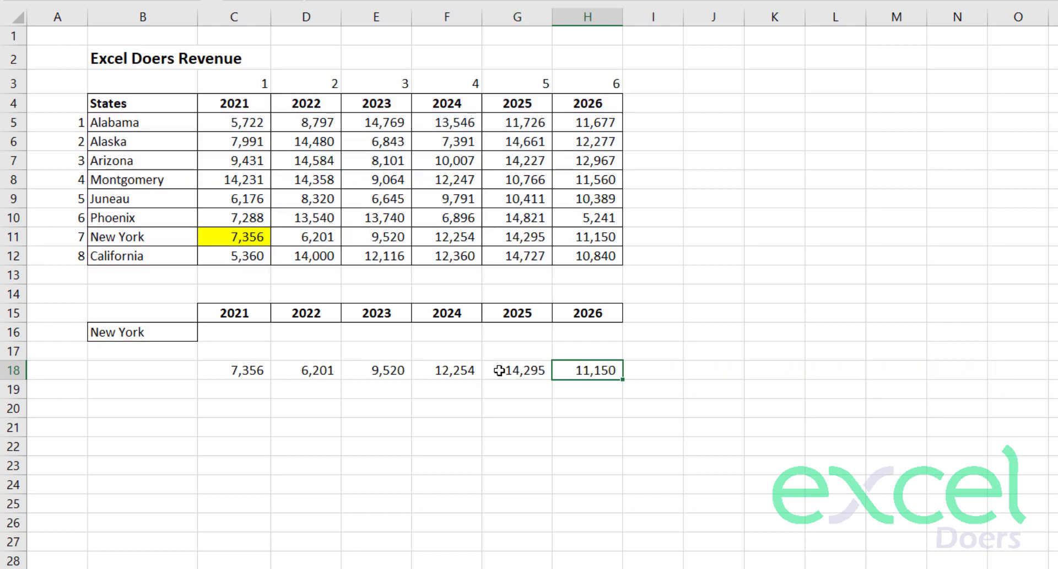
# Step: Move New York's revenues from C18:H18 up into C16:H16
pyautogui.hotkey('shift', 'Left')
pyautogui.hotkey('shift', 'Left')
pyautogui.hotkey('shift', 'Left')
pyautogui.hotkey('shift', 'Left')
pyautogui.hotkey('shift', 'Left')
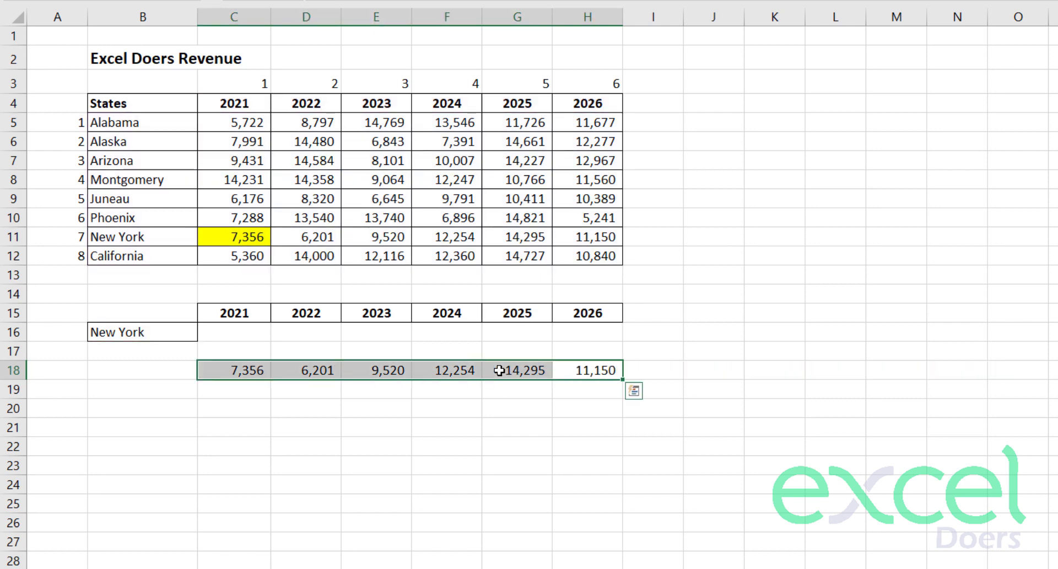
pyautogui.hotkey('ctrl', 'c')
pyautogui.press('Up')
pyautogui.press('Up')
pyautogui.press('Up')
pyautogui.press('Left')
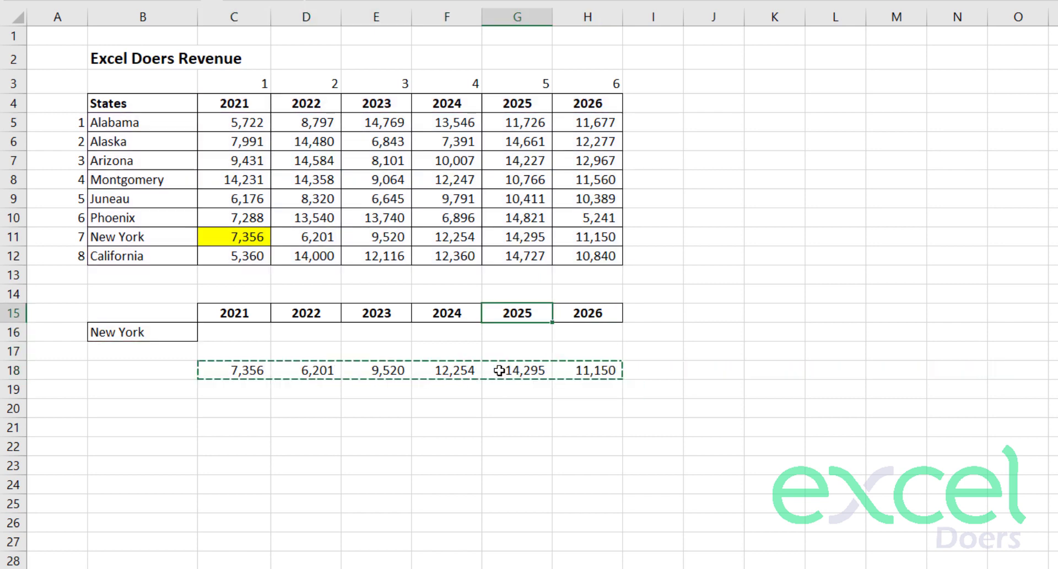
pyautogui.press('Left')
pyautogui.press('Left')
pyautogui.press('Down')
pyautogui.press('Left')
pyautogui.press('Left')
pyautogui.press('Left')
pyautogui.press('Right')
pyautogui.hotkey('ctrl', 'v')
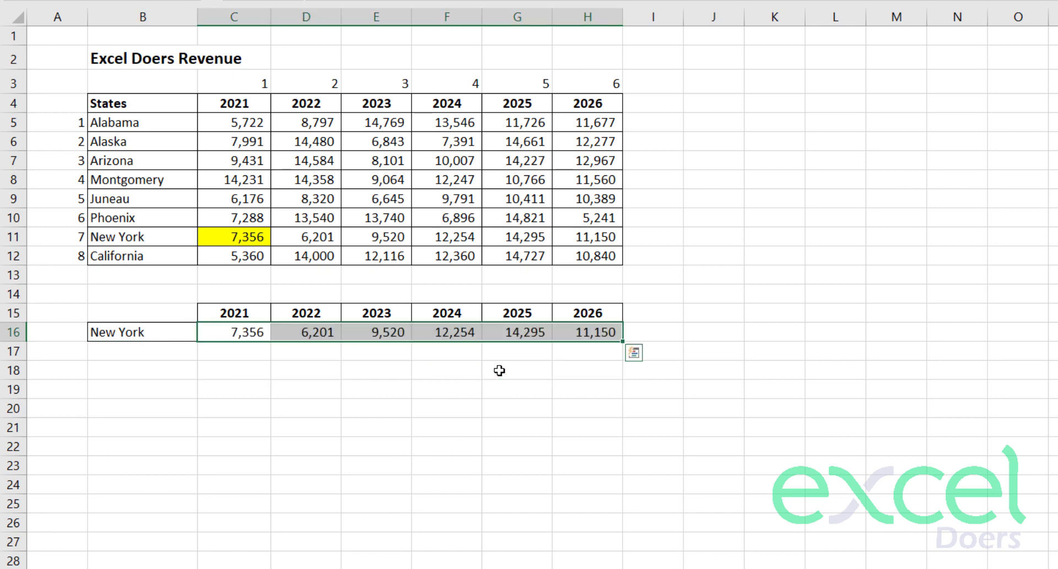
# Step: Copy Arizona from B7 into B16 so row 16 shows 9,431 through 12,967
pyautogui.click(113, 164)
pyautogui.hotkey('ctrl', 'c')
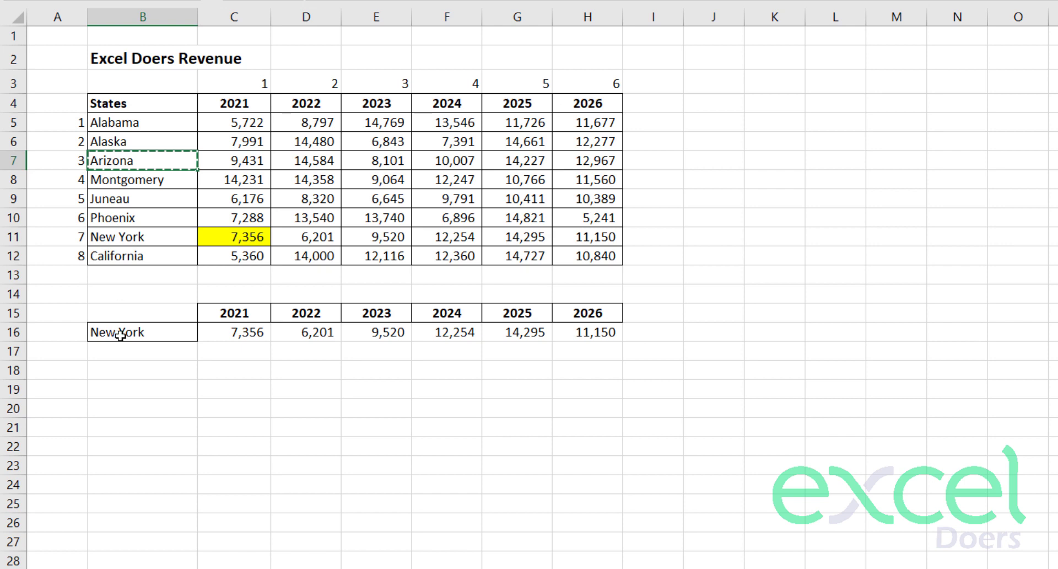
pyautogui.click(119, 335)
pyautogui.hotkey('ctrl', 'v')
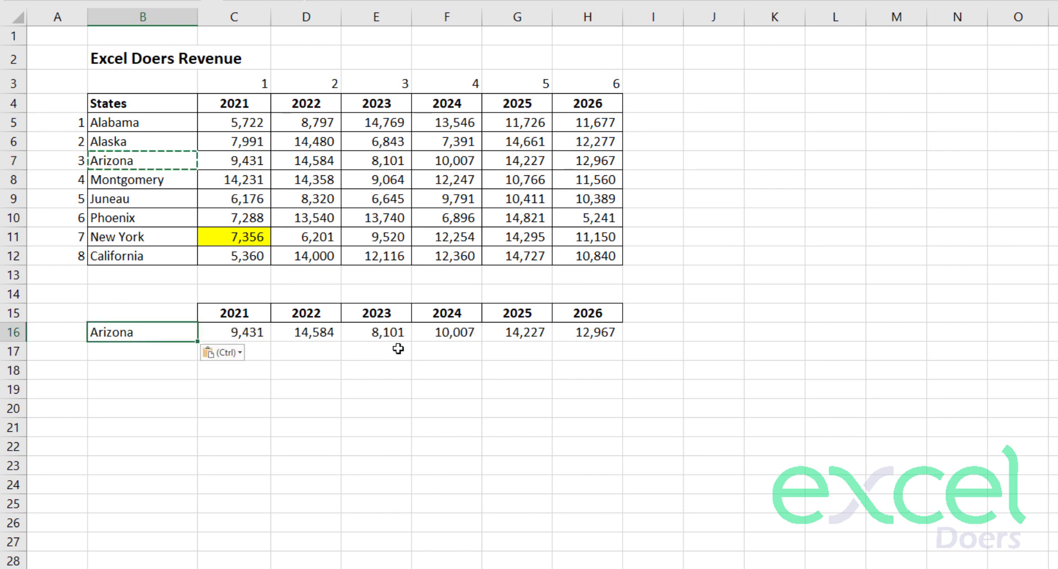
pyautogui.click(255, 334)
pyautogui.moveTo(253, 331); pyautogui.dragTo(574, 331)
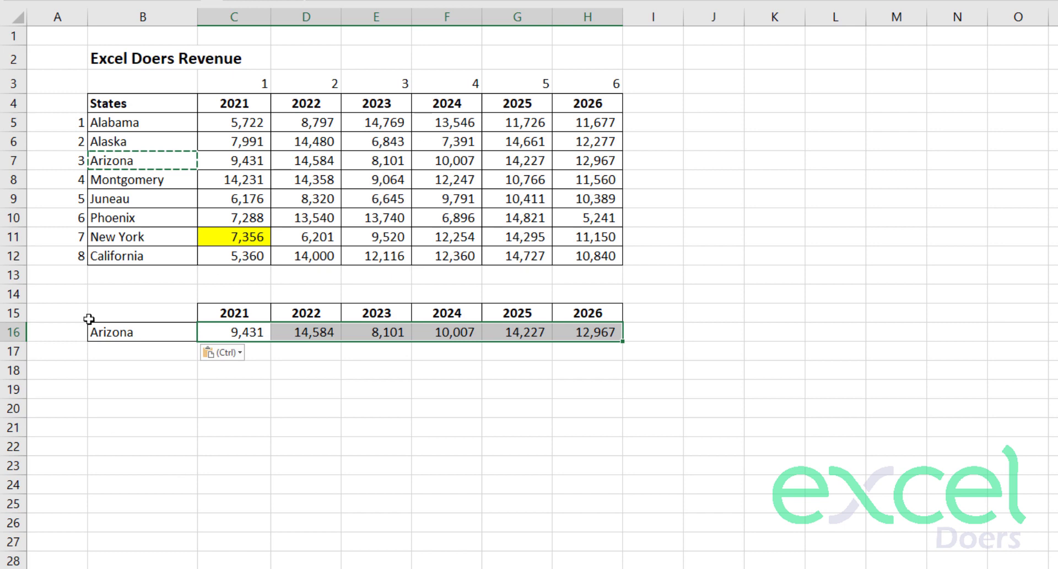
pyautogui.click(123, 184)
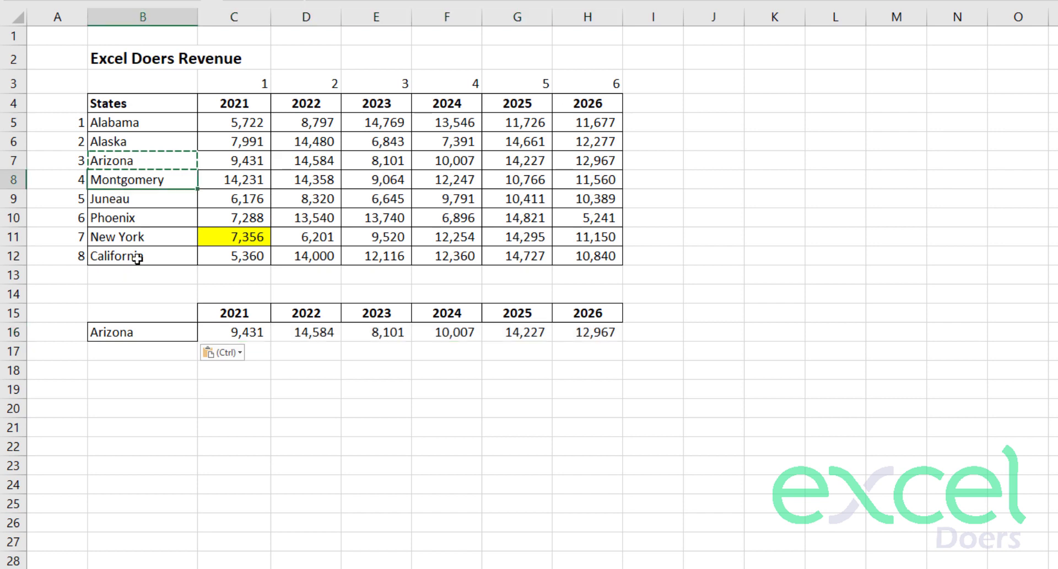
# Step: Select the Arizona lookup table B15:H16 to check its year headers and revenues
pyautogui.click(115, 333)
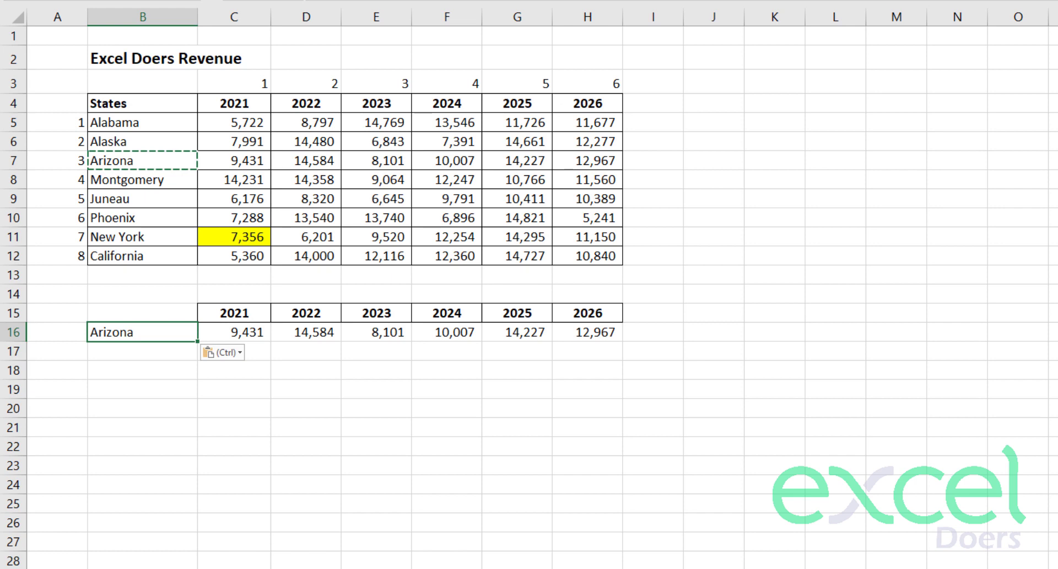
pyautogui.moveTo(587, 329); pyautogui.dragTo(244, 317)
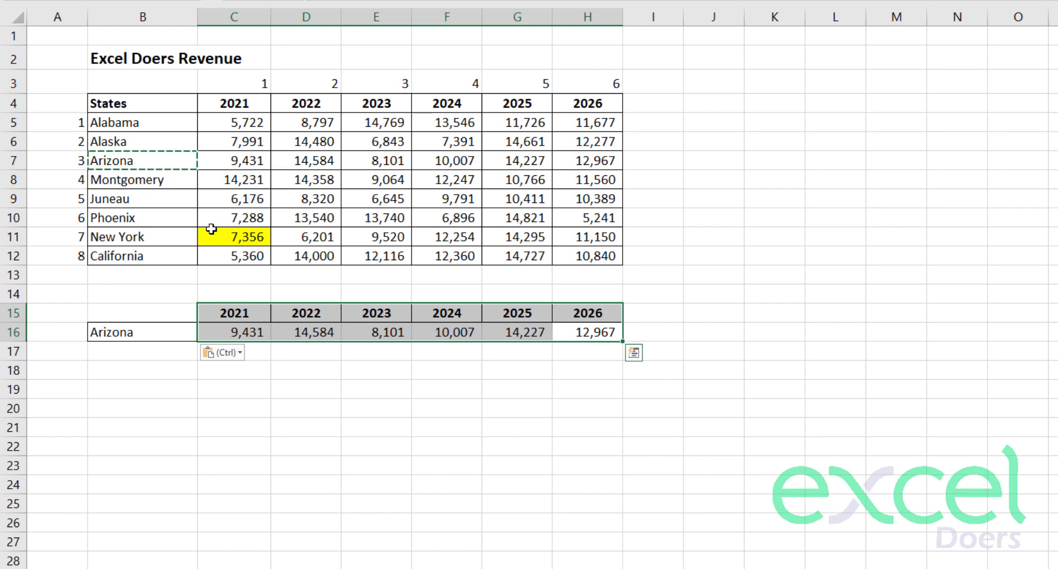
pyautogui.click(575, 371)
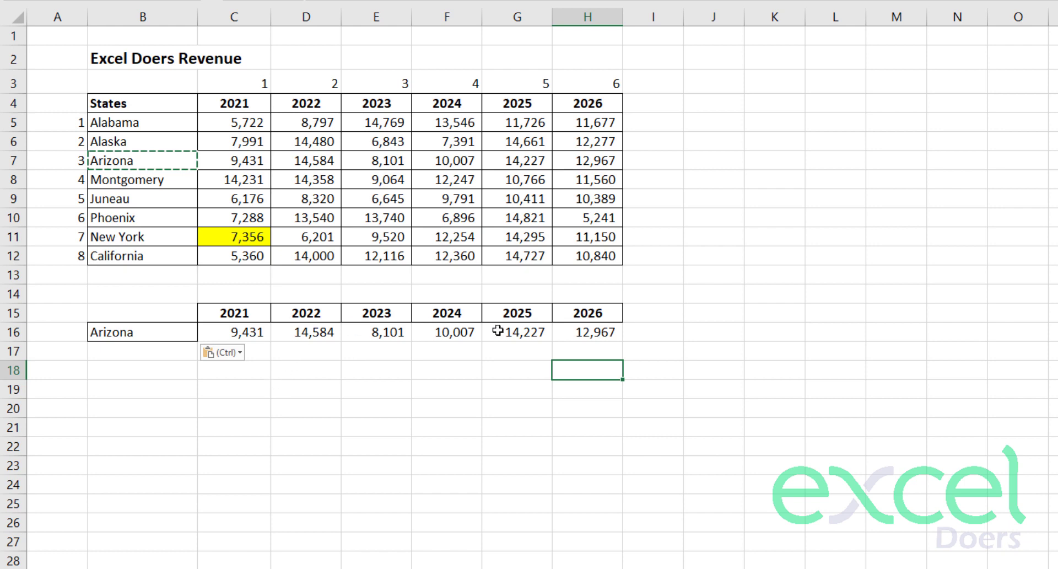
pyautogui.moveTo(591, 334); pyautogui.dragTo(111, 312)
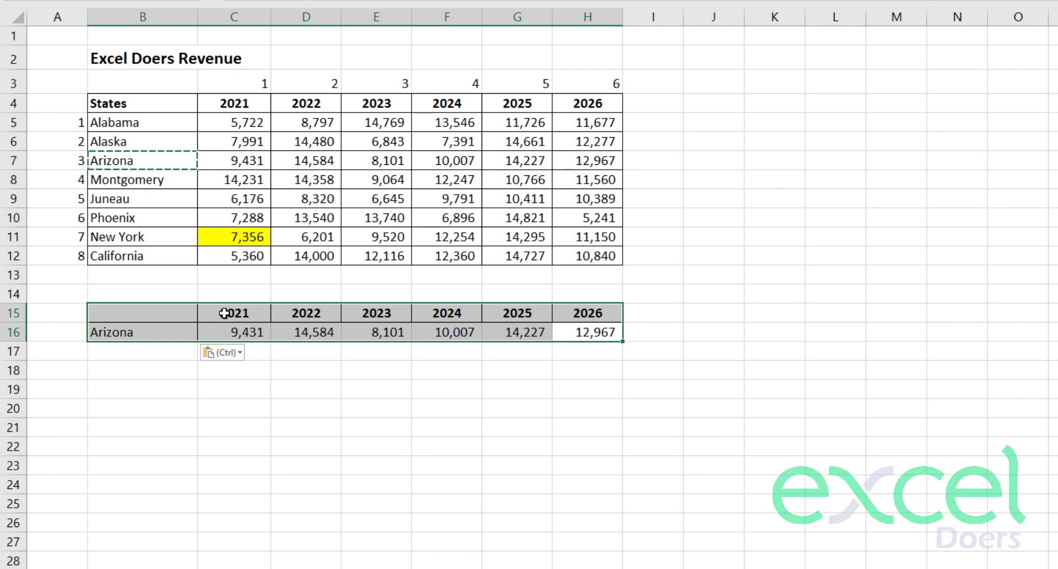
pyautogui.click(224, 313)
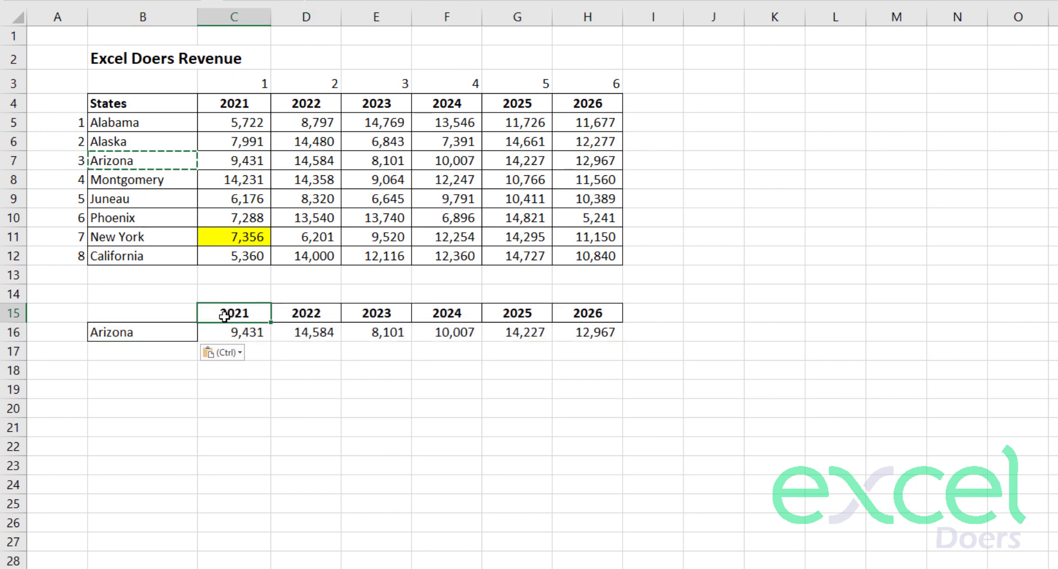
# Step: Step through the 2021–2026 headers and compare against the main table's states and 2021 column
pyautogui.click(290, 314)
pyautogui.click(393, 320)
pyautogui.click(441, 314)
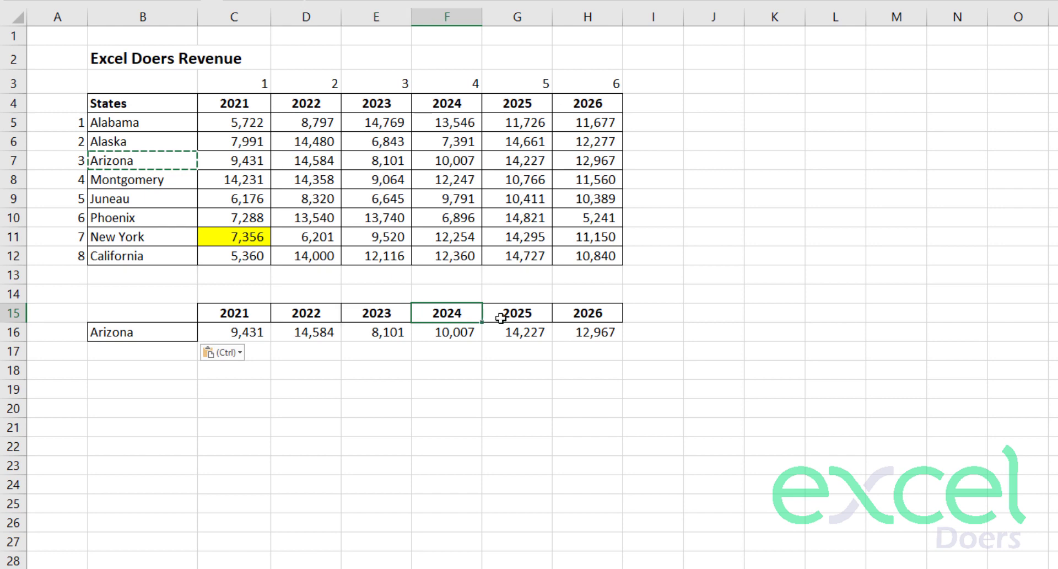
pyautogui.click(501, 318)
pyautogui.click(626, 313)
pyautogui.moveTo(591, 314); pyautogui.dragTo(186, 327)
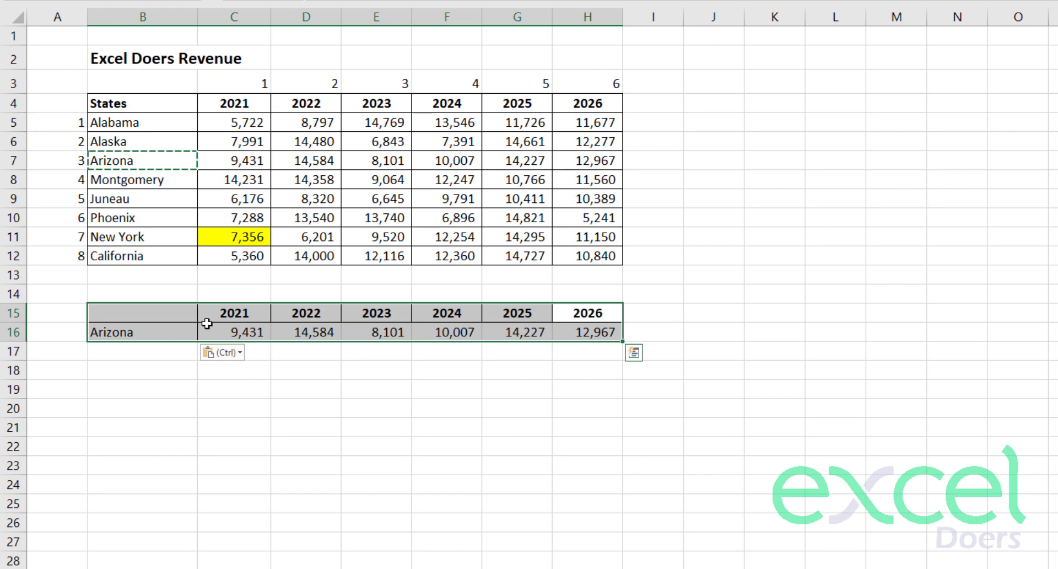
pyautogui.click(206, 324)
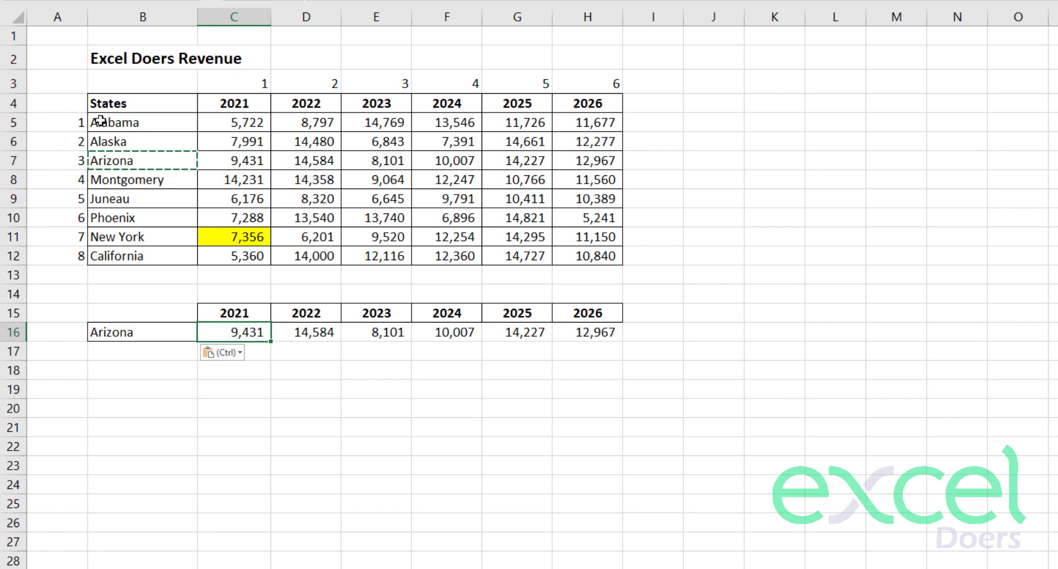
pyautogui.moveTo(101, 122); pyautogui.dragTo(146, 160)
pyautogui.moveTo(236, 104); pyautogui.dragTo(222, 249)
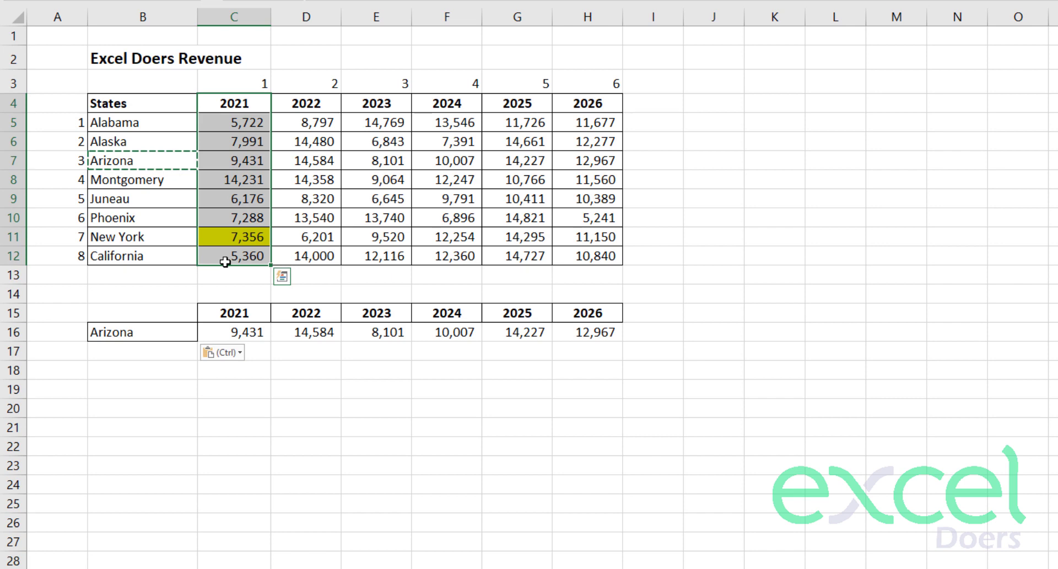
# Step: Type 'For Line Graph Purpose' in B14 and make it bold
pyautogui.click(122, 295)
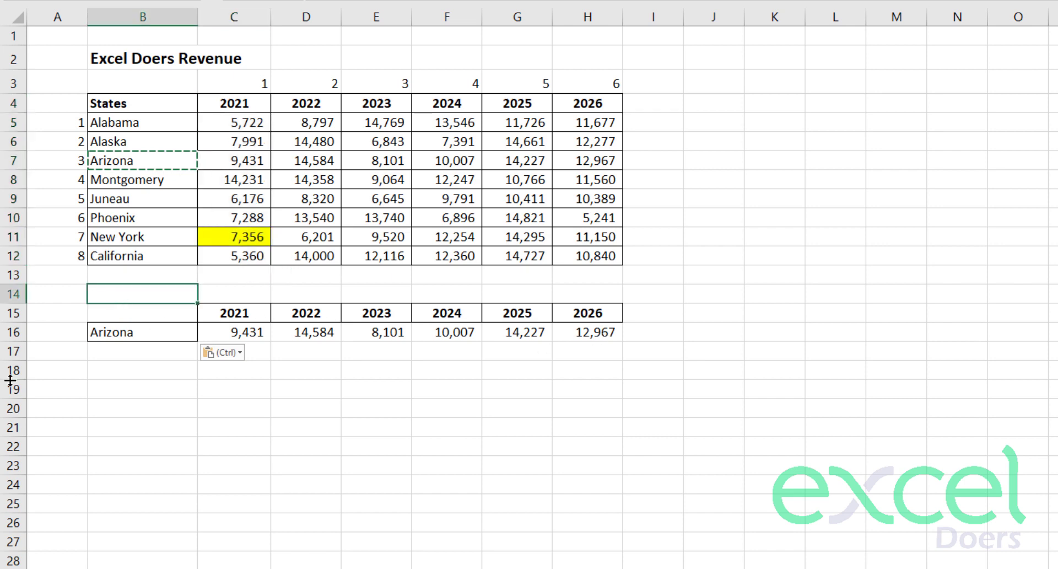
pyautogui.write('For Lie')
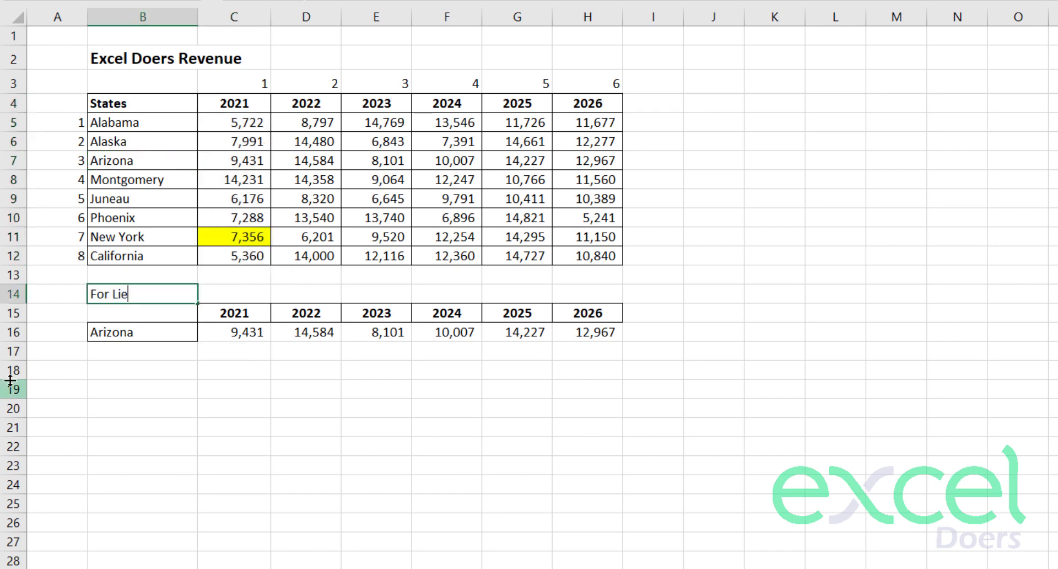
pyautogui.press('BackSpace')
pyautogui.write('ne Graph Pir')
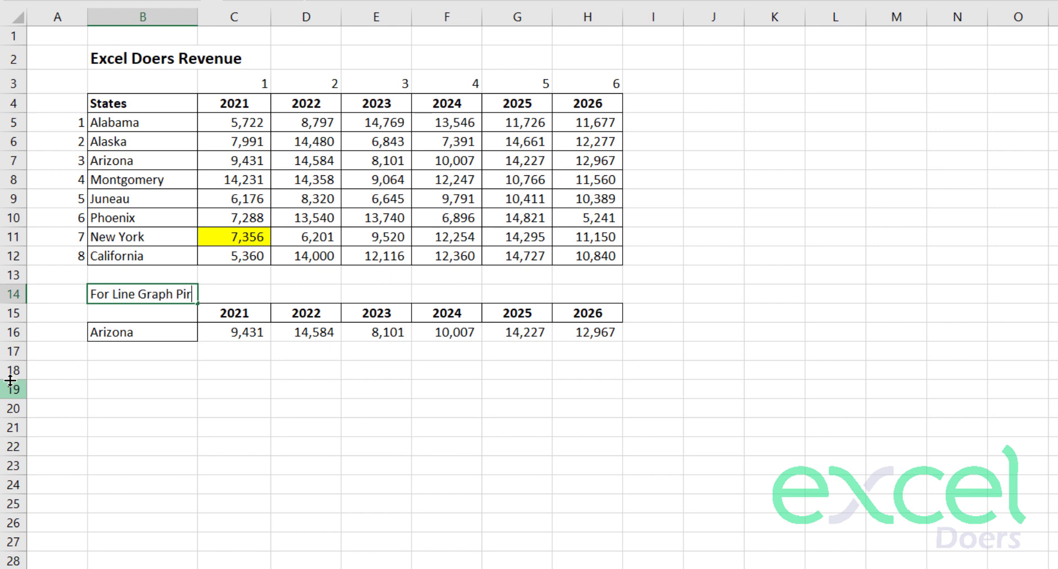
pyautogui.press('BackSpace')
pyautogui.write('=')
pyautogui.press('BackSpace')
pyautogui.write('u')
pyautogui.write('rpos')
pyautogui.write('e')
pyautogui.press('Return')
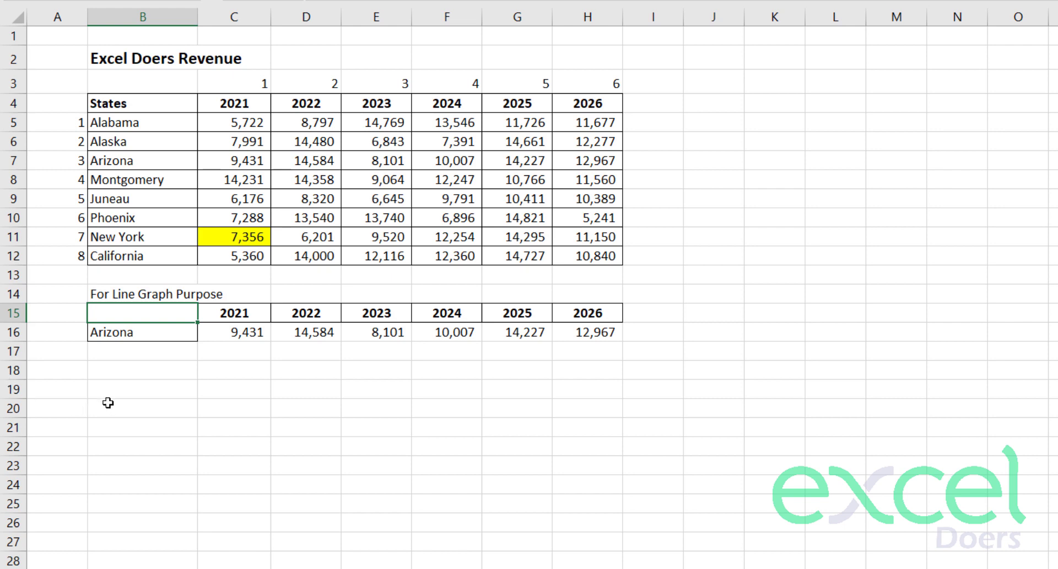
pyautogui.press('Up')
pyautogui.hotkey('ctrl', 'b')
pyautogui.press('Return')
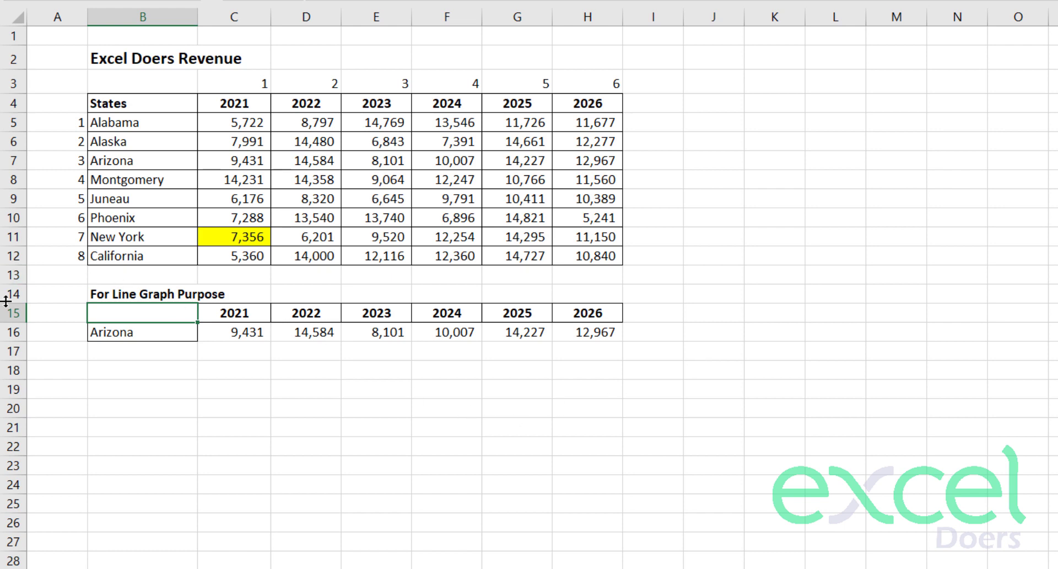
pyautogui.moveTo(7, 312); pyautogui.dragTo(11, 331)
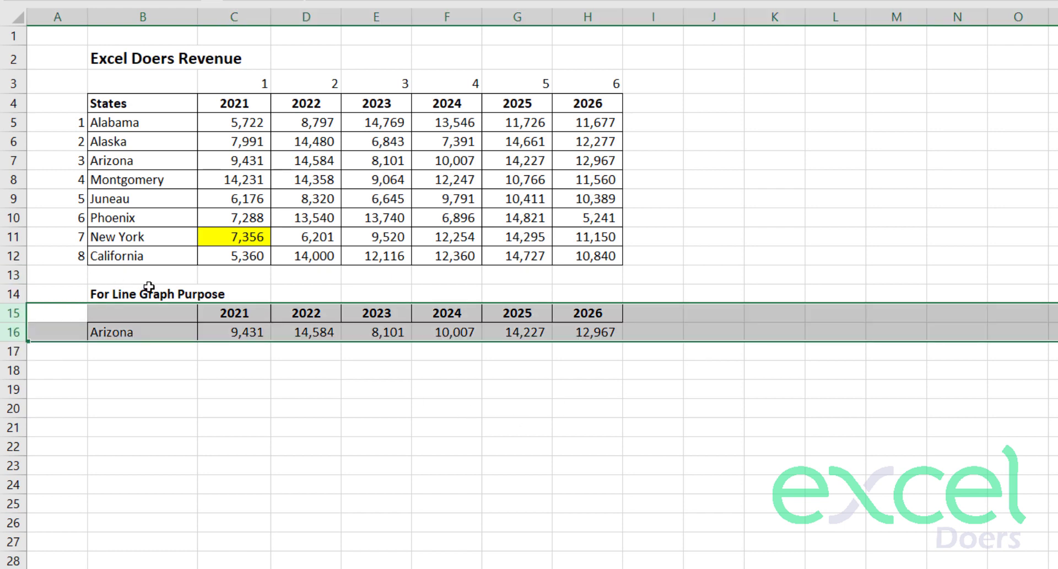
# Step: Copy the States list B4:B12 to J4:J12 and widen column J to fit Montgomery
pyautogui.click(157, 107)
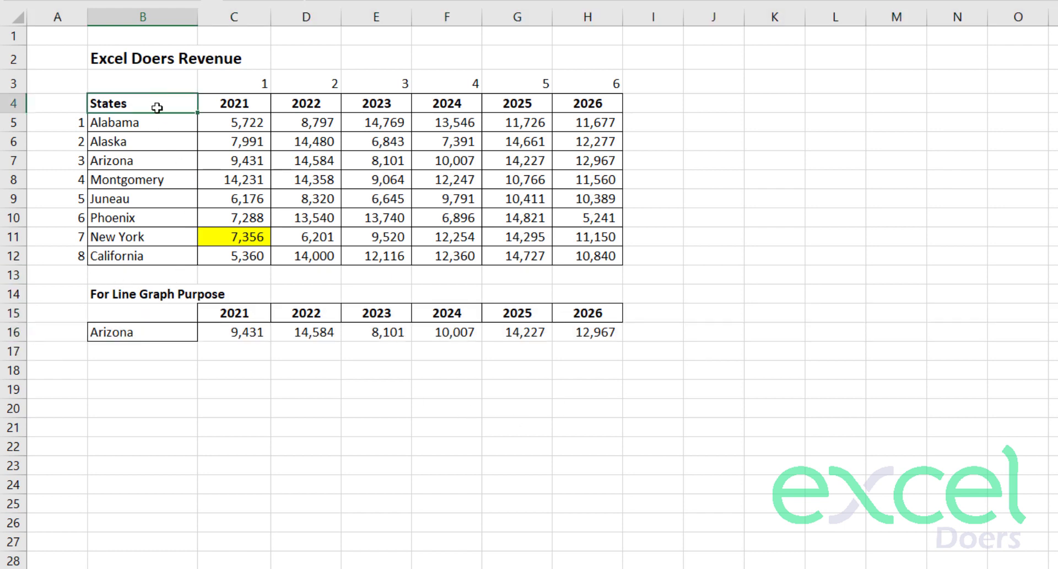
pyautogui.moveTo(157, 107); pyautogui.dragTo(126, 247)
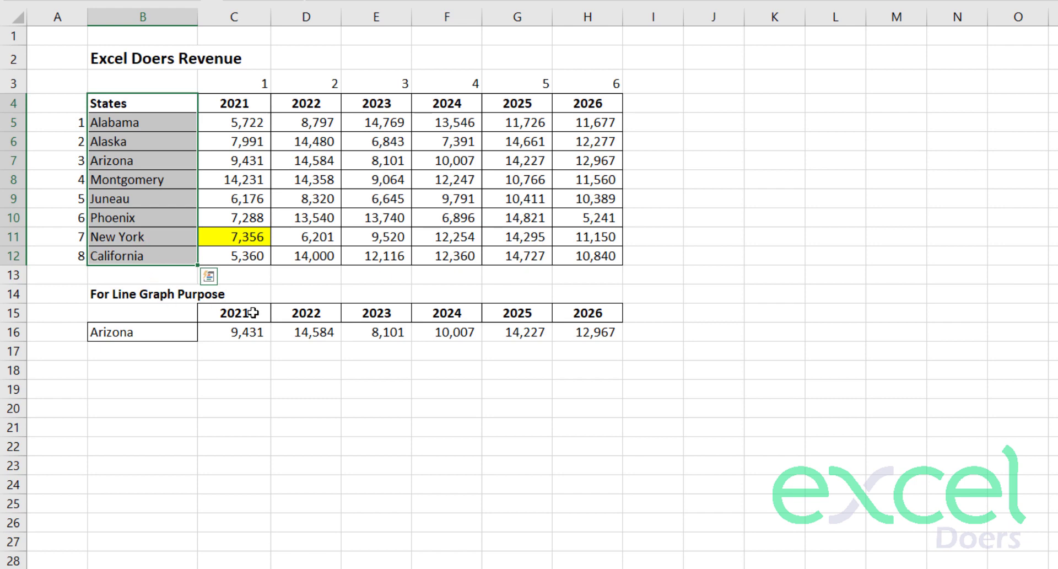
pyautogui.moveTo(253, 312); pyautogui.dragTo(570, 311)
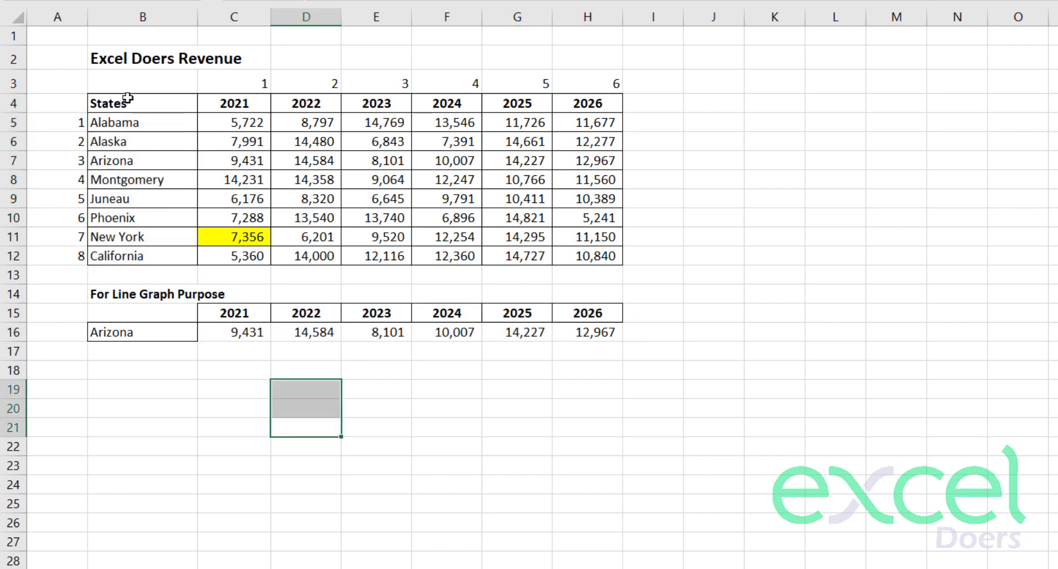
pyautogui.moveTo(114, 103); pyautogui.dragTo(121, 252)
pyautogui.hotkey('ctrl', 'c')
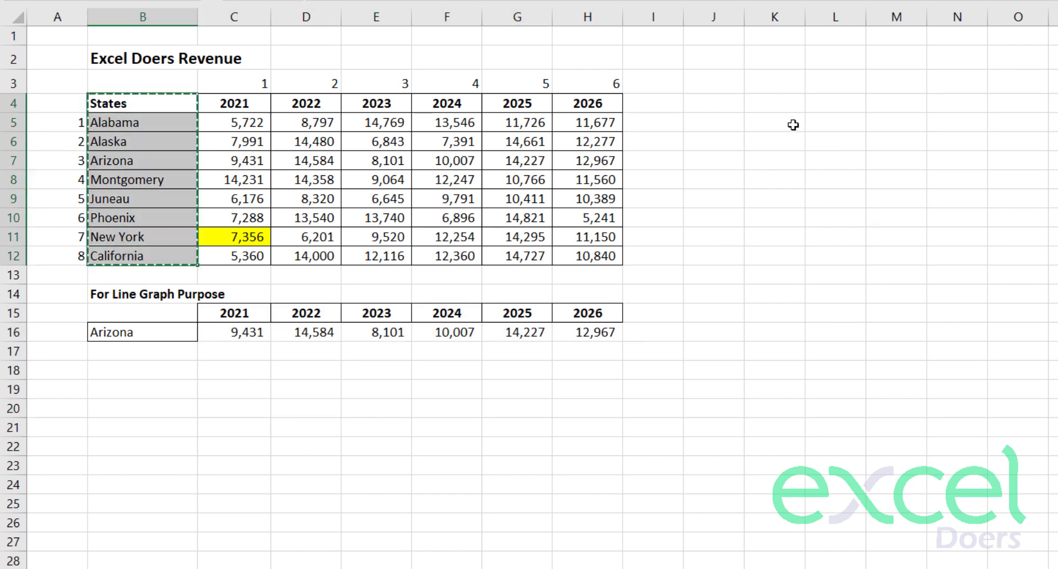
pyautogui.click(700, 103)
pyautogui.hotkey('ctrl', 'v')
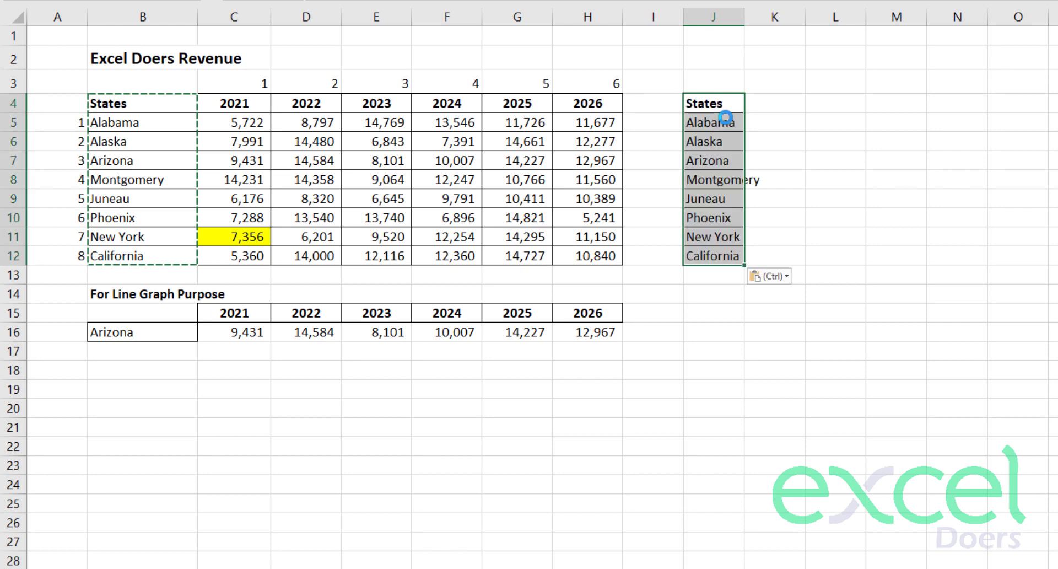
pyautogui.moveTo(745, 15); pyautogui.dragTo(772, 16)
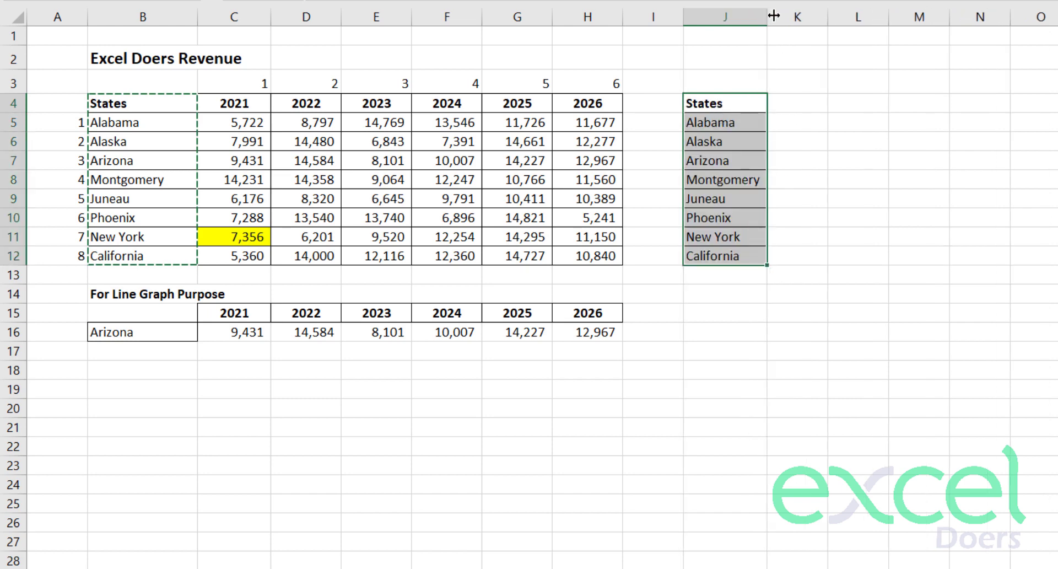
pyautogui.click(800, 103)
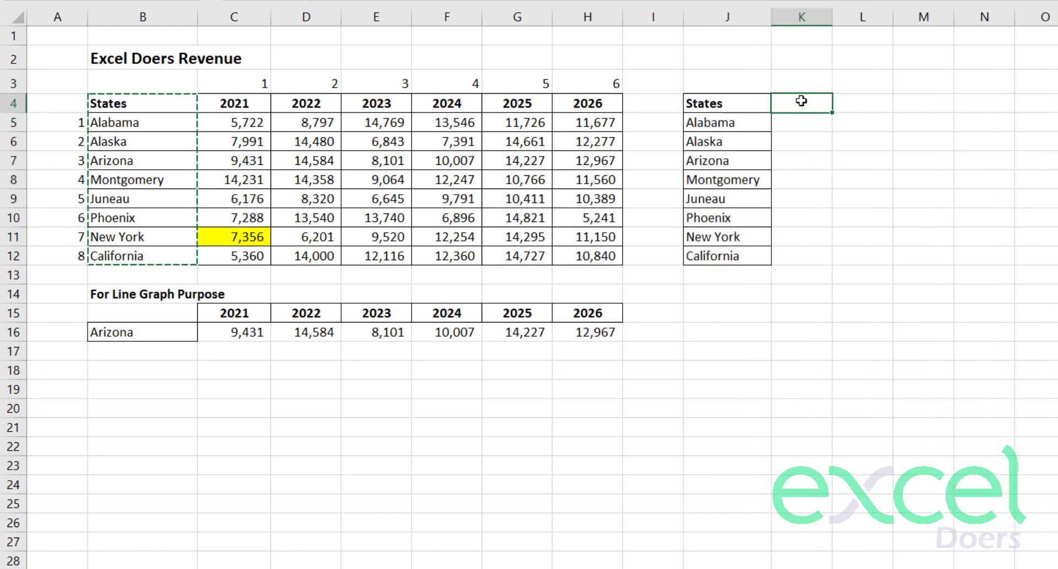
pyautogui.click(290, 103)
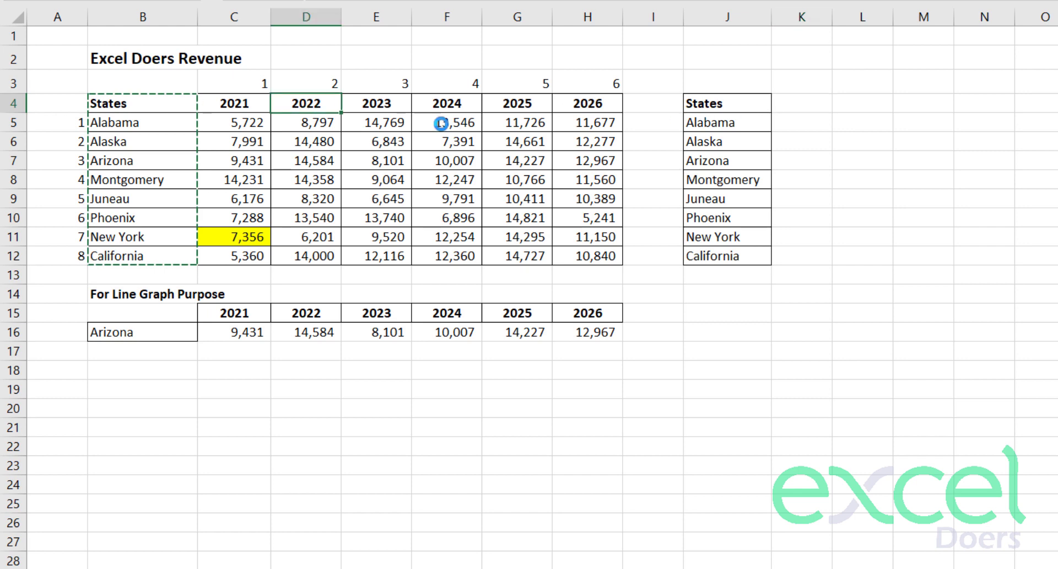
# Step: Paste the copied bordered header into K4 and change it to 2022
pyautogui.hotkey('ctrl', 'c')
pyautogui.click(804, 103)
pyautogui.hotkey('ctrl', 'v')
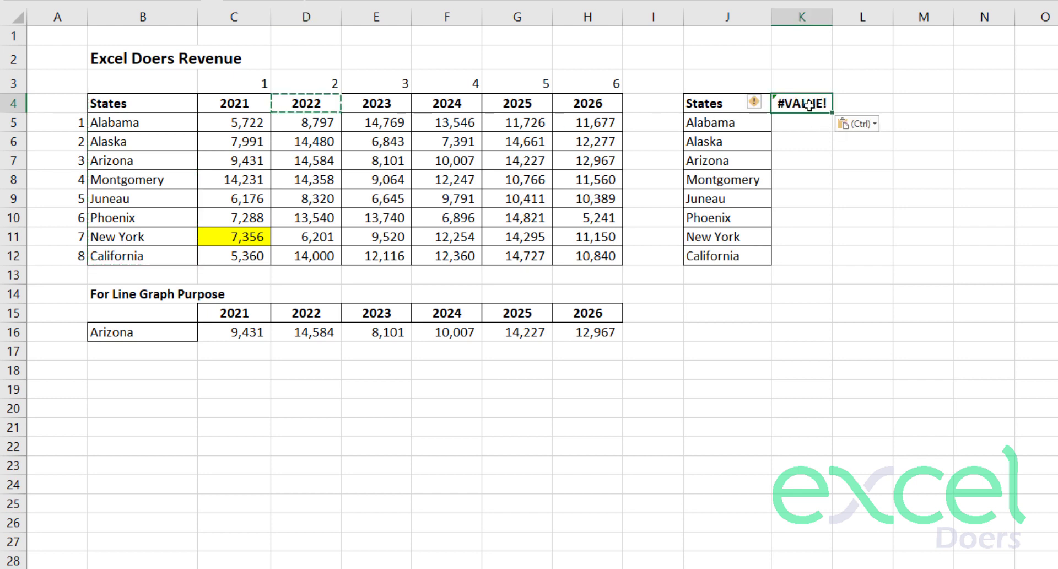
pyautogui.write('2022')
pyautogui.press('Return')
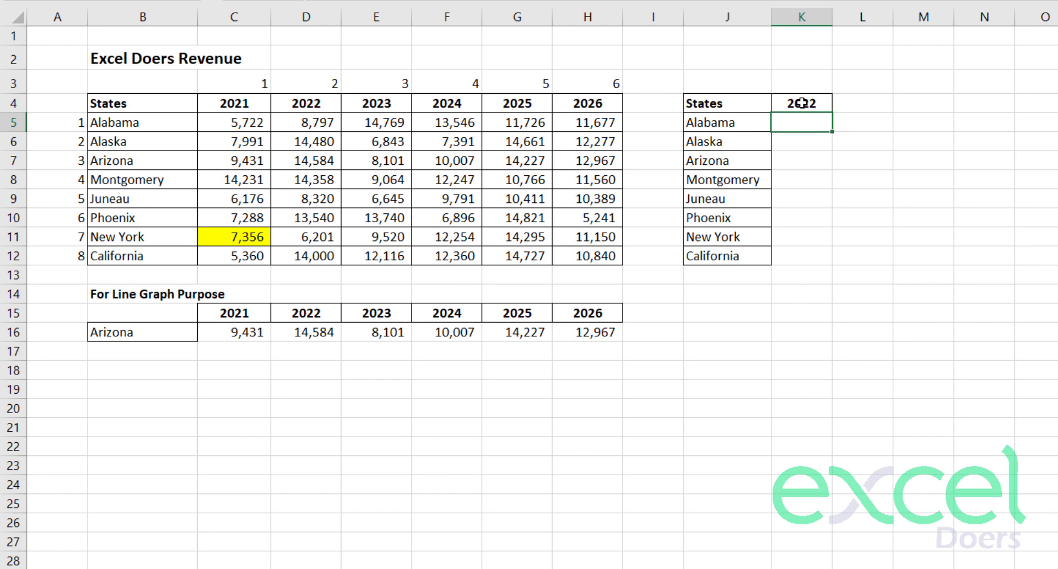
# Step: Look over the empty 2022 cells and state lists, then settle on L5 for a helper formula
pyautogui.click(803, 105)
pyautogui.moveTo(807, 117); pyautogui.dragTo(807, 256)
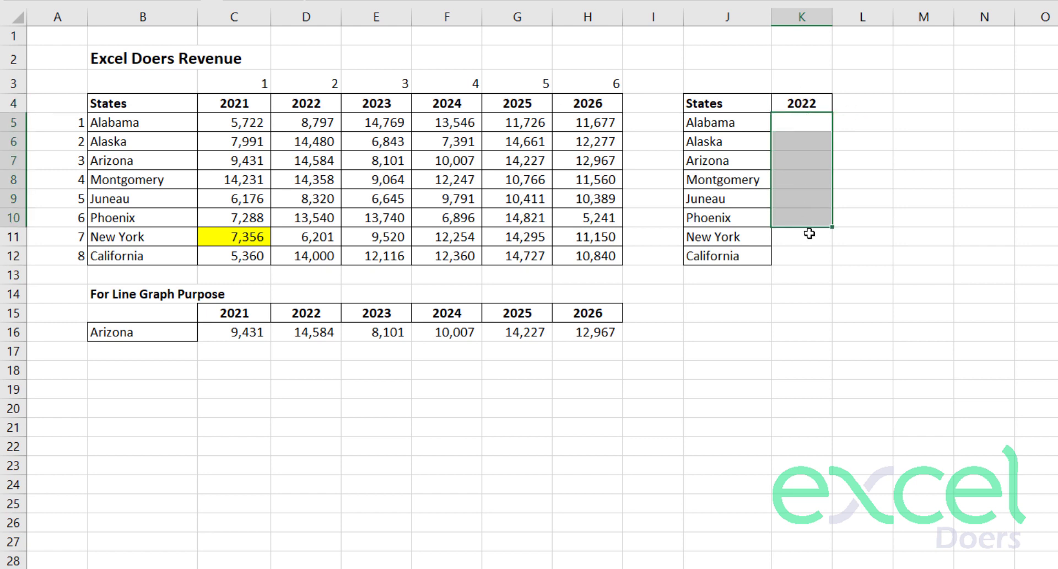
pyautogui.moveTo(706, 123); pyautogui.dragTo(689, 256)
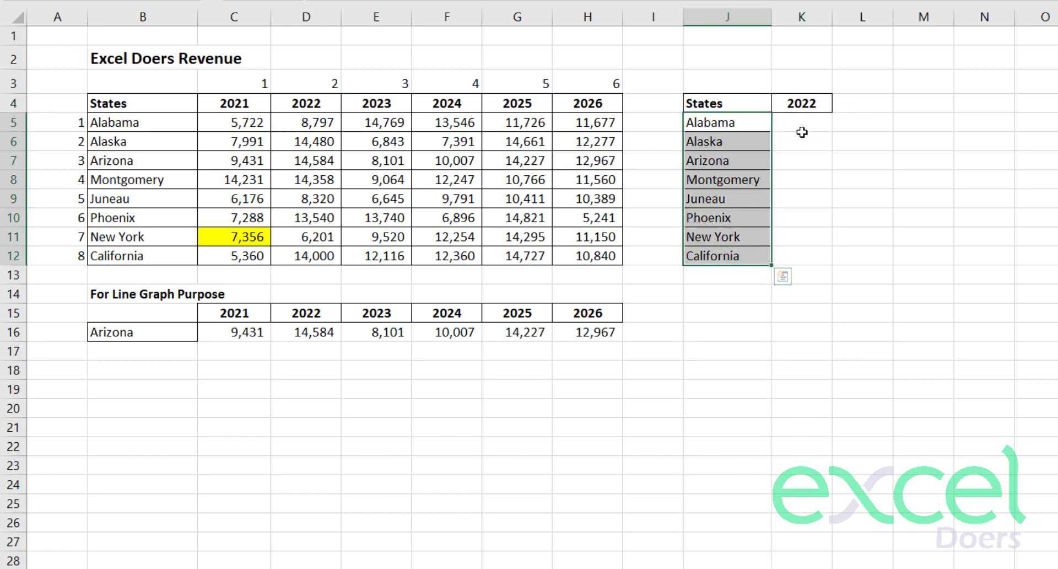
pyautogui.moveTo(802, 124)
pyautogui.mouseDown()
pyautogui.moveTo(805, 239)
pyautogui.moveTo(792, 251)
pyautogui.mouseUp()
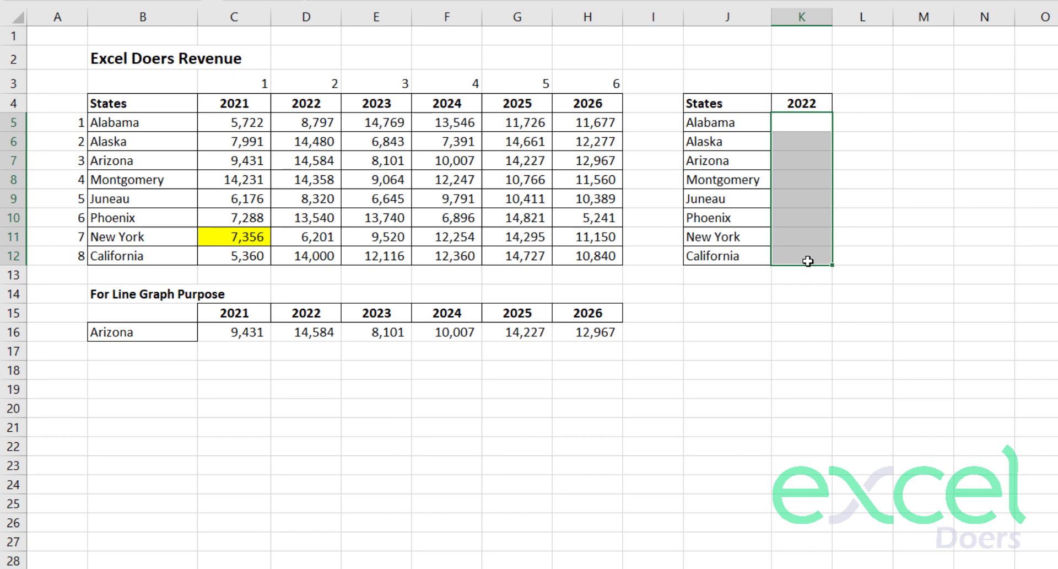
pyautogui.click(852, 124)
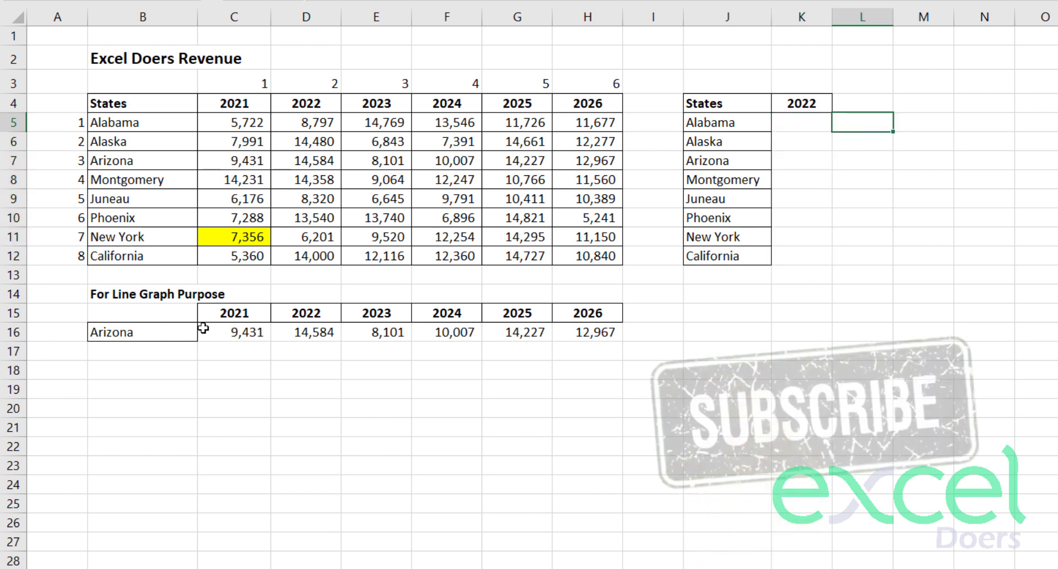
pyautogui.moveTo(203, 329); pyautogui.dragTo(579, 331)
pyautogui.click(844, 125)
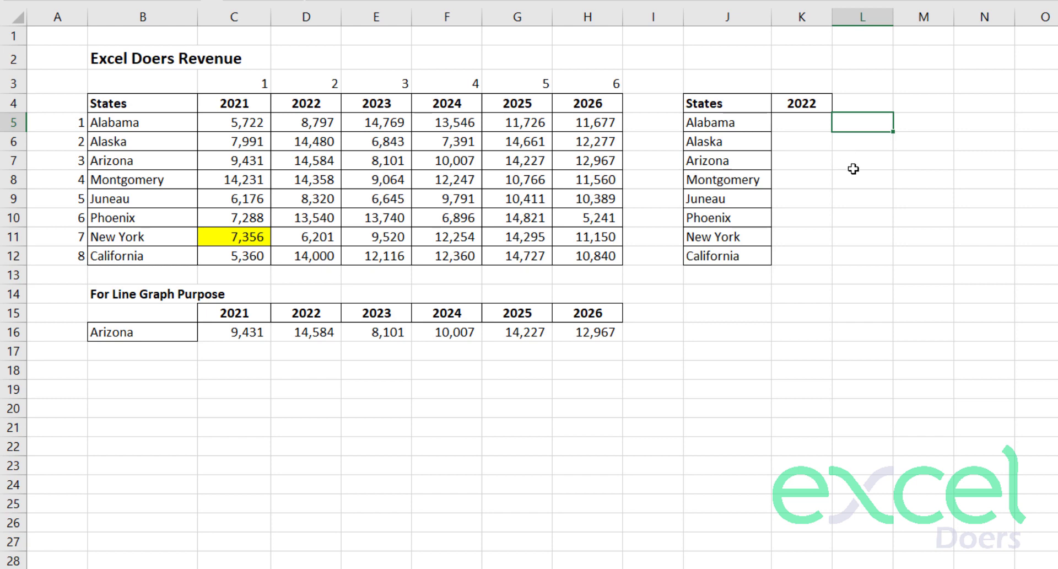
pyautogui.press('Right')
pyautogui.click(722, 123)
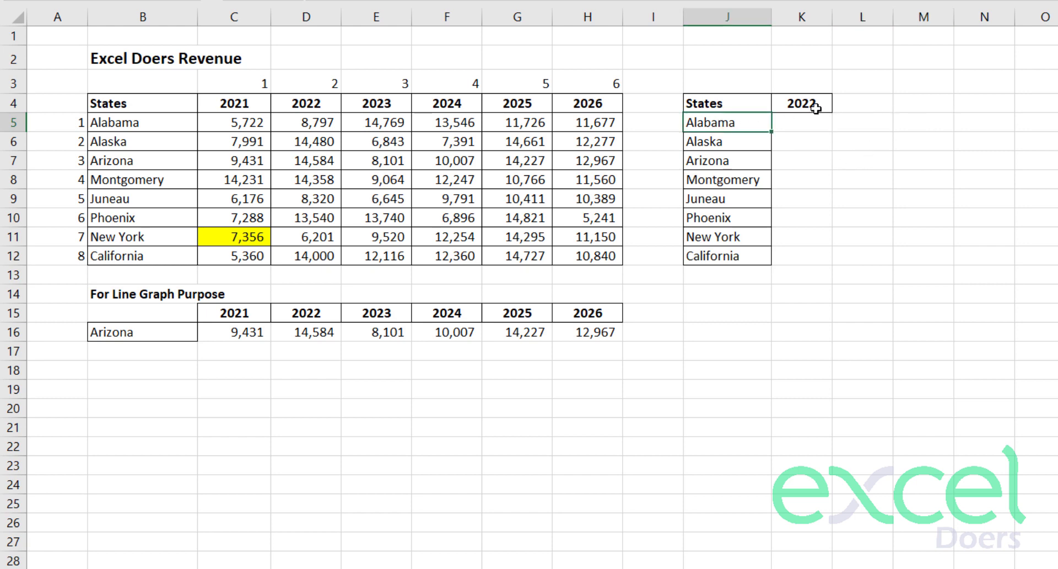
pyautogui.moveTo(94, 121); pyautogui.dragTo(94, 143)
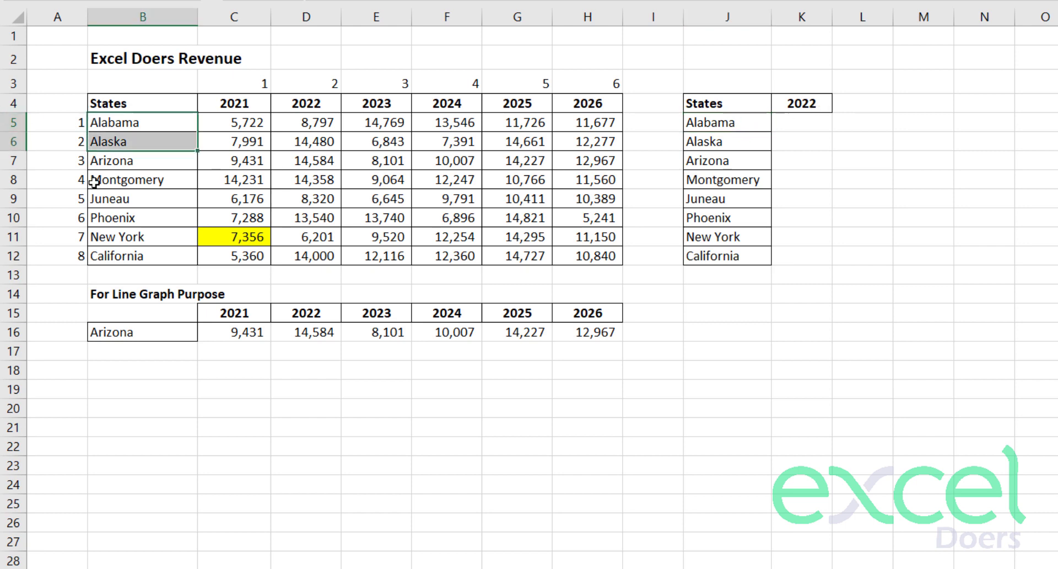
pyautogui.moveTo(95, 182); pyautogui.dragTo(96, 218)
pyautogui.click(866, 124)
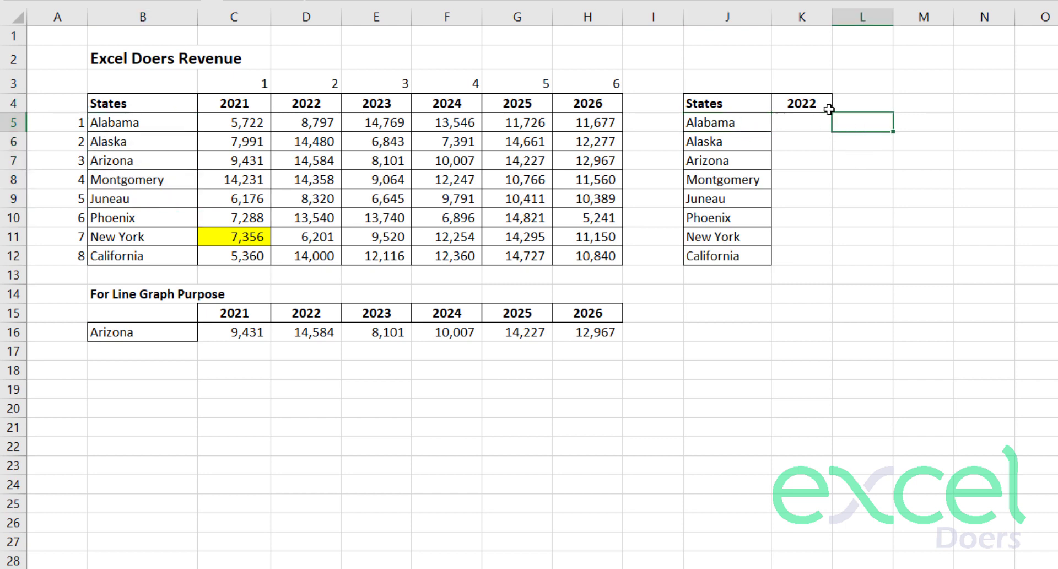
# Step: Enter =MATCH($J5,$B$5:$B$12,0) in L5 to find Alabama's row position
pyautogui.write('=match')
pyautogui.press('Tab')
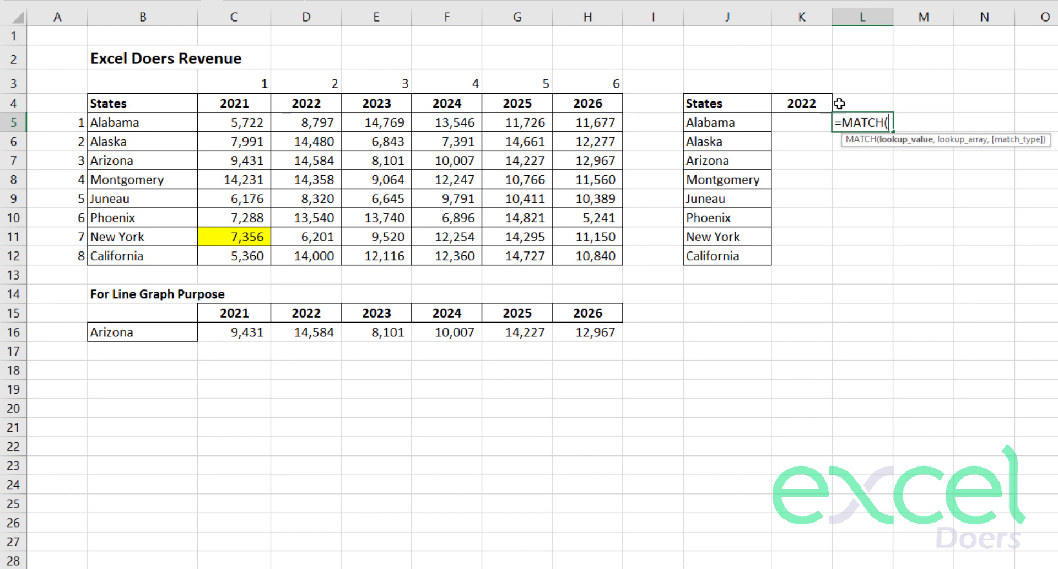
pyautogui.click(724, 125)
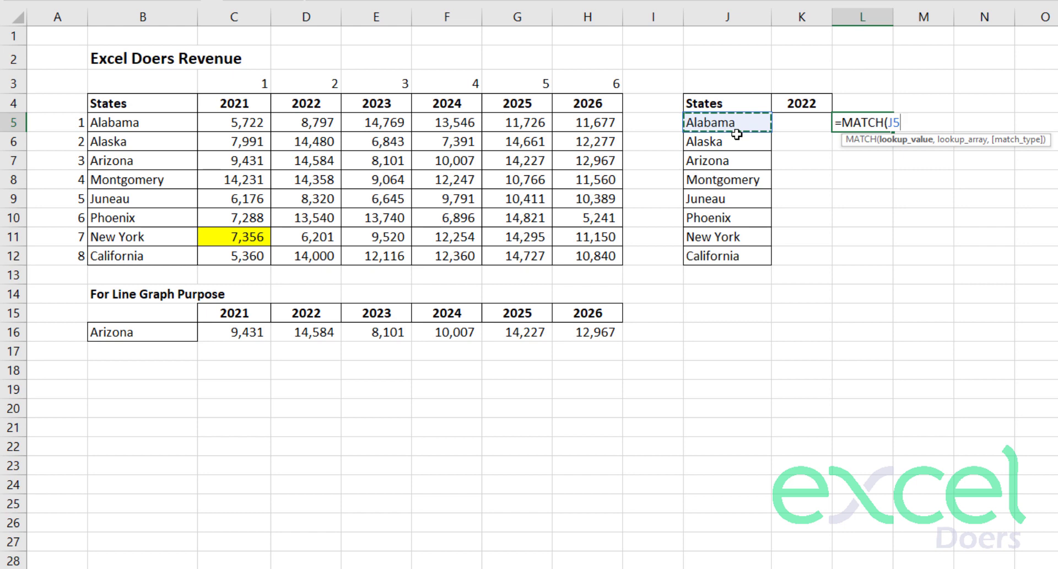
pyautogui.press('F4')
pyautogui.press('F4')
pyautogui.write('$J5,,')
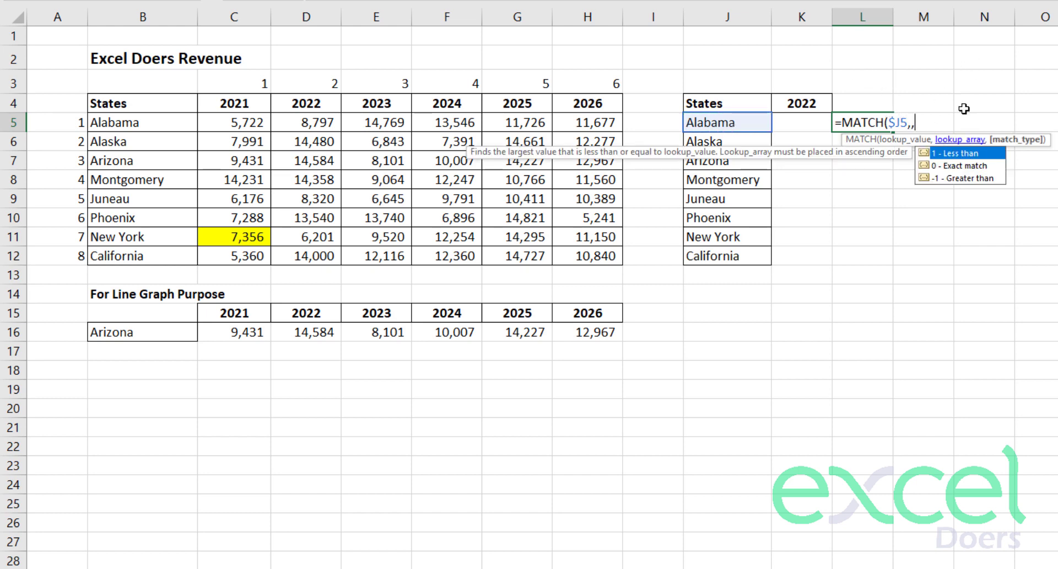
pyautogui.moveTo(129, 122); pyautogui.dragTo(128, 256)
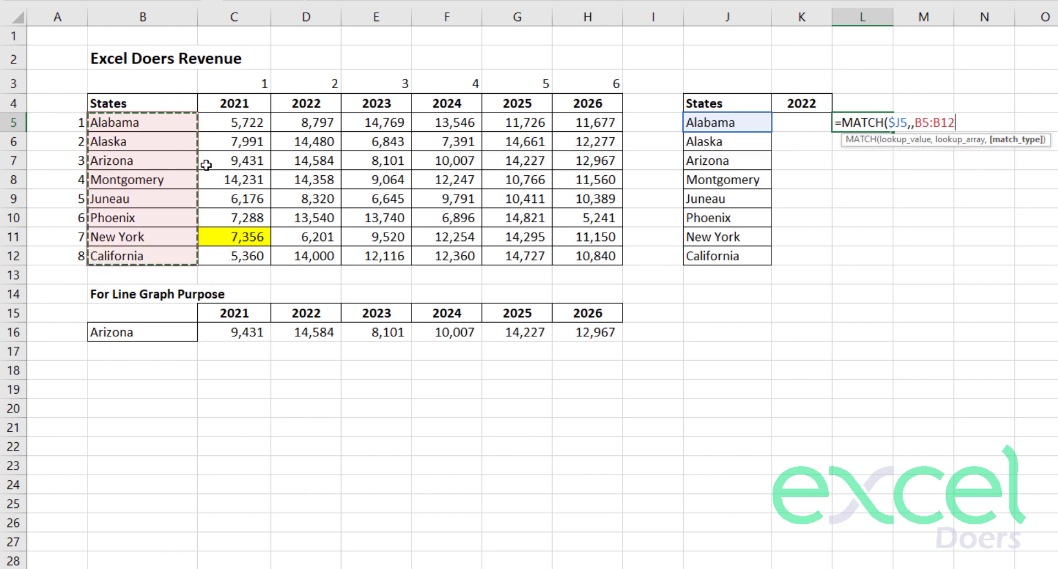
pyautogui.press('F5')
pyautogui.press('Escape')
pyautogui.press('F4')
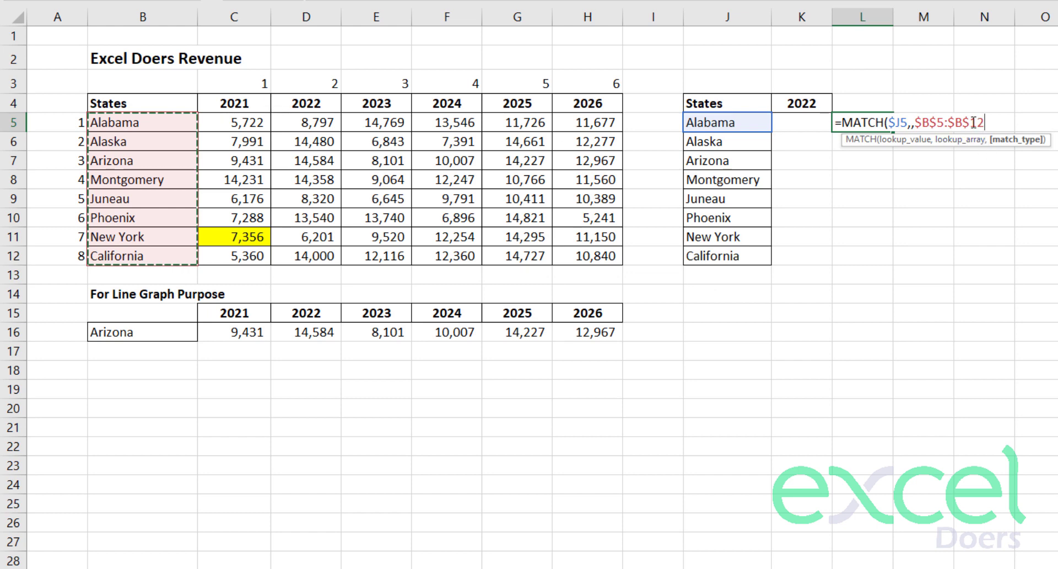
pyautogui.write(',')
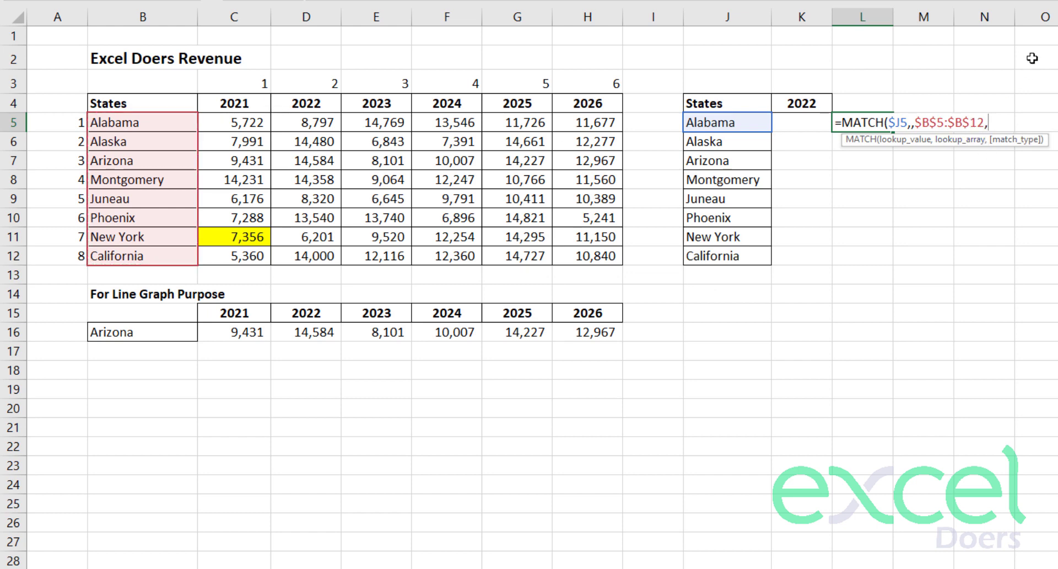
pyautogui.click(912, 123)
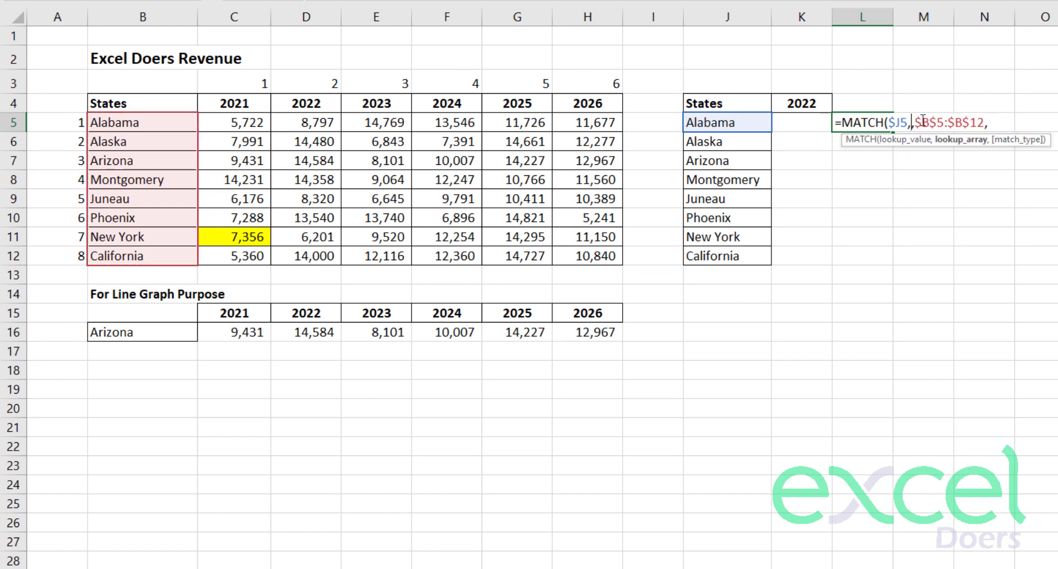
pyautogui.press('Delete')
pyautogui.click(990, 122)
pyautogui.write('0')
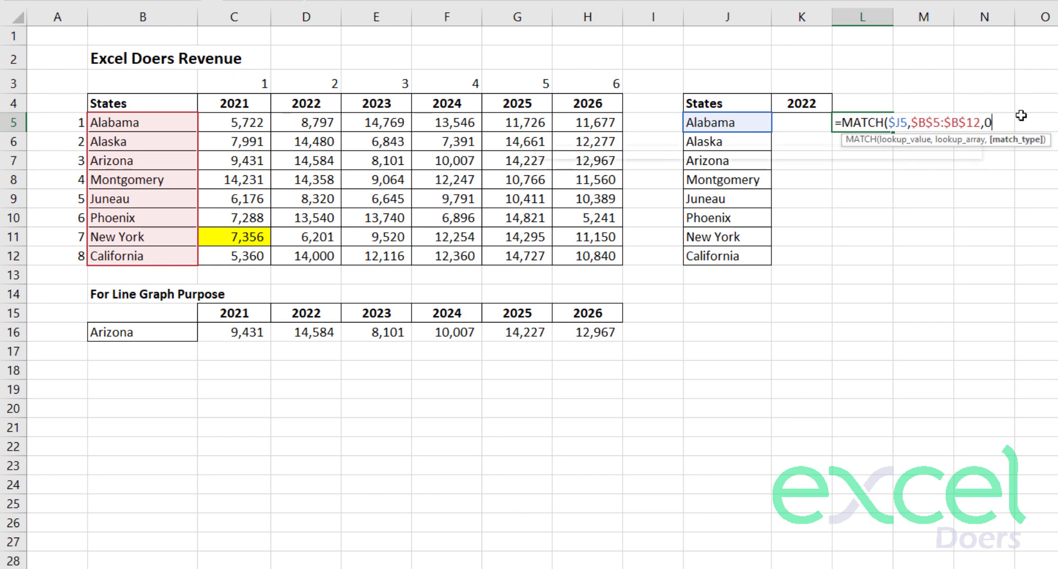
pyautogui.write(')')
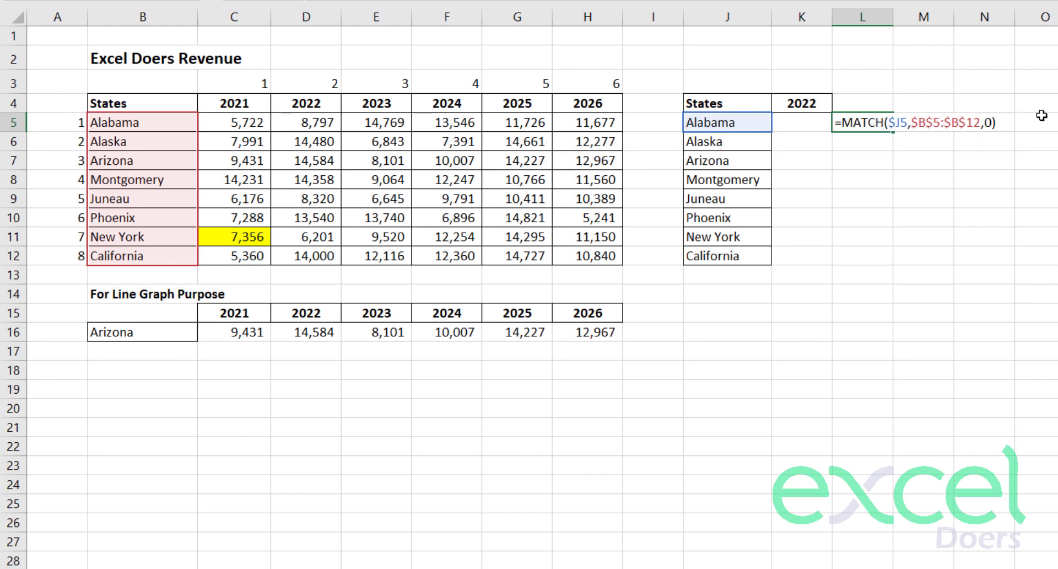
pyautogui.press('Return')
# Step: Copy the L5 MATCH formula down through L12 so the states number 1 to 8
pyautogui.click(876, 123)
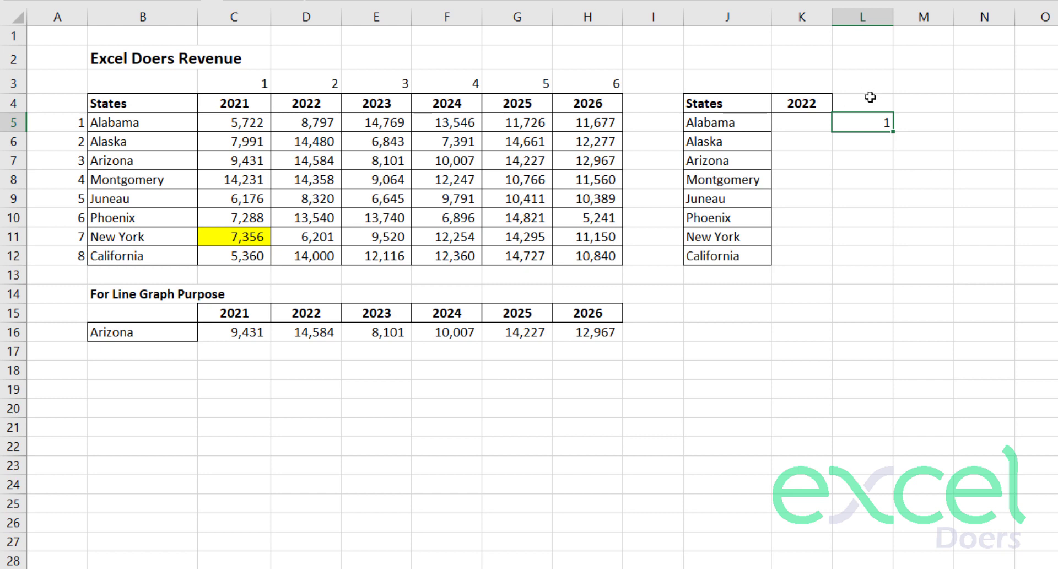
pyautogui.click(729, 122)
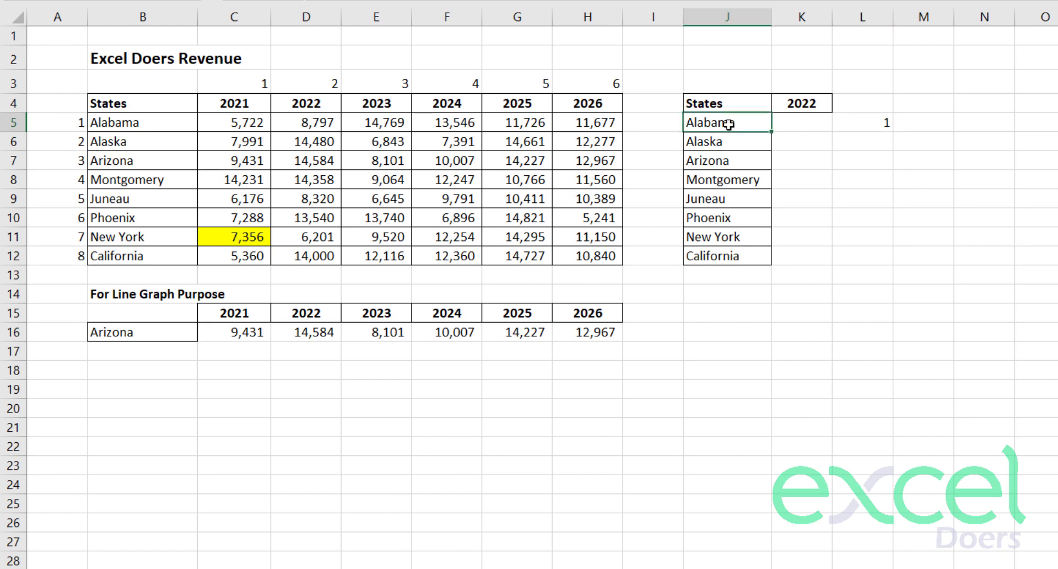
pyautogui.click(4, 122)
pyautogui.click(851, 122)
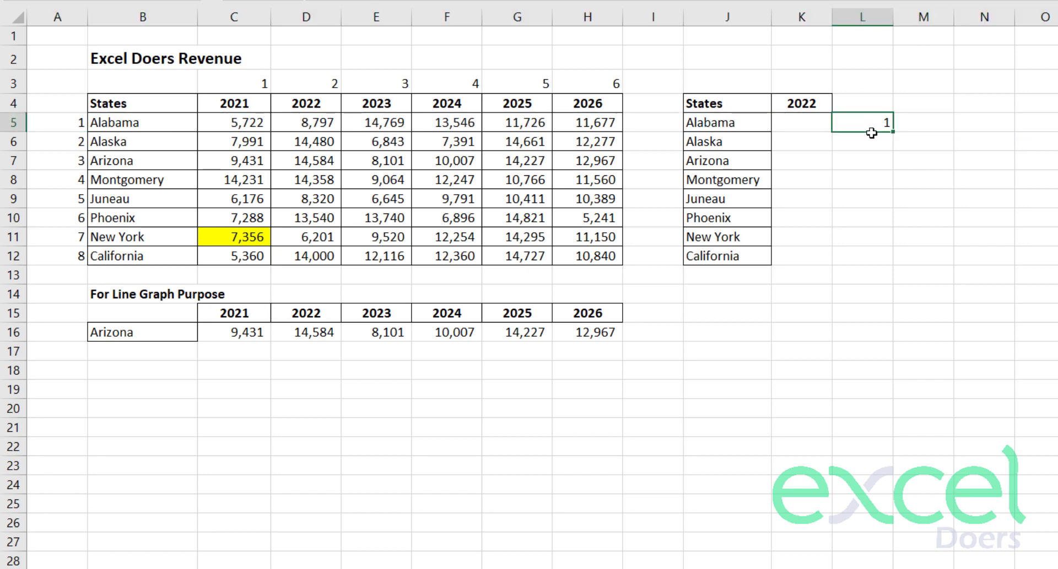
pyautogui.hotkey('ctrl', 'c')
pyautogui.hotkey('shift', 'Down')
pyautogui.hotkey('shift', 'Down')
pyautogui.hotkey('shift', 'Down')
pyautogui.hotkey('shift', 'Down')
pyautogui.hotkey('ctrl', 'v')
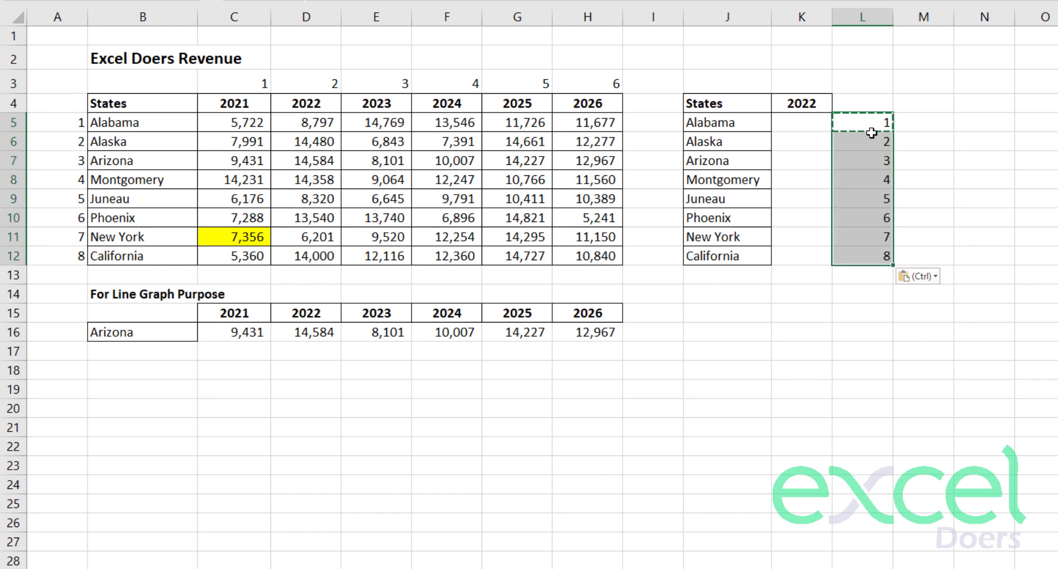
pyautogui.press('Escape')
pyautogui.press('Right')
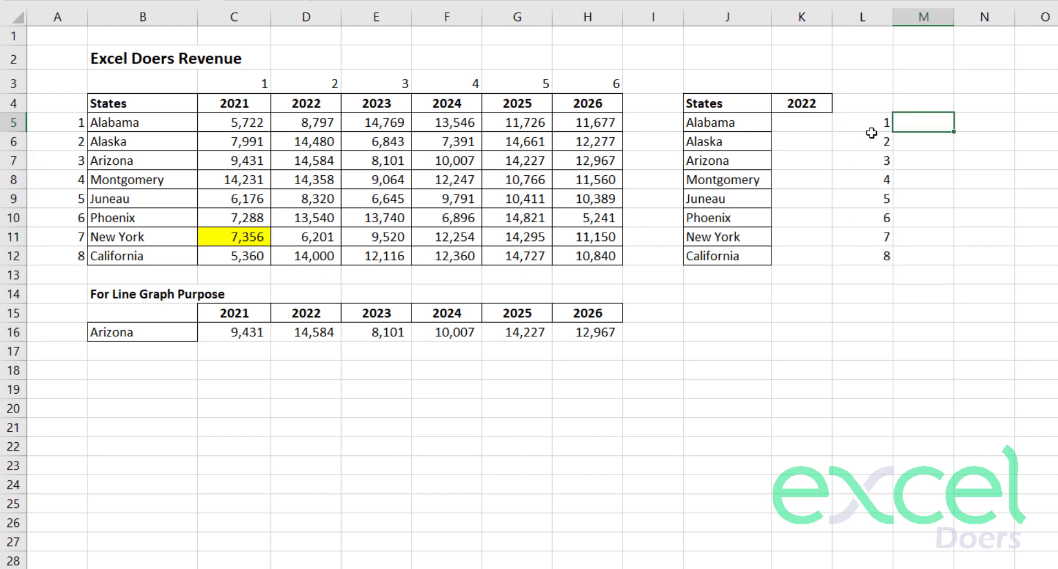
# Step: Enter =MATCH($K$4,$C$4:$H$4,0) in M5 to find the 2022 year position
pyautogui.click(806, 101)
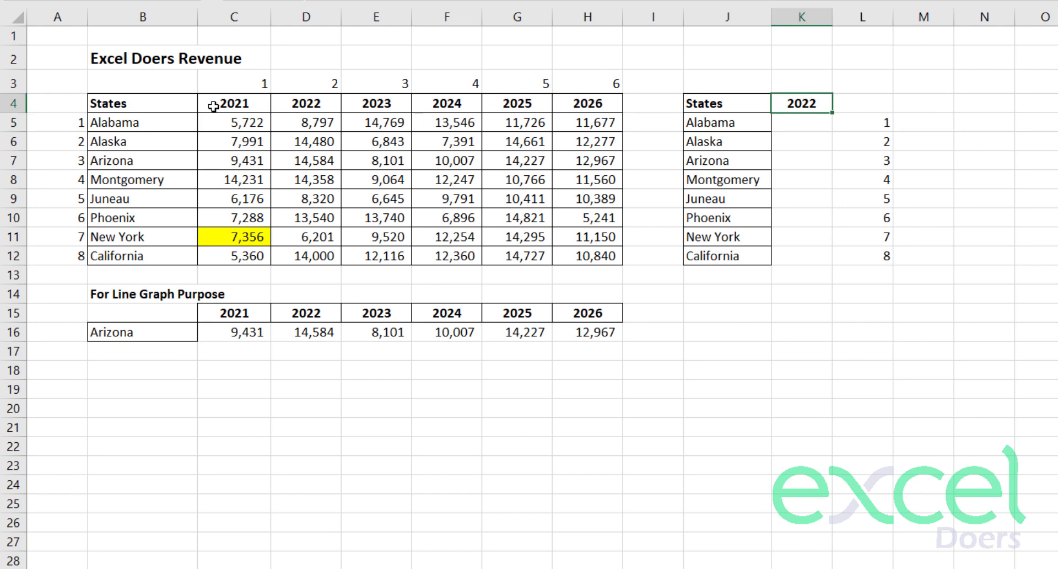
pyautogui.moveTo(210, 105); pyautogui.dragTo(514, 103)
pyautogui.click(894, 122)
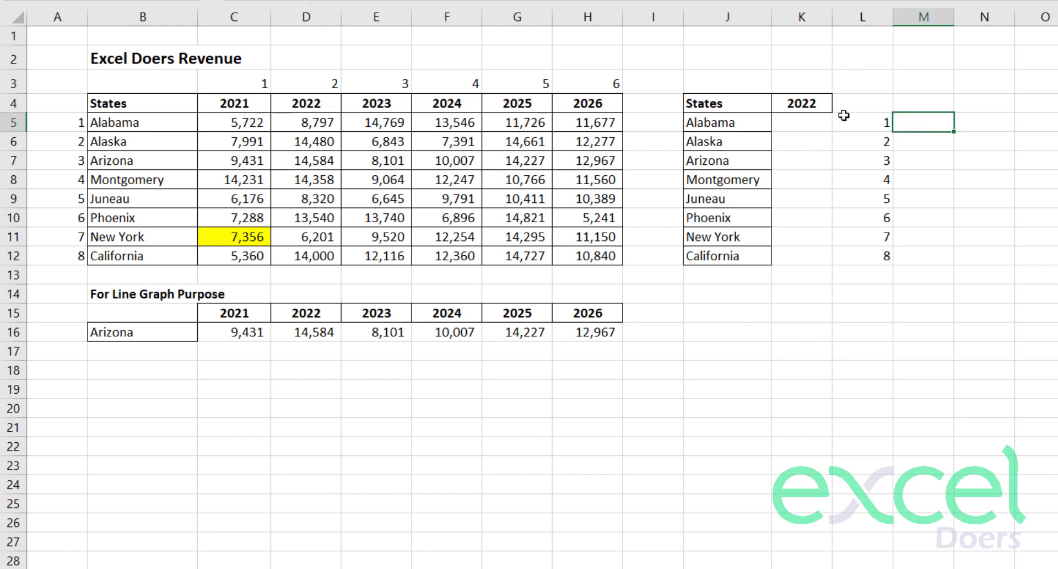
pyautogui.write('=ma')
pyautogui.press('Tab')
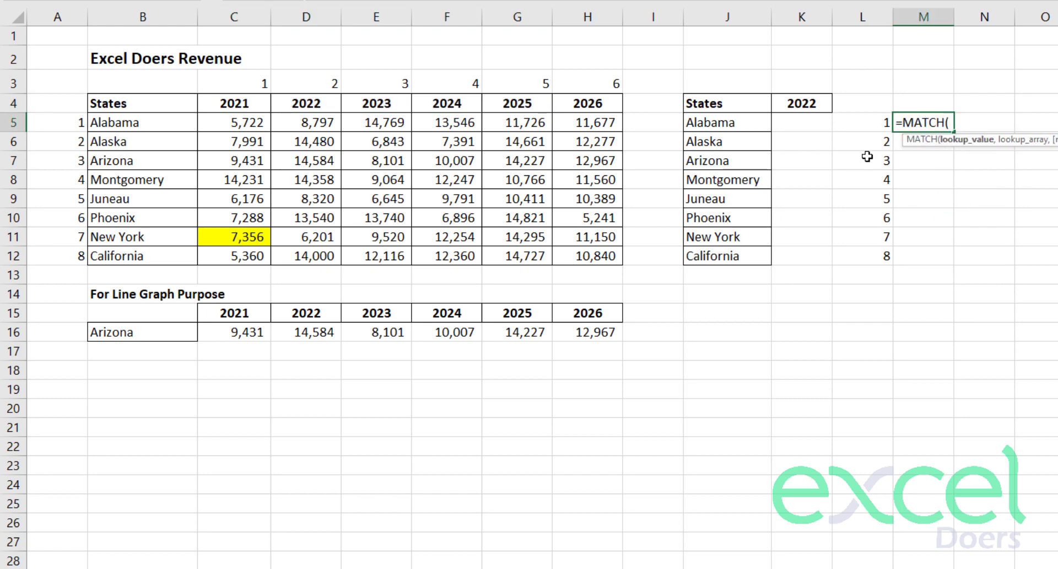
pyautogui.click(802, 102)
pyautogui.press('F4')
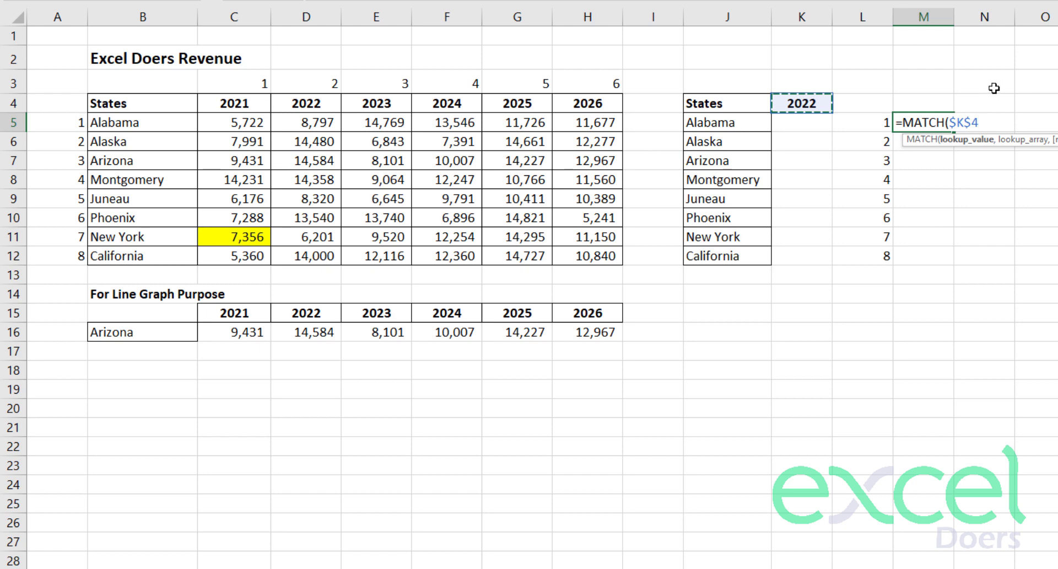
pyautogui.write(',')
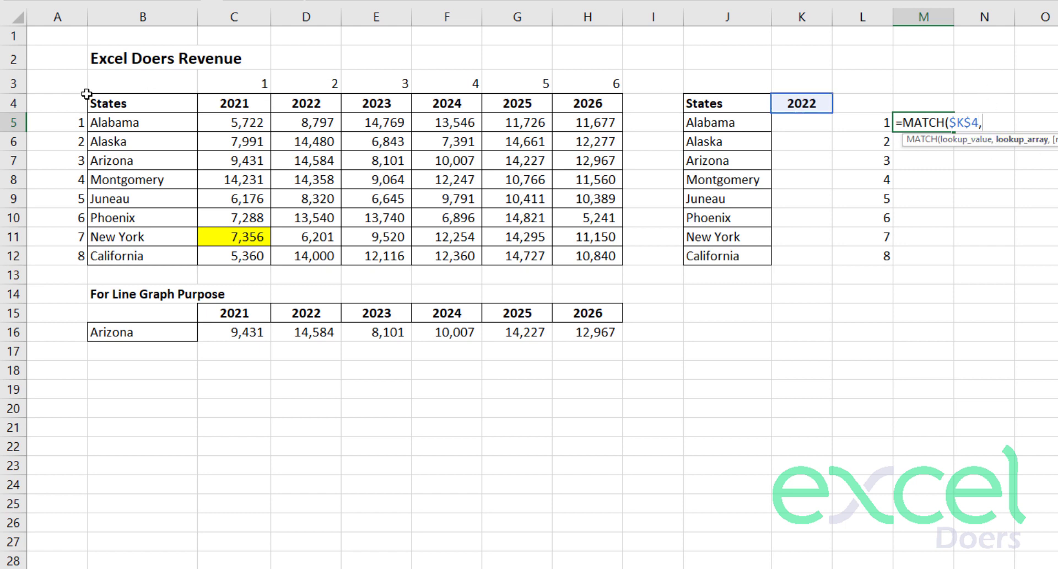
pyautogui.moveTo(216, 104); pyautogui.dragTo(559, 105)
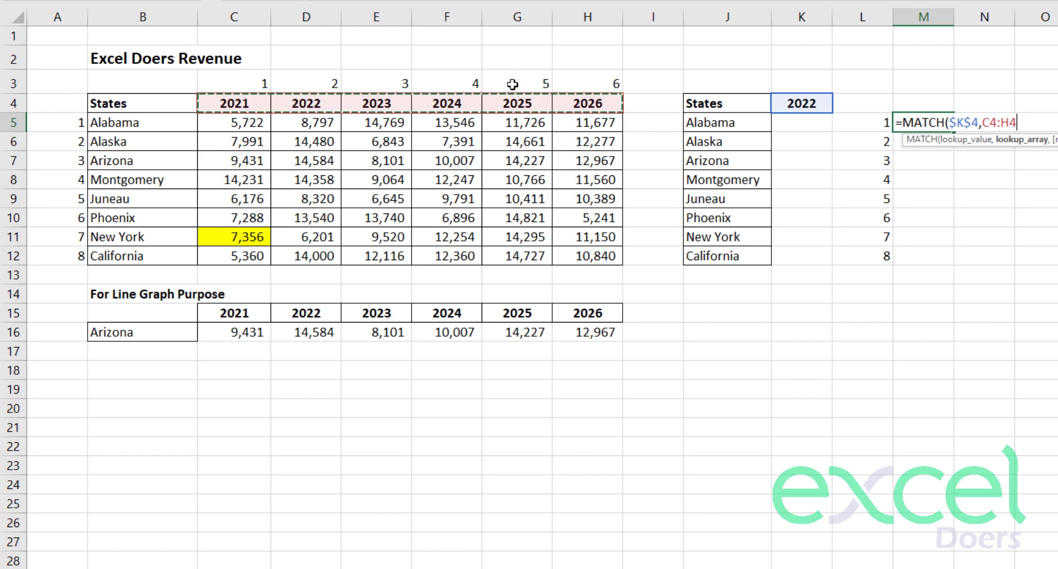
pyautogui.press('F4')
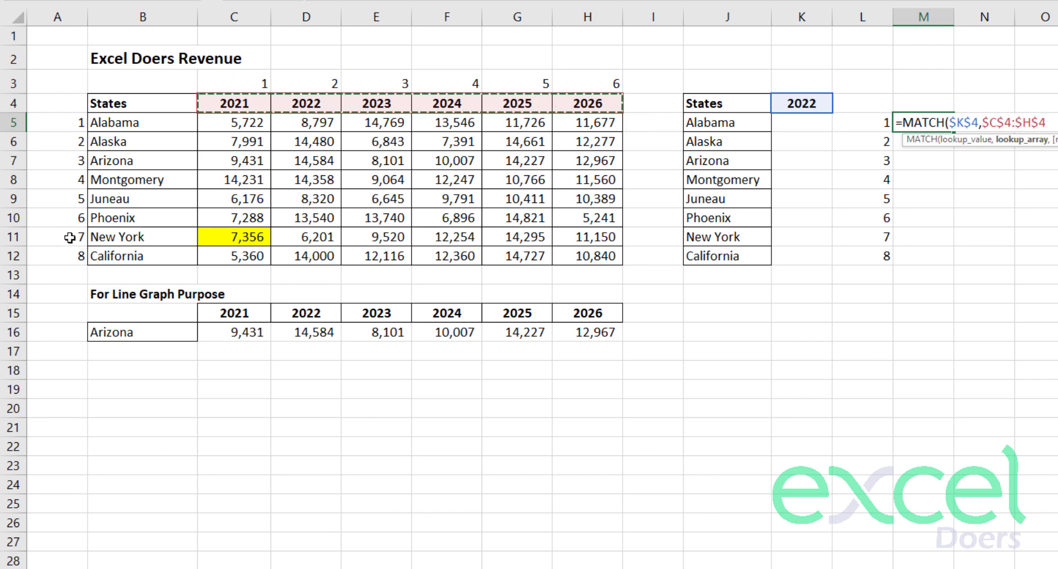
pyautogui.write(',0')
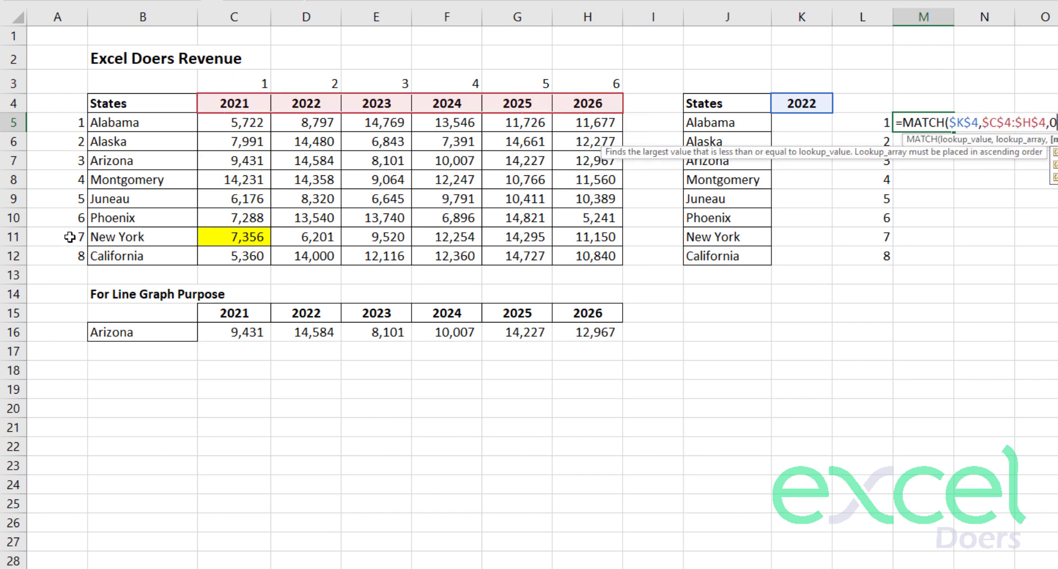
pyautogui.press('Return')
pyautogui.press('Up')
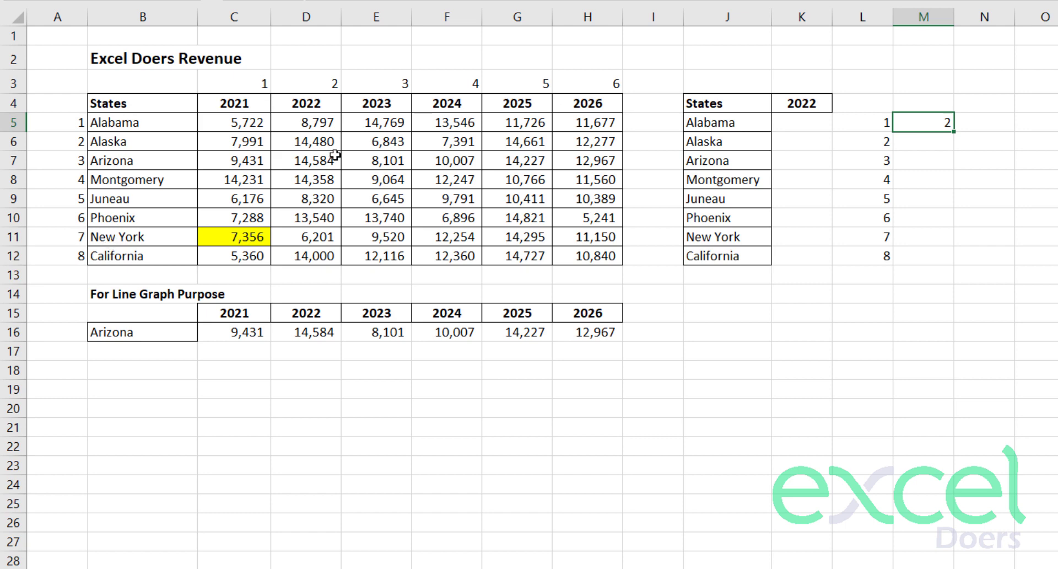
# Step: Test the year lookup by changing K4 to 2023
pyautogui.click(801, 110)
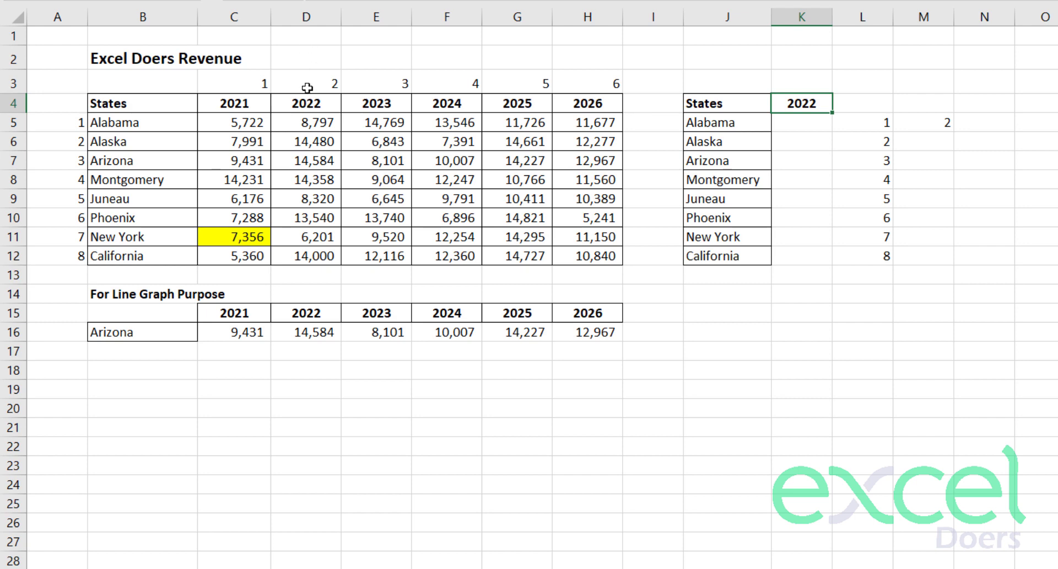
pyautogui.moveTo(307, 86); pyautogui.dragTo(310, 100)
pyautogui.click(801, 103)
pyautogui.write('2')
pyautogui.write('023')
pyautogui.press('Return')
pyautogui.click(959, 127)
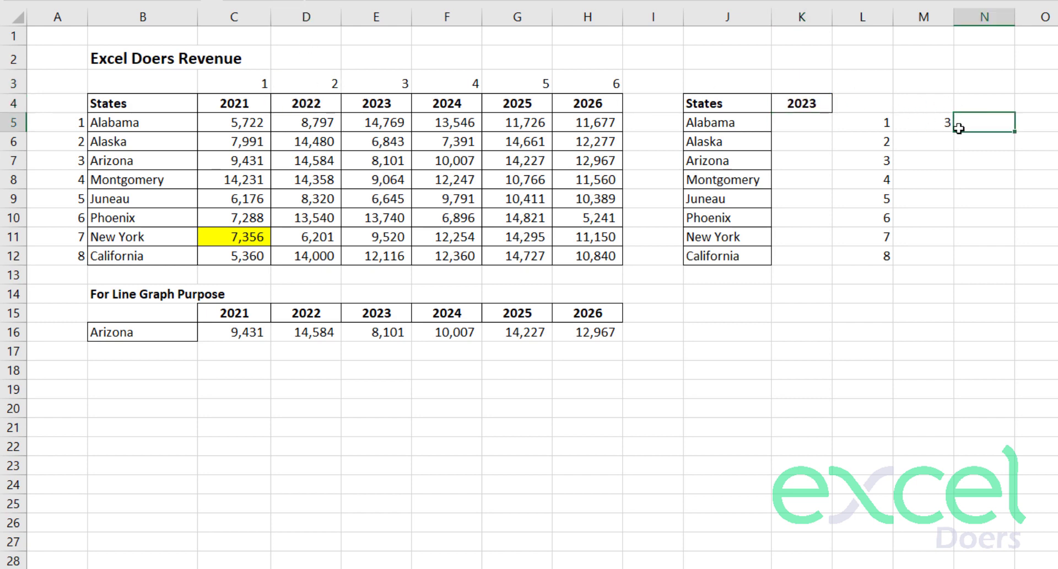
# Step: Copy the M5 formula down to M12 and reset K4 to 2022
pyautogui.click(929, 118)
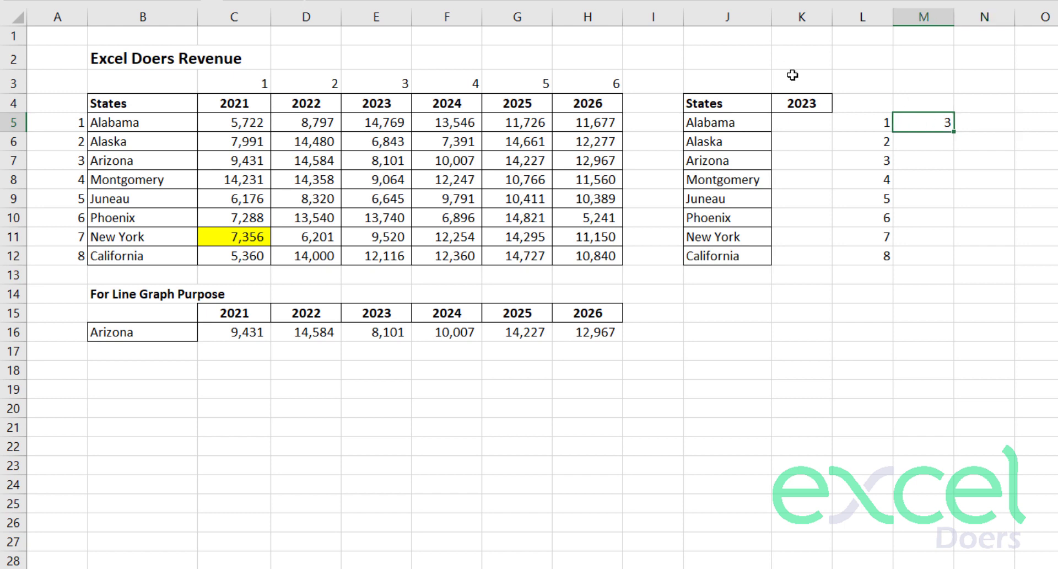
pyautogui.hotkey('ctrl', 'c')
pyautogui.hotkey('shift', 'Down')
pyautogui.hotkey('shift', 'Down')
pyautogui.hotkey('shift', 'Down')
pyautogui.hotkey('shift', 'Down')
pyautogui.hotkey('shift', 'Down')
pyautogui.hotkey('ctrl', 'v')
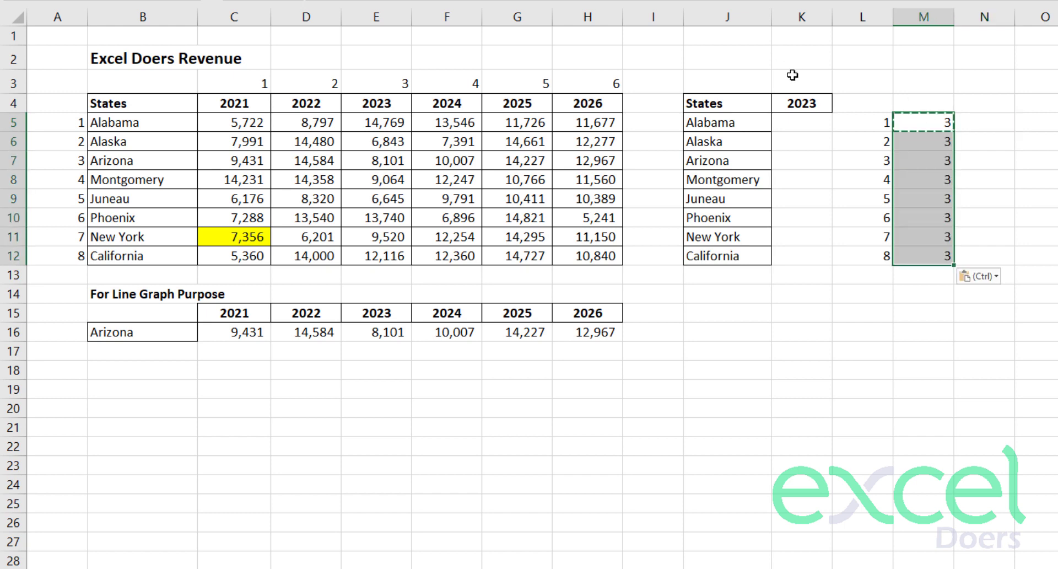
pyautogui.click(800, 103)
pyautogui.write('2022')
pyautogui.press('Return')
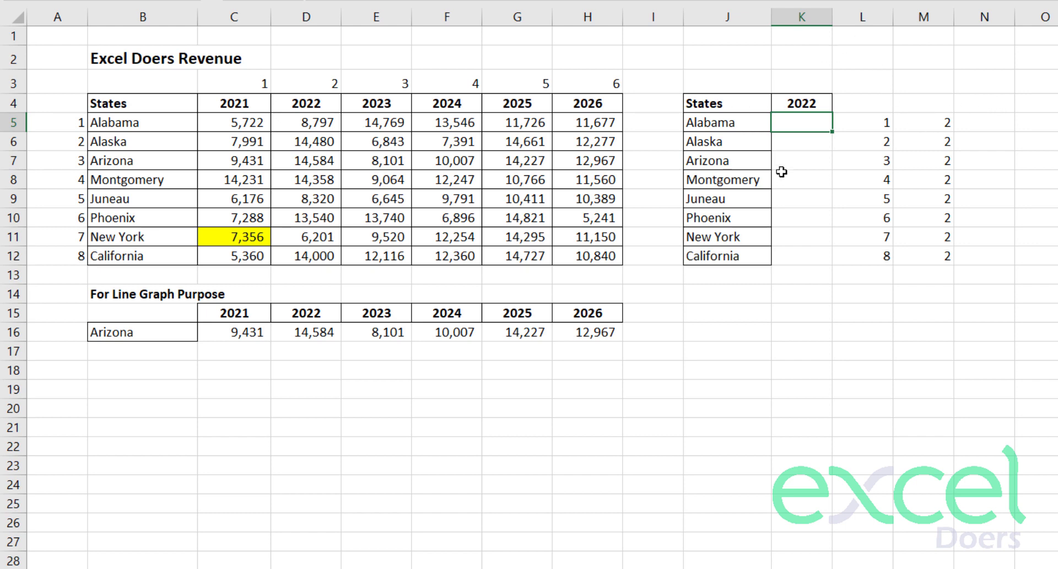
# Step: Remove the yellow fill from New York's 2021 value in C11
pyautogui.moveTo(734, 125); pyautogui.dragTo(730, 254)
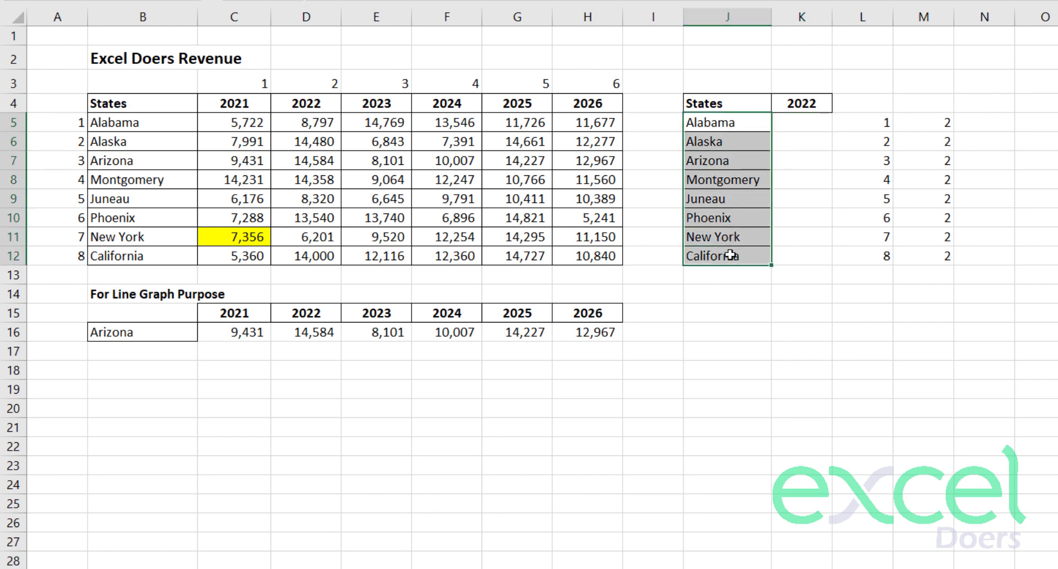
pyautogui.moveTo(364, 122)
pyautogui.mouseDown()
pyautogui.moveTo(389, 144)
pyautogui.moveTo(387, 255)
pyautogui.mouseUp()
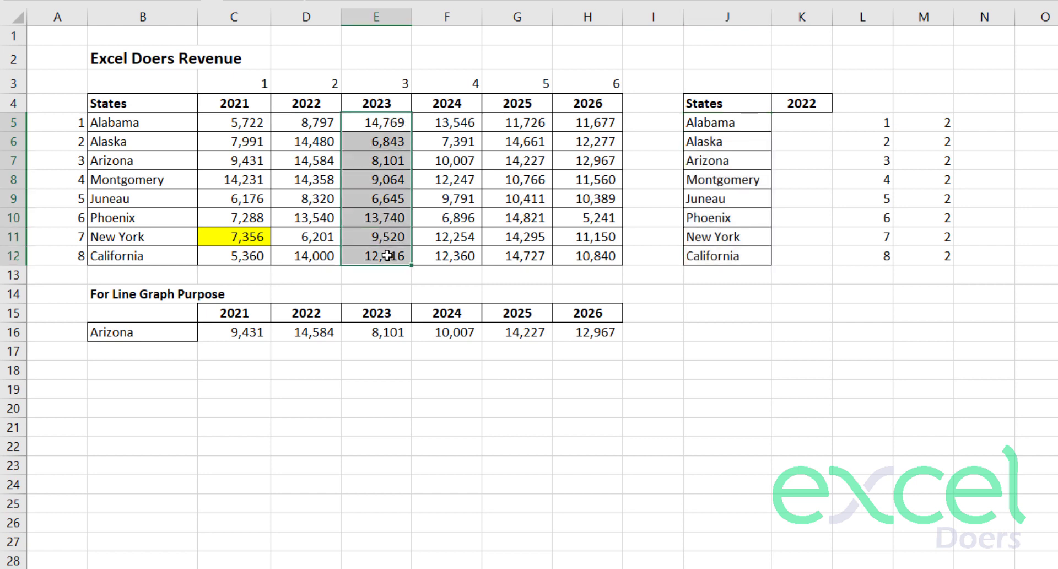
pyautogui.click(231, 239)
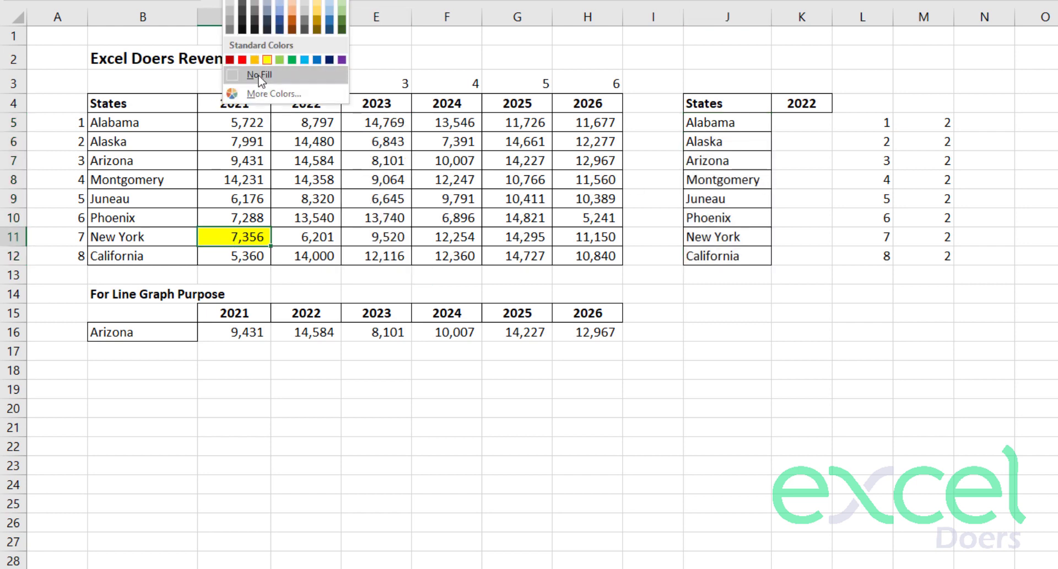
pyautogui.click(255, 81)
# Step: Shade the 2022 revenue figures D5:D12 light yellow
pyautogui.moveTo(300, 123); pyautogui.dragTo(302, 256)
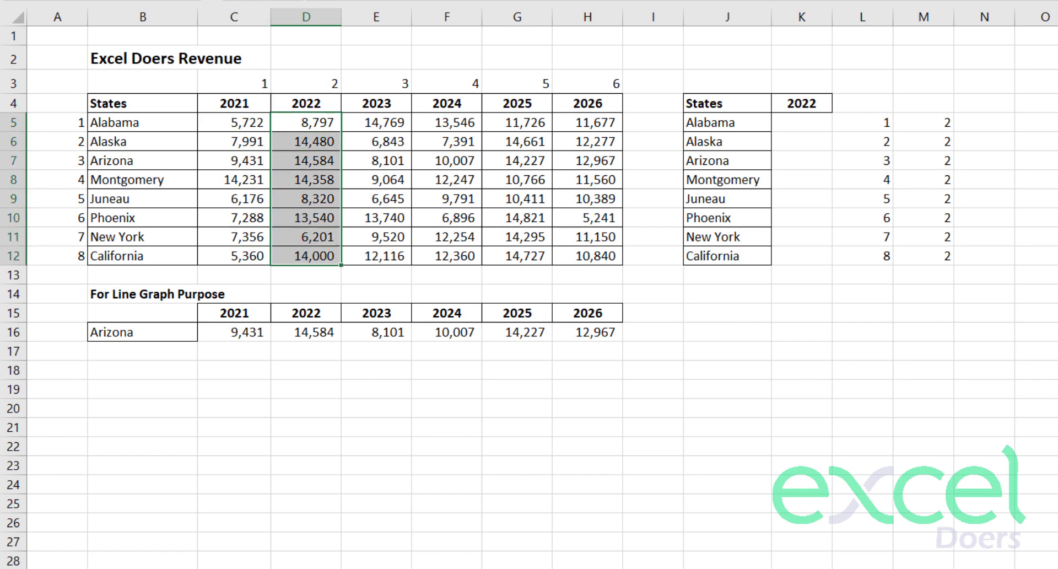
pyautogui.click(270, 3)
pyautogui.click(312, 5)
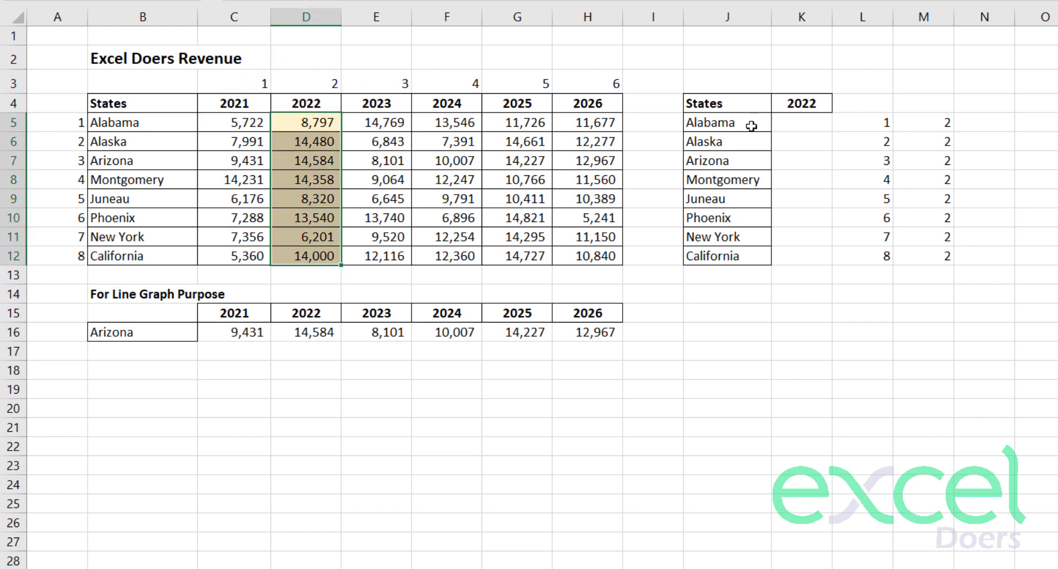
pyautogui.click(785, 122)
pyautogui.keyDown('shift'); pyautogui.click(792, 256); pyautogui.keyUp('shift')
pyautogui.click(793, 127)
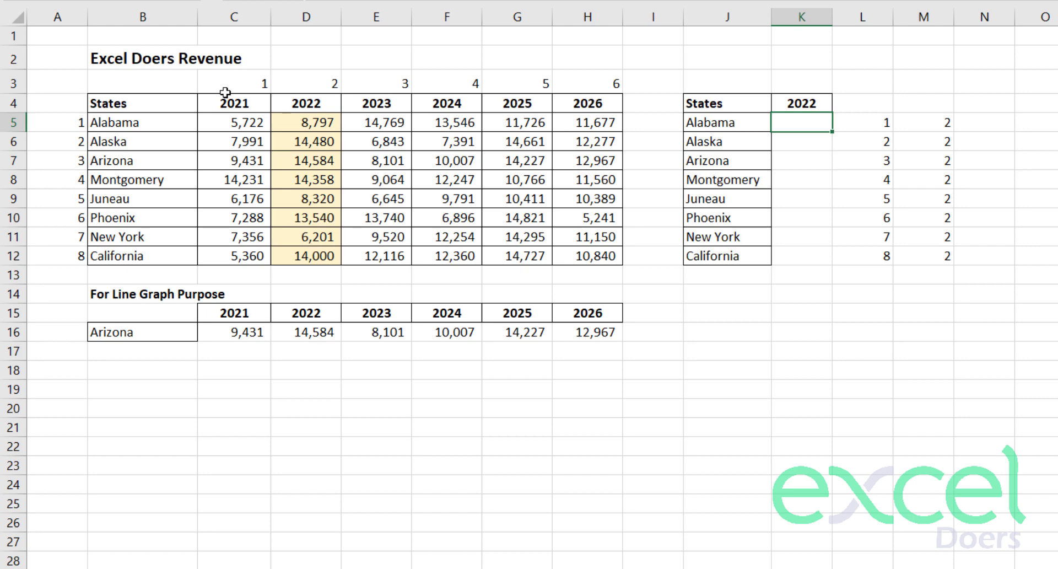
# Step: Start an INDEX formula in K5 over the absolute range $C$5:$H$12
pyautogui.write('=ma')
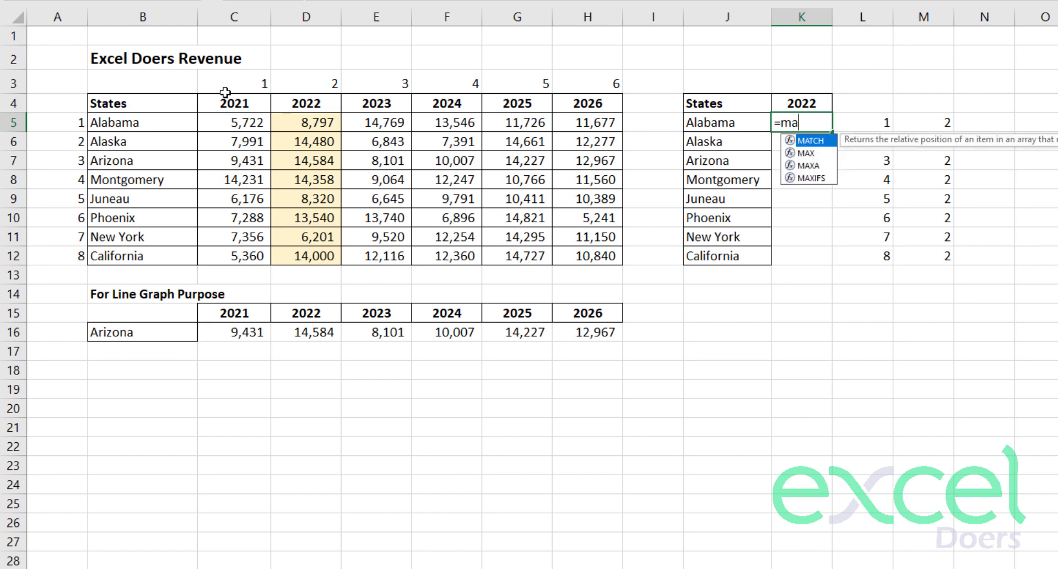
pyautogui.write('tc')
pyautogui.press('Tab')
pyautogui.press('Escape')
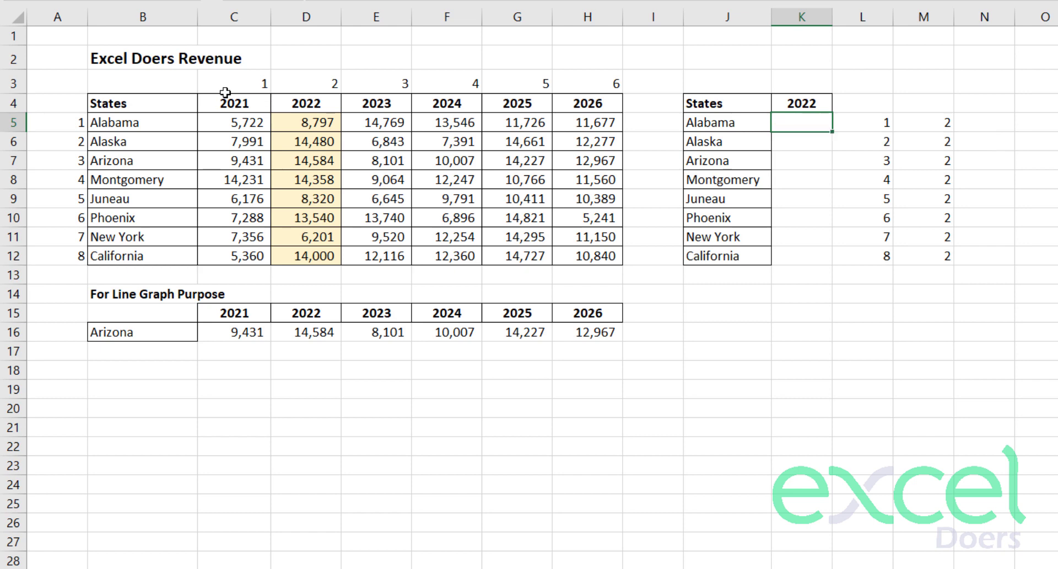
pyautogui.write('=ind')
pyautogui.press('Tab')
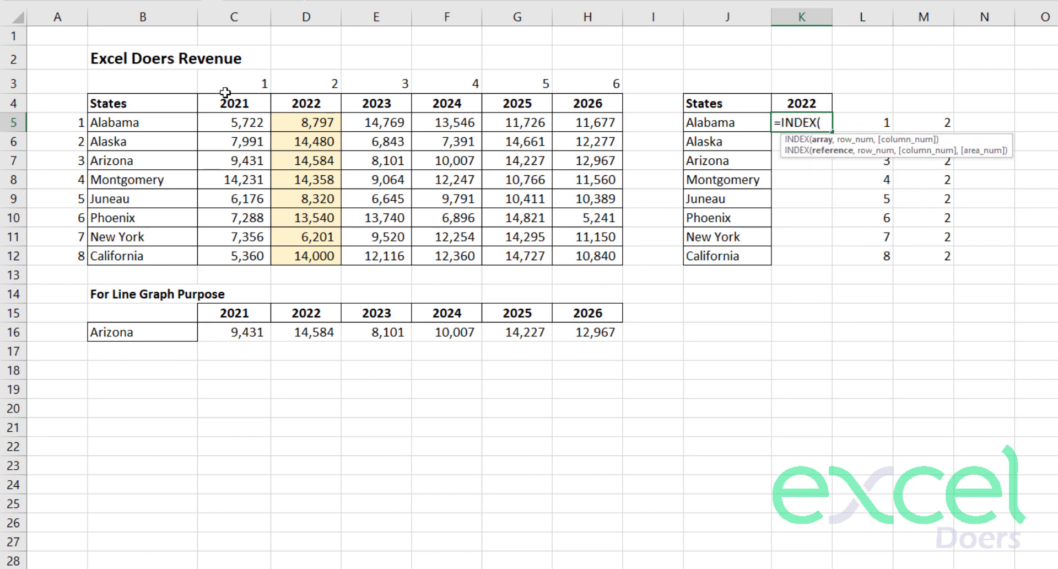
pyautogui.moveTo(227, 125); pyautogui.dragTo(571, 251)
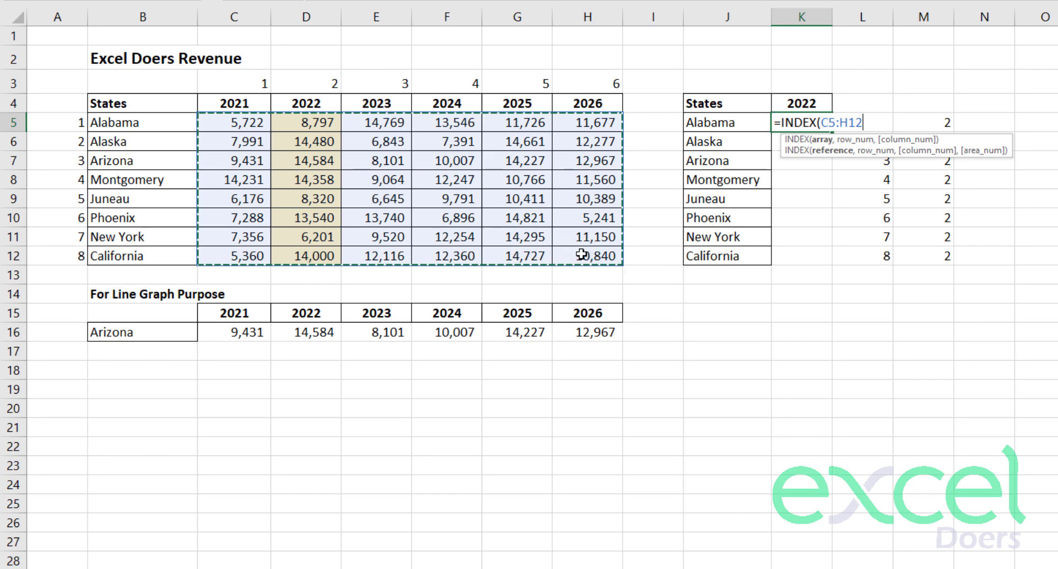
pyautogui.press('F4')
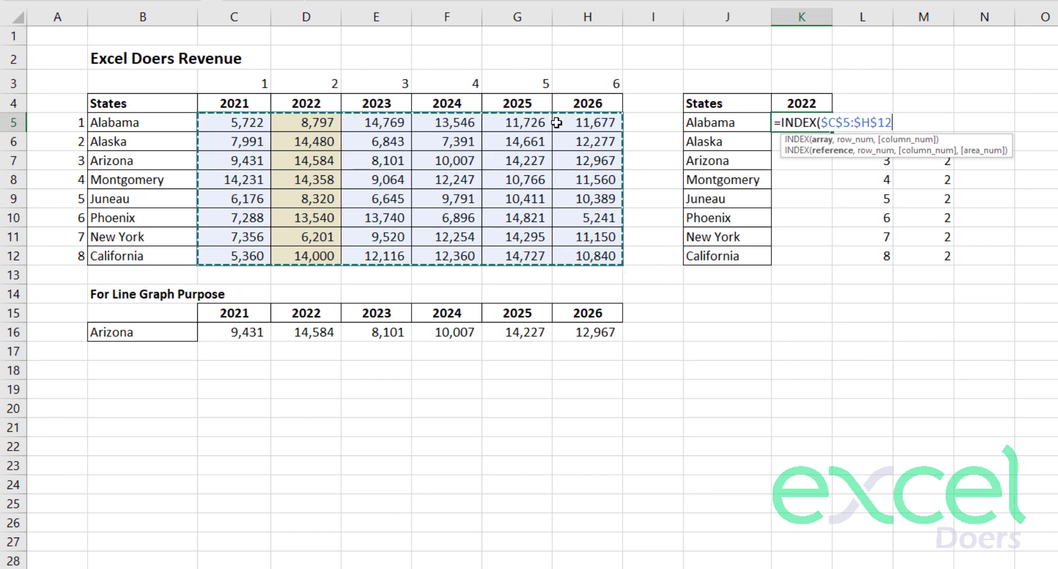
# Step: Complete the INDEX with L5 as row and M6 as column number
pyautogui.write(',')
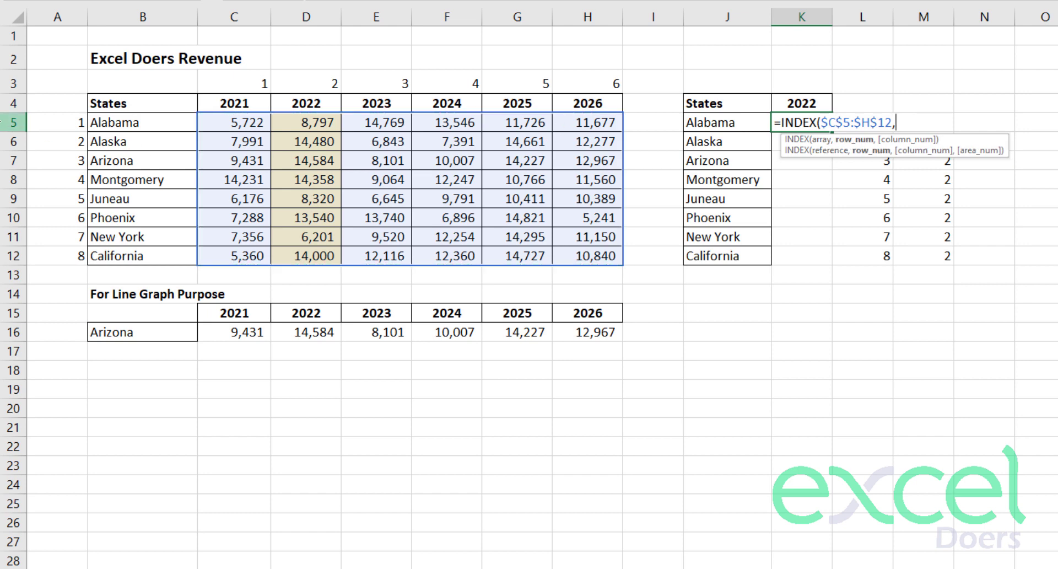
pyautogui.click(848, 175)
pyautogui.press('Up')
pyautogui.press('Up')
pyautogui.press('Up')
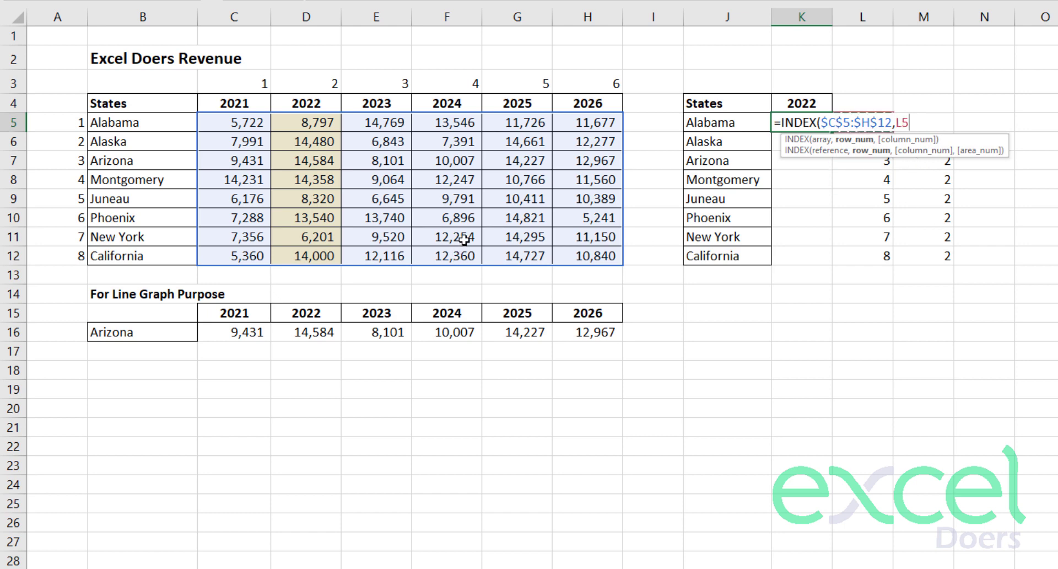
pyautogui.write(',')
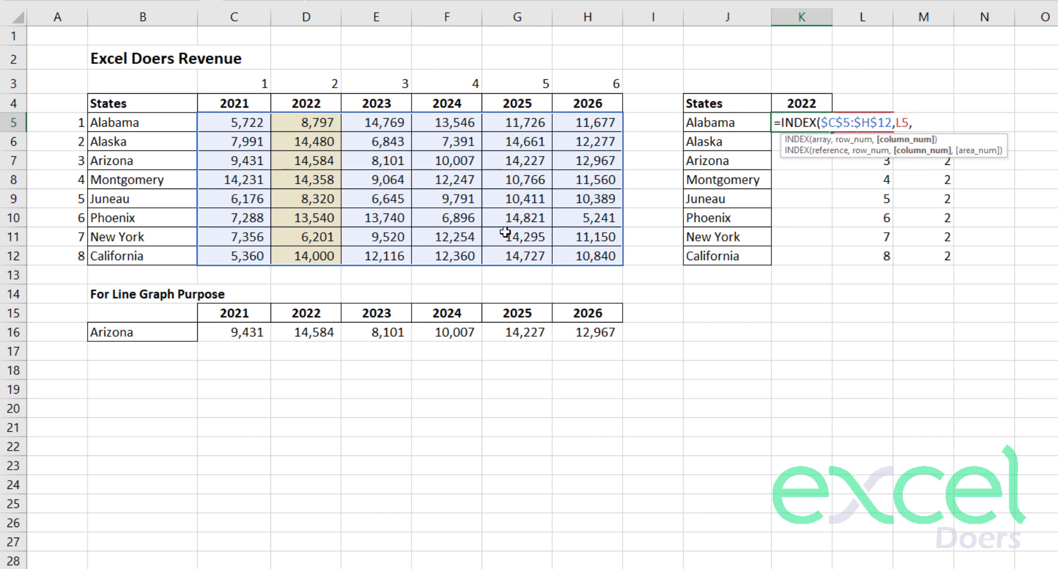
pyautogui.click(931, 231)
pyautogui.press('Up')
pyautogui.press('Up')
pyautogui.press('Up')
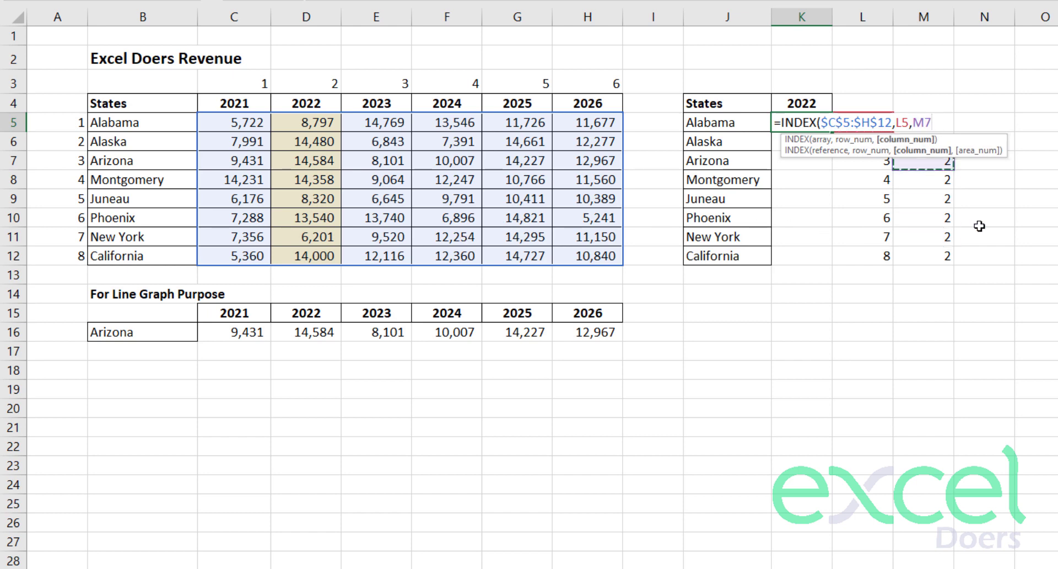
pyautogui.press('Up')
pyautogui.press('Up')
pyautogui.press('Down')
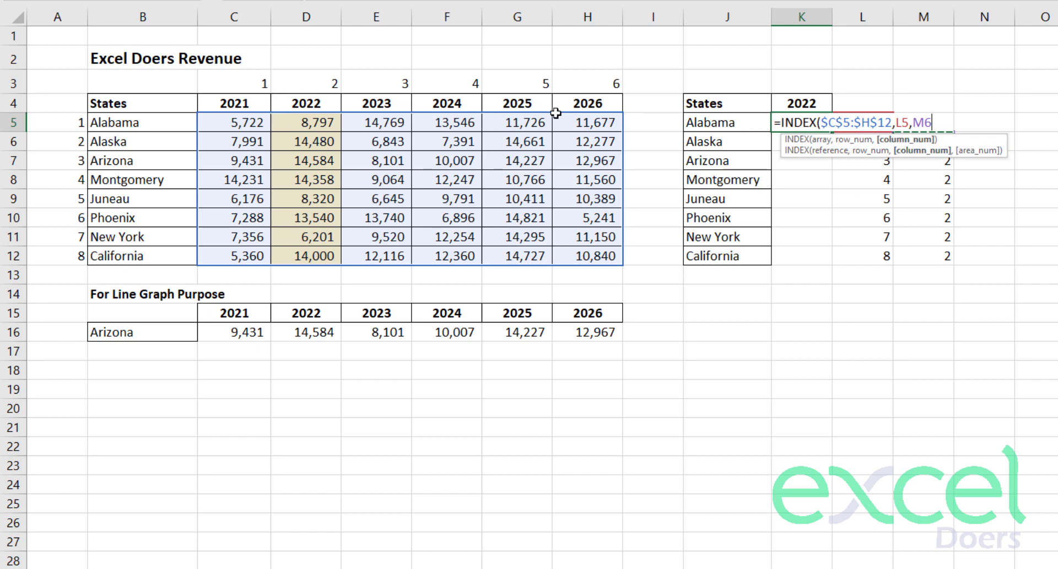
pyautogui.press('Return')
# Step: Format K5 in Comma Style with no decimals, showing 8,797
pyautogui.click(792, 121)
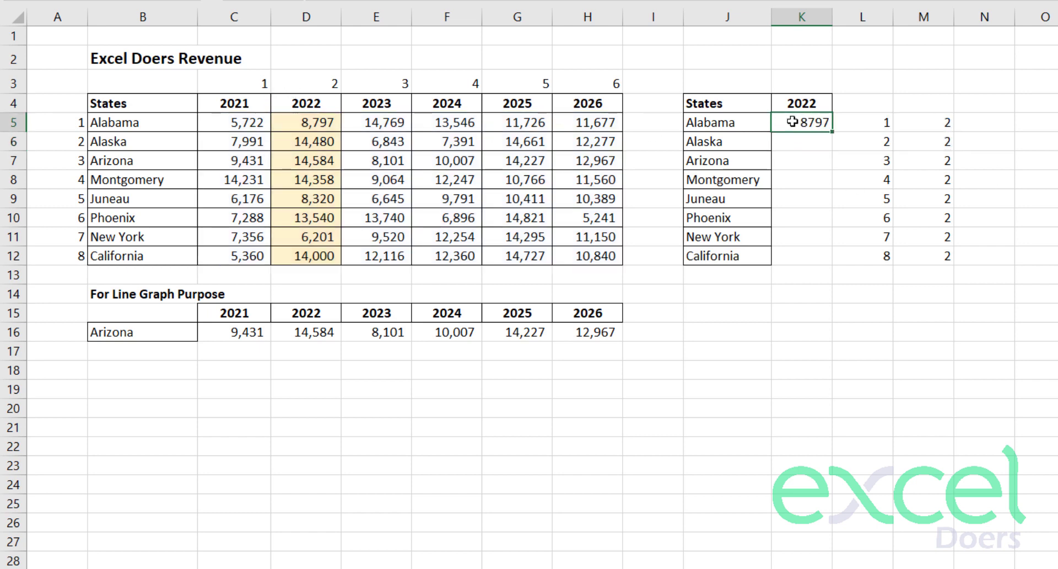
pyautogui.click(328, 125)
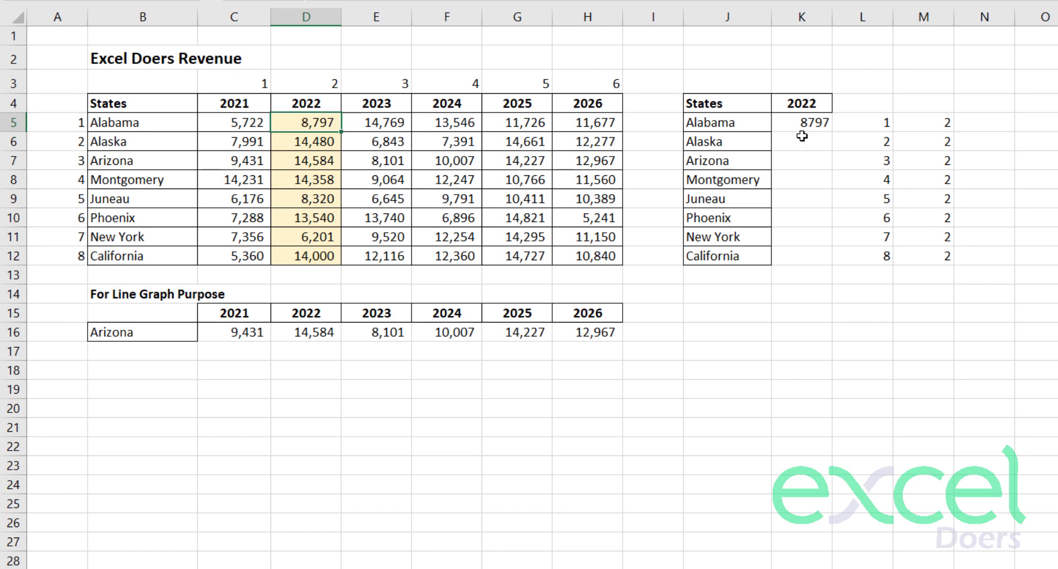
pyautogui.click(779, 115)
pyautogui.hotkey('ctrl', 'shift', '1')
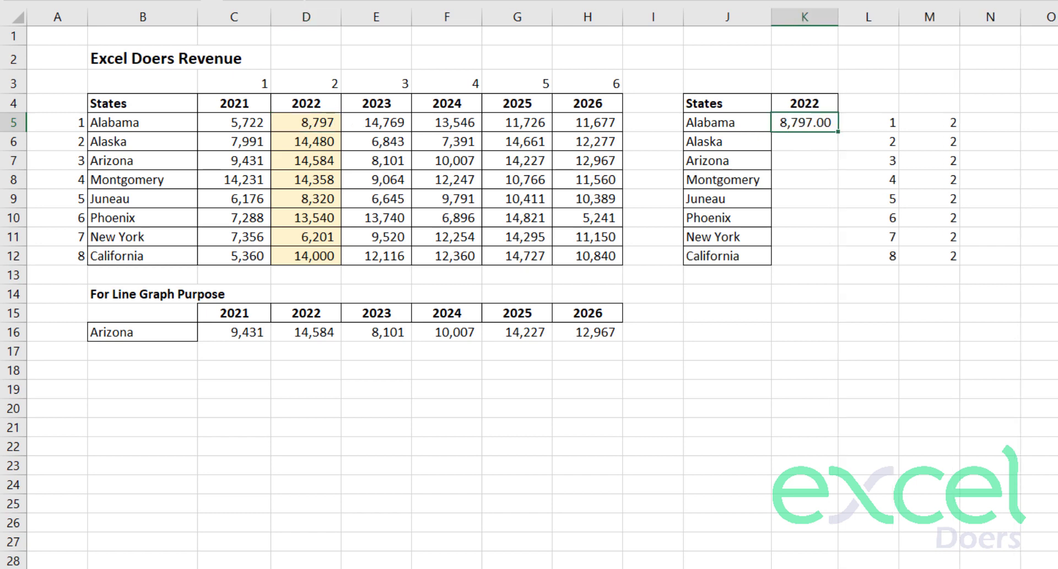
pyautogui.hotkey('alt', 'h')
pyautogui.press('9')
pyautogui.hotkey('alt', 'h')
pyautogui.press('9')
pyautogui.doubleClick(815, 120)
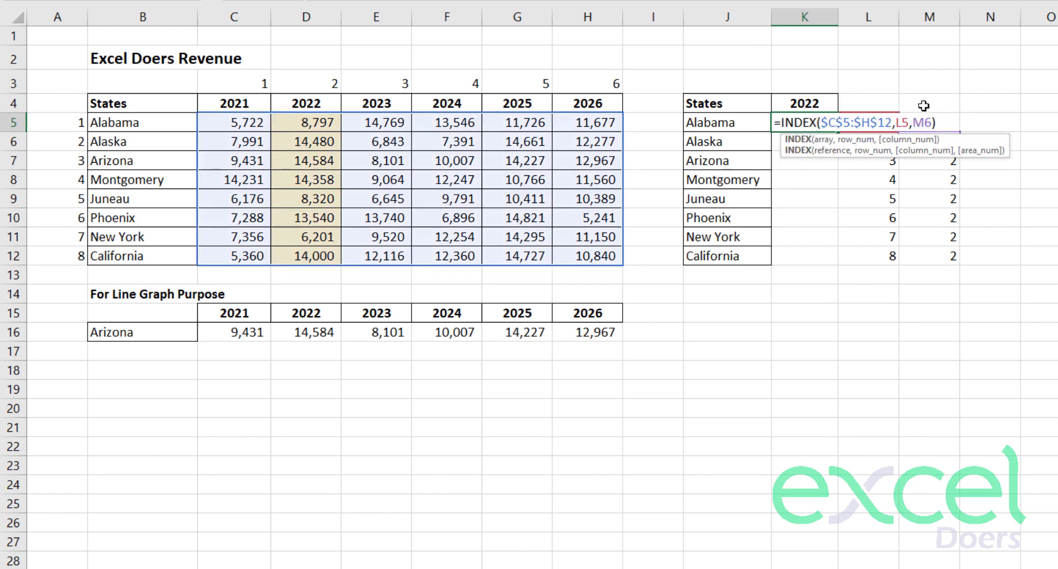
pyautogui.press('Return')
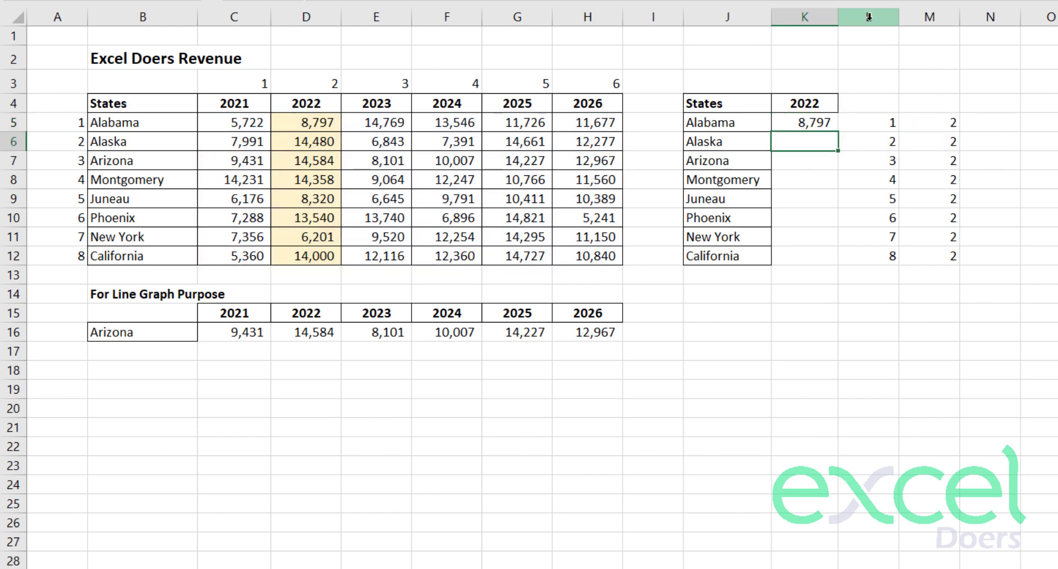
# Step: Briefly hide helper columns L and M, then restore them and recheck K5's formula
pyautogui.moveTo(869, 17); pyautogui.dragTo(904, 17)
pyautogui.rightClick(904, 16)
pyautogui.click(931, 204)
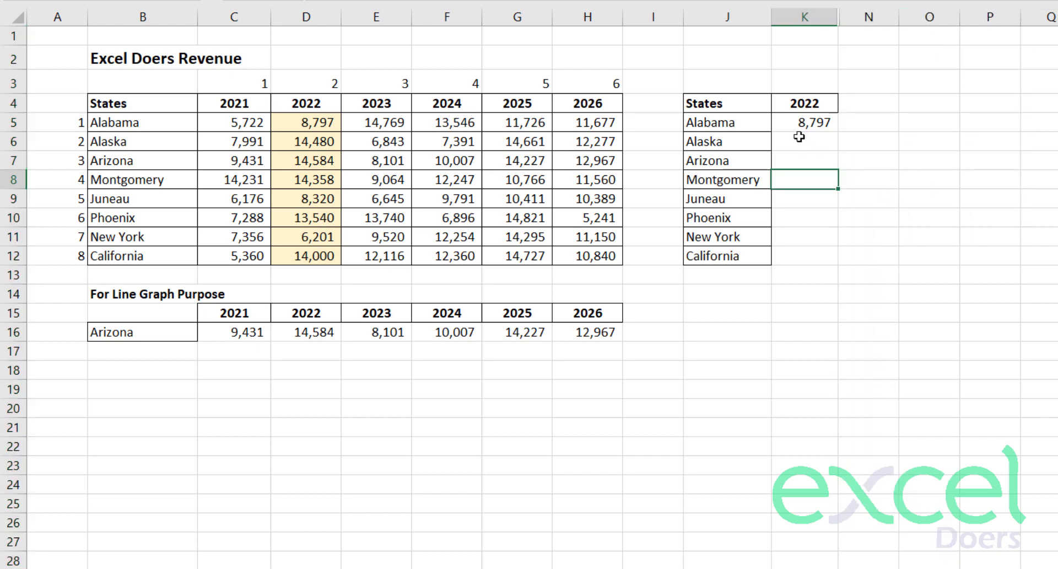
pyautogui.moveTo(799, 131); pyautogui.dragTo(799, 215)
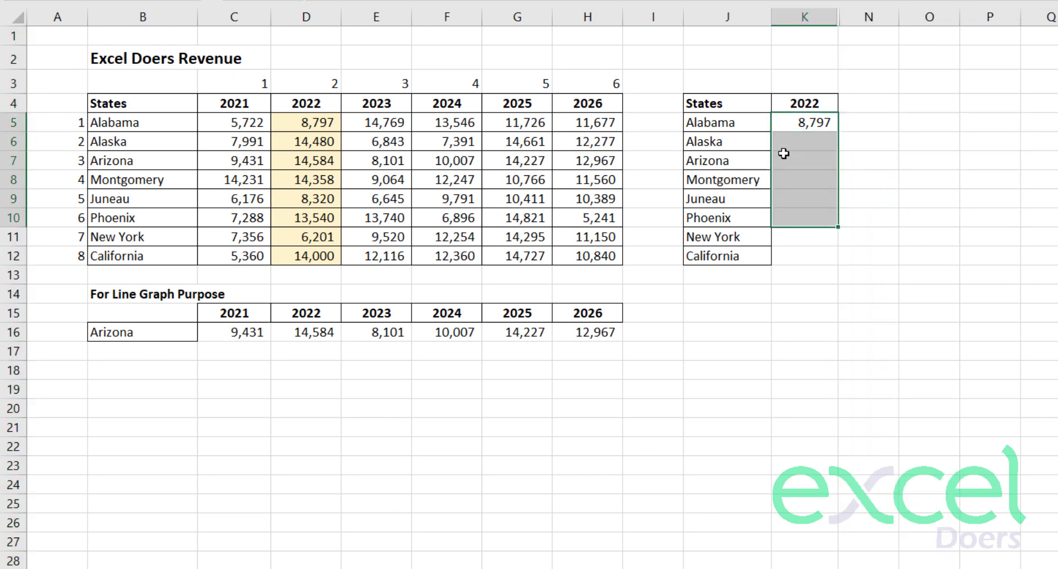
pyautogui.hotkey('ctrl', 'z')
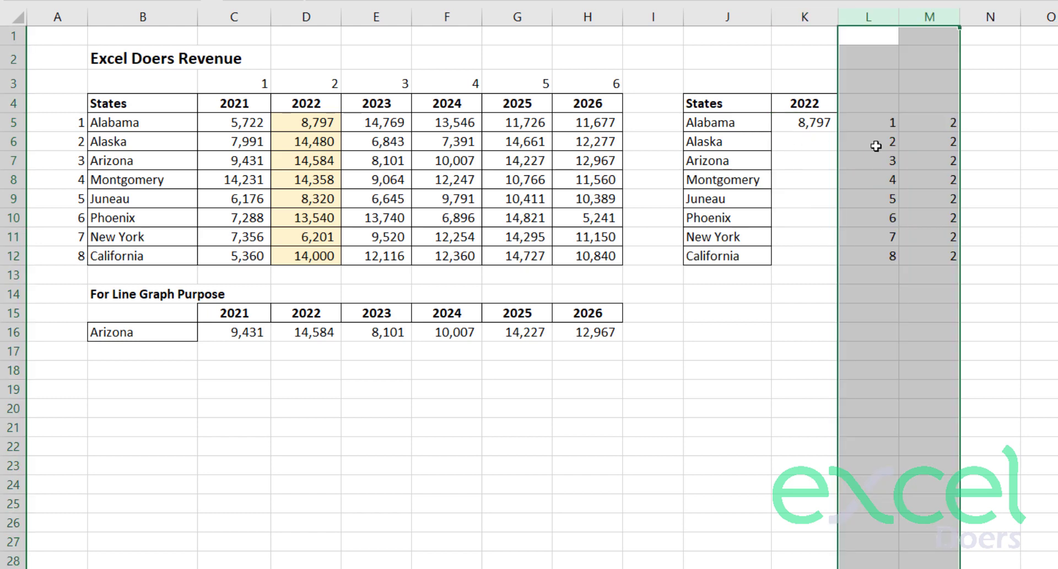
pyautogui.click(877, 147)
pyautogui.click(823, 122)
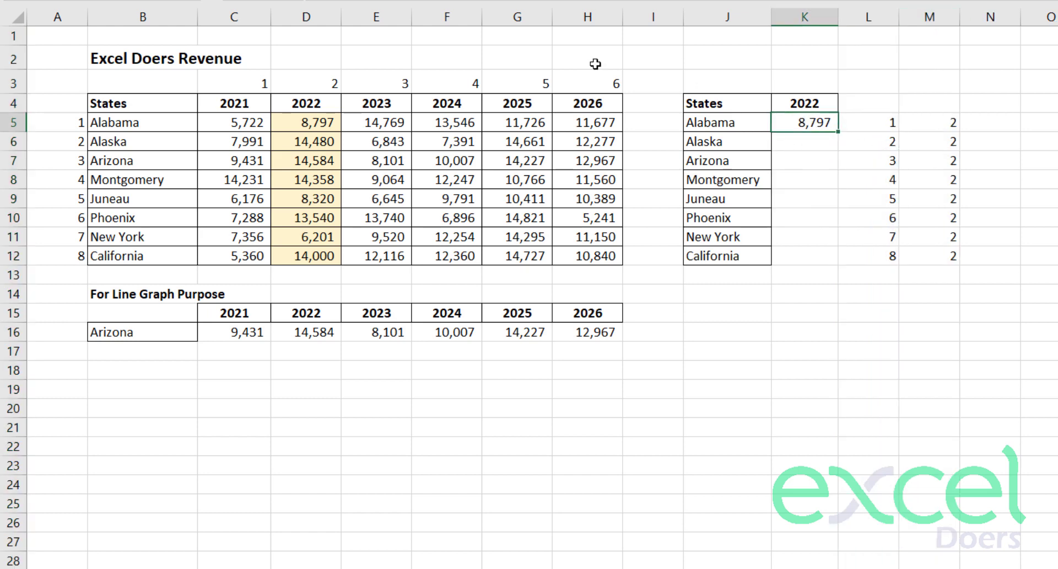
pyautogui.doubleClick(788, 121)
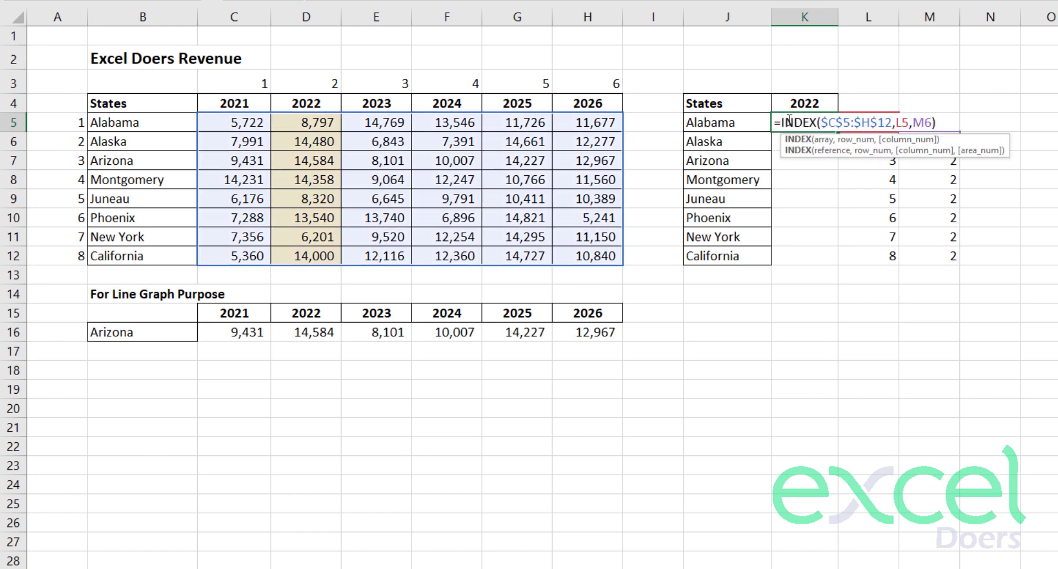
pyautogui.press('Return')
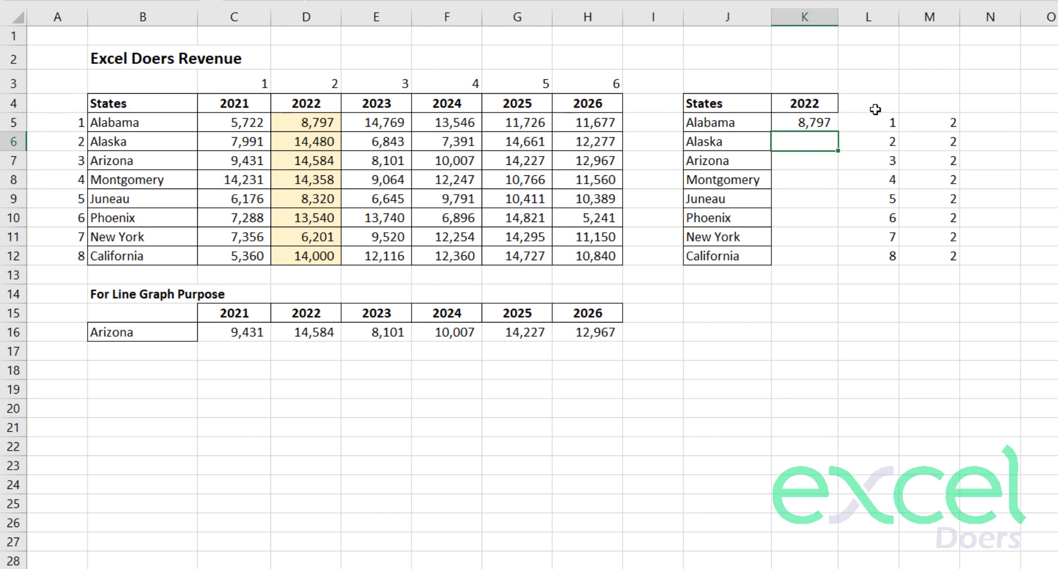
# Step: Review the helper values in L5 and M5 and the formulas in K5 and L5
pyautogui.moveTo(872, 126); pyautogui.dragTo(901, 121)
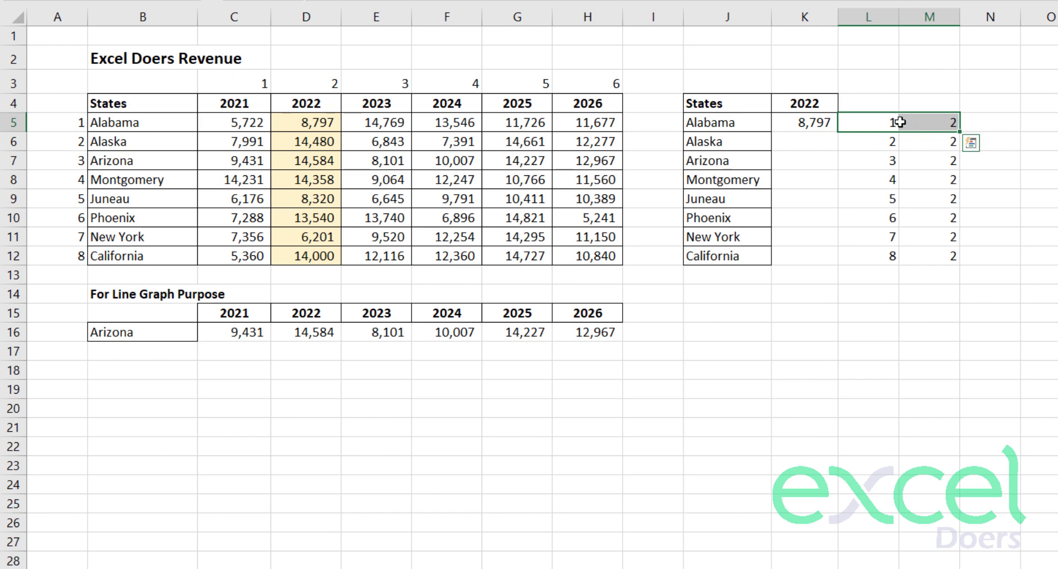
pyautogui.click(931, 114)
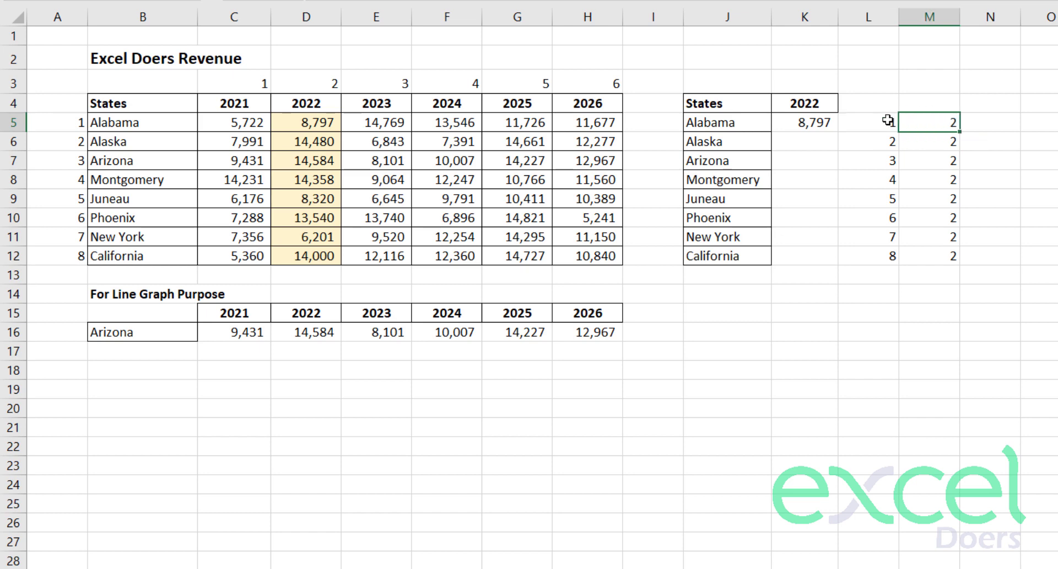
pyautogui.click(847, 124)
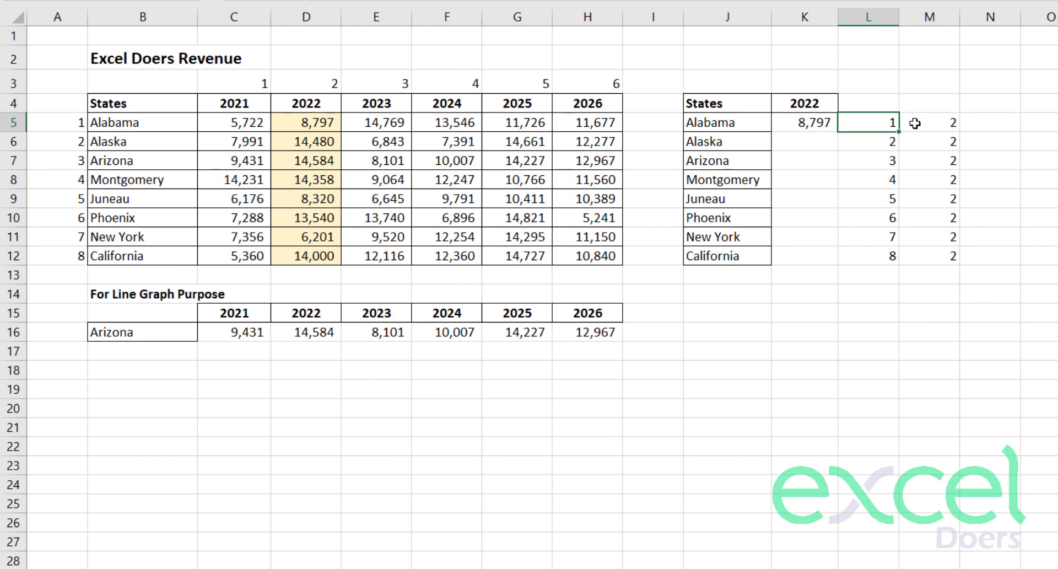
pyautogui.doubleClick(797, 123)
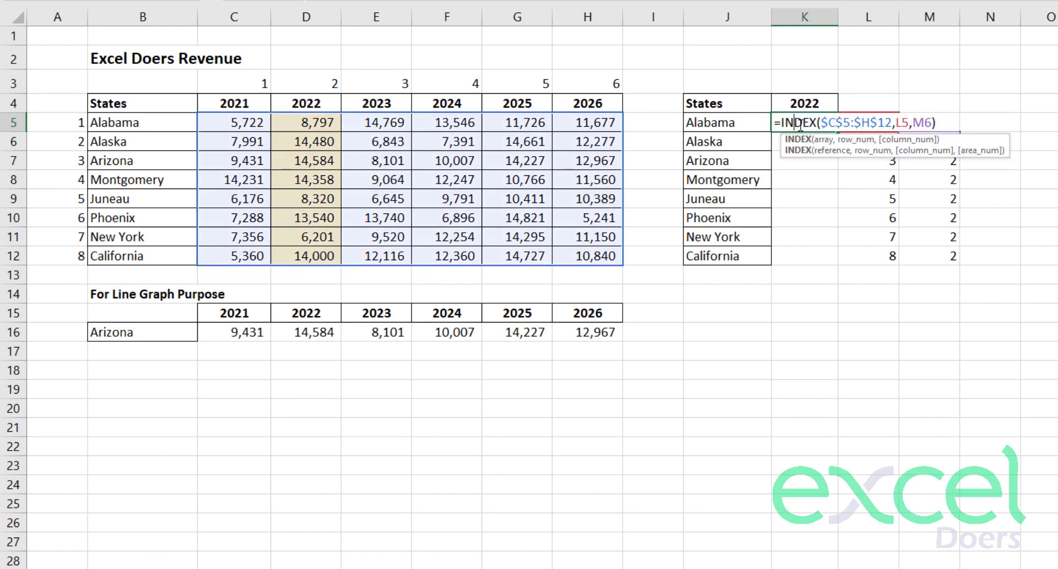
pyautogui.press('Return')
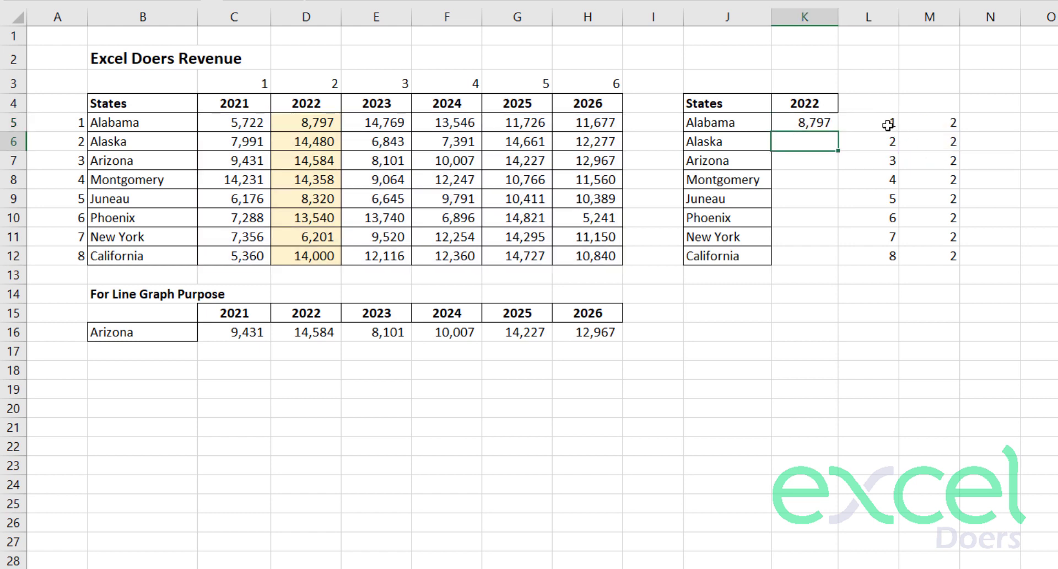
pyautogui.doubleClick(820, 123)
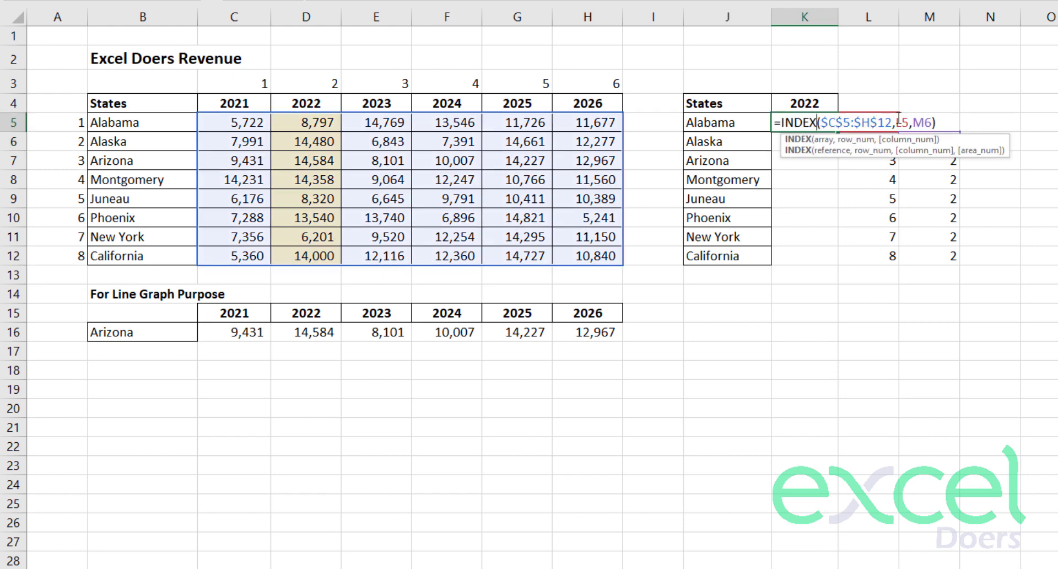
pyautogui.press('Return')
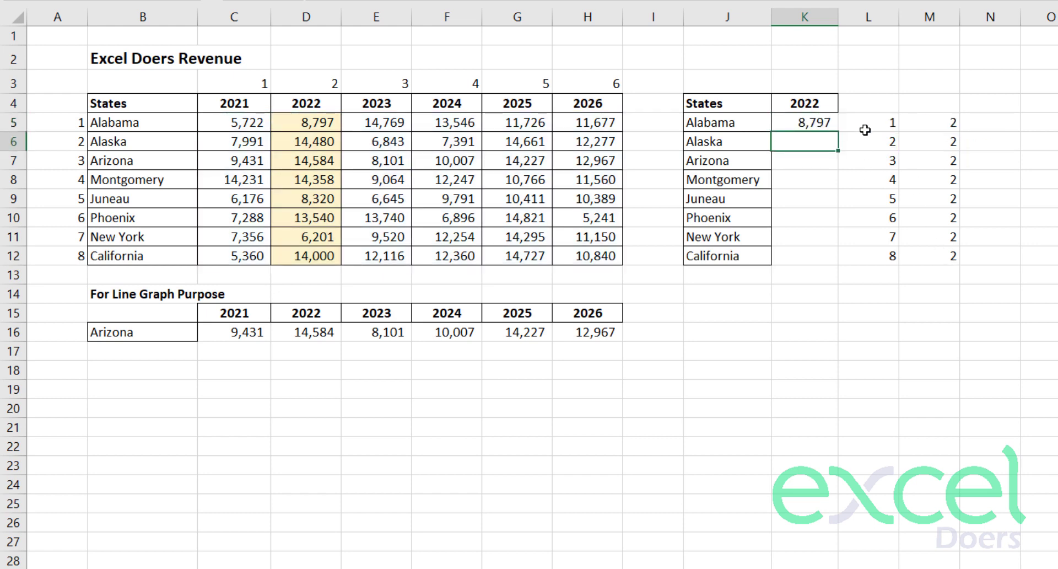
pyautogui.doubleClick(865, 128)
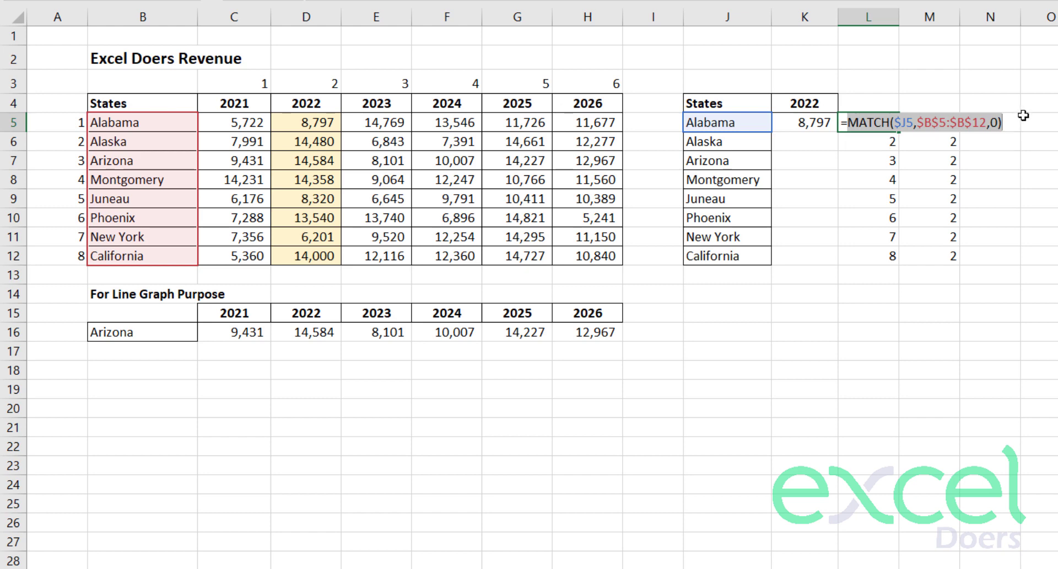
pyautogui.press('Return')
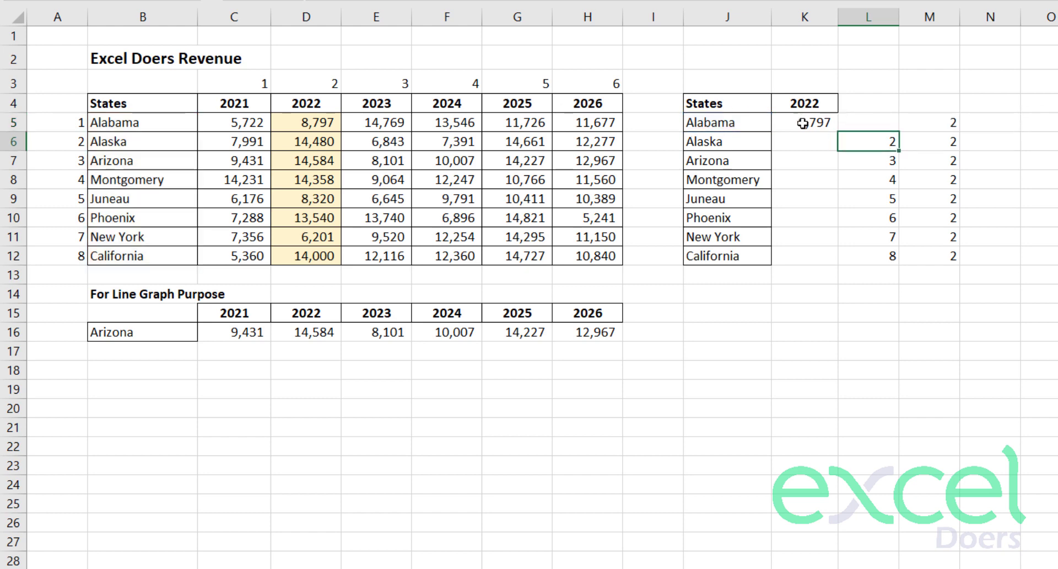
# Step: Replace K5's row argument with the state MATCH($J5,$B$5:$B$12,0)
pyautogui.doubleClick(808, 122)
pyautogui.doubleClick(904, 122)
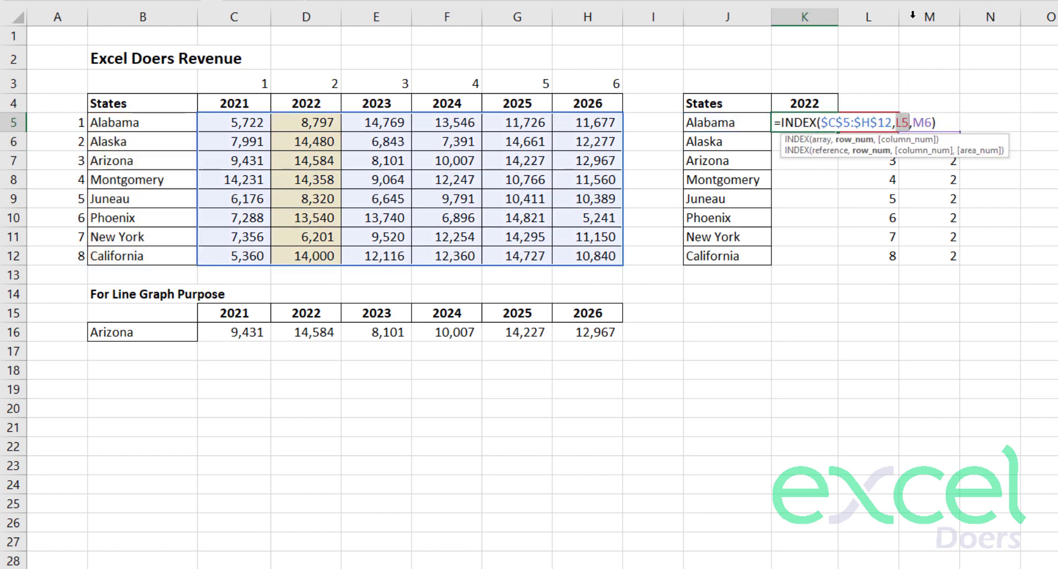
pyautogui.hotkey('ctrl', 'v')
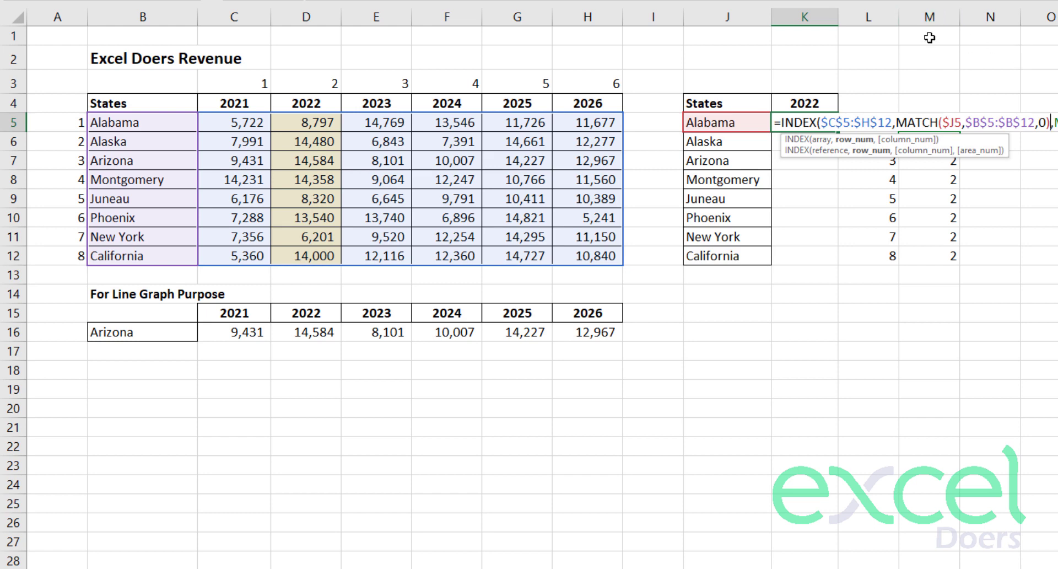
pyautogui.press('Return')
# Step: Insert M5's MATCH($K$4,$C$4:$H$4,0) as K5's column argument
pyautogui.press('Right')
pyautogui.press('Right')
pyautogui.press('Up')
pyautogui.press('F2')
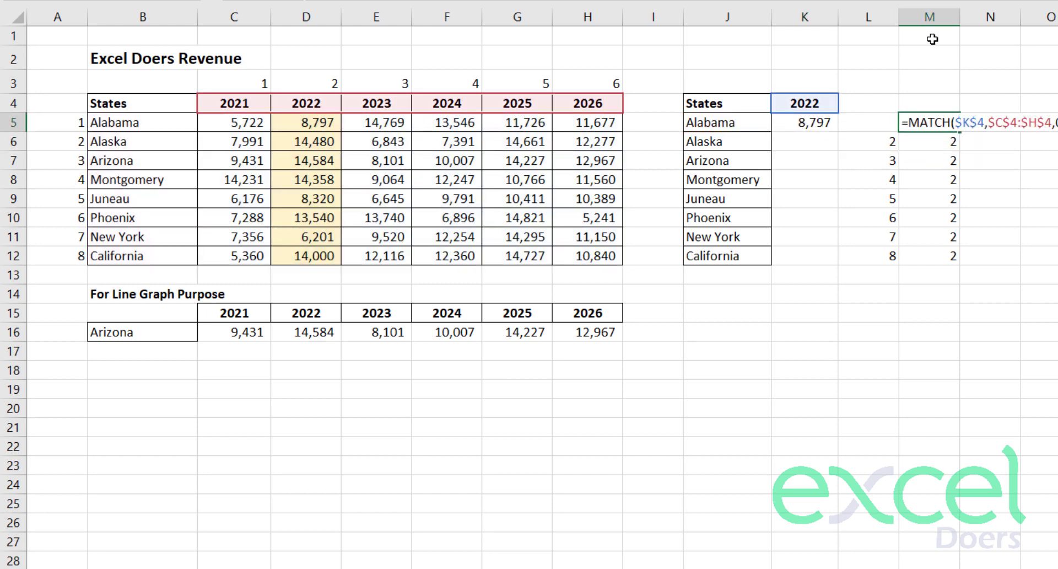
pyautogui.hotkey('ctrl', 'shift', 'Left')
pyautogui.hotkey('ctrl', 'shift', 'Left')
pyautogui.hotkey('ctrl', 'shift', 'Left')
pyautogui.hotkey('ctrl', 'shift', 'Left')
pyautogui.hotkey('ctrl', 'shift', 'Left')
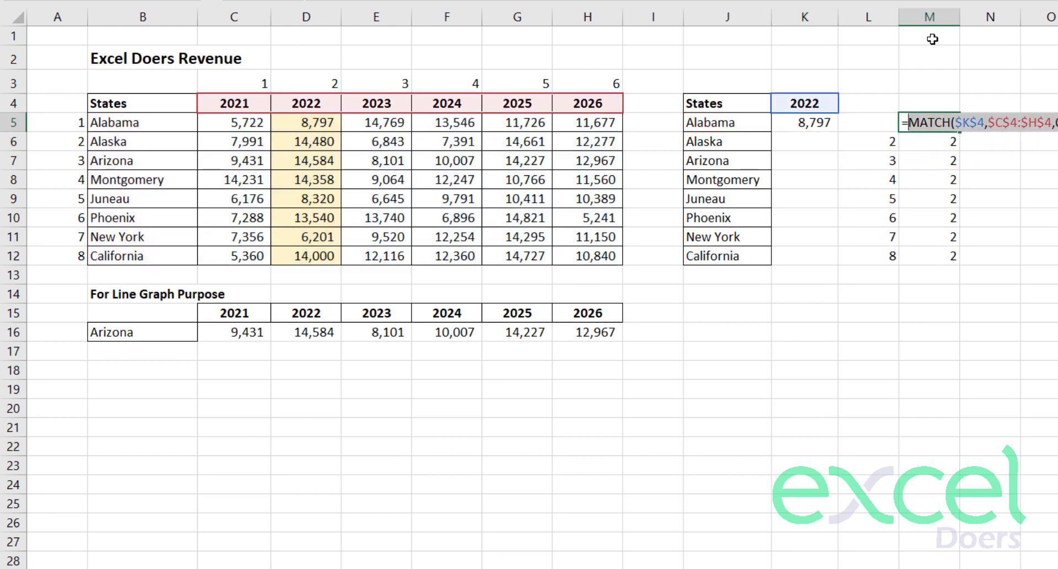
pyautogui.press('Return')
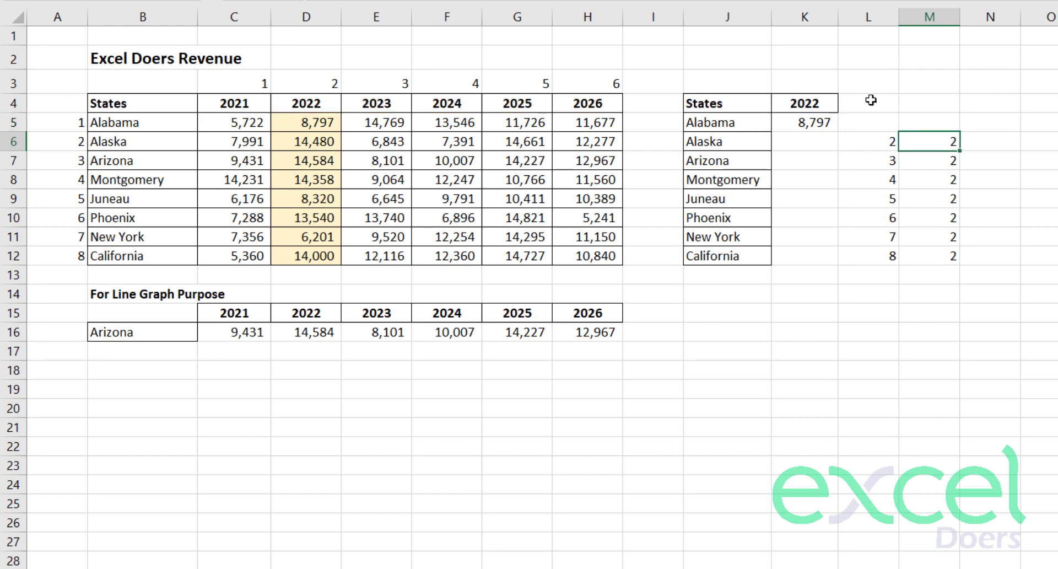
pyautogui.click(797, 120)
pyautogui.doubleClick(798, 120)
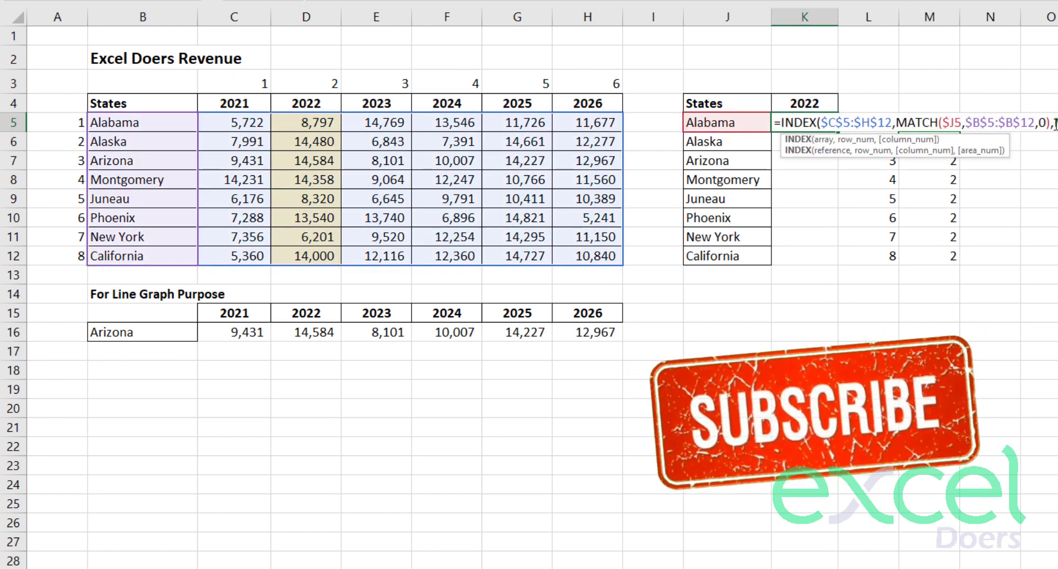
pyautogui.click(1052, 125)
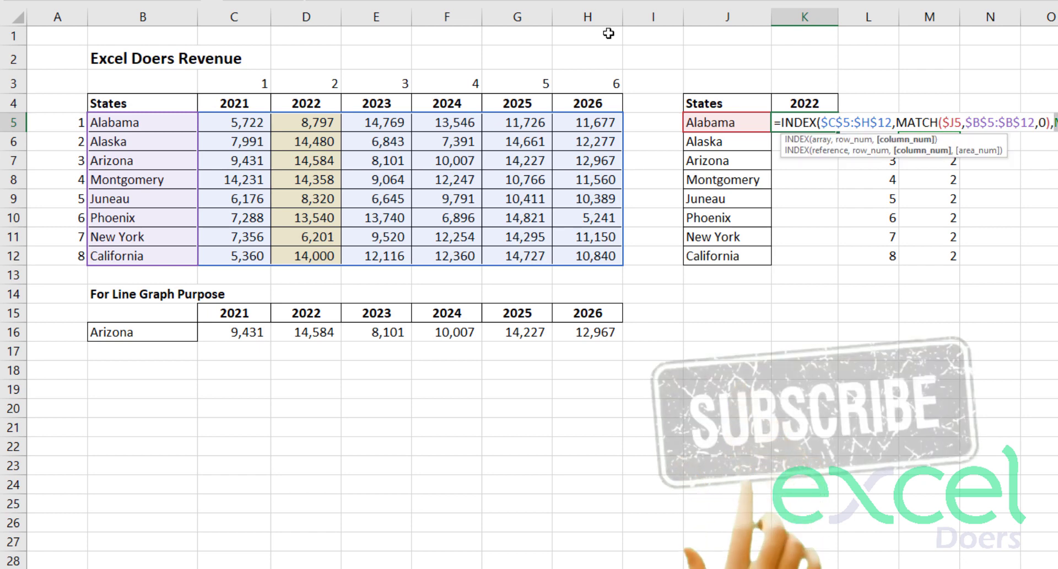
pyautogui.hotkey('ctrl', 'v')
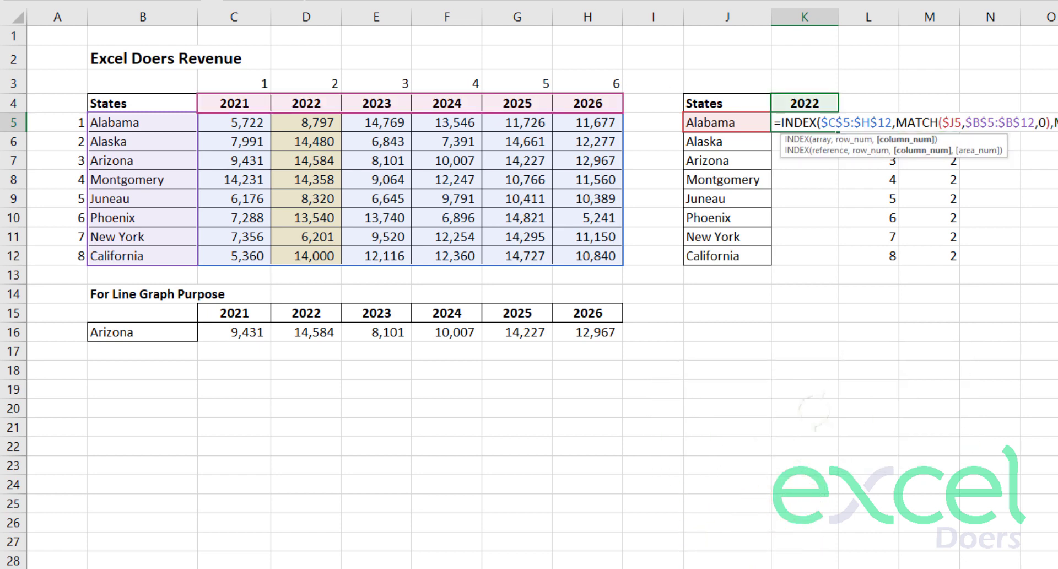
pyautogui.press('Return')
# Step: Copy Alabama's lookup formula from K5 down through K12 for every state
pyautogui.press('Up')
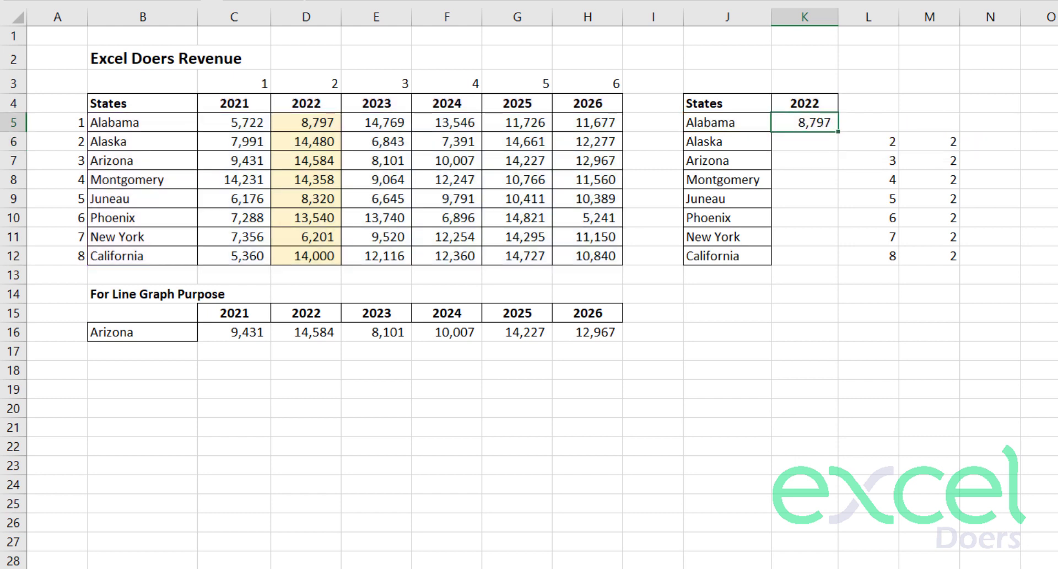
pyautogui.hotkey('ctrl', 'c')
pyautogui.press('Down')
pyautogui.hotkey('shift', 'Down')
pyautogui.hotkey('shift', 'Down')
pyautogui.hotkey('shift', 'Down')
pyautogui.hotkey('shift', 'Down')
pyautogui.hotkey('shift', 'Down')
pyautogui.hotkey('shift', 'Down')
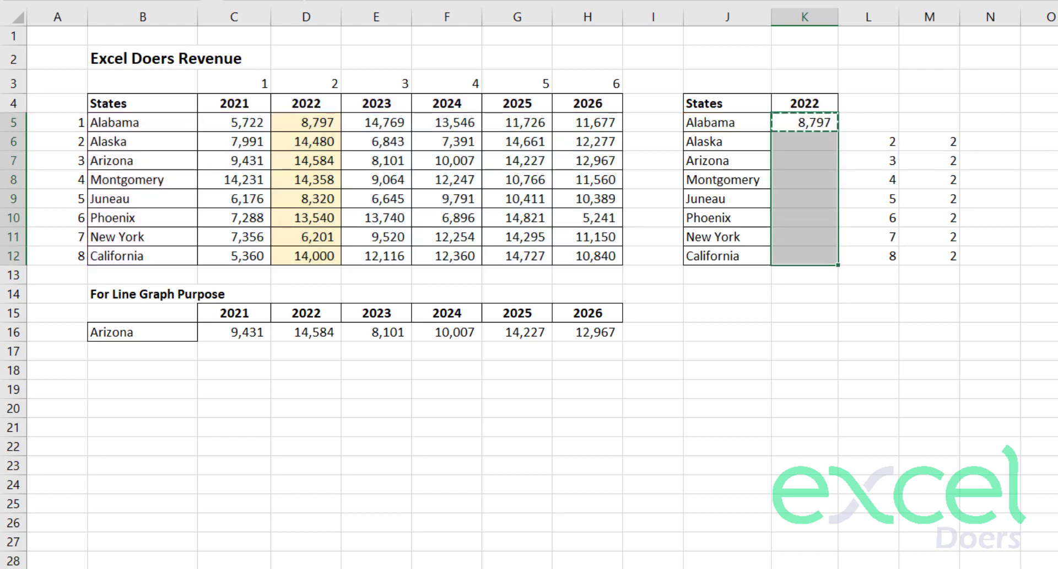
pyautogui.hotkey('ctrl', 'v')
pyautogui.press('Down')
pyautogui.press('Up')
pyautogui.press('Down')
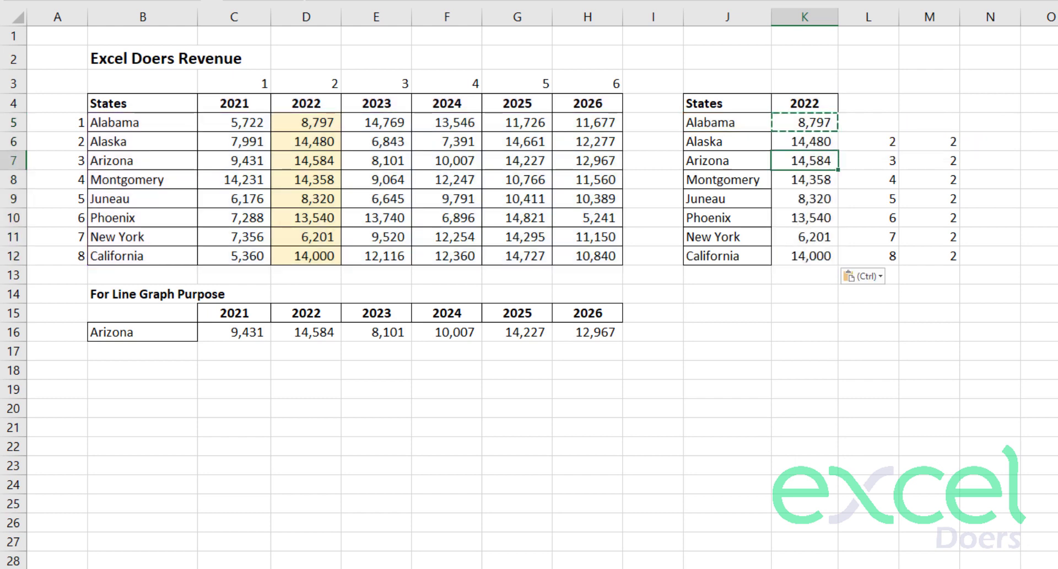
pyautogui.press('Up')
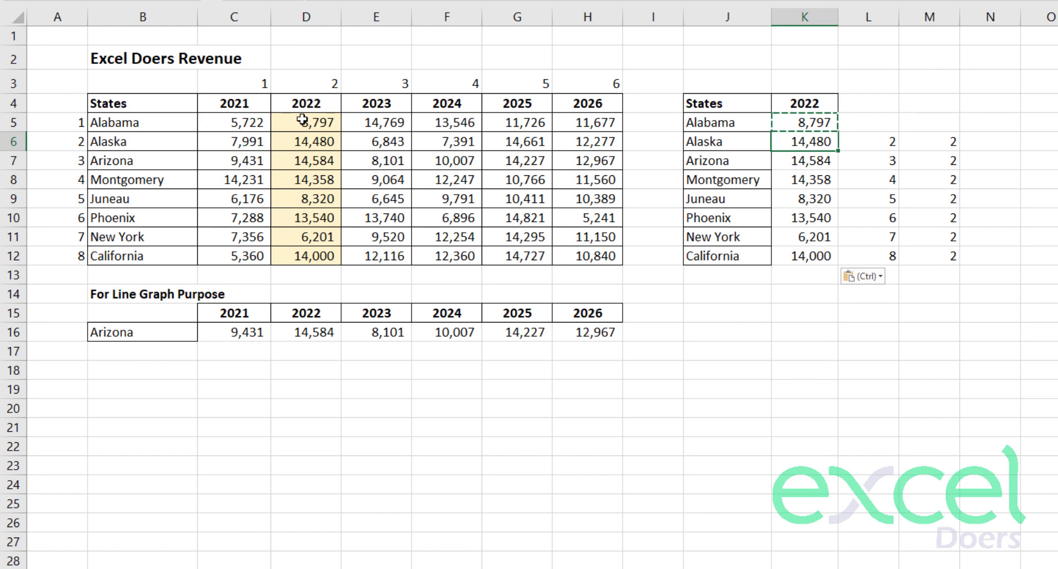
pyautogui.moveTo(292, 120); pyautogui.dragTo(300, 264)
pyautogui.moveTo(799, 126); pyautogui.dragTo(789, 241)
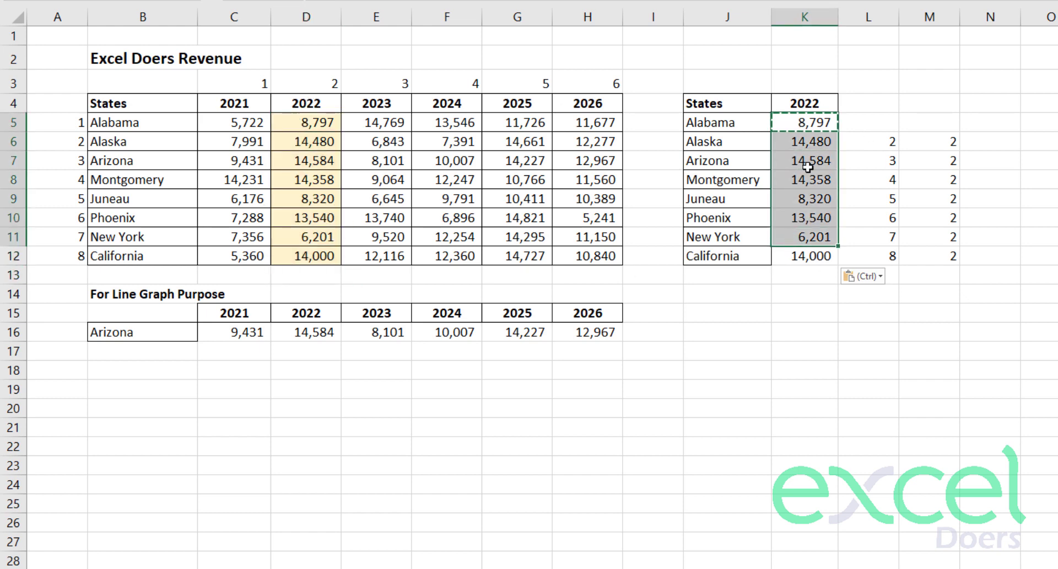
# Step: Change the lookup year in K4 to 2023 and clear the helper numbers in L6:M12
pyautogui.click(801, 102)
pyautogui.write('2023')
pyautogui.press('Return')
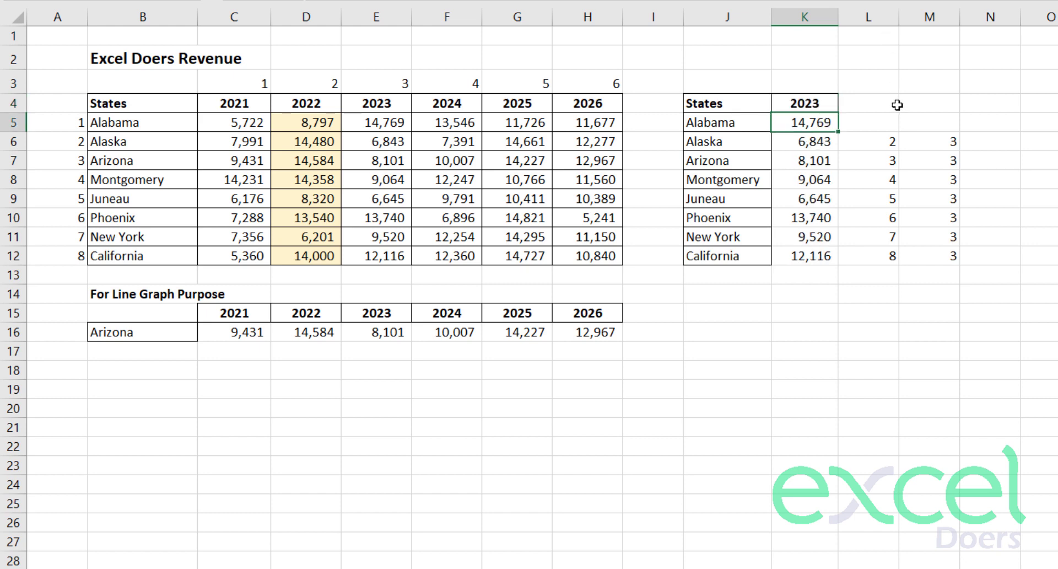
pyautogui.moveTo(800, 125); pyautogui.dragTo(802, 254)
pyautogui.moveTo(876, 142)
pyautogui.mouseDown()
pyautogui.moveTo(867, 237)
pyautogui.moveTo(930, 249)
pyautogui.mouseUp()
pyautogui.press('Delete')
pyautogui.click(905, 316)
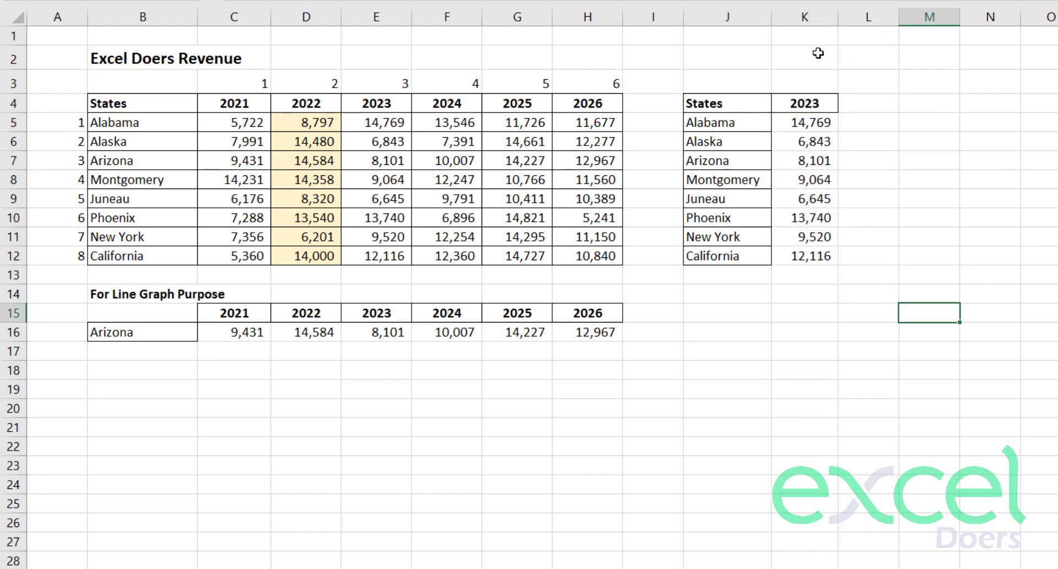
# Step: Add the label 'for Bar Graph Purpose' in J3 above the States/2023 table
pyautogui.moveTo(805, 17); pyautogui.dragTo(737, 16)
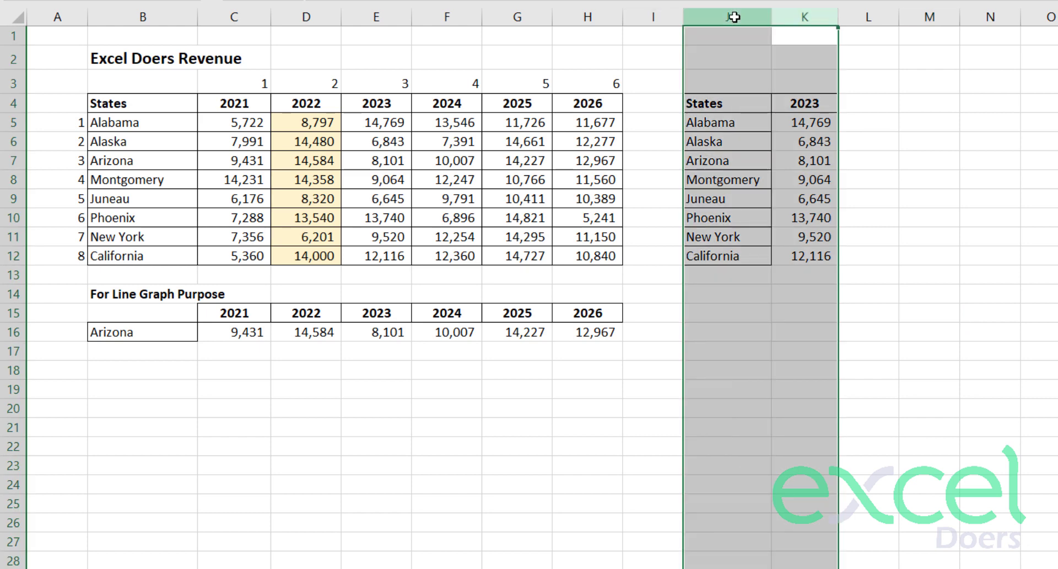
pyautogui.click(740, 83)
pyautogui.write('for Bar G')
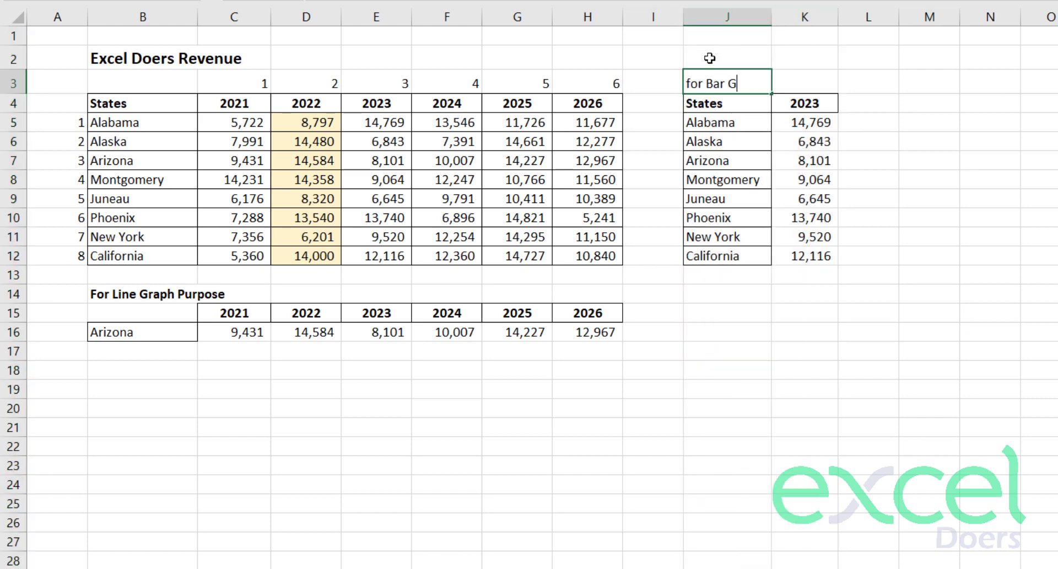
pyautogui.write('Raph')
pyautogui.press('BackSpace')
pyautogui.press('BackSpace')
pyautogui.write('raph Purpose')
pyautogui.press('Return')
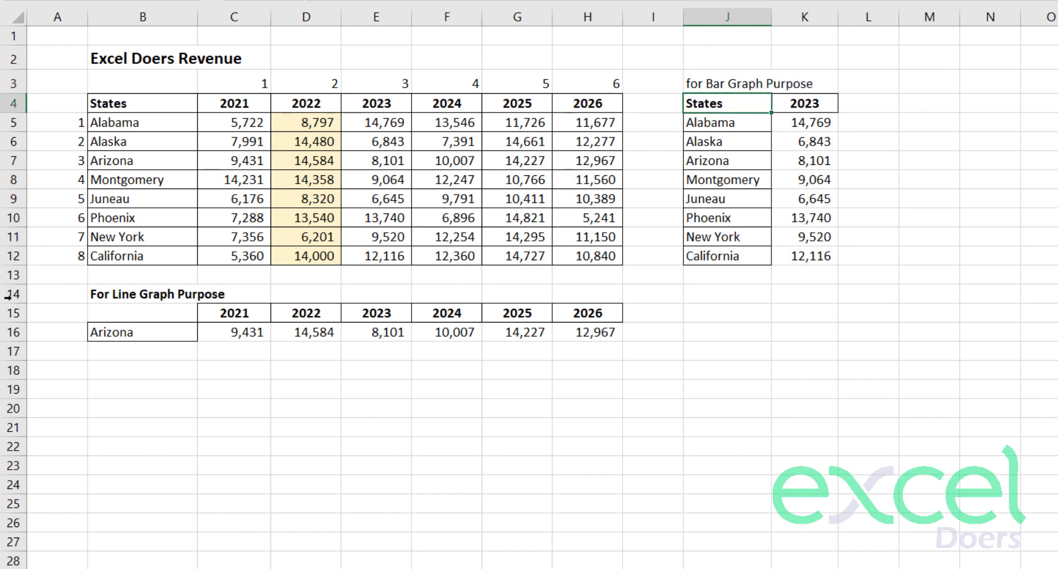
pyautogui.moveTo(8, 297); pyautogui.dragTo(16, 333)
# Step: Select the line graph table B15:H16 with Arizona's 2021–2026 revenue
pyautogui.click(306, 370)
pyautogui.scroll(-1, 305, 298)
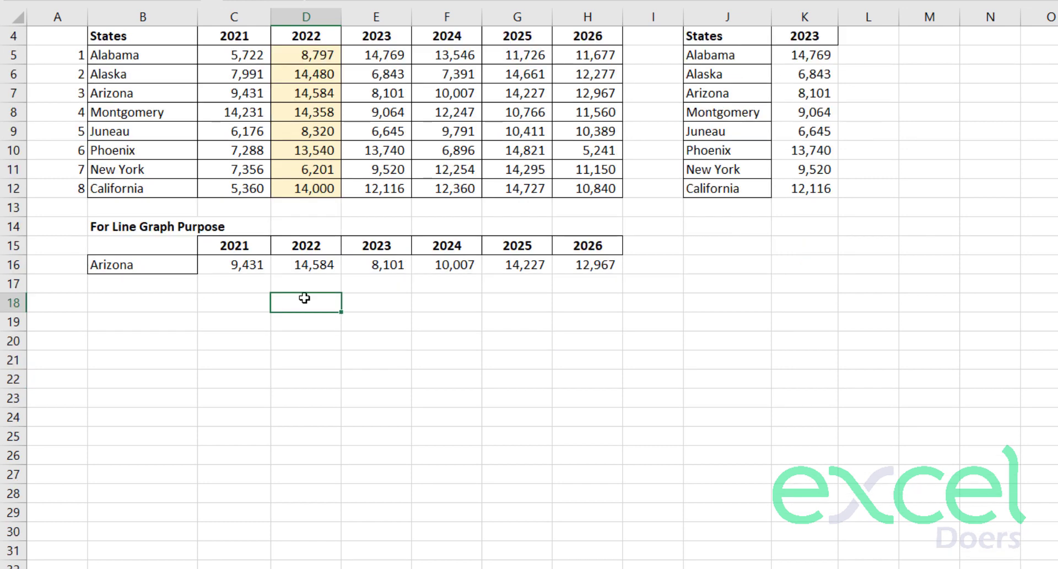
pyautogui.click(157, 356)
pyautogui.scroll(1, 196, 241)
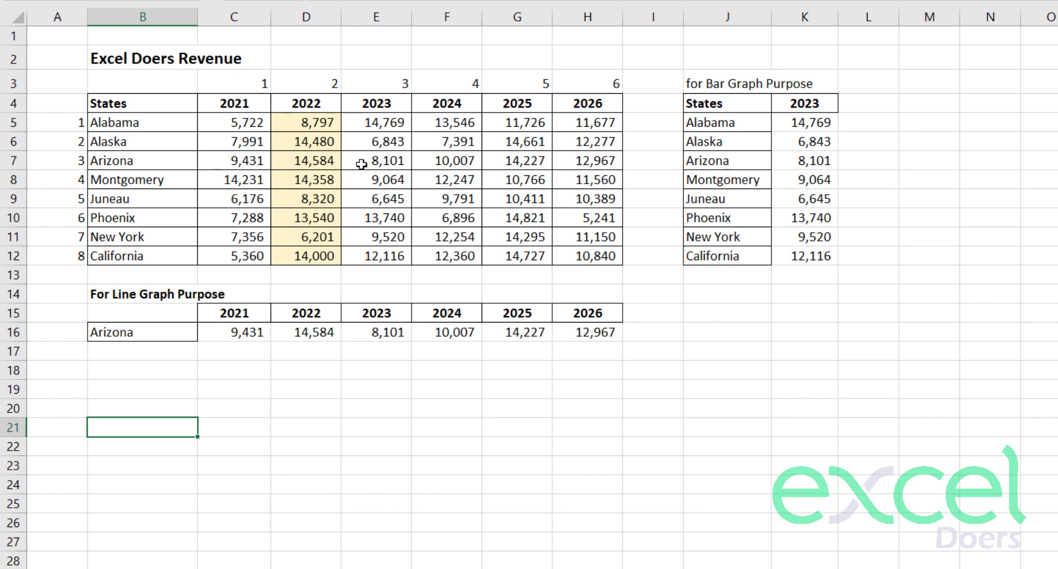
pyautogui.hscroll(1, 530, 298)
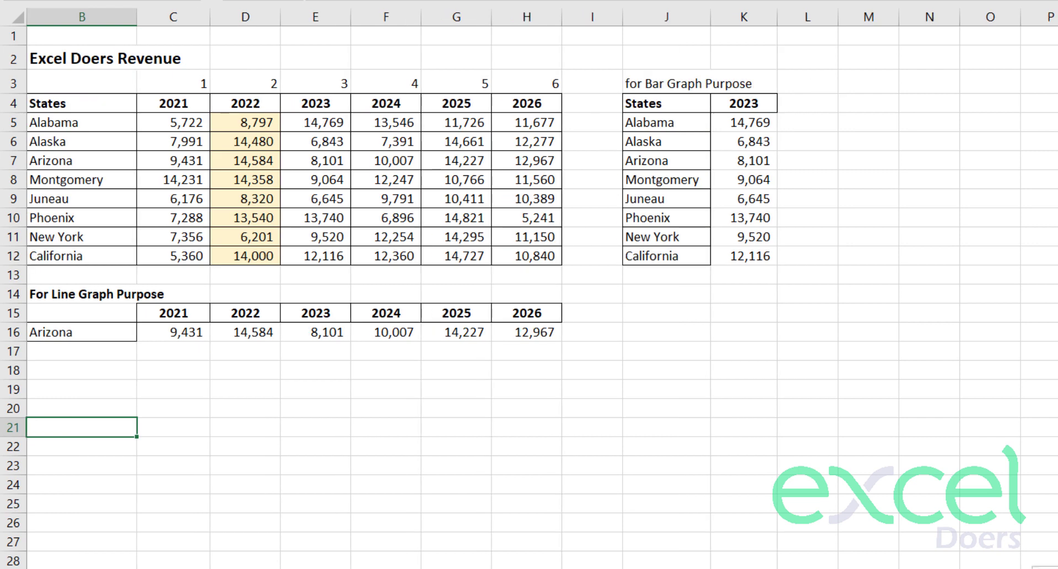
pyautogui.hscroll(-1, 529, 298)
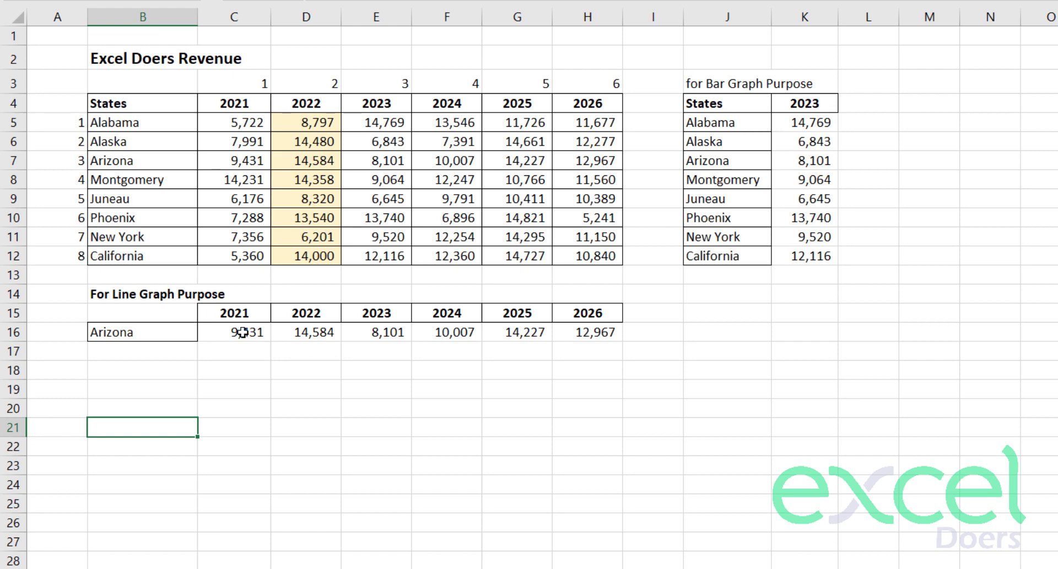
pyautogui.moveTo(586, 331); pyautogui.dragTo(134, 319)
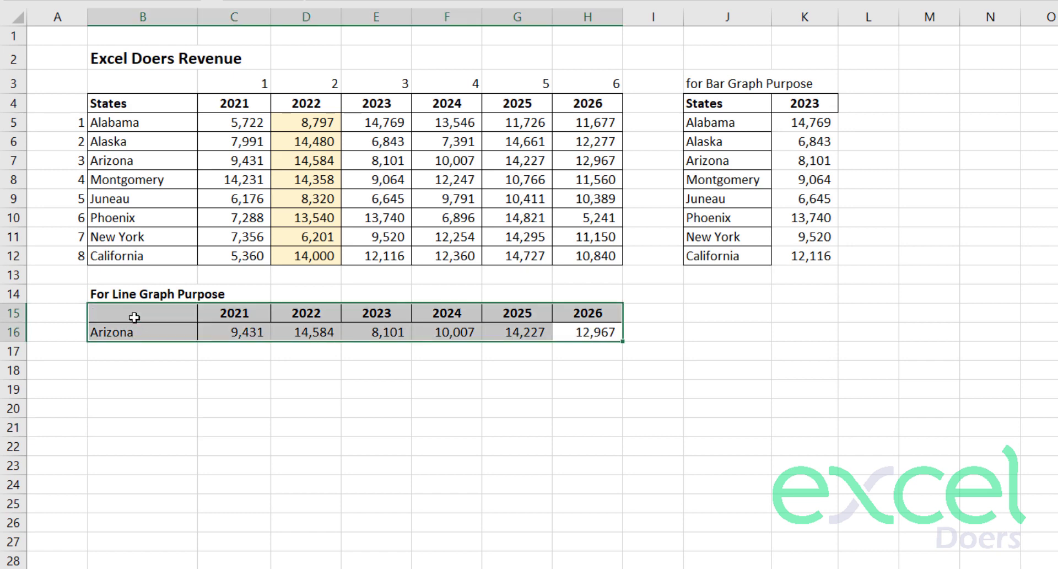
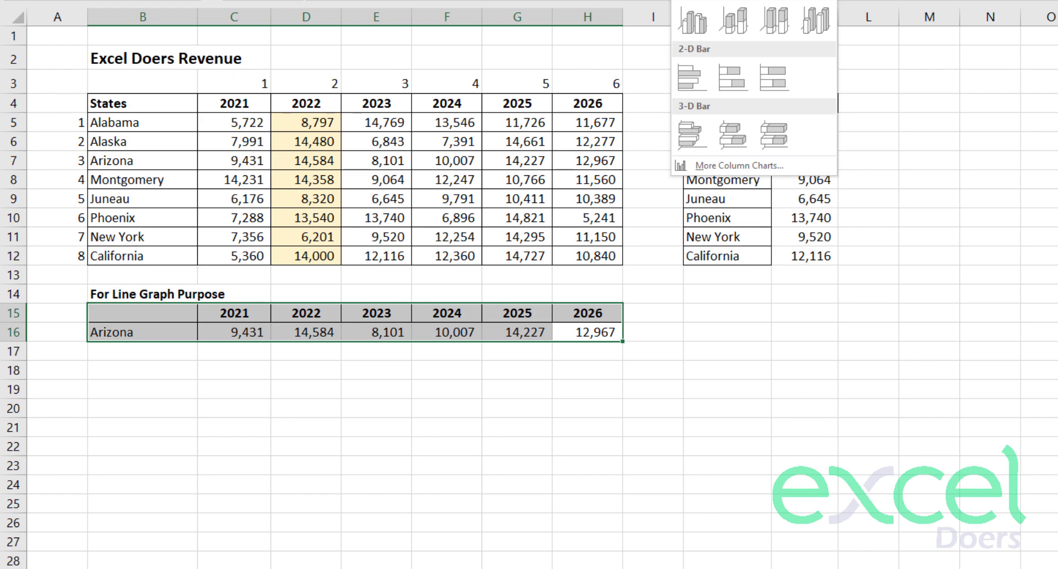
# Step: Open the All Charts gallery for the selected data and preview the bar and column types
pyautogui.click(739, 165)
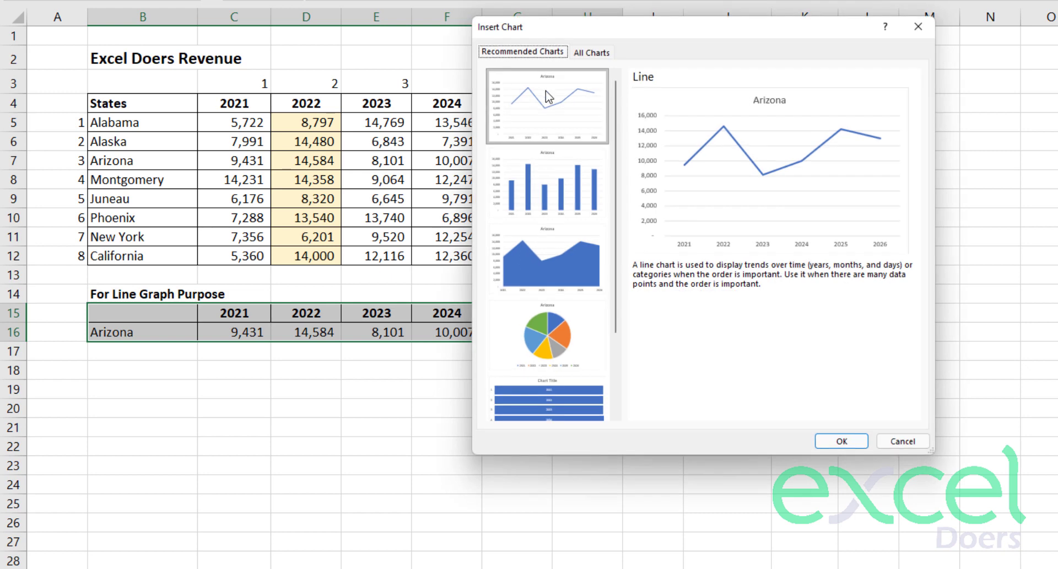
pyautogui.click(592, 53)
pyautogui.moveTo(575, 33); pyautogui.dragTo(540, 11)
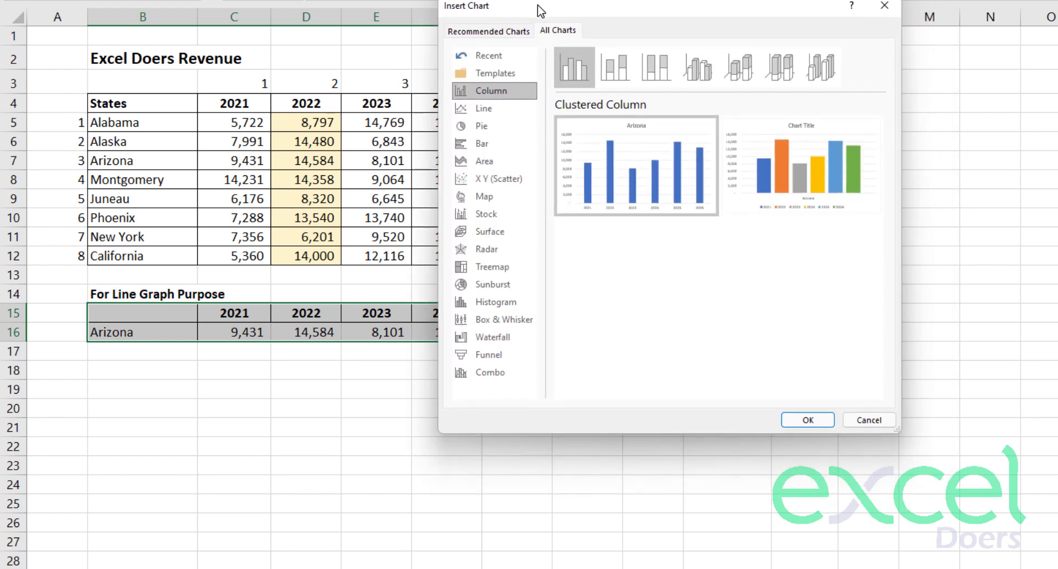
pyautogui.click(499, 139)
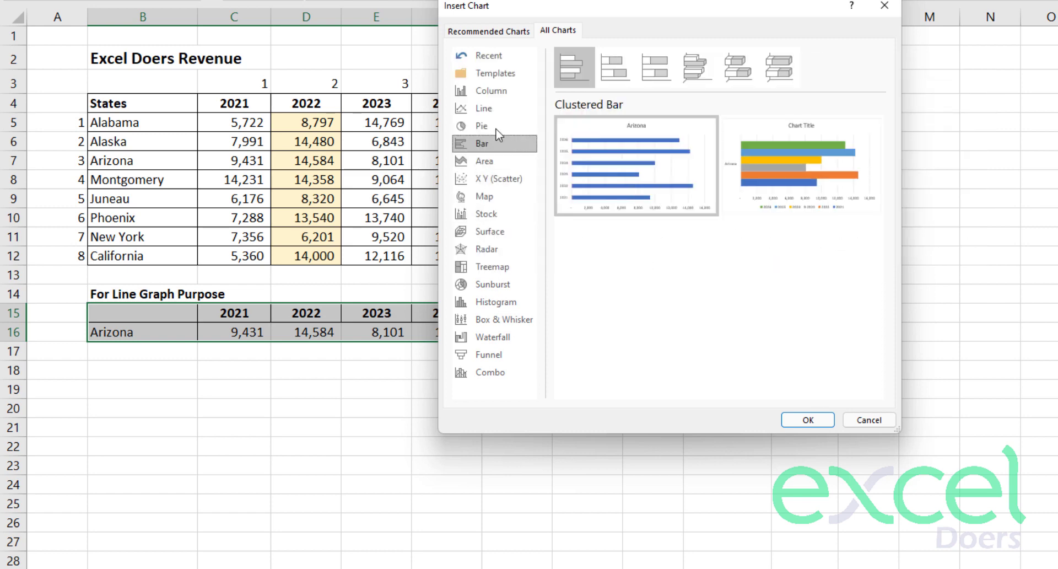
pyautogui.click(492, 91)
pyautogui.moveTo(683, 213)
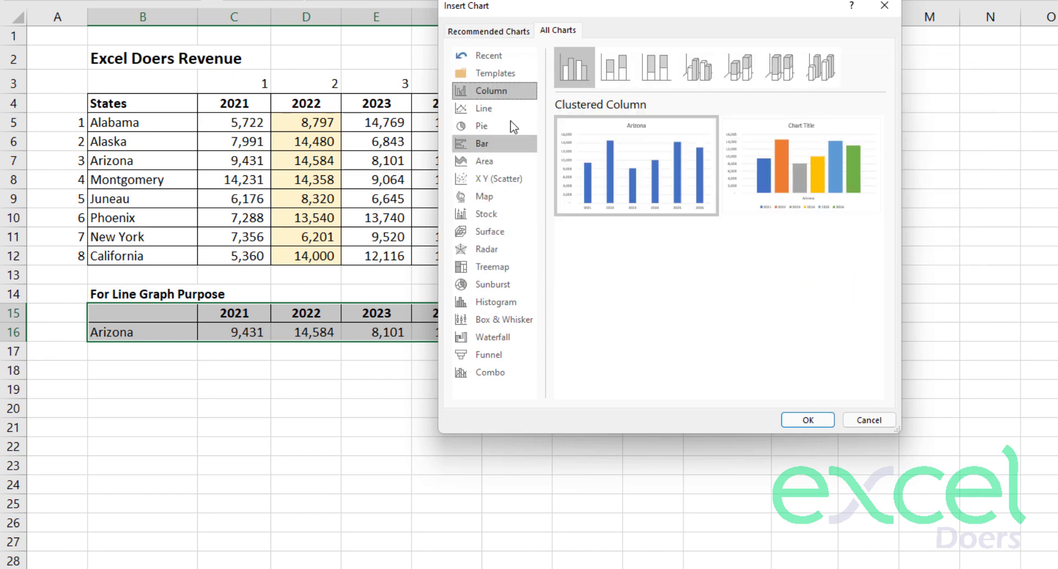
# Step: Insert a Line with Markers chart of Arizona's 2021–2026 revenue
pyautogui.click(479, 109)
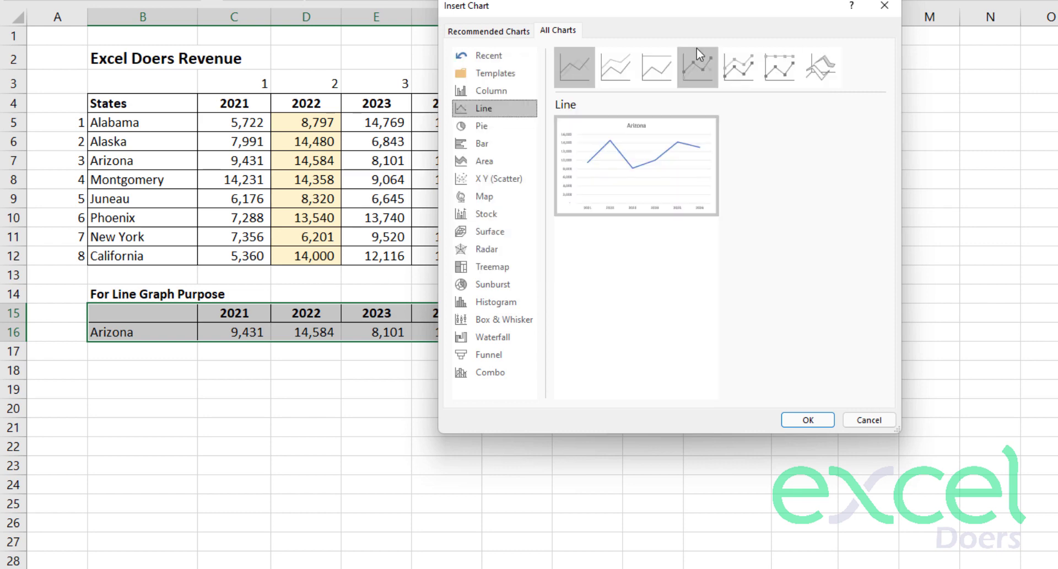
pyautogui.click(626, 67)
pyautogui.click(670, 68)
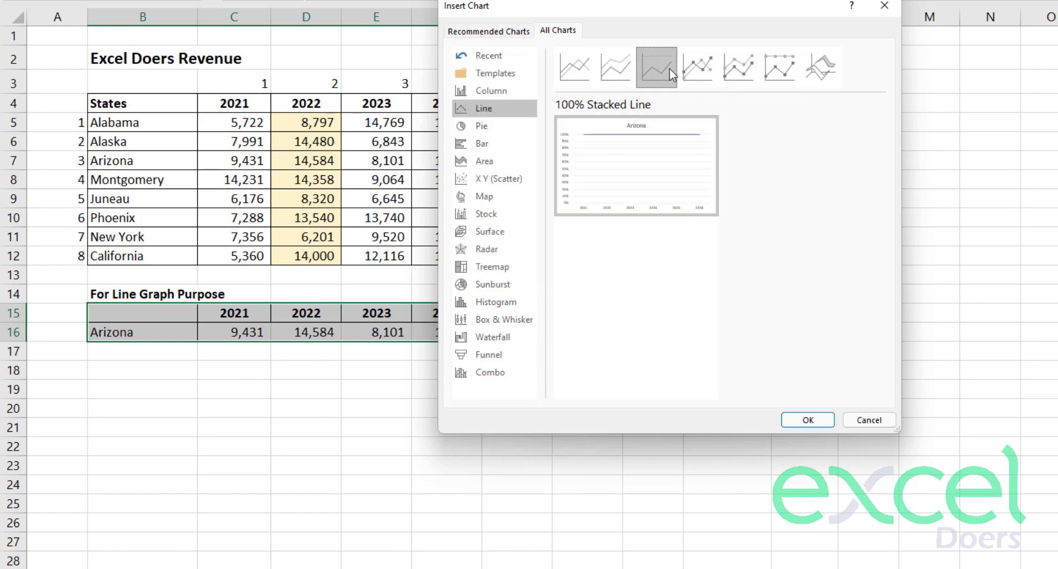
pyautogui.click(706, 68)
pyautogui.moveTo(641, 185)
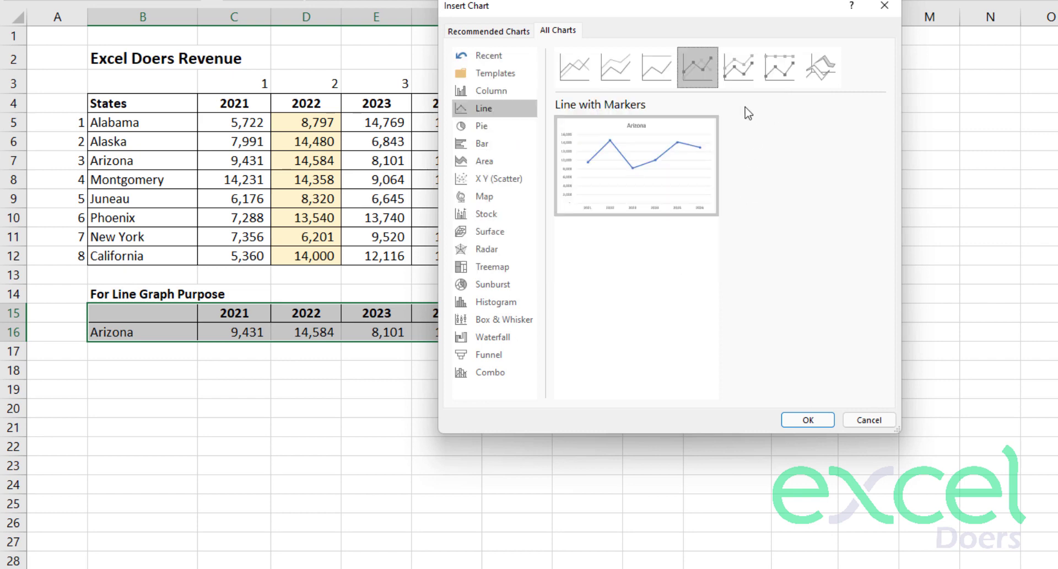
pyautogui.click(570, 69)
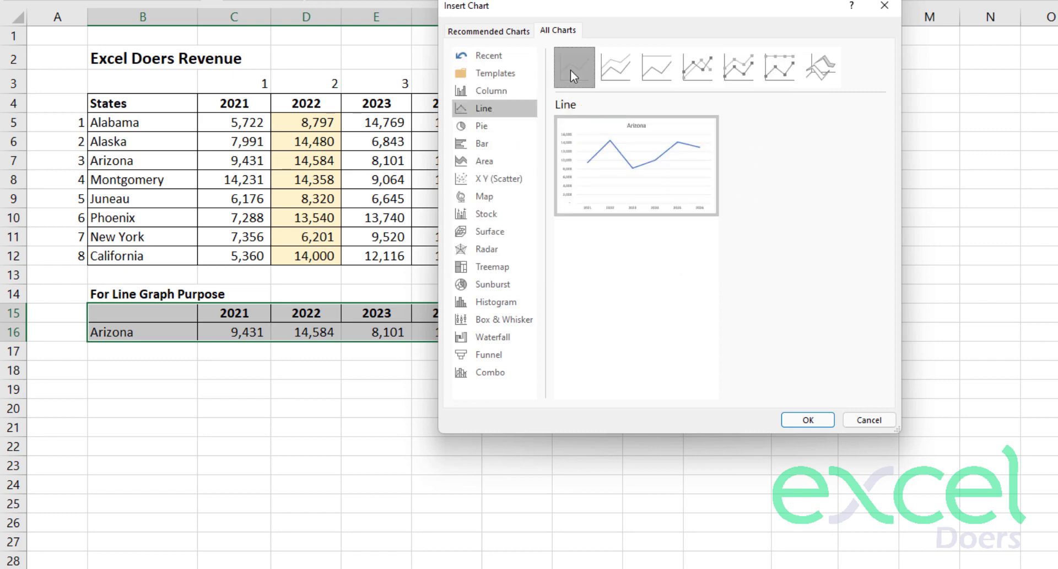
pyautogui.click(690, 66)
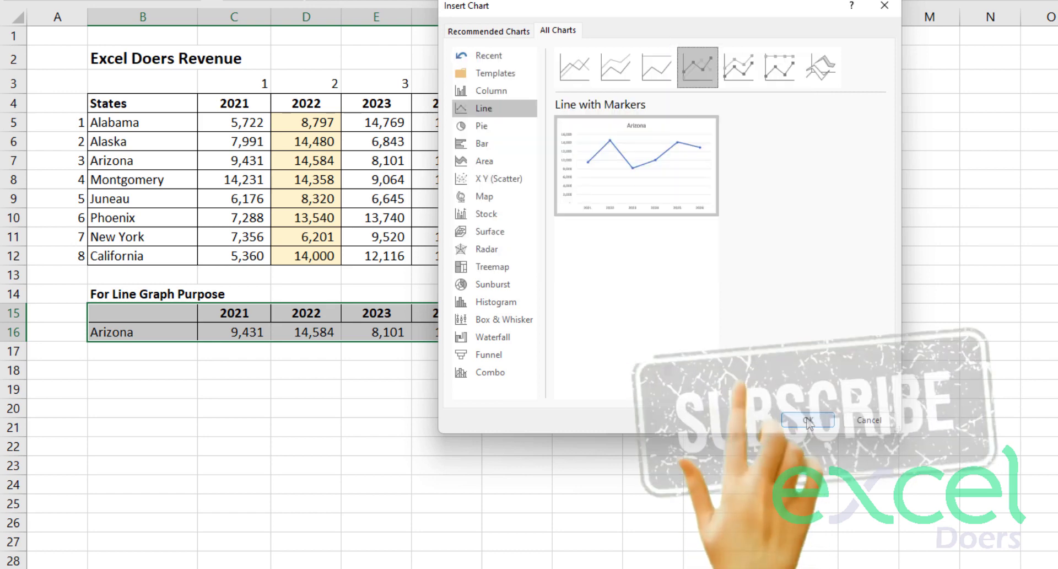
pyautogui.click(800, 416)
# Step: Move the line chart below the data table and enlarge it down to row 35
pyautogui.moveTo(607, 199)
pyautogui.mouseDown()
pyautogui.moveTo(207, 389)
pyautogui.moveTo(837, 304)
pyautogui.moveTo(236, 358)
pyautogui.mouseUp()
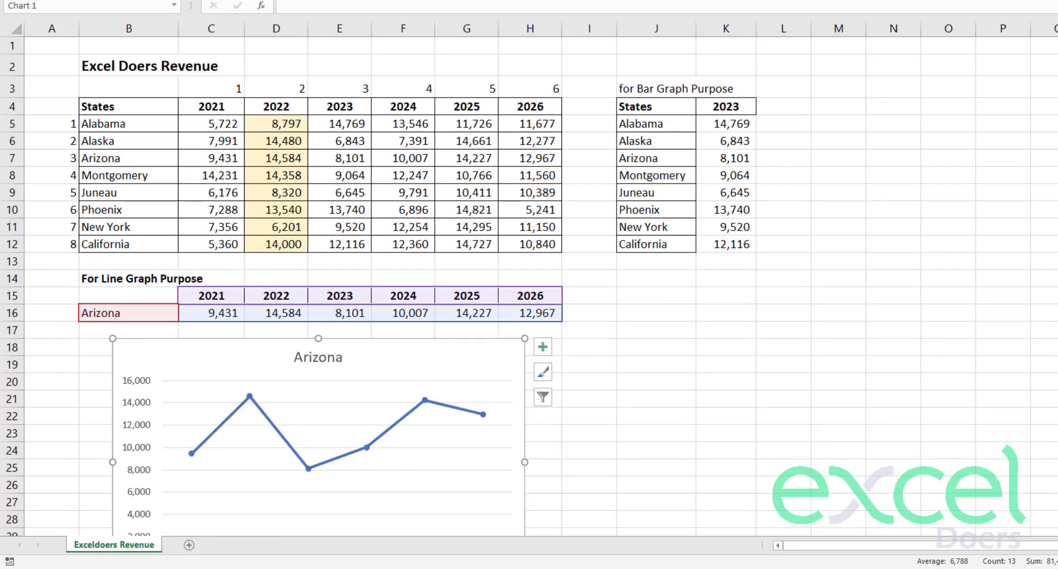
pyautogui.scroll(-3, 728, 481)
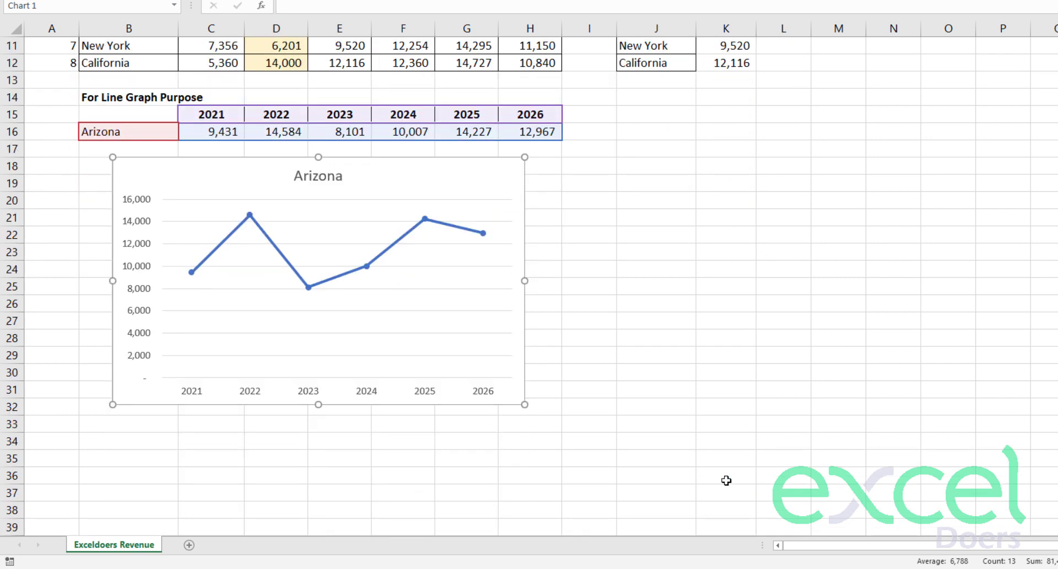
pyautogui.moveTo(523, 405); pyautogui.dragTo(590, 460)
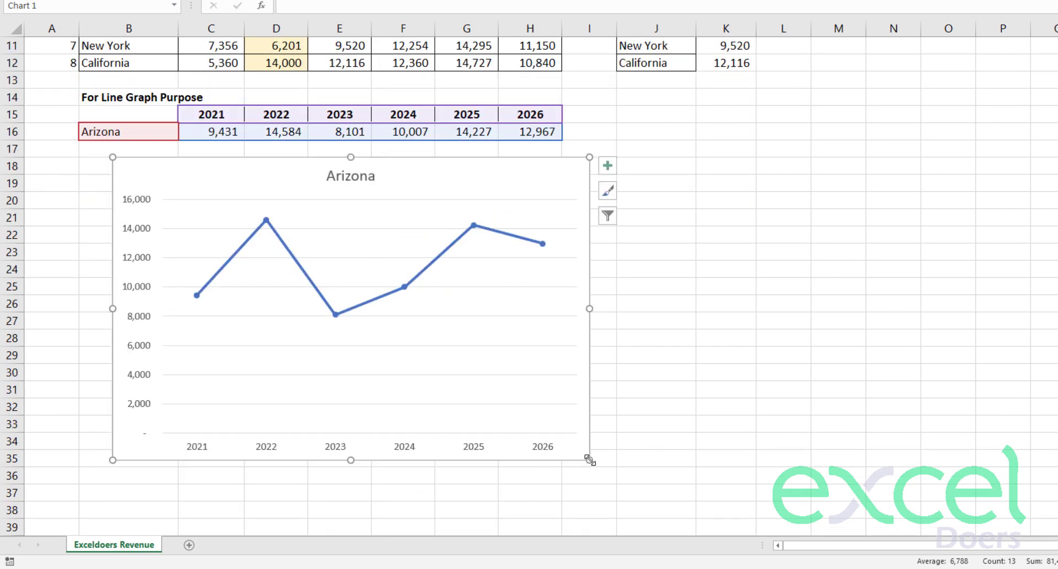
pyautogui.moveTo(164, 171); pyautogui.dragTo(132, 169)
pyautogui.click(783, 234)
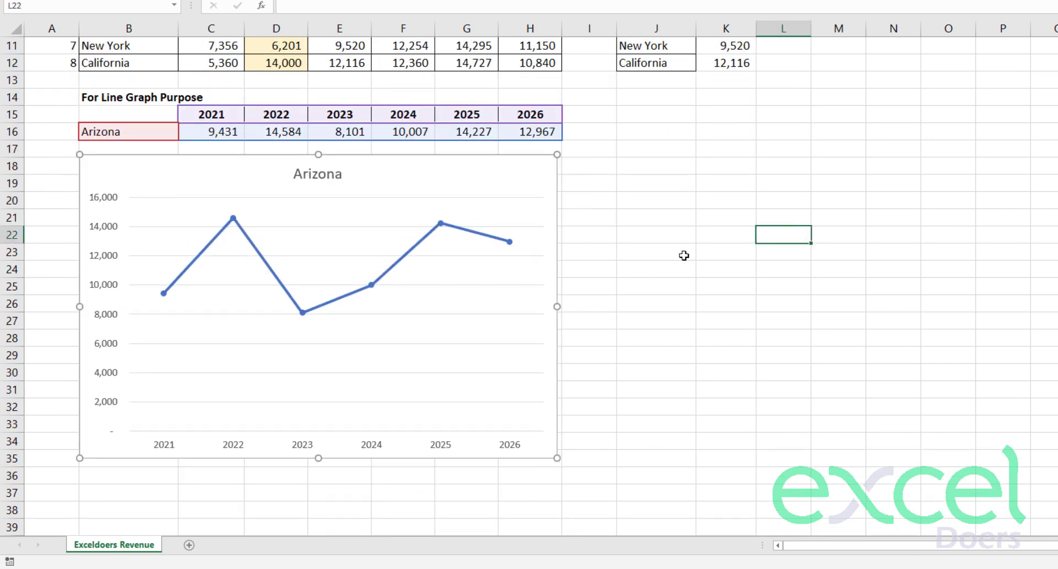
# Step: Copy Phoenix from B10 into B16 so the line chart shows Phoenix
pyautogui.scroll(3, 71, 256)
pyautogui.click(106, 211)
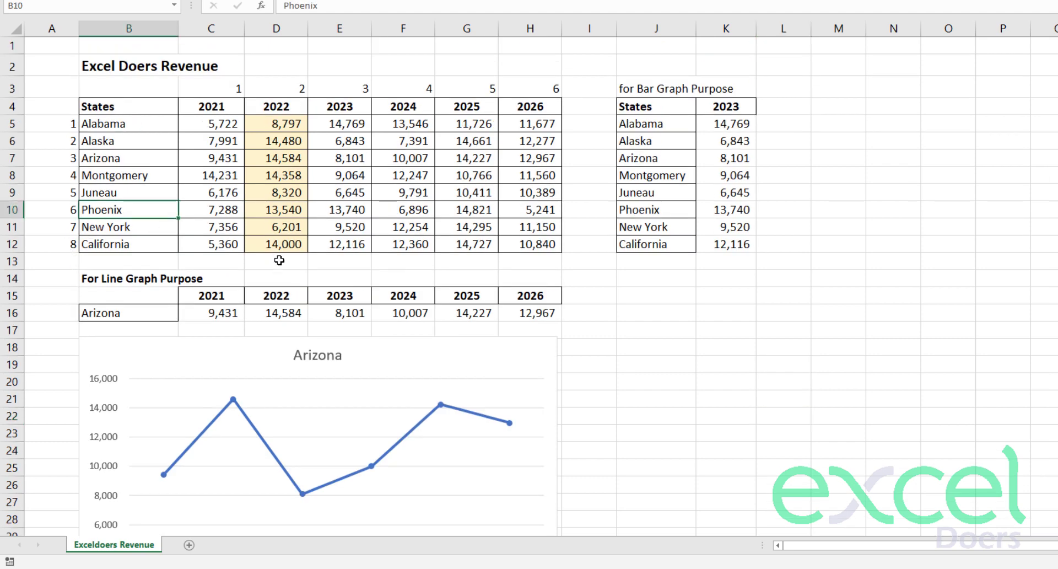
pyautogui.hotkey('ctrl', 'c')
pyautogui.click(143, 311)
pyautogui.hotkey('ctrl', 'v')
pyautogui.scroll(-2, 342, 311)
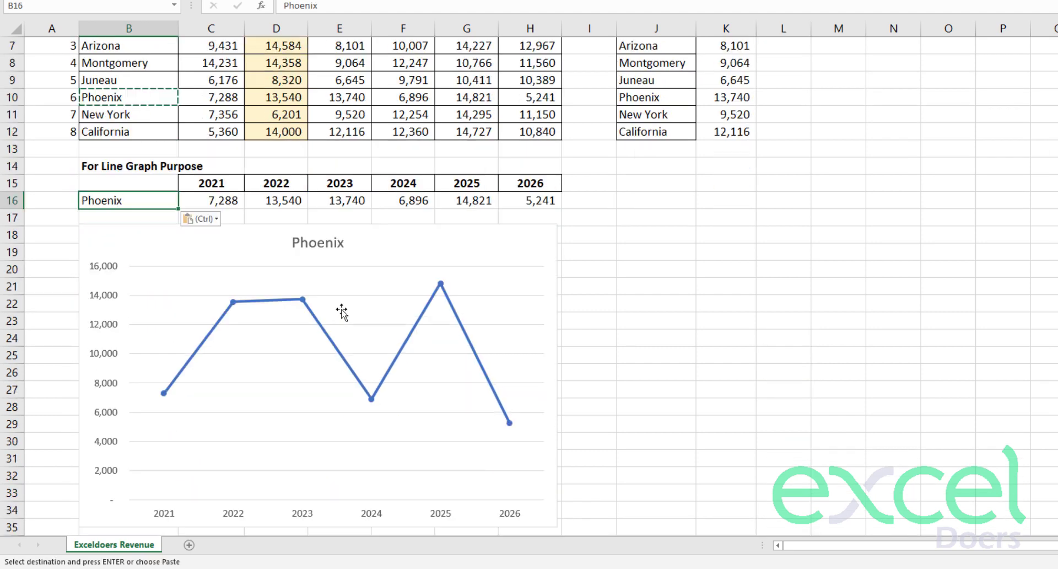
pyautogui.click(704, 309)
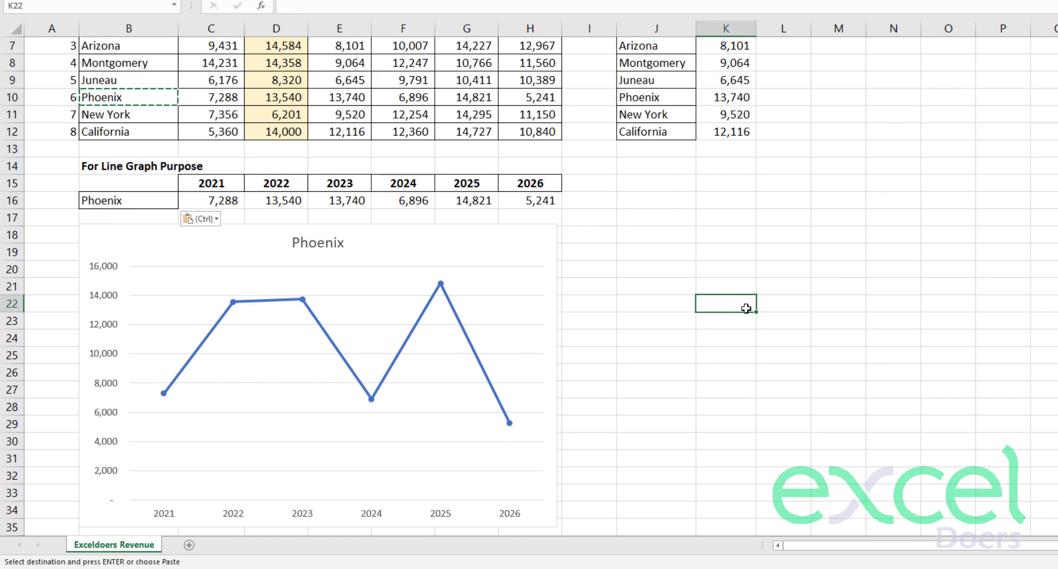
pyautogui.scroll(2, 748, 308)
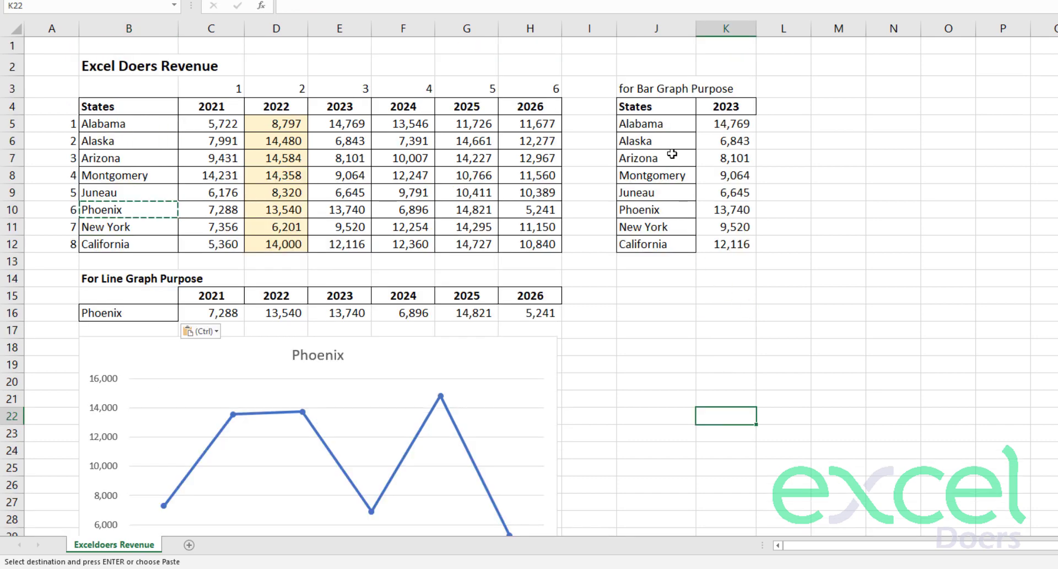
# Step: Select J4:K12 and insert a Clustered Column chart of 2023 revenue by state
pyautogui.moveTo(666, 111); pyautogui.dragTo(726, 247)
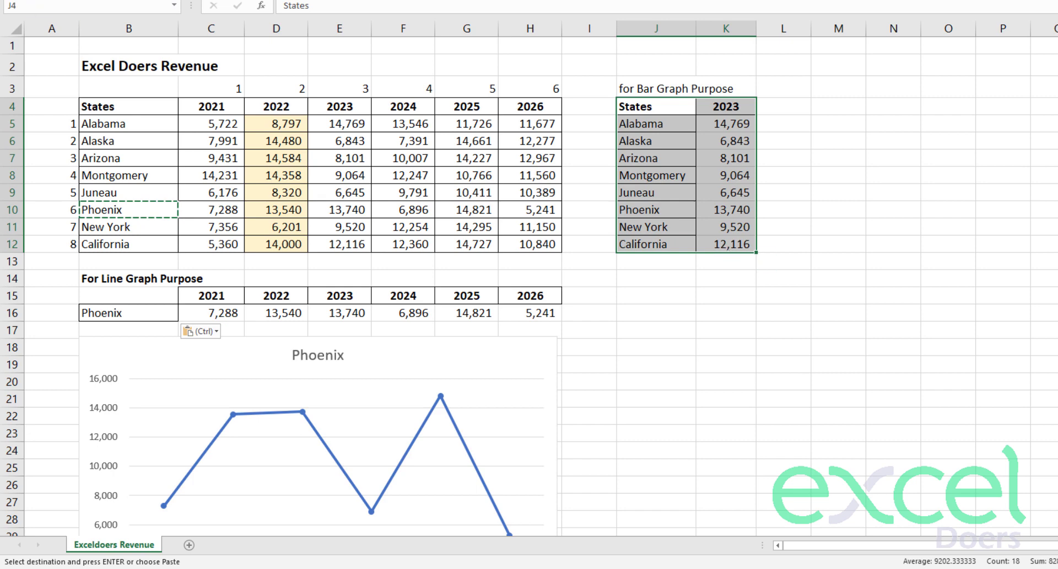
pyautogui.hotkey('alt', 'n')
pyautogui.press('r')
pyautogui.click(530, 60)
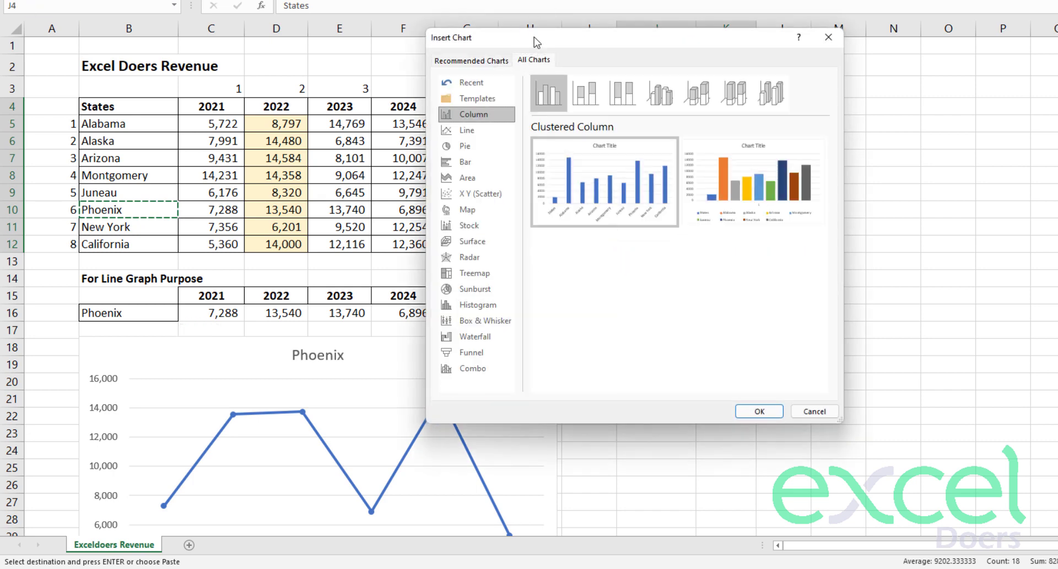
pyautogui.moveTo(532, 30); pyautogui.dragTo(513, 15)
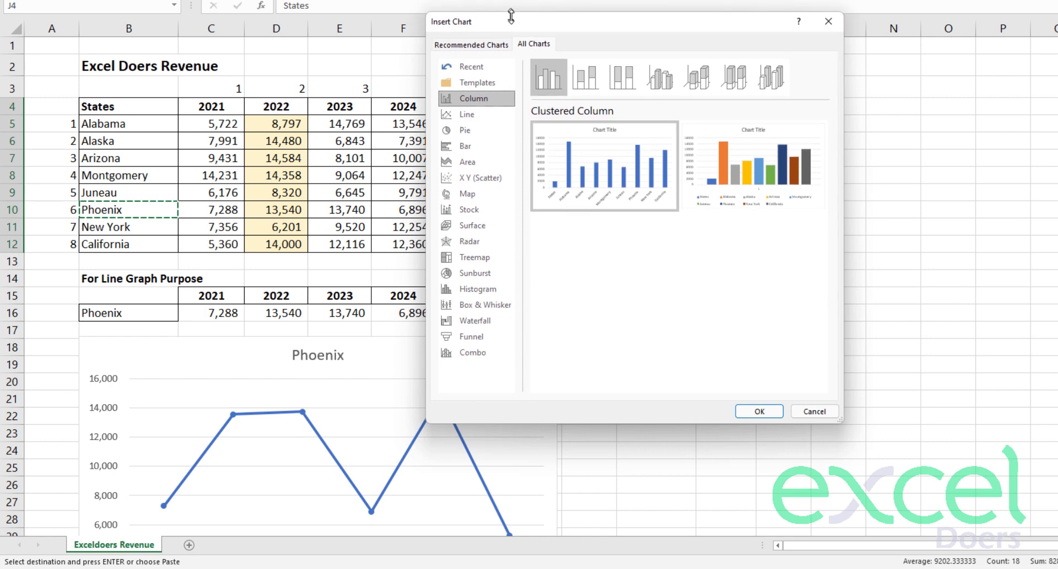
pyautogui.click(474, 149)
pyautogui.moveTo(606, 144)
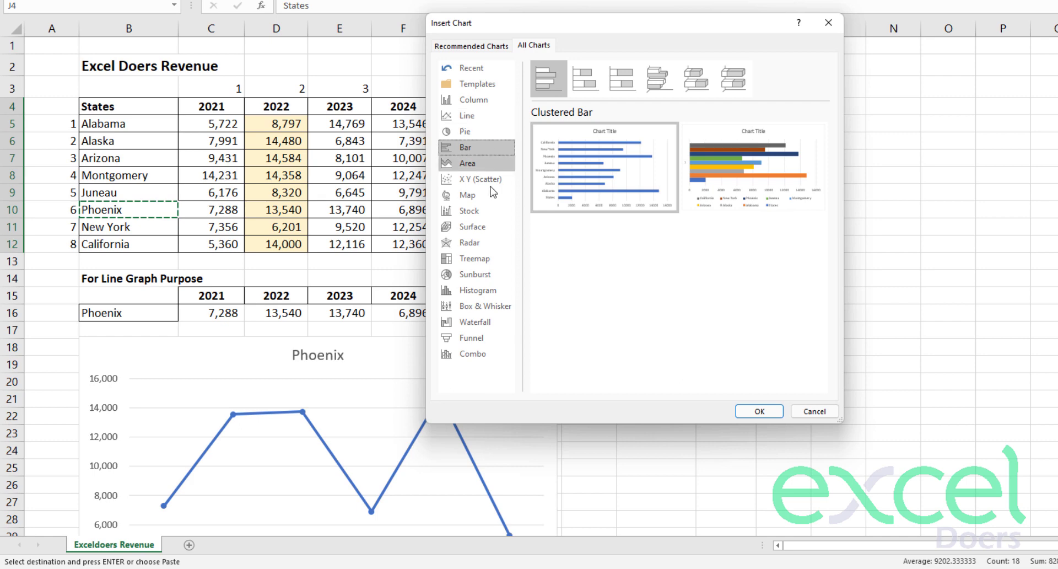
pyautogui.click(474, 99)
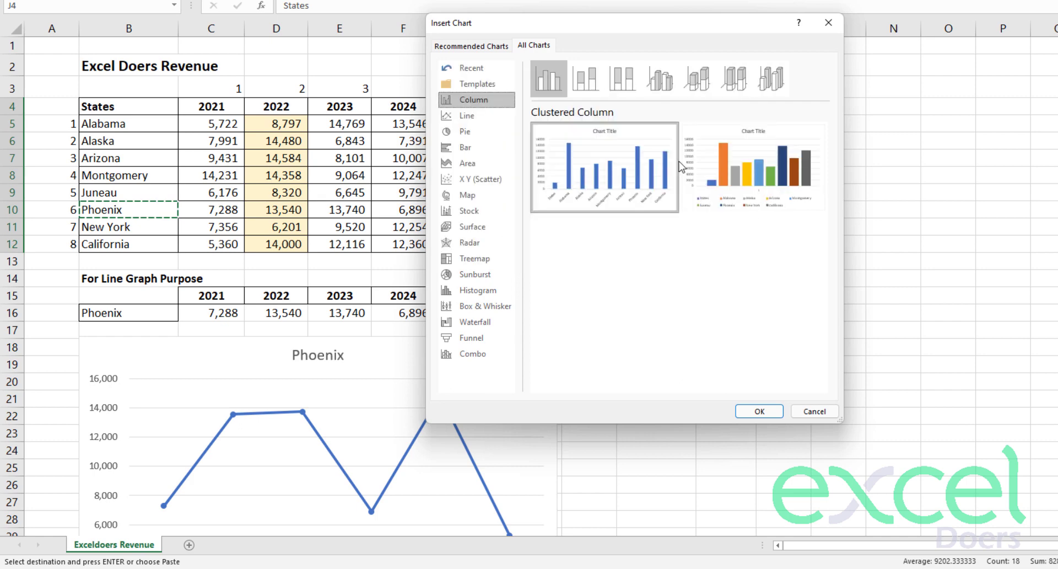
pyautogui.moveTo(631, 212)
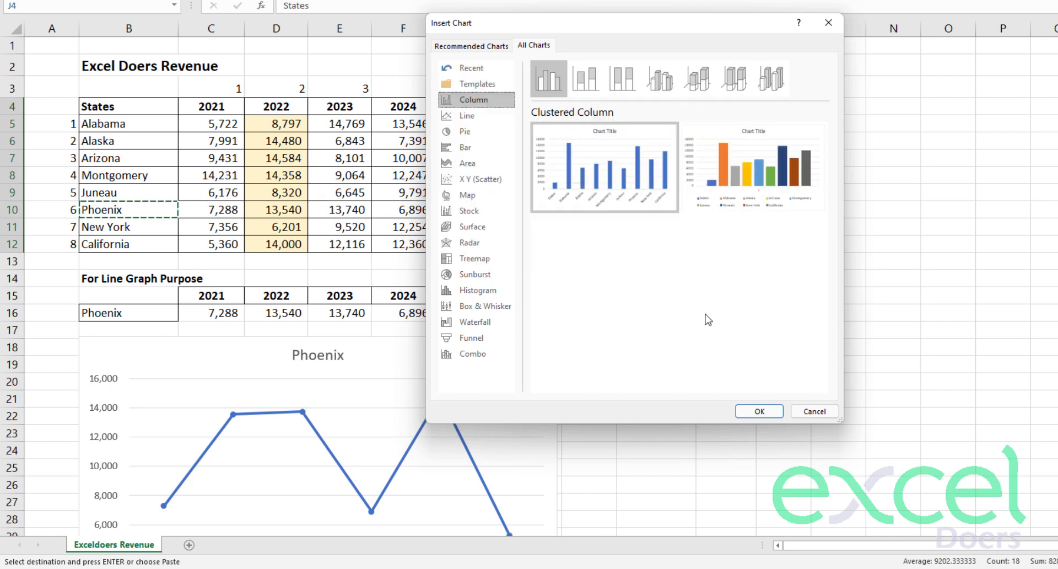
pyautogui.click(756, 411)
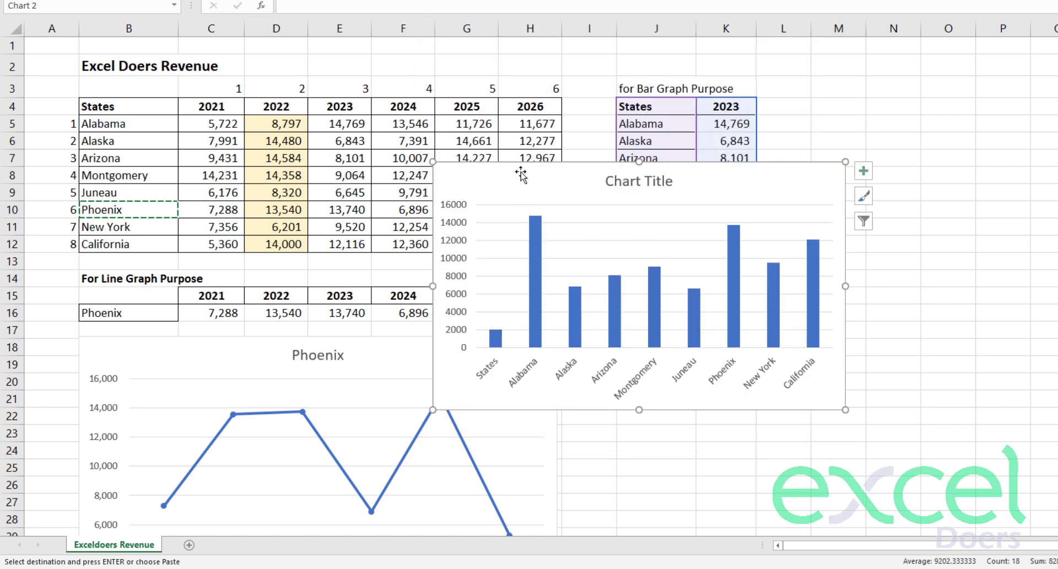
# Step: Move the column chart beside the Phoenix line chart and title it 'States Comparison'
pyautogui.moveTo(520, 170); pyautogui.dragTo(656, 356)
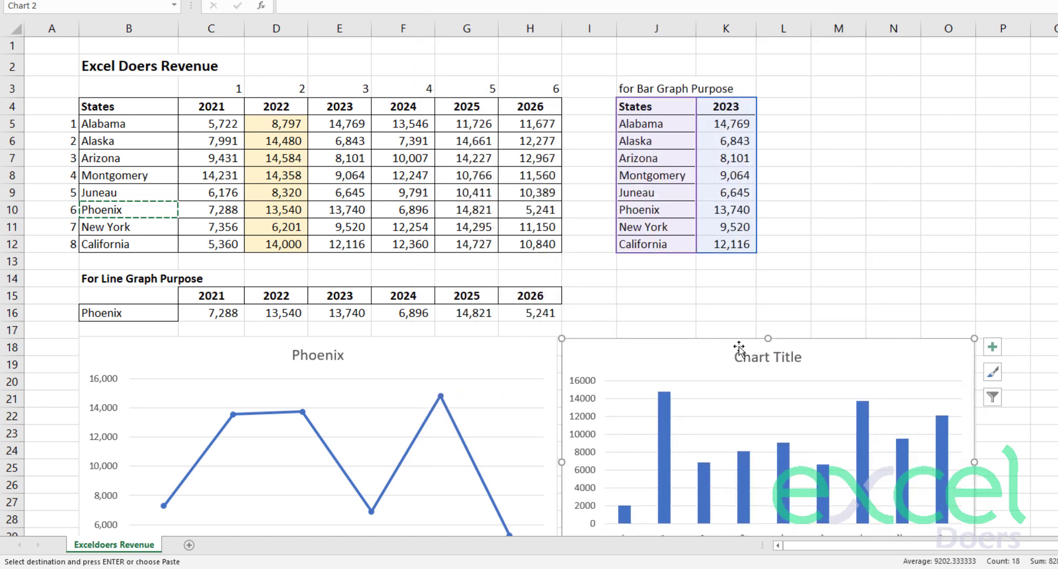
pyautogui.scroll(-2, 727, 342)
pyautogui.click(738, 246)
pyautogui.tripleClick(738, 246)
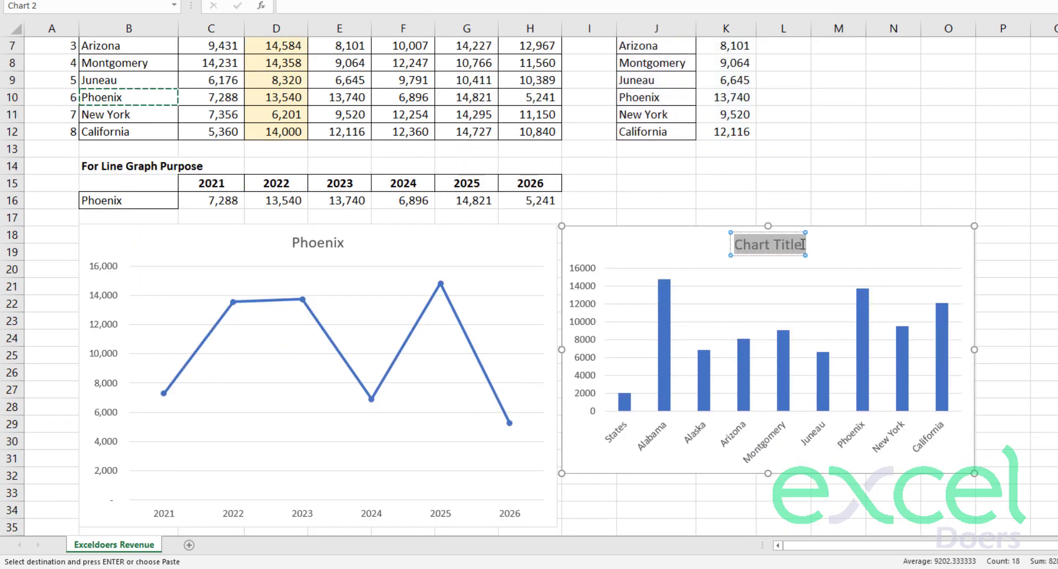
pyautogui.write('States')
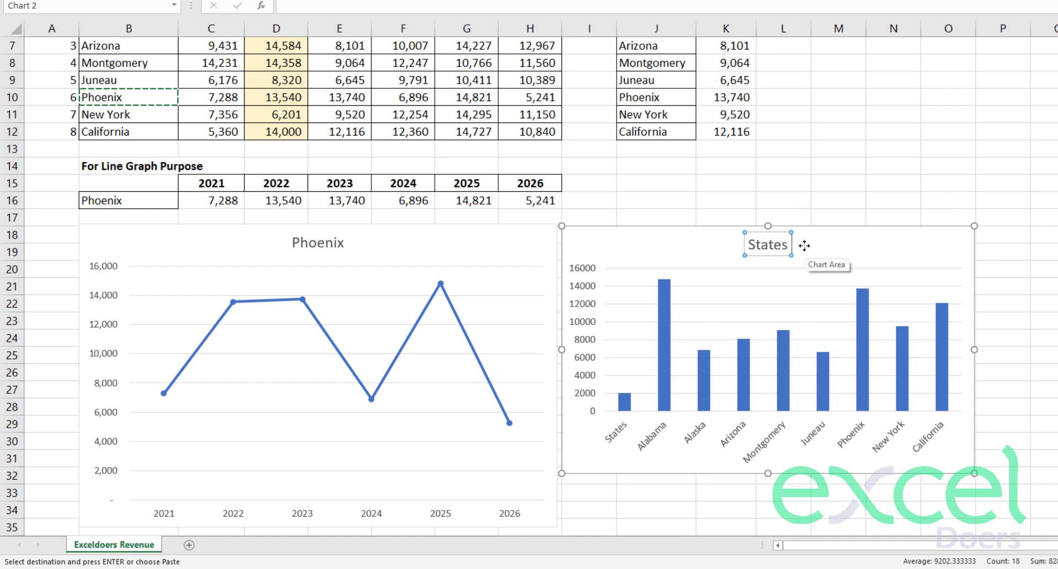
pyautogui.write(' Com')
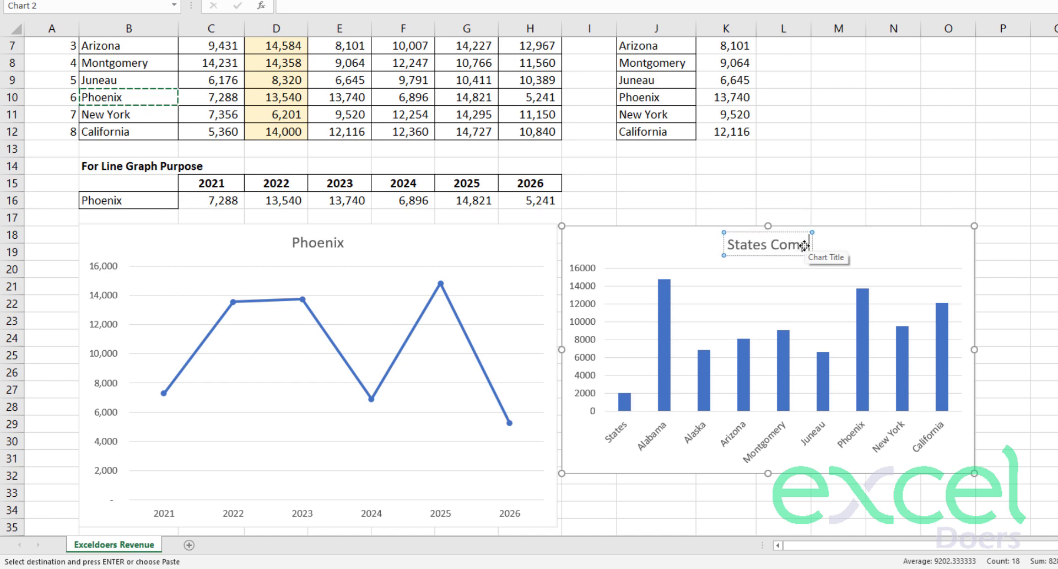
pyautogui.write('parison')
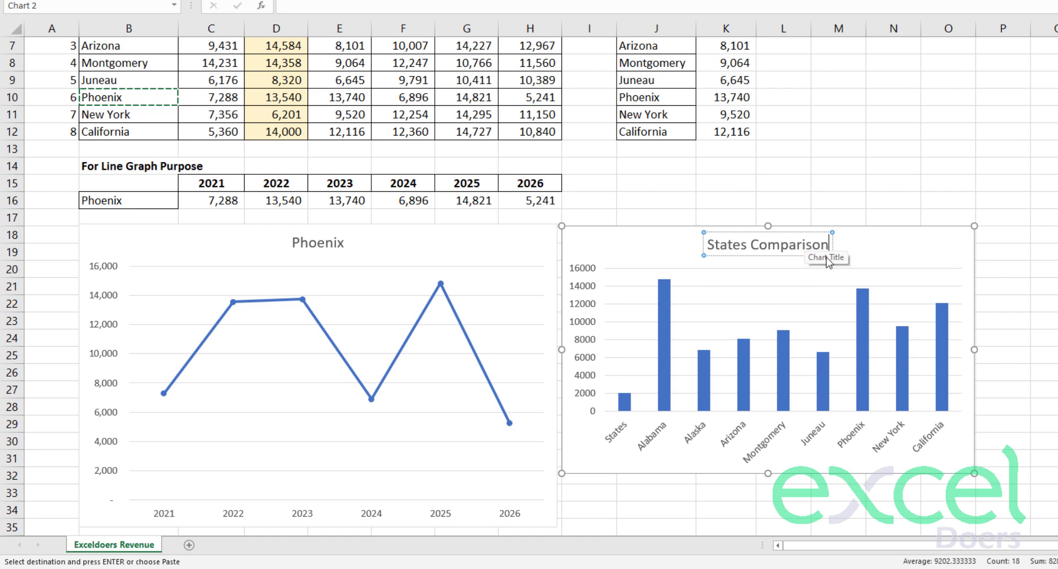
pyautogui.click(806, 181)
# Step: Enlarge the States Comparison chart from its lower corner handle
pyautogui.scroll(-1, 884, 339)
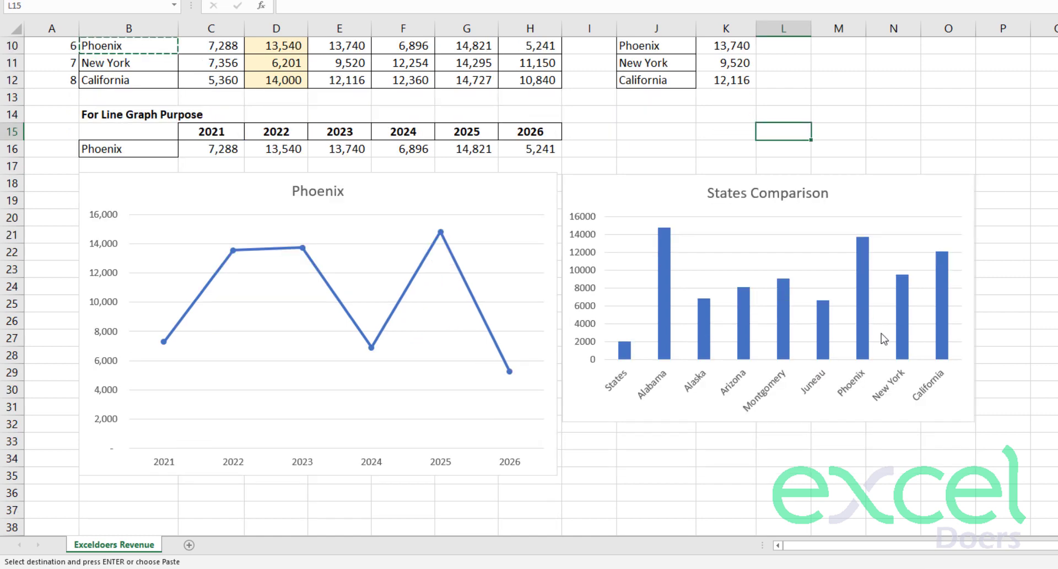
pyautogui.click(972, 421)
pyautogui.moveTo(975, 422); pyautogui.dragTo(992, 478)
pyautogui.scroll(3, 970, 331)
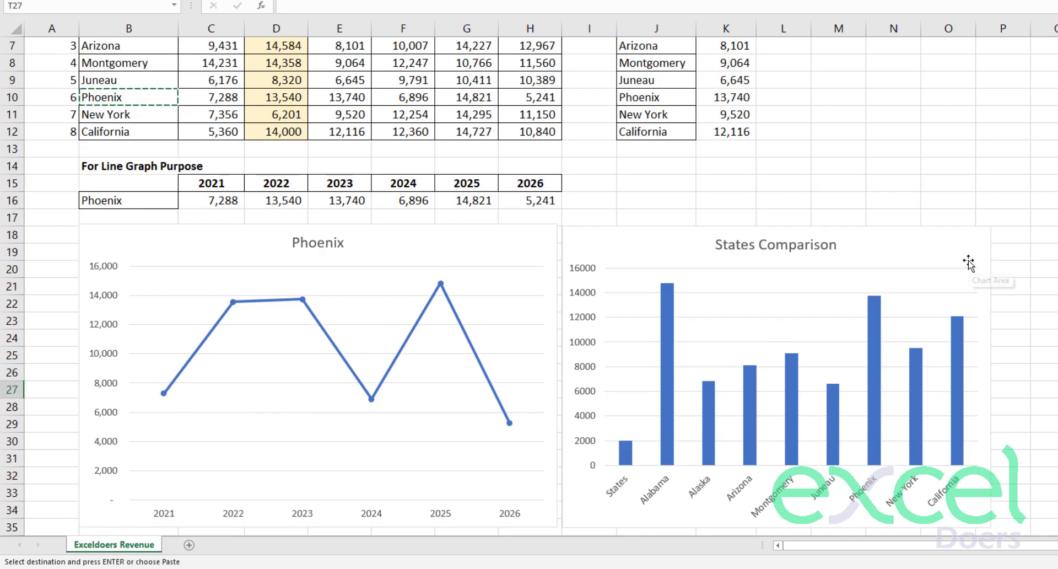
# Step: Add data labels above the Phoenix line chart's points with a light gold fill
pyautogui.click(530, 238)
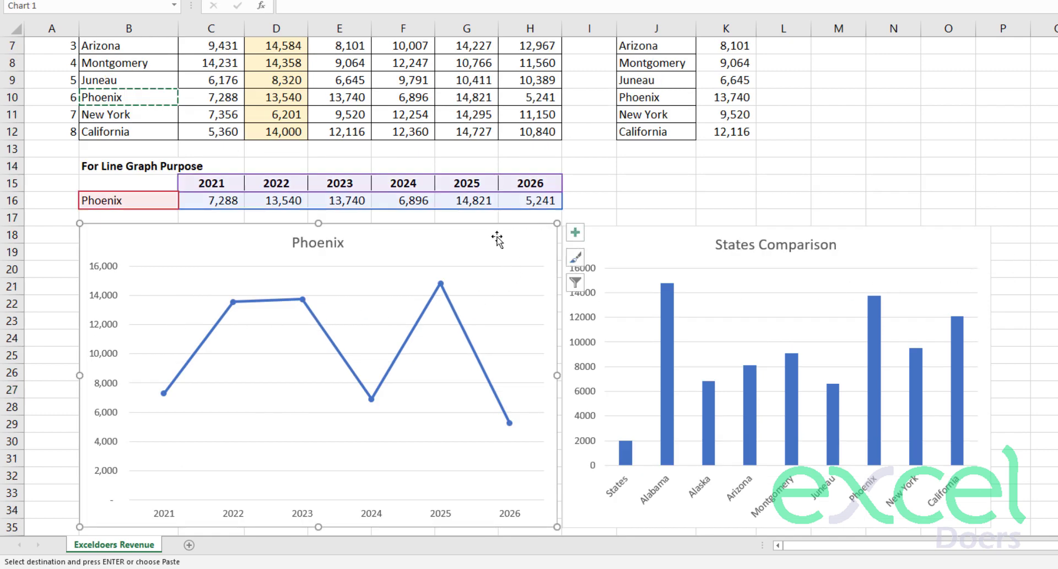
pyautogui.click(576, 234)
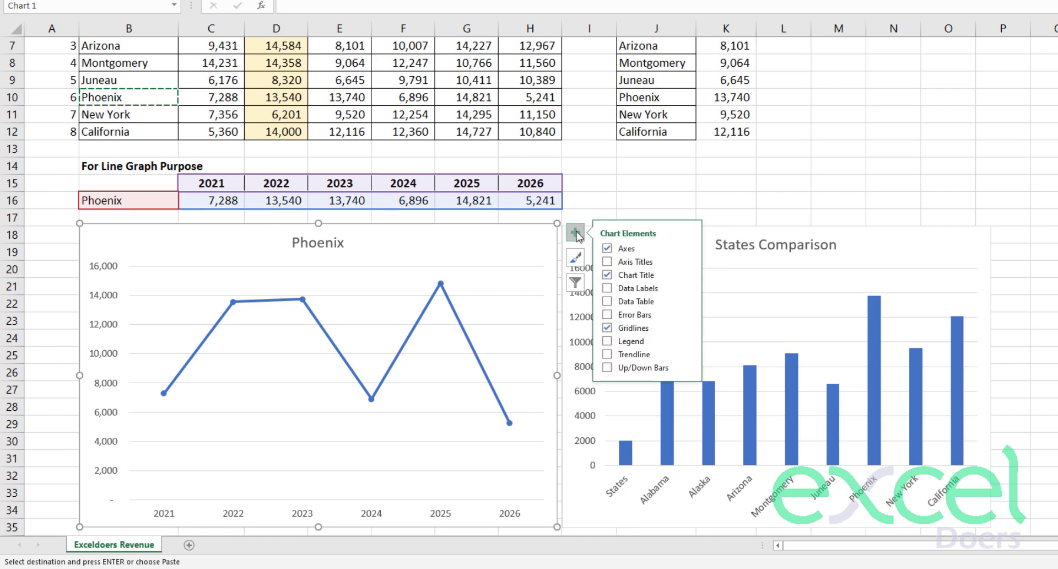
pyautogui.click(608, 287)
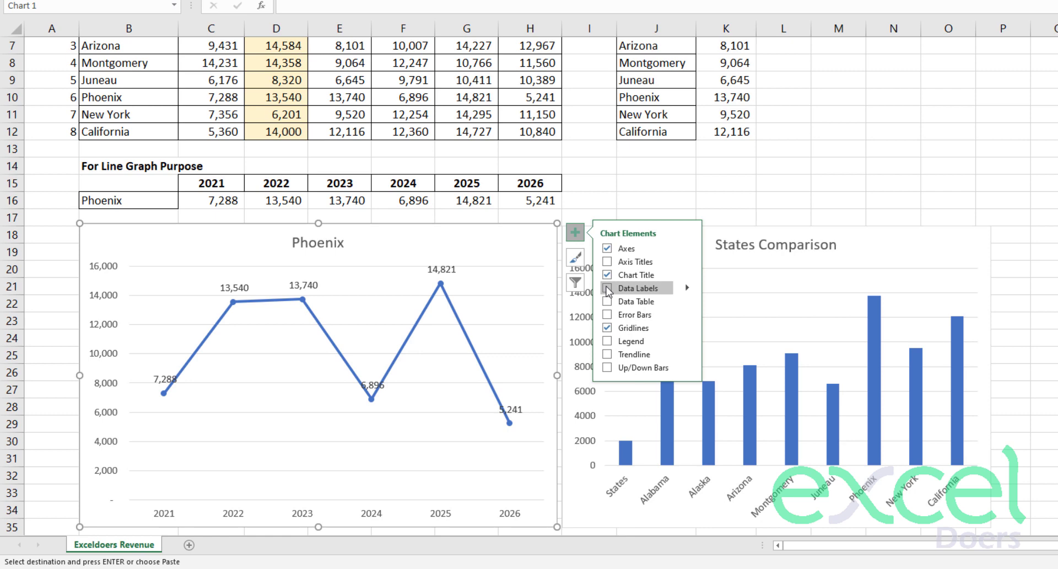
pyautogui.click(688, 288)
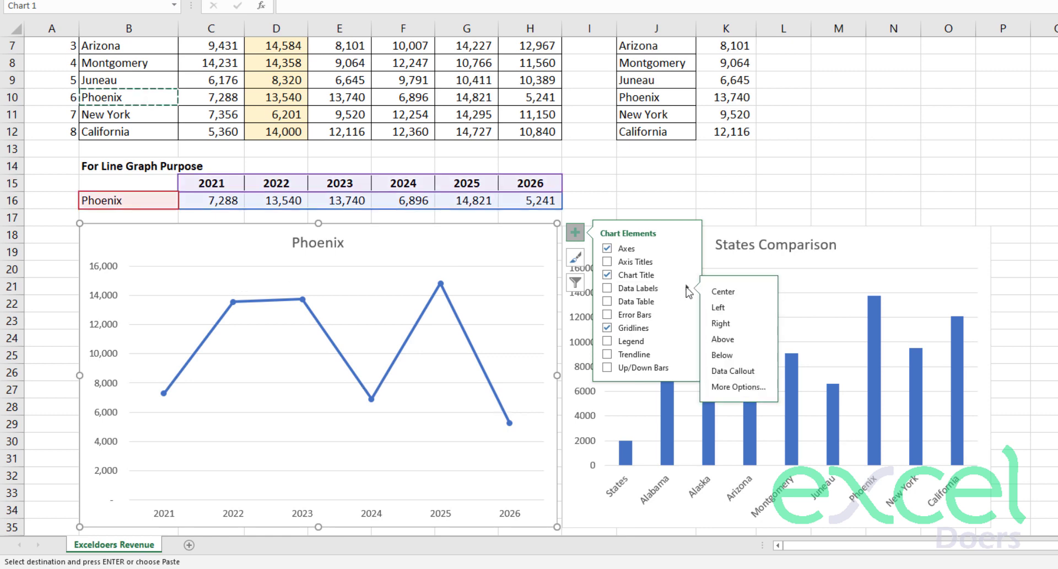
pyautogui.click(725, 341)
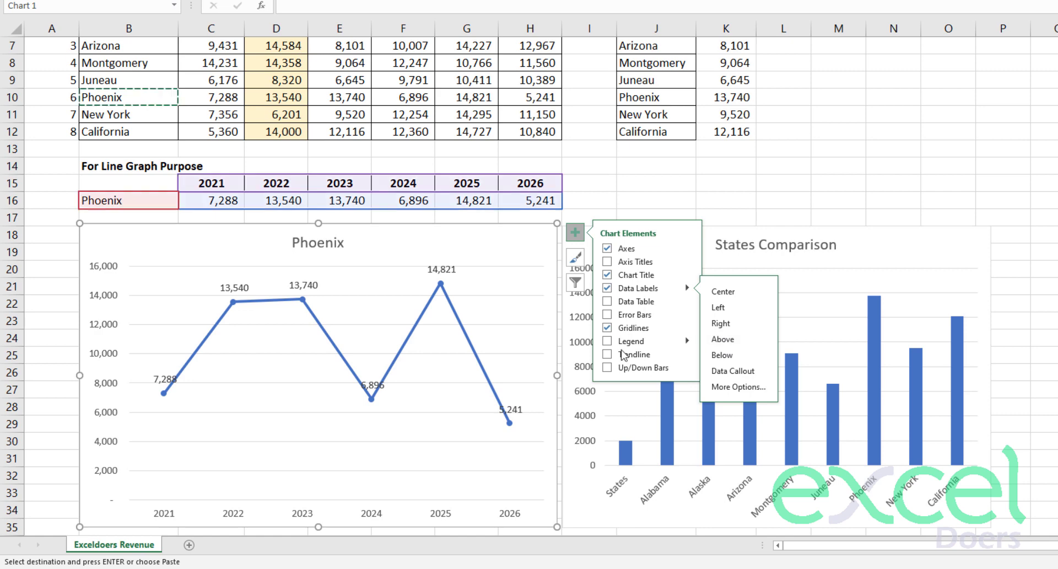
pyautogui.click(427, 269)
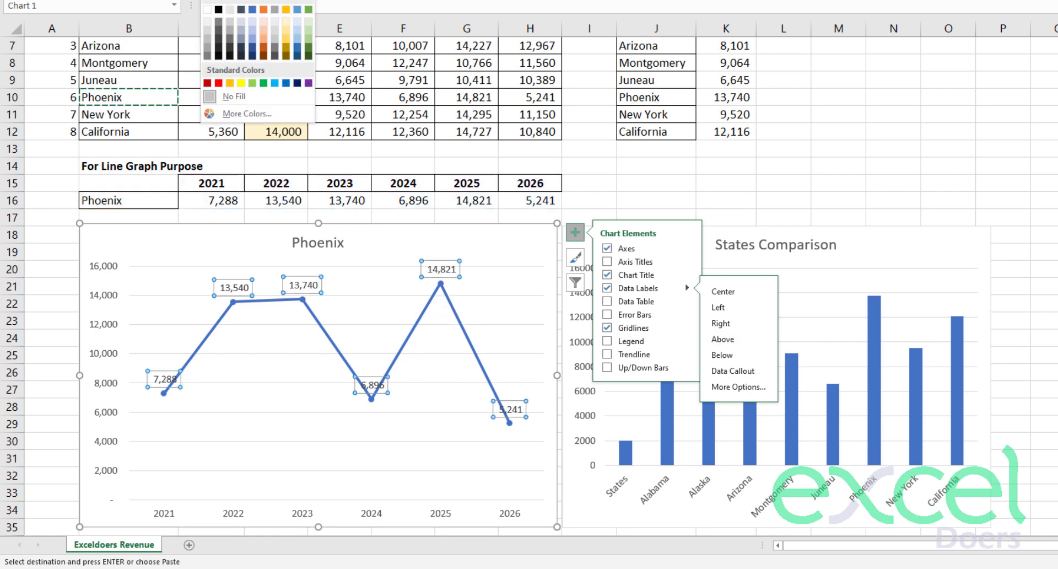
pyautogui.click(292, 21)
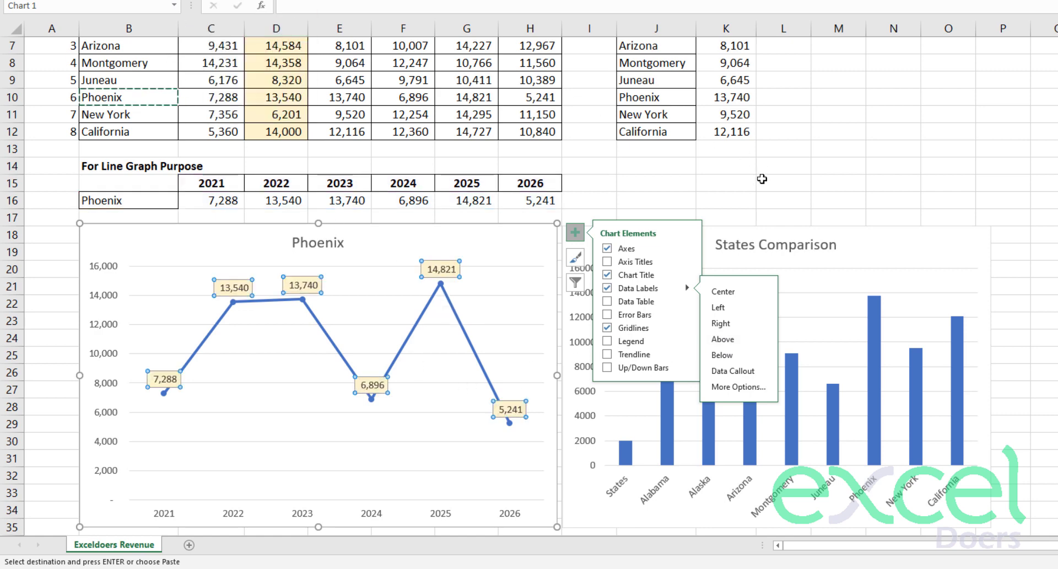
pyautogui.click(722, 197)
# Step: Add data labels above the bars of the States Comparison chart
pyautogui.scroll(-1, 635, 219)
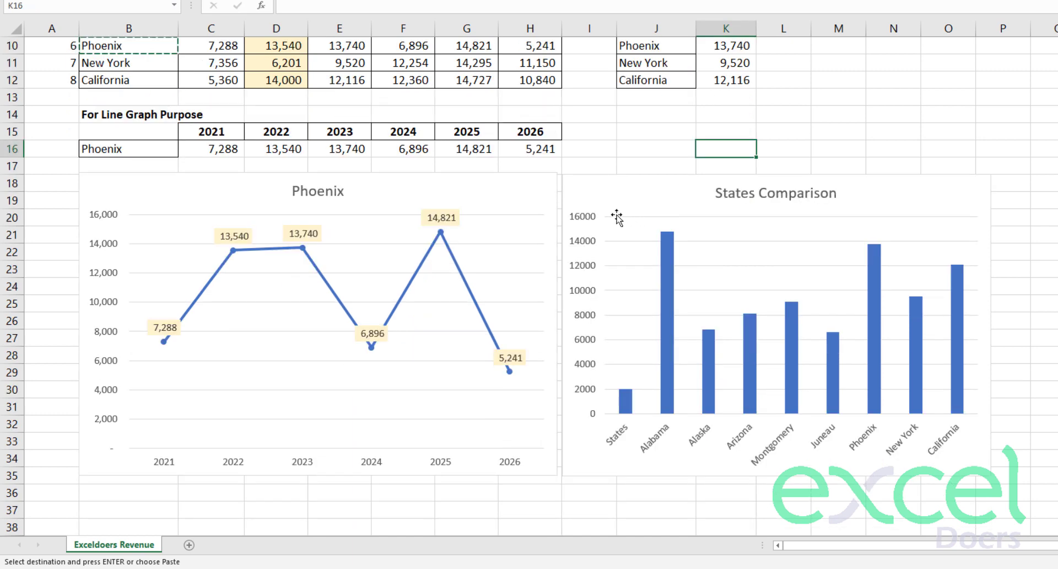
pyautogui.click(880, 212)
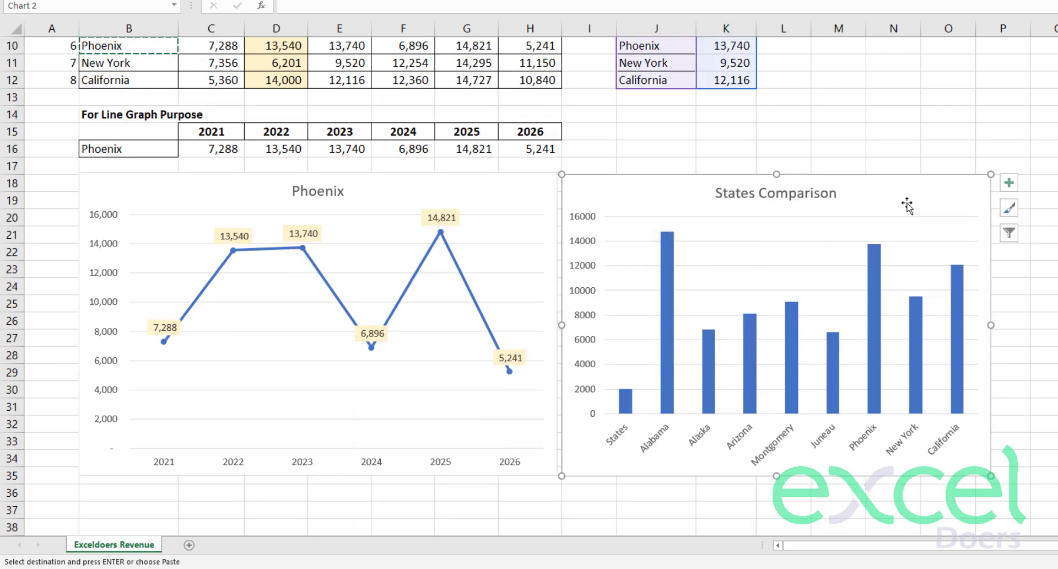
pyautogui.click(1016, 184)
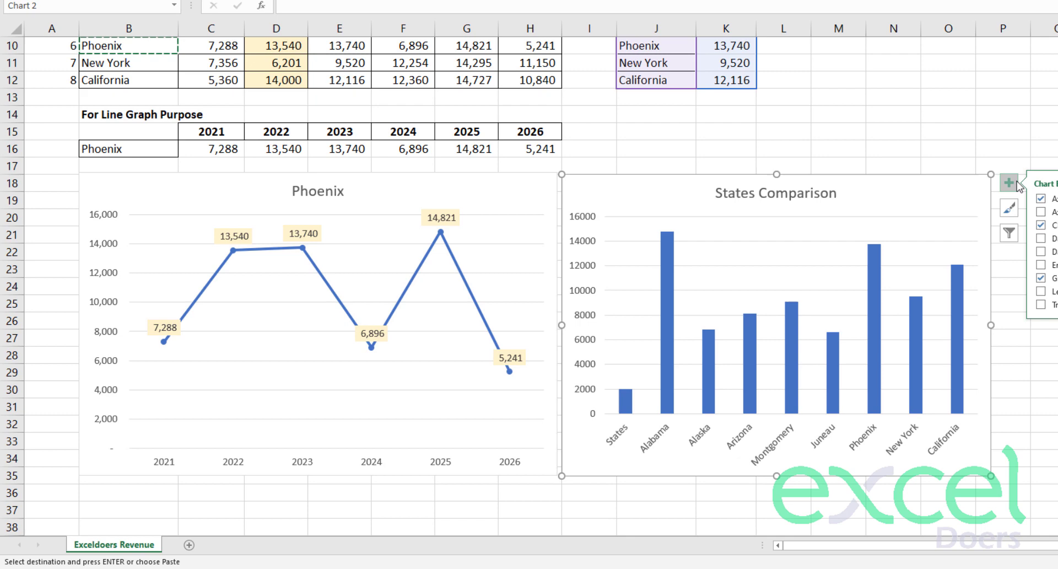
pyautogui.click(1041, 238)
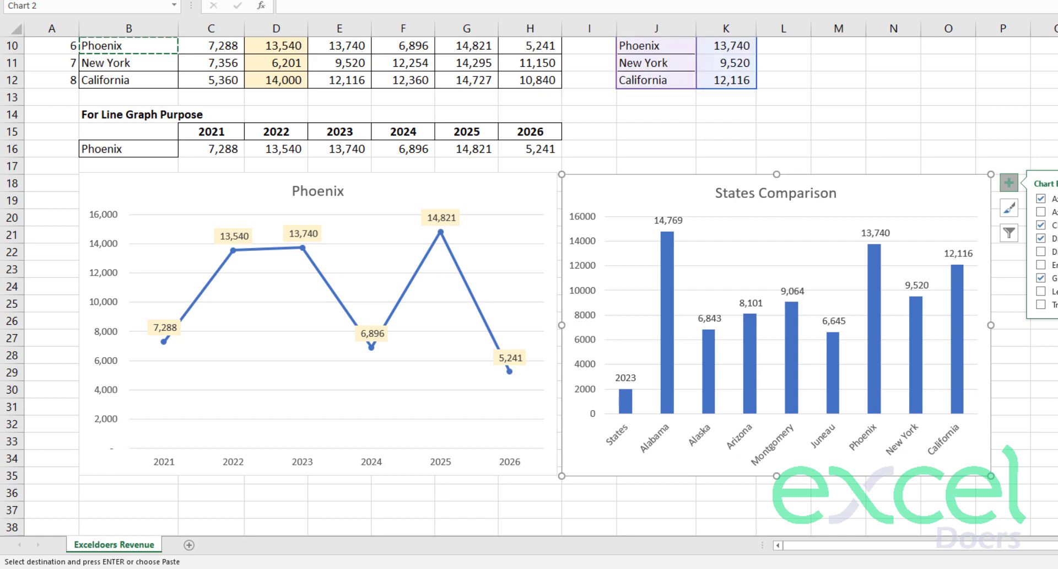
pyautogui.click(883, 233)
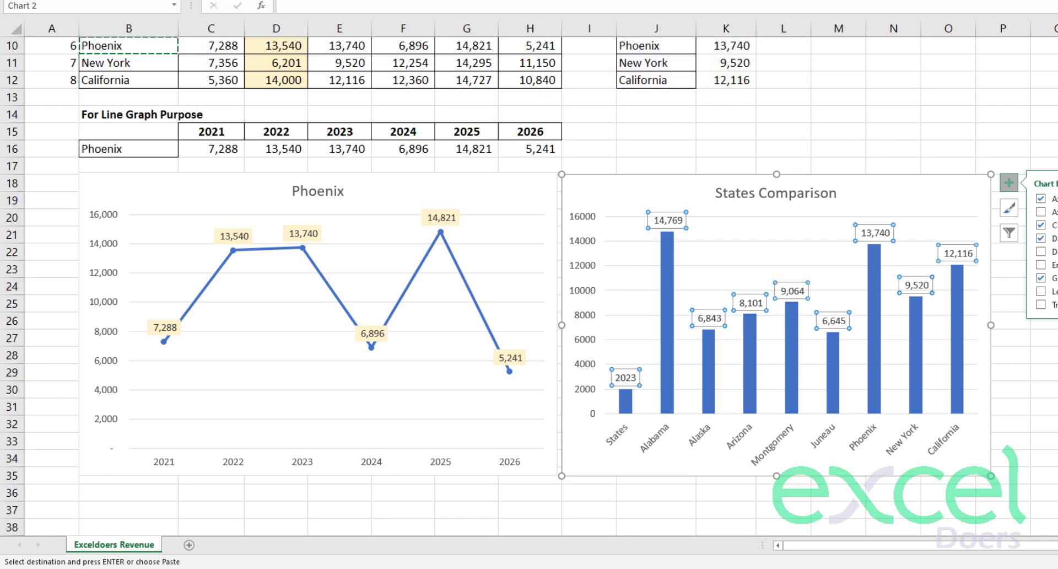
pyautogui.click(914, 97)
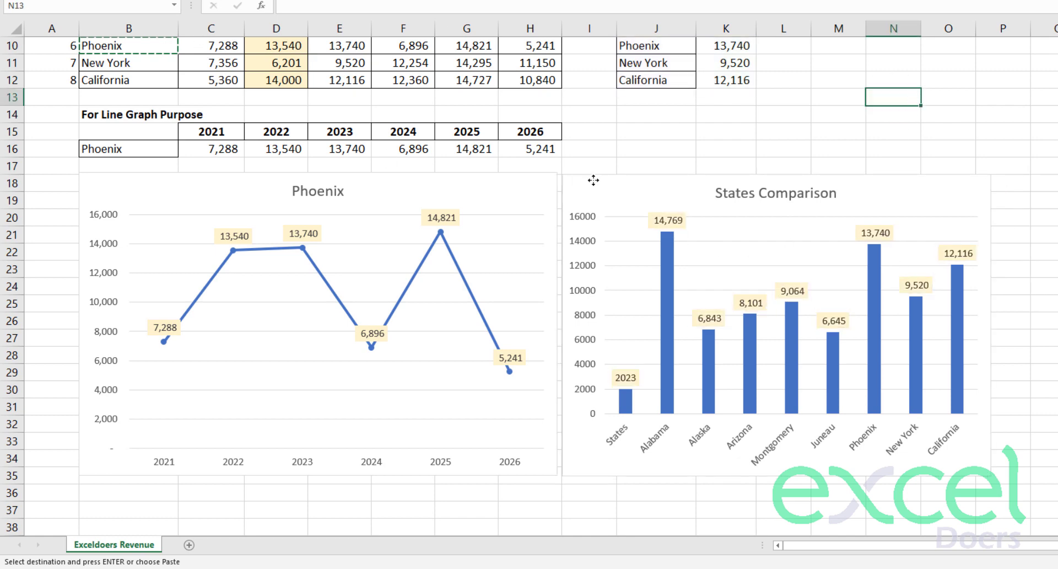
# Step: Reposition and resize the States Comparison chart beside the Phoenix line chart
pyautogui.moveTo(594, 178); pyautogui.dragTo(110, 179)
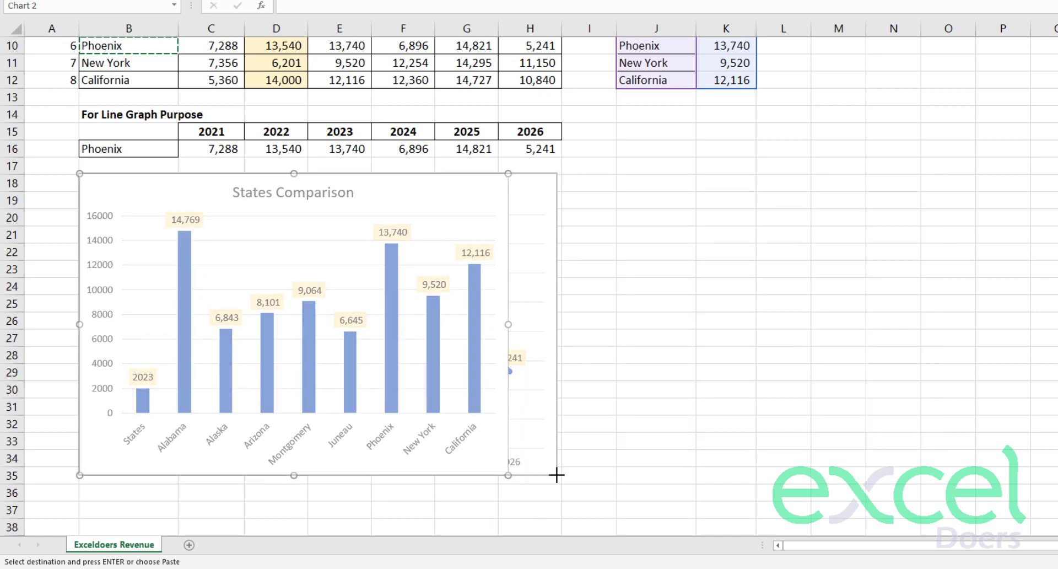
pyautogui.moveTo(508, 475); pyautogui.dragTo(556, 475)
pyautogui.moveTo(730, 250); pyautogui.dragTo(950, 189)
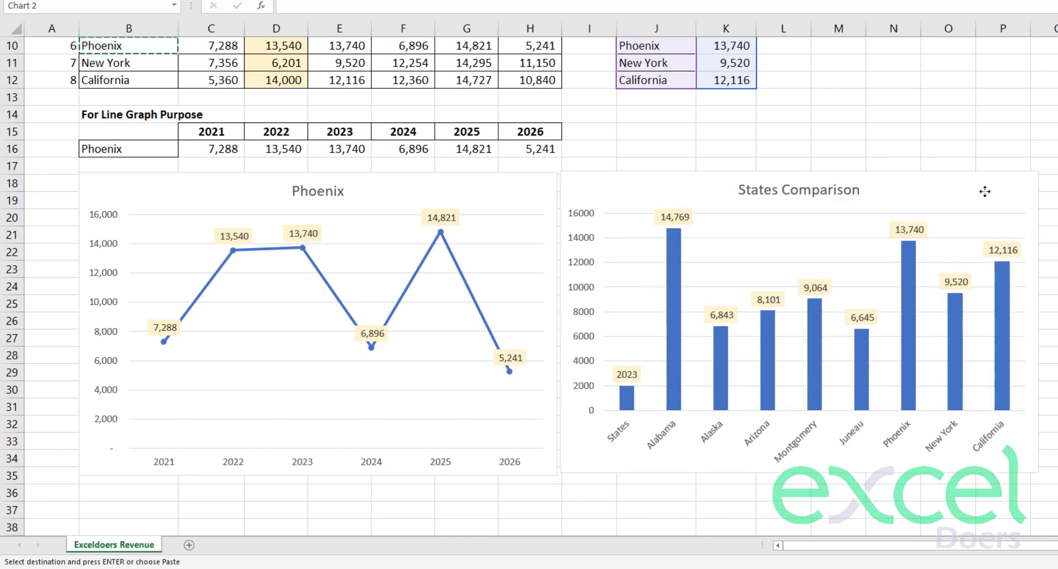
# Step: Scroll the sheet to check the space between the line-graph table and the charts
pyautogui.click(975, 121)
pyautogui.scroll(3, 905, 170)
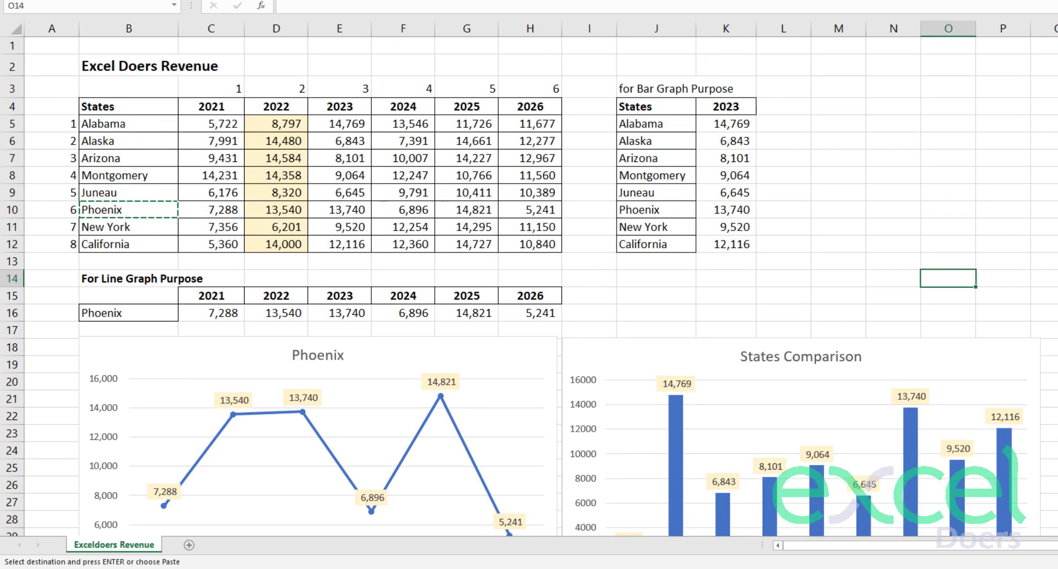
pyautogui.click(1013, 158)
pyautogui.scroll(-1, 882, 144)
pyautogui.scroll(-2, 776, 131)
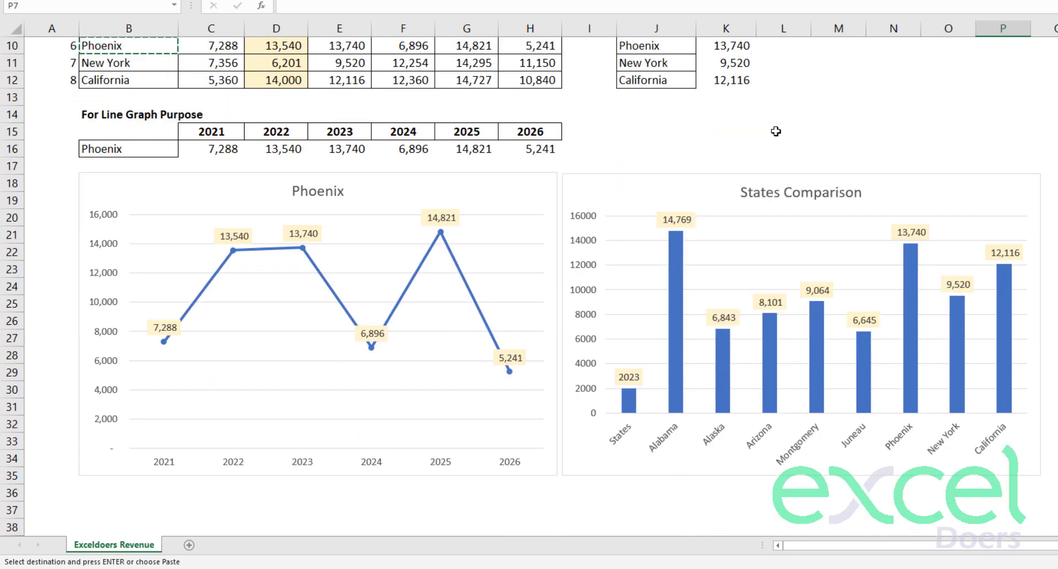
pyautogui.scroll(-1, 776, 131)
pyautogui.scroll(3, 736, 176)
pyautogui.scroll(1, 647, 201)
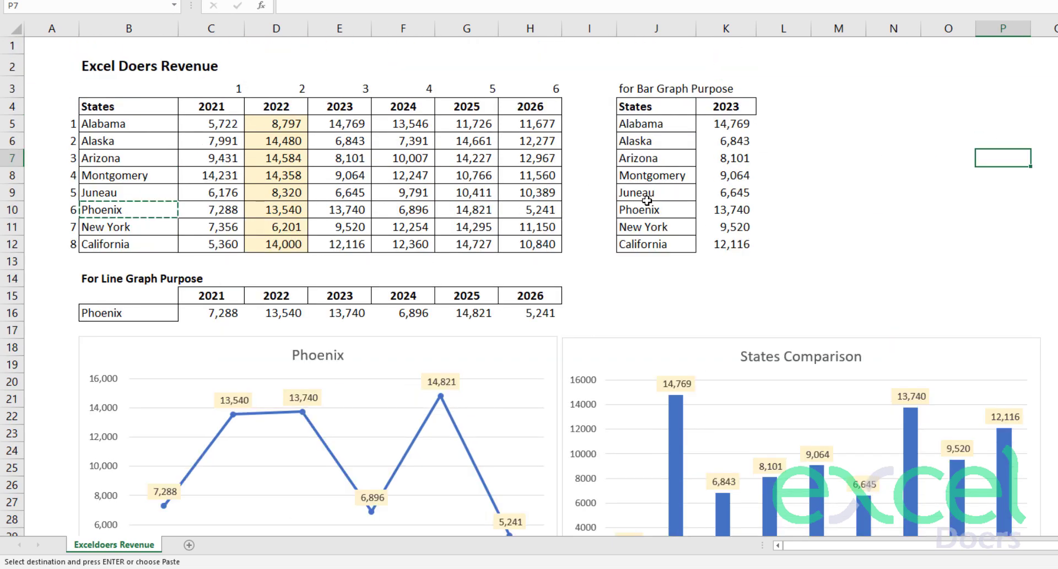
pyautogui.click(112, 145)
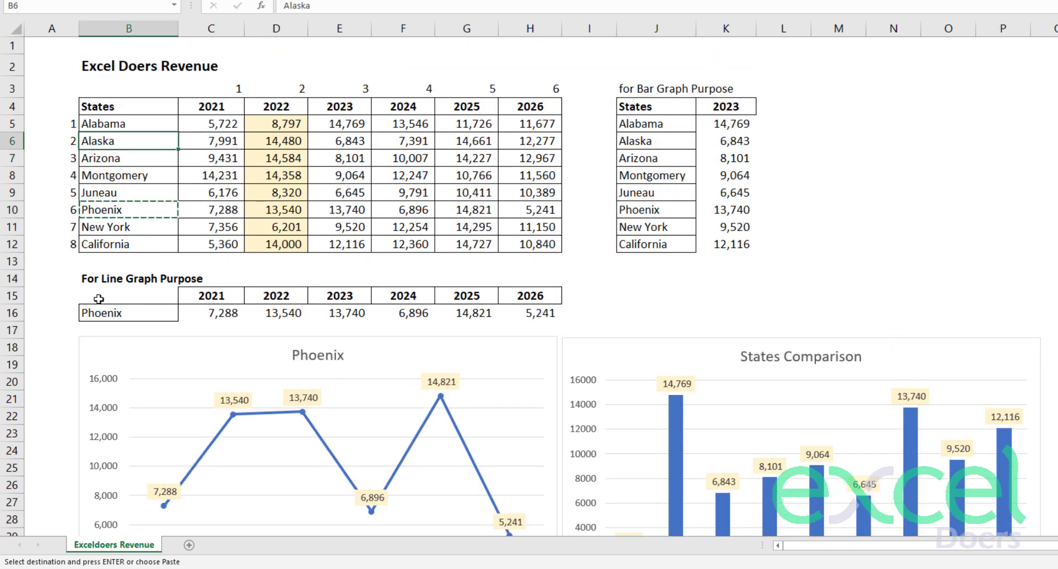
pyautogui.scroll(-3, 775, 67)
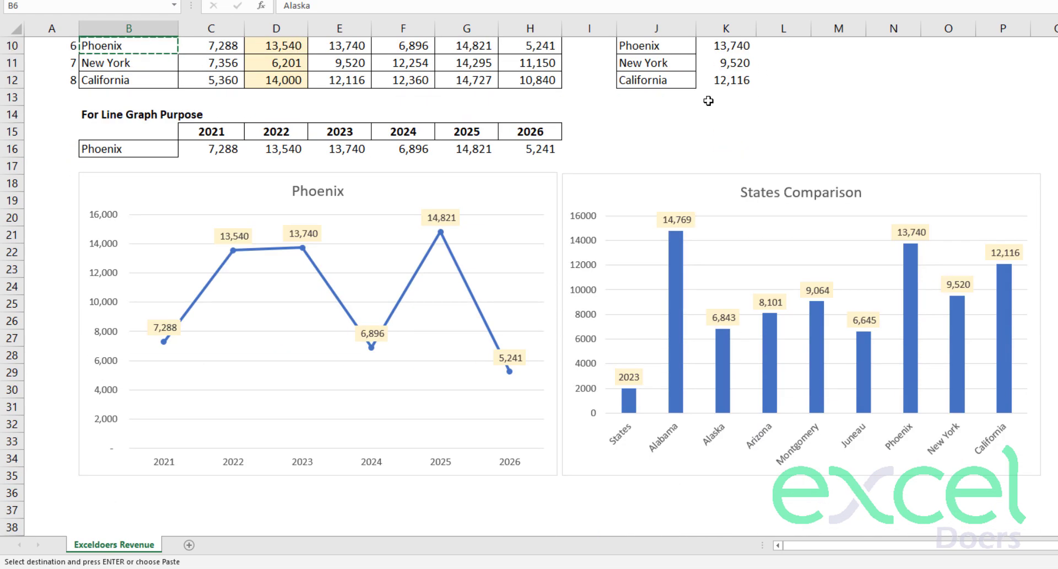
# Step: Select both the Phoenix and States Comparison charts and drag them down a few rows together
pyautogui.click(166, 198)
pyautogui.keyDown('ctrl'); pyautogui.click(693, 194); pyautogui.keyUp('ctrl')
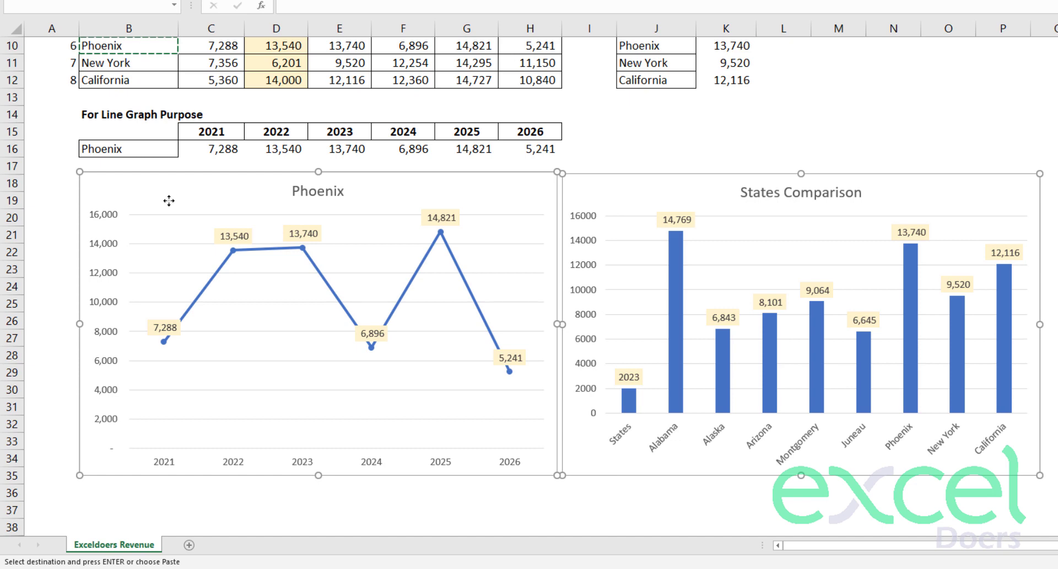
pyautogui.moveTo(169, 201); pyautogui.dragTo(163, 289)
pyautogui.click(111, 197)
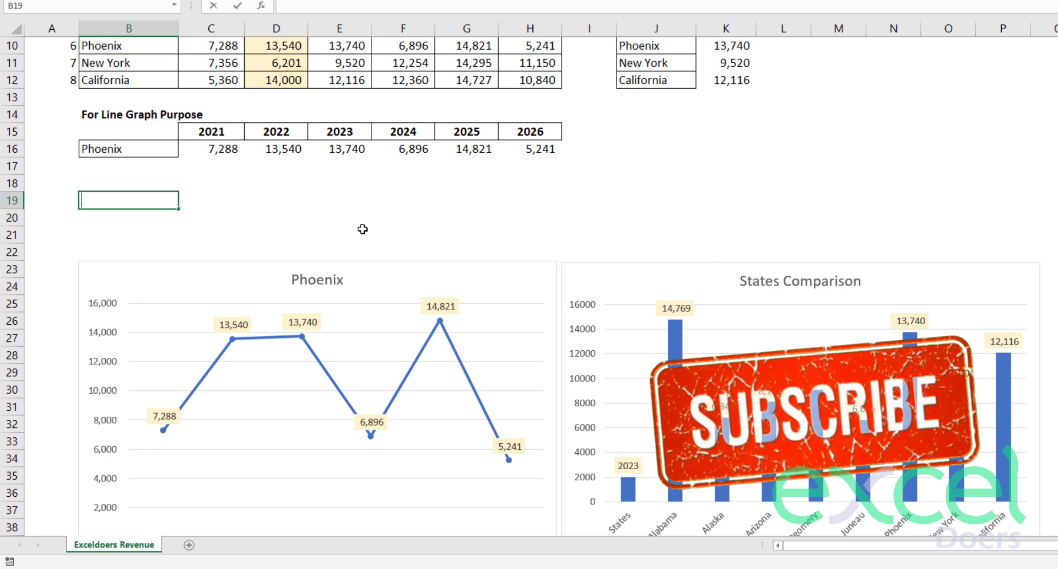
# Step: Enter the label 'State' in B19 and place the label 'Year' in I19
pyautogui.write('Statee')
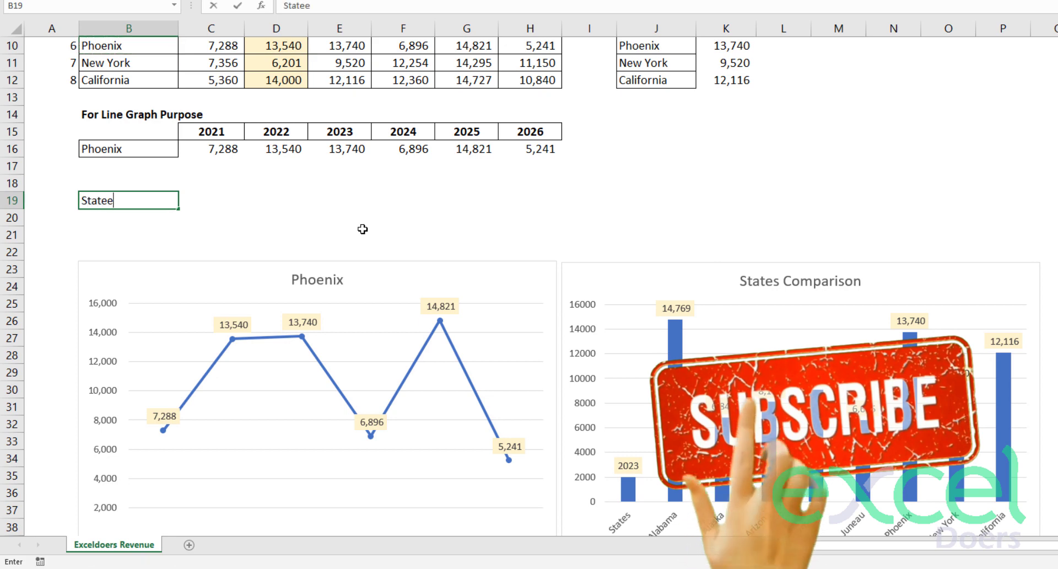
pyautogui.press('Return')
pyautogui.write('Year')
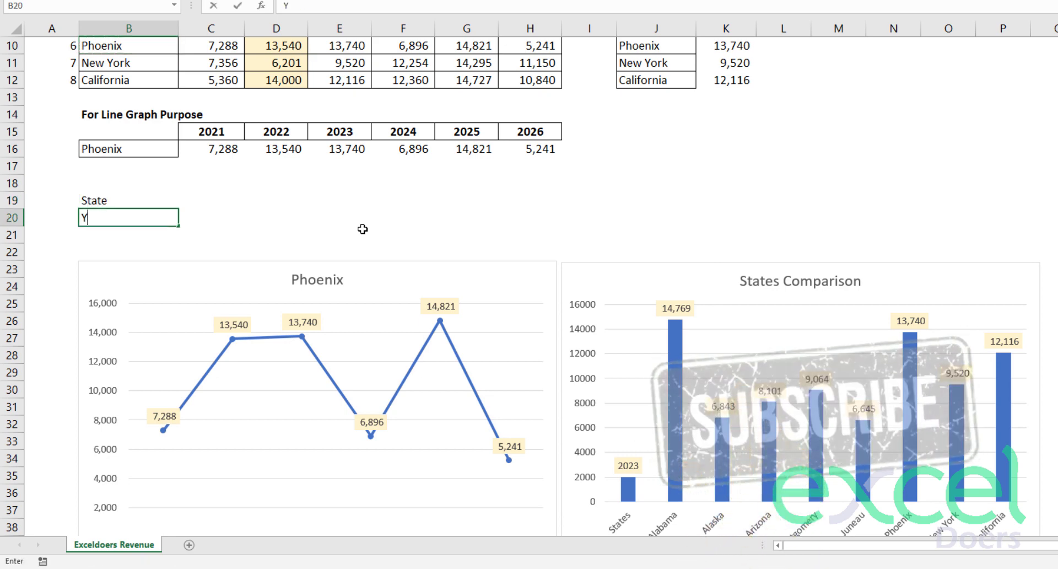
pyautogui.press('Return')
pyautogui.press('Up')
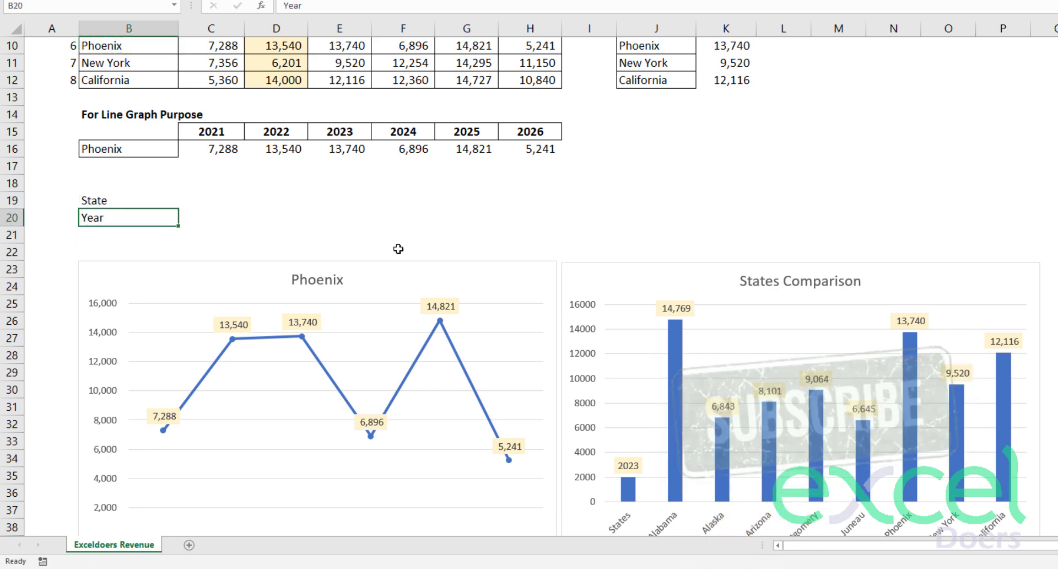
pyautogui.hotkey('ctrl', 'c')
pyautogui.press('Right')
pyautogui.press('Right')
pyautogui.press('Right')
pyautogui.press('Right')
pyautogui.press('Right')
pyautogui.press('Right')
pyautogui.press('Right')
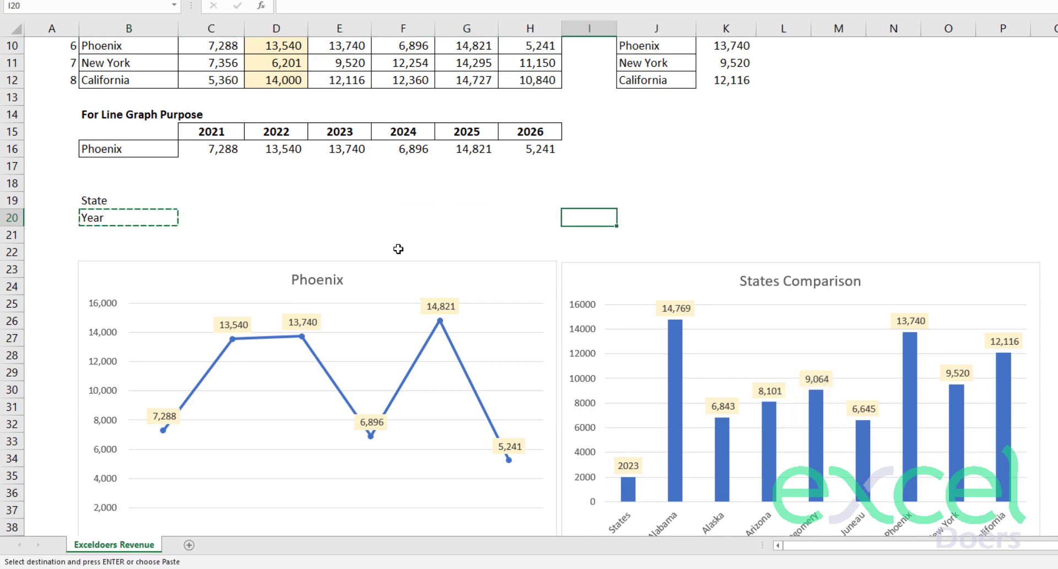
pyautogui.press('Up')
pyautogui.press('Return')
pyautogui.press('Down')
# Step: Merge C19:D19 into a single State entry cell
pyautogui.scroll(-1, 730, 276)
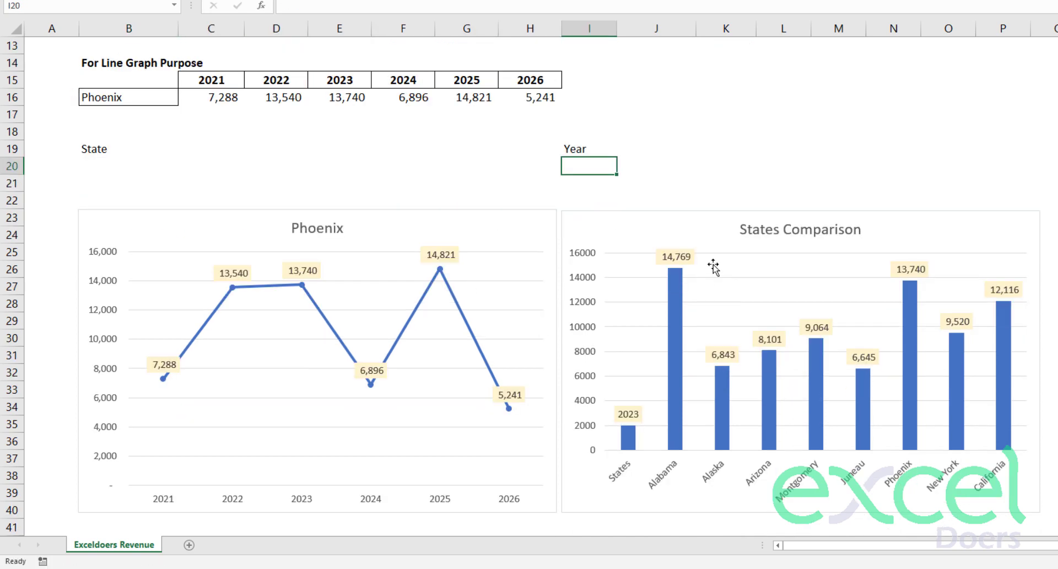
pyautogui.scroll(2, 685, 272)
pyautogui.click(601, 251)
pyautogui.click(97, 251)
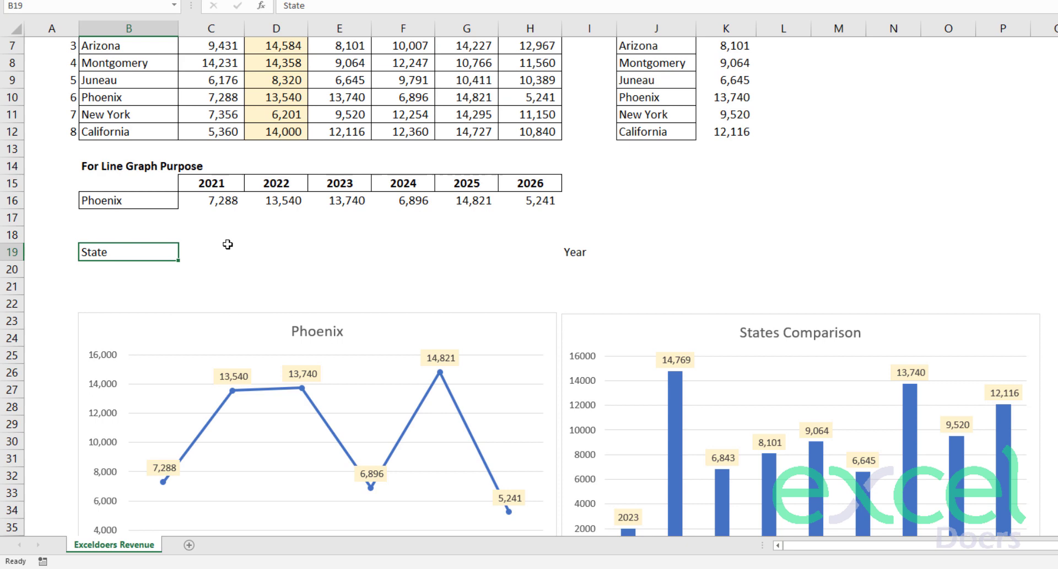
pyautogui.click(199, 256)
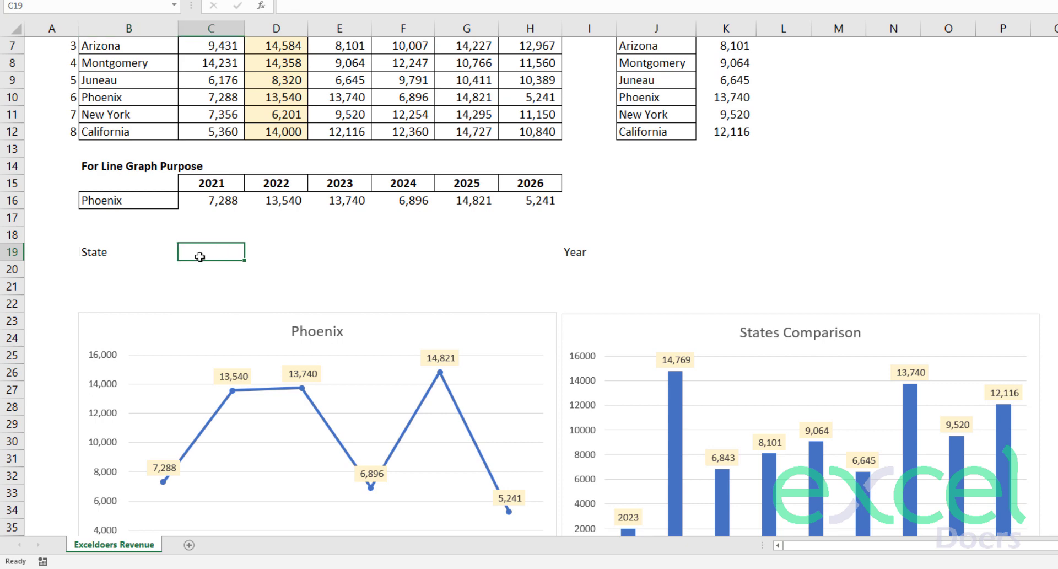
pyautogui.click(141, 252)
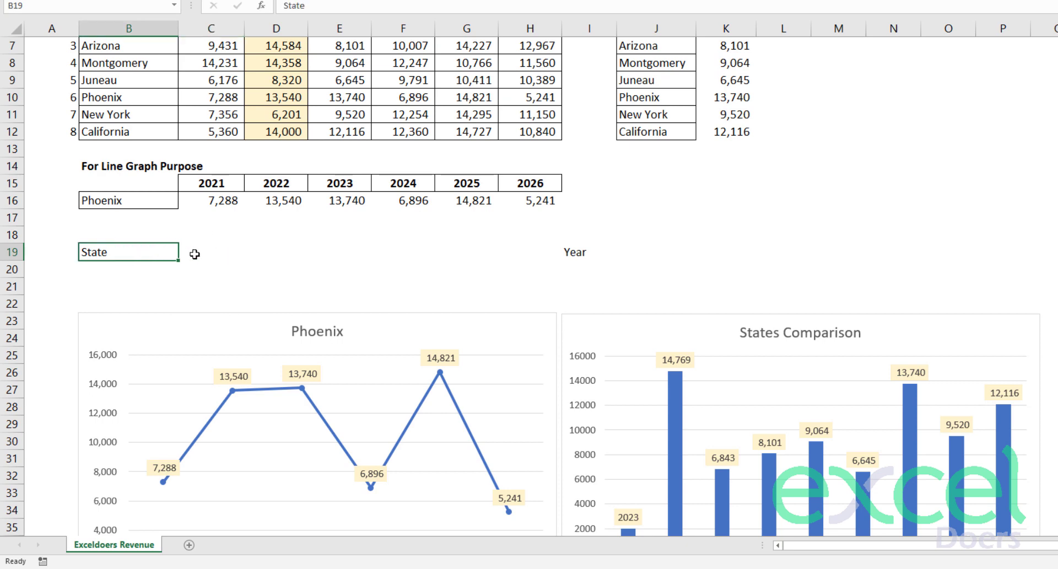
pyautogui.moveTo(194, 254); pyautogui.dragTo(259, 251)
pyautogui.click(166, 252)
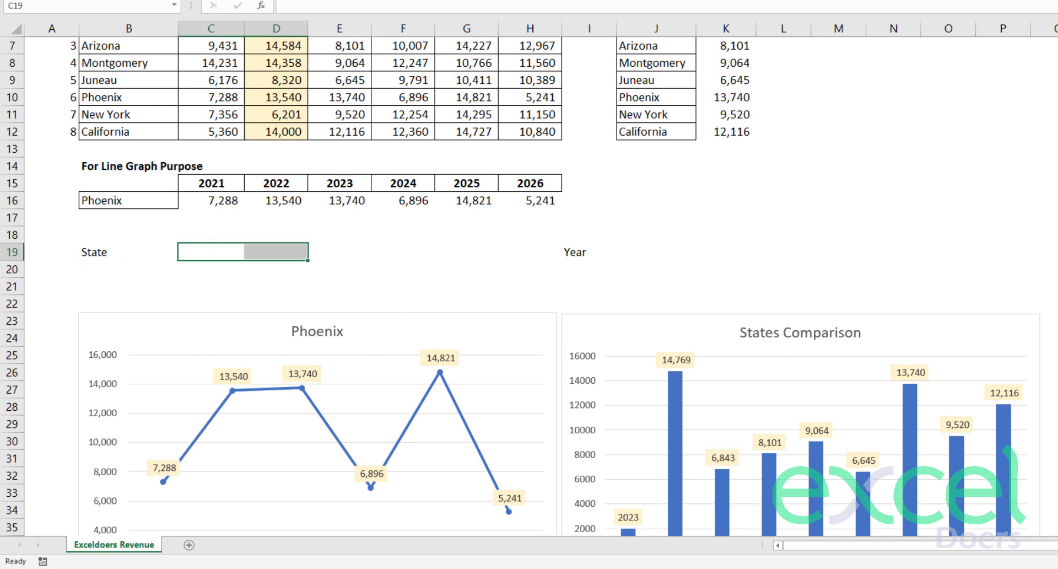
pyautogui.hotkey('alt', 'h')
pyautogui.press('m')
pyautogui.press('c')
# Step: Apply All Borders to the State box B19:D19 and the Year box I19:J19
pyautogui.hotkey('shift', 'Left')
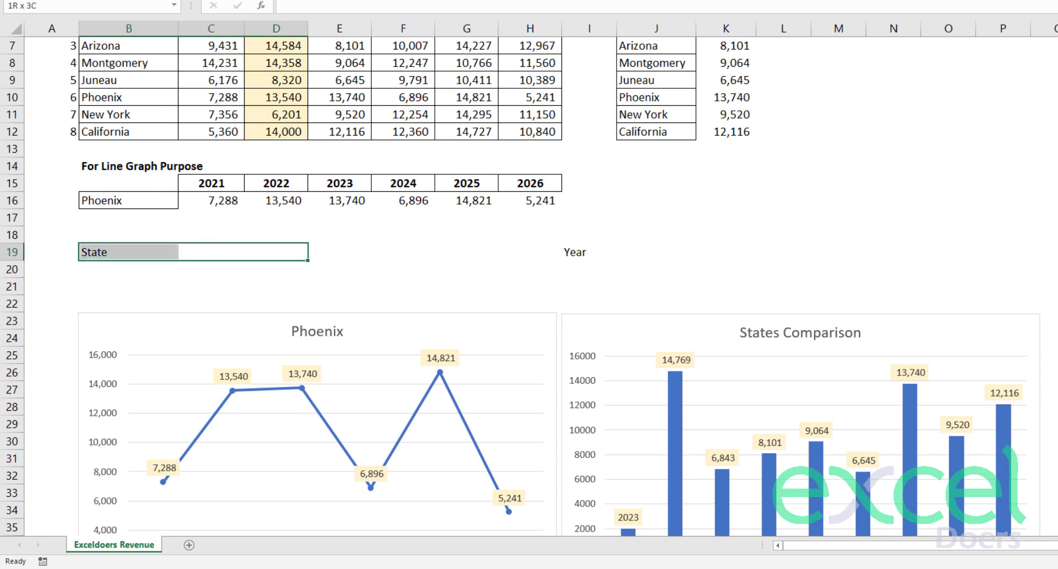
pyautogui.hotkey('alt', 'h')
pyautogui.press('b')
pyautogui.press('a')
pyautogui.press('Down')
pyautogui.press('Down')
pyautogui.press('Down')
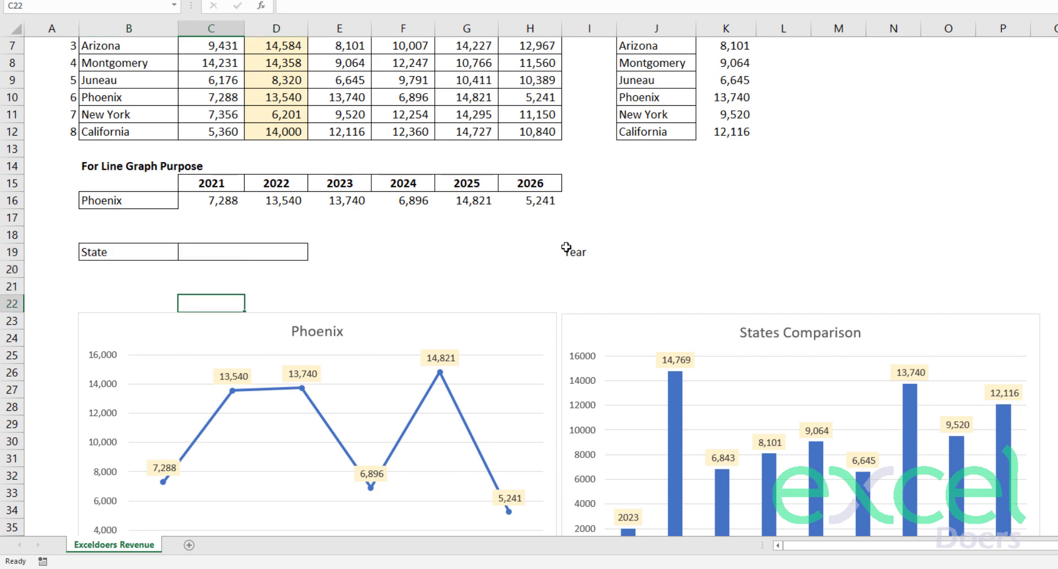
pyautogui.click(642, 247)
pyautogui.hotkey('shift', 'Left')
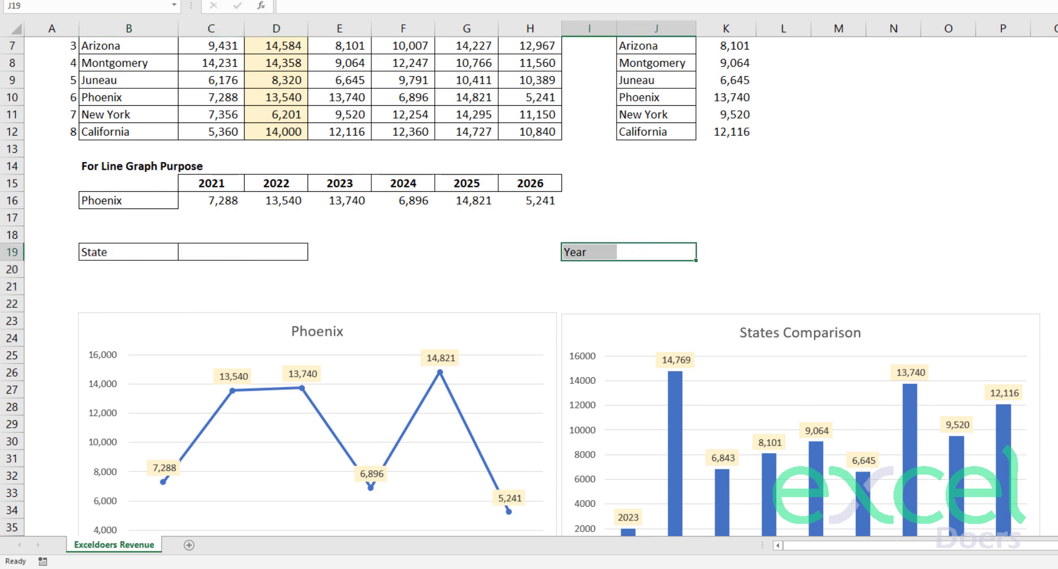
pyautogui.hotkey('alt', 'h')
pyautogui.press('b')
pyautogui.press('a')
pyautogui.press('Down')
pyautogui.press('Down')
pyautogui.press('Down')
pyautogui.click(251, 250)
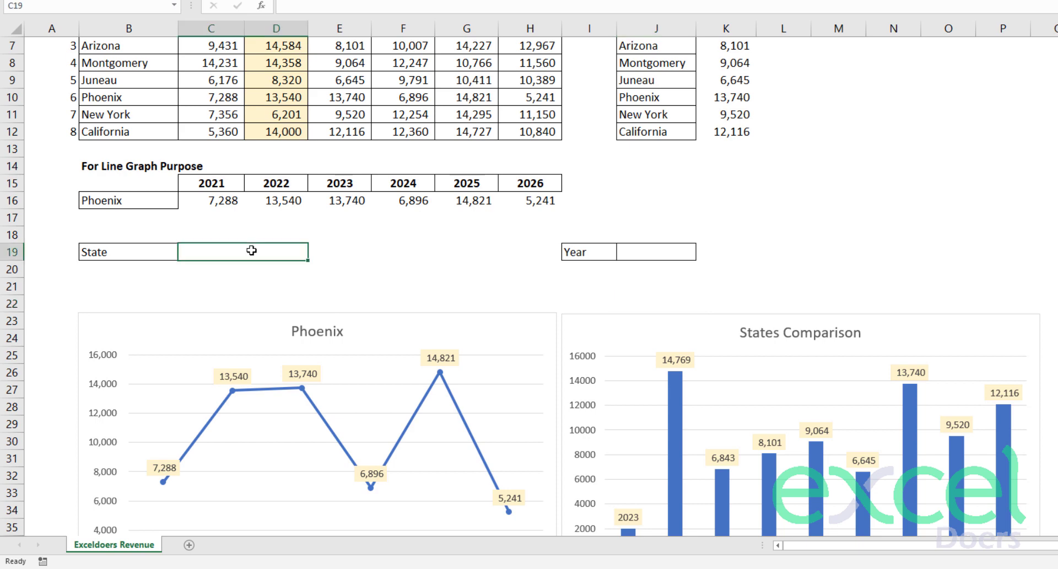
# Step: Put Phoenix in the State cell C19, link B16 to =C19, and test it with 25 before undoing
pyautogui.click(109, 203)
pyautogui.hotkey('ctrl', 'c')
pyautogui.click(199, 254)
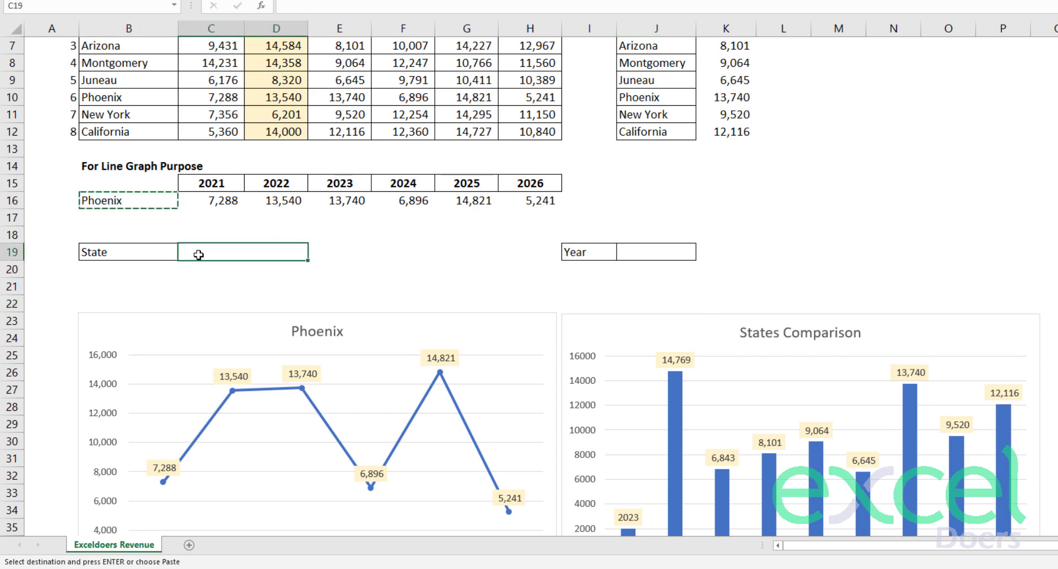
pyautogui.hotkey('ctrl', 'v')
pyautogui.click(119, 199)
pyautogui.press('Escape')
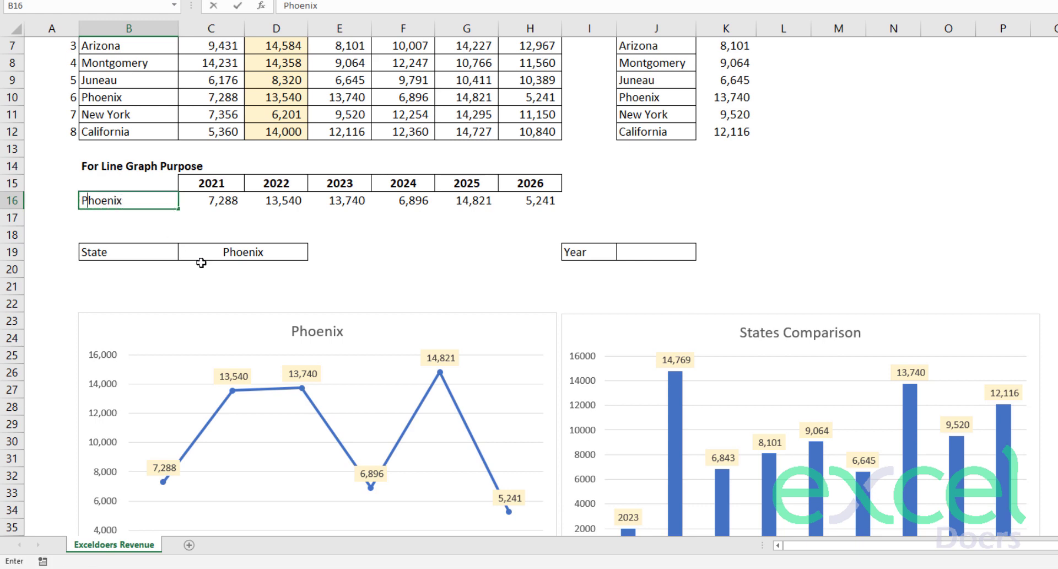
pyautogui.write('=')
pyautogui.click(233, 256)
pyautogui.press('Return')
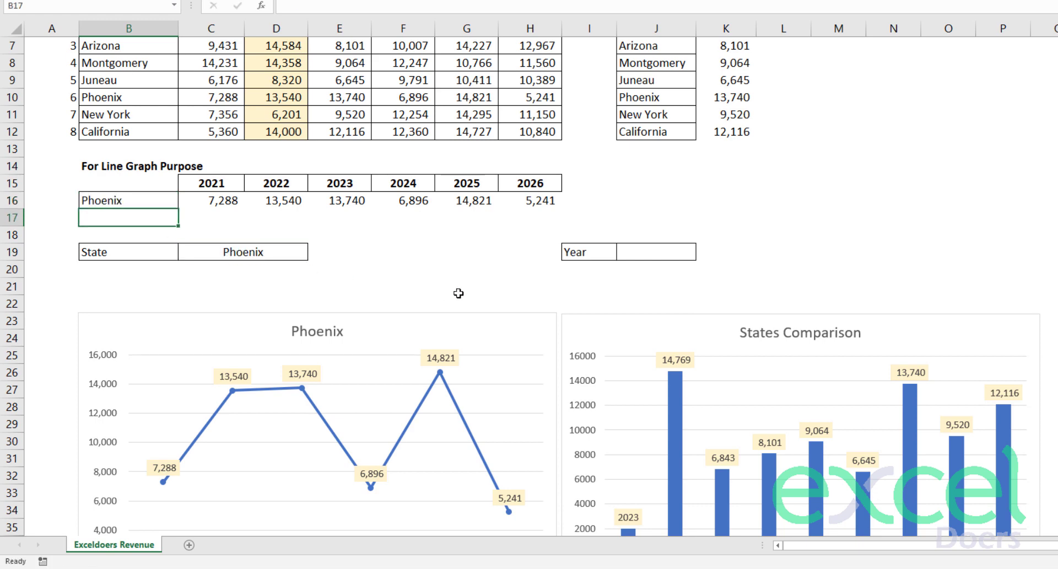
pyautogui.click(244, 254)
pyautogui.write('25')
pyautogui.press('Return')
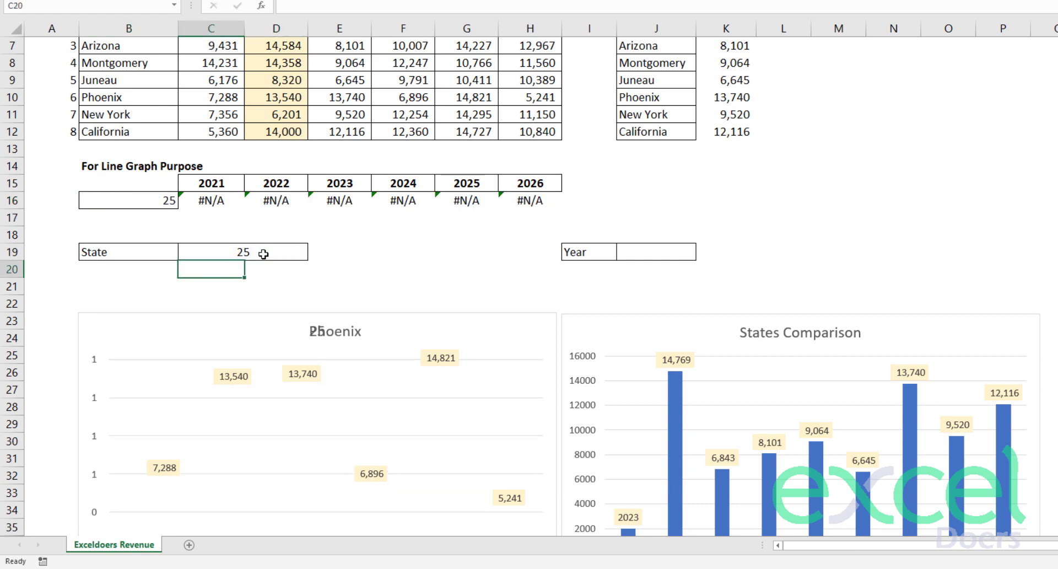
pyautogui.hotkey('ctrl', 'z')
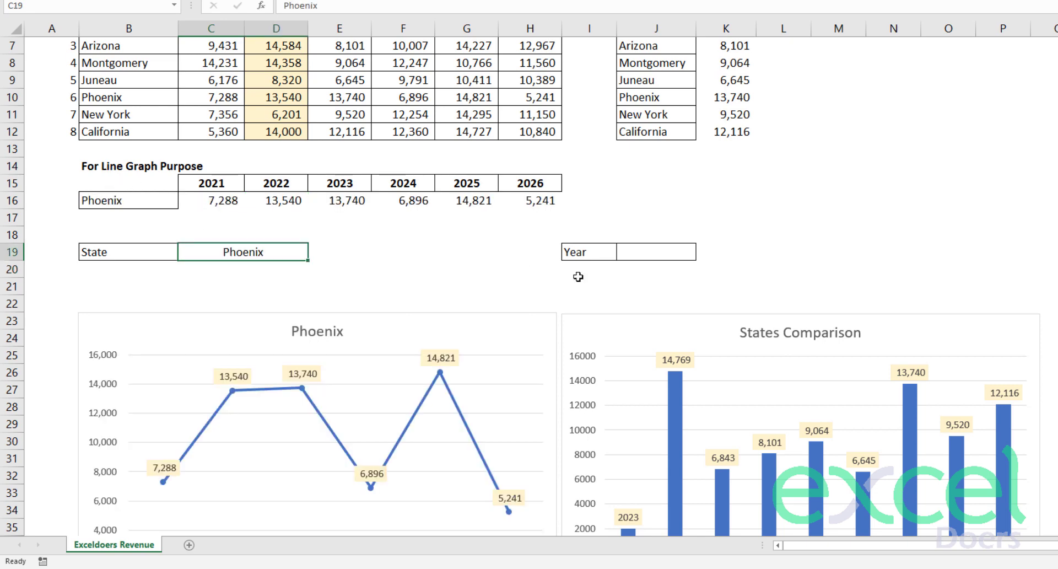
# Step: Link the bar-graph header K4 to =J19 and enter 2023 as the year in J19
pyautogui.click(654, 244)
pyautogui.scroll(2, 689, 165)
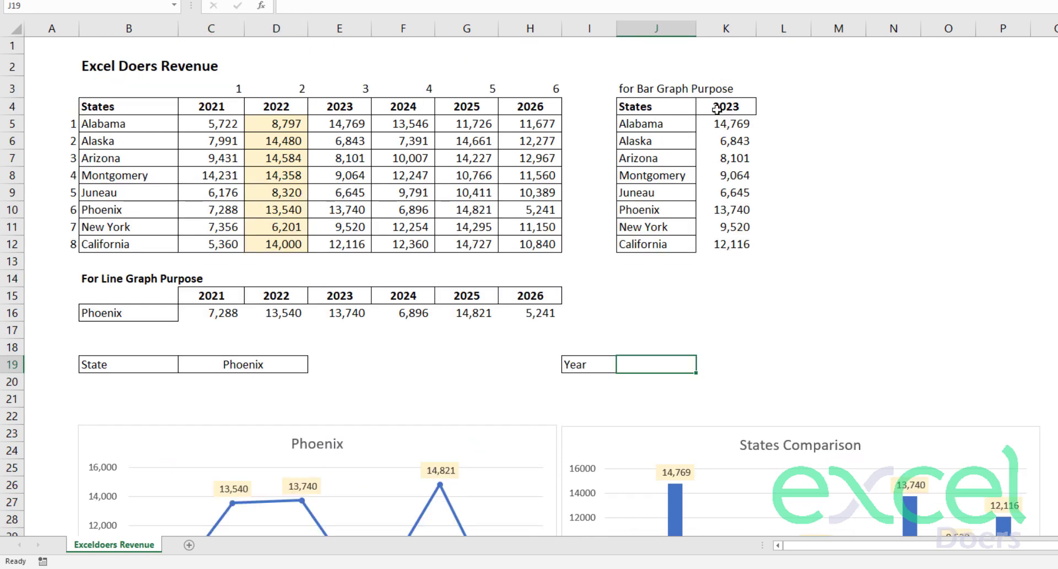
pyautogui.click(717, 109)
pyautogui.write('=')
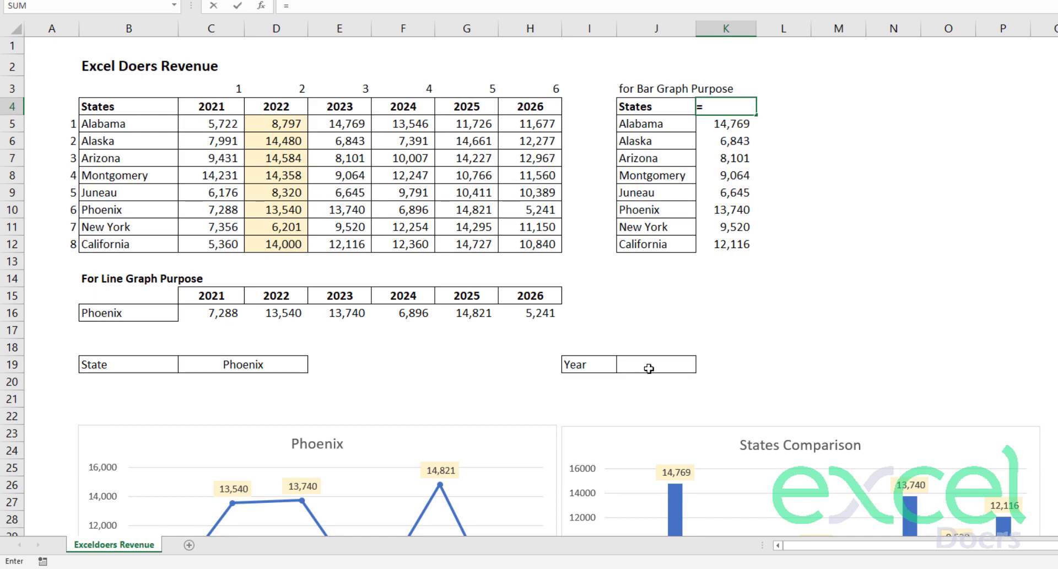
pyautogui.click(649, 365)
pyautogui.press('Return')
pyautogui.click(648, 364)
pyautogui.write('2023')
pyautogui.scroll(-2, 703, 334)
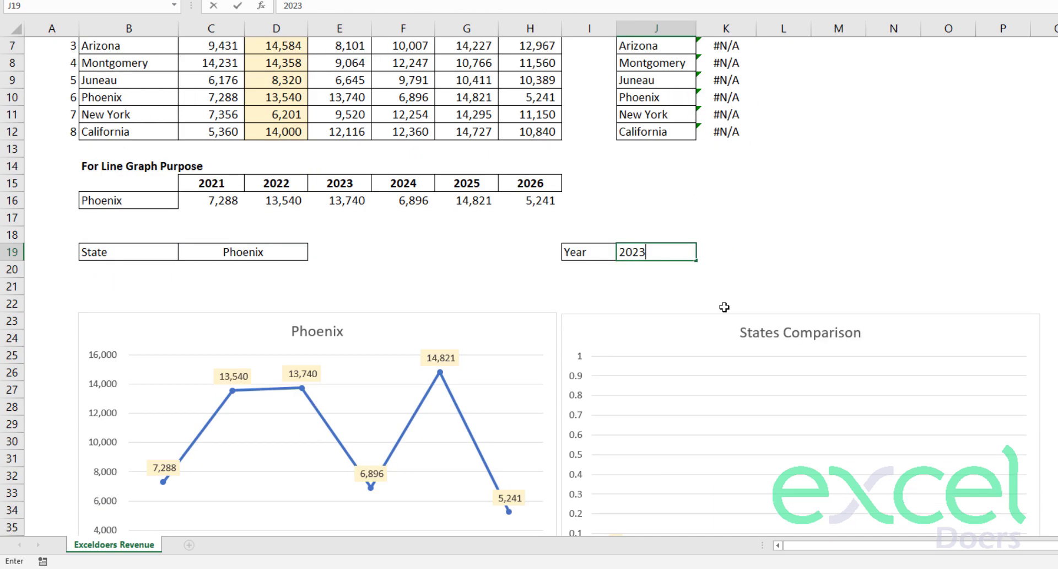
pyautogui.press('Return')
pyautogui.scroll(-2, 869, 333)
pyautogui.scroll(1, 871, 336)
pyautogui.scroll(3, 794, 328)
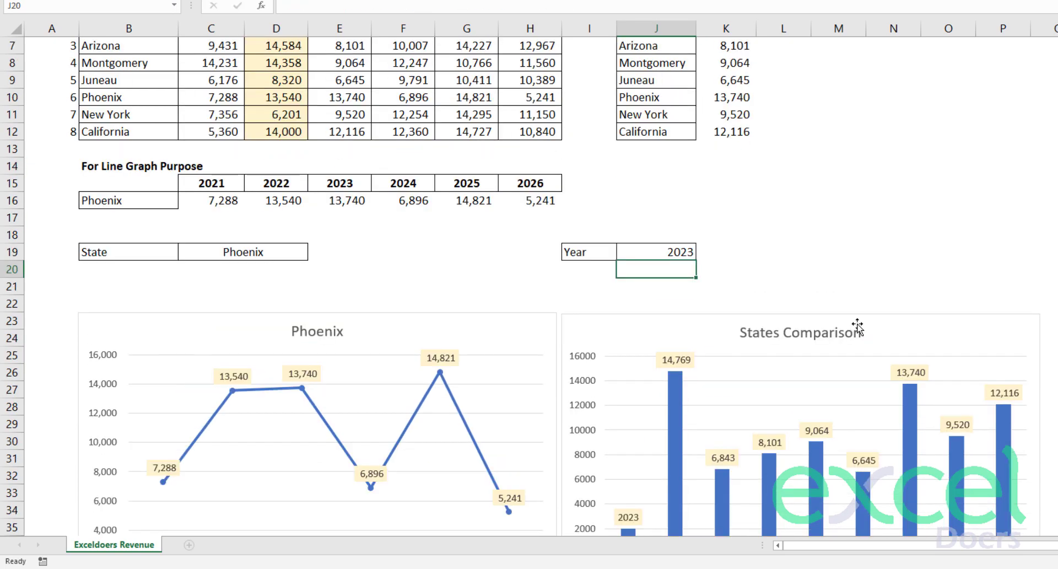
pyautogui.scroll(1, 799, 330)
# Step: Give the Phoenix State cell C19 a light pink fill with black text
pyautogui.click(236, 366)
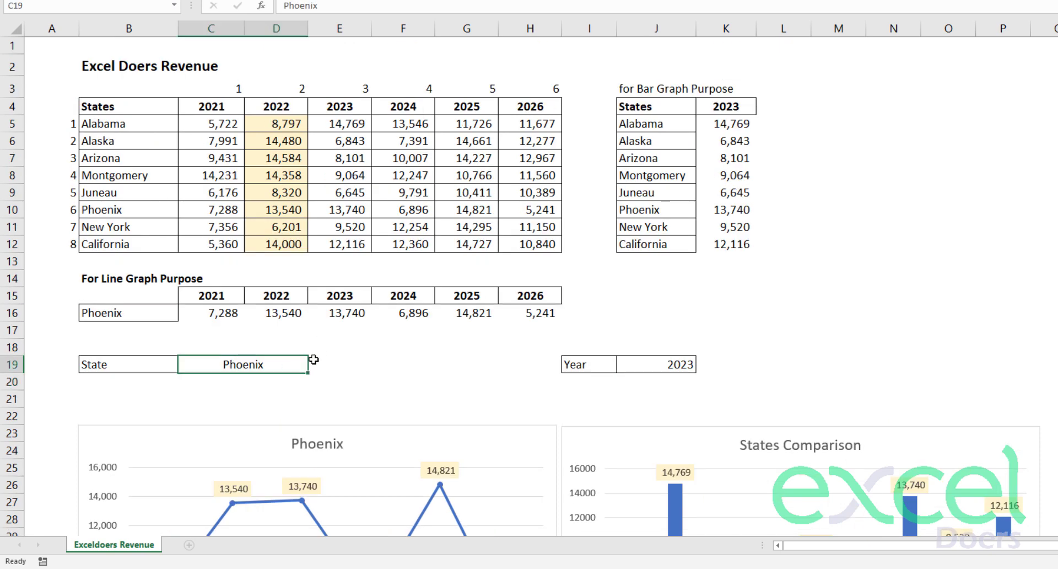
pyautogui.press('Left')
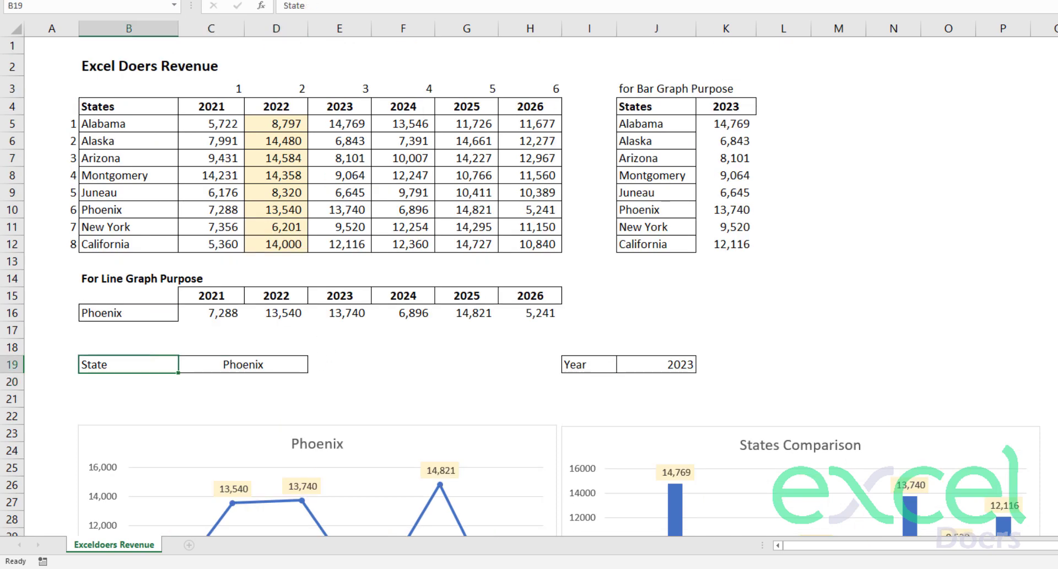
pyautogui.press('Right')
pyautogui.press('Right')
pyautogui.press('Right')
pyautogui.press('Right')
pyautogui.press('Right')
pyautogui.press('Right')
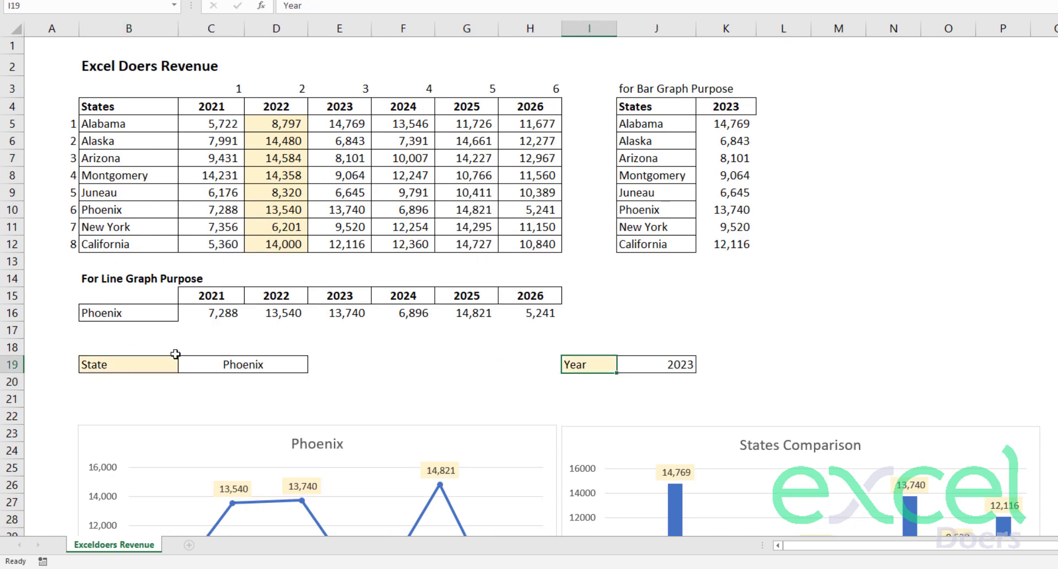
pyautogui.click(193, 360)
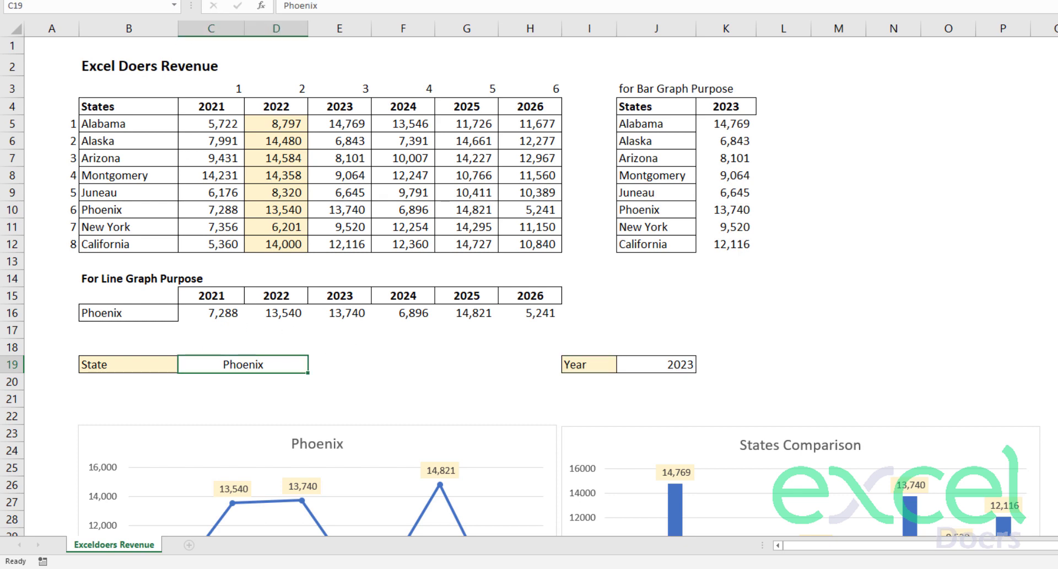
pyautogui.hotkey('alt', 'h')
pyautogui.press('f')
pyautogui.press('c')
pyautogui.click(263, 4)
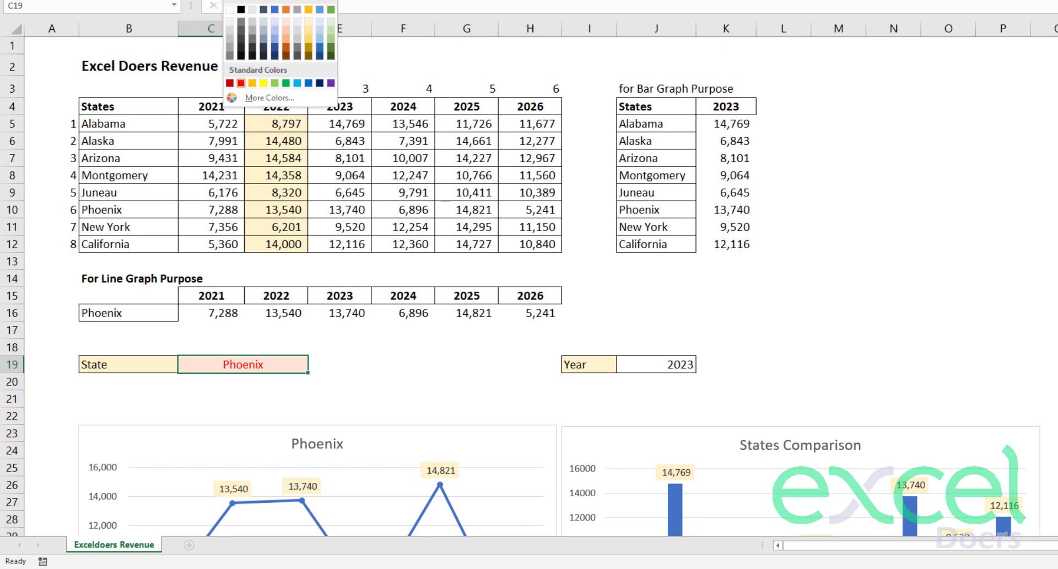
pyautogui.hotkey('alt', 'h')
pyautogui.press('f')
pyautogui.press('c')
pyautogui.click(241, 10)
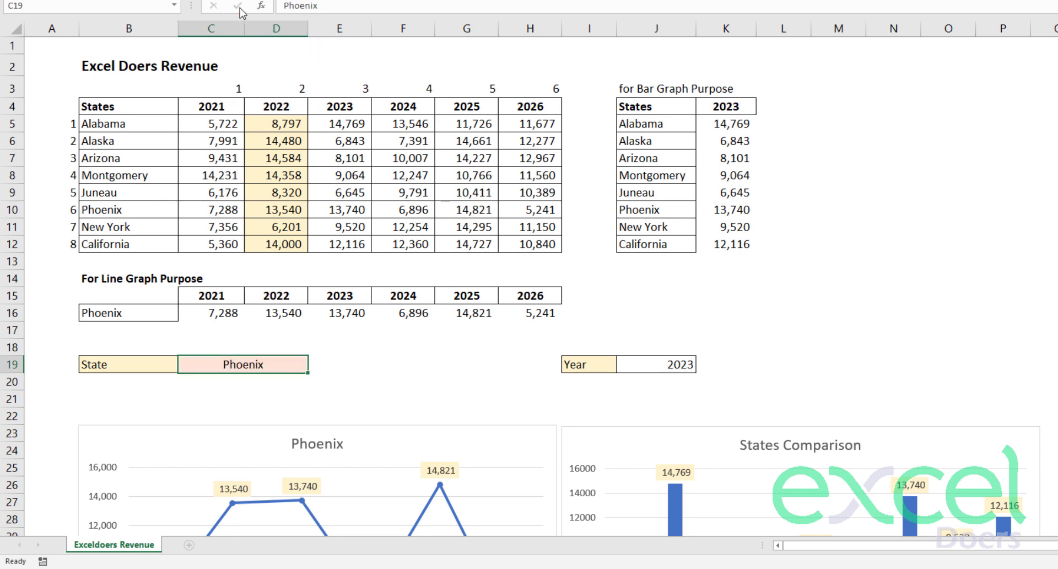
# Step: Give the Year input cell J19 the same light pink fill
pyautogui.press('Right')
pyautogui.press('Right')
pyautogui.press('Right')
pyautogui.press('Right')
pyautogui.press('Right')
pyautogui.press('Right')
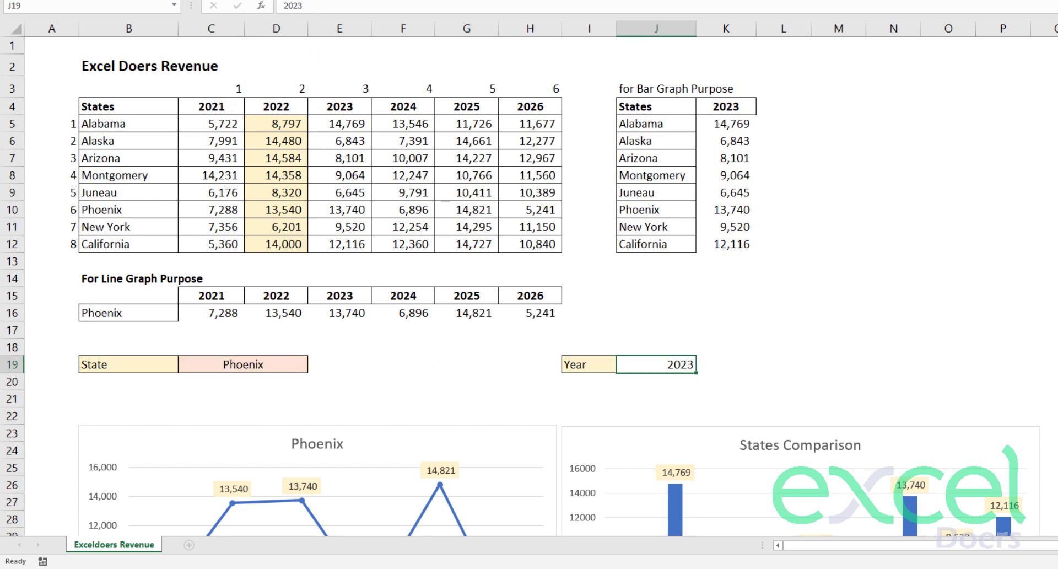
pyautogui.hotkey('alt', 'h')
pyautogui.press('h')
pyautogui.click(241, 10)
pyautogui.press('Down')
pyautogui.press('Down')
pyautogui.scroll(-1, 345, 375)
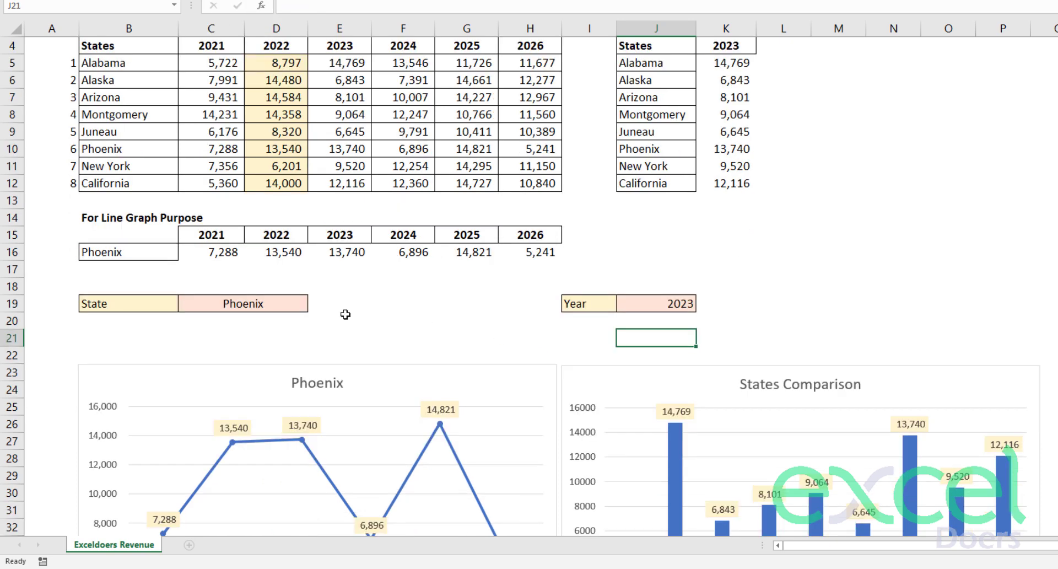
pyautogui.click(270, 307)
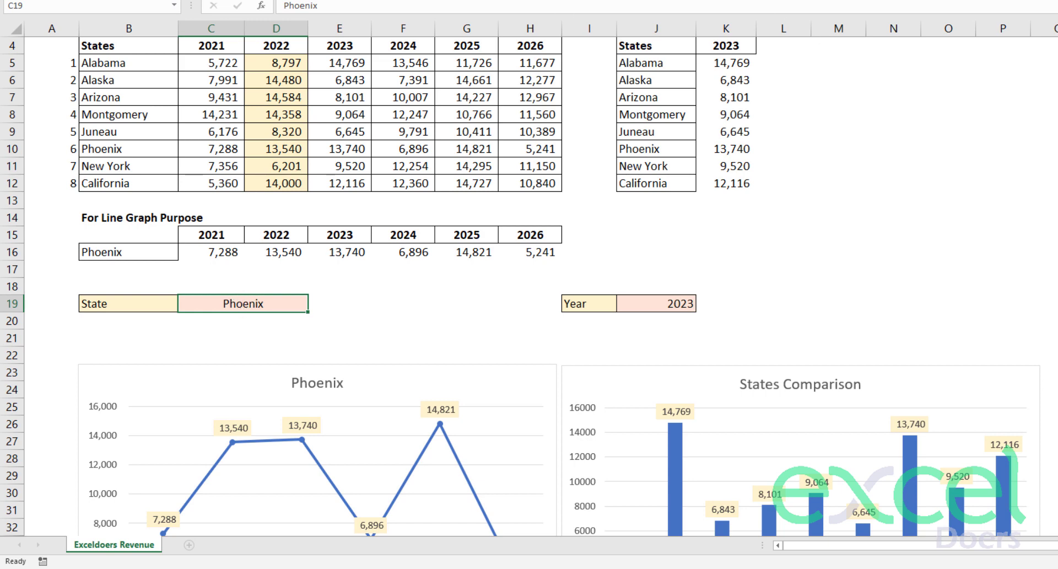
# Step: Make the State cell C19 a dropdown list sourced from the state names B5:B12
pyautogui.hotkey('alt', 'a')
pyautogui.press('v')
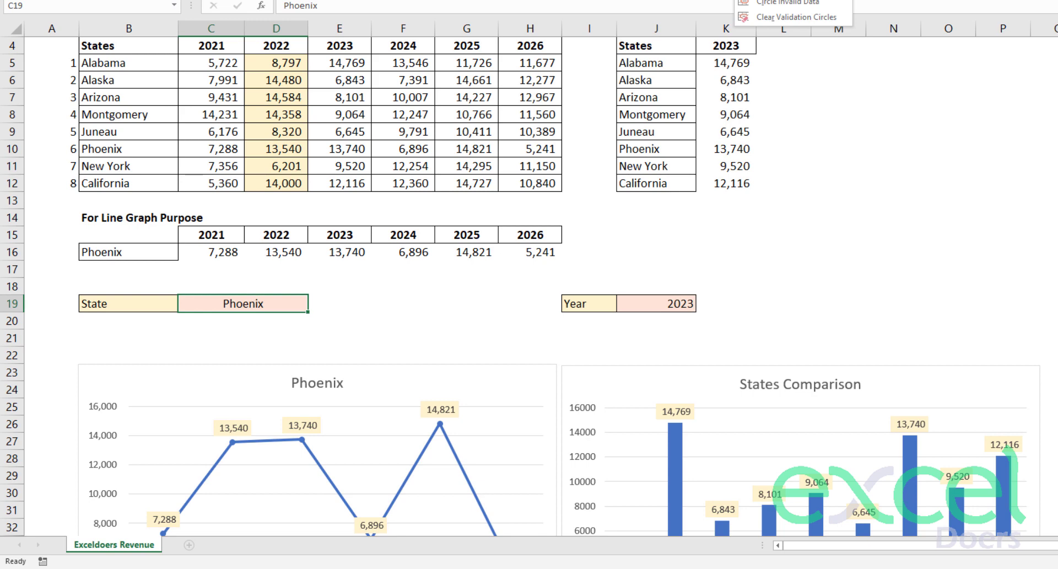
pyautogui.press('v')
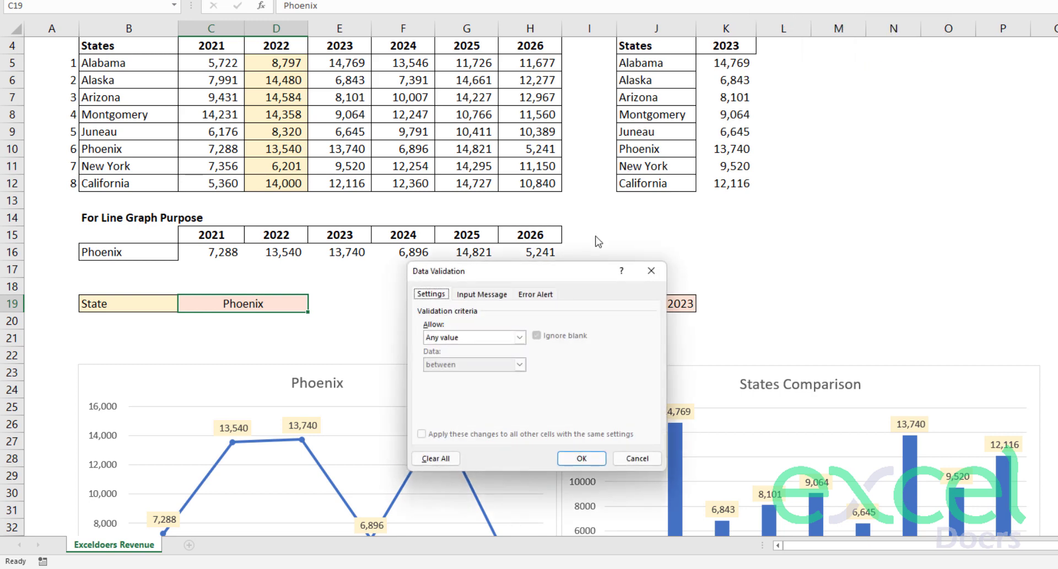
pyautogui.click(505, 339)
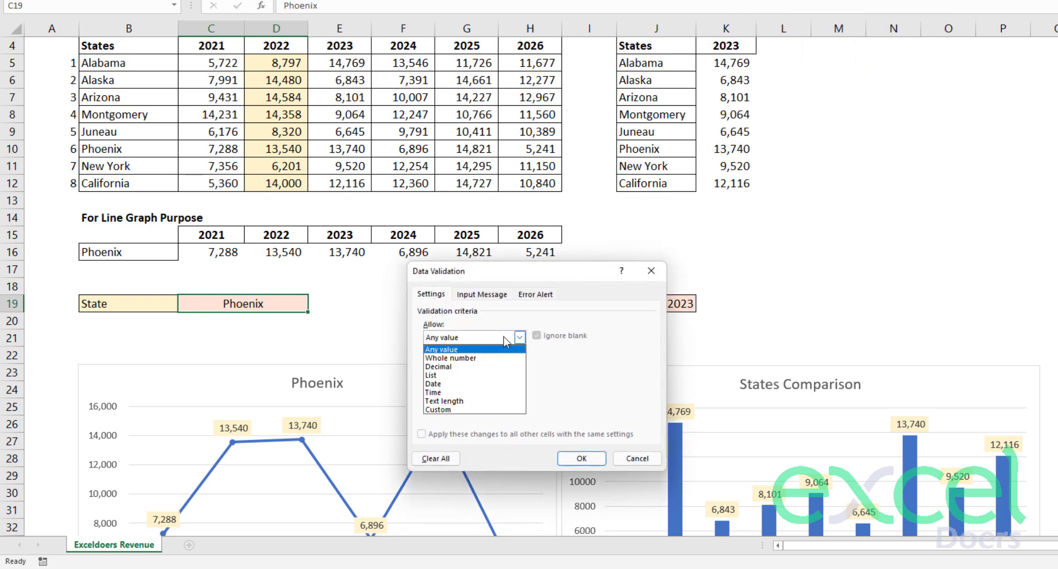
pyautogui.click(451, 376)
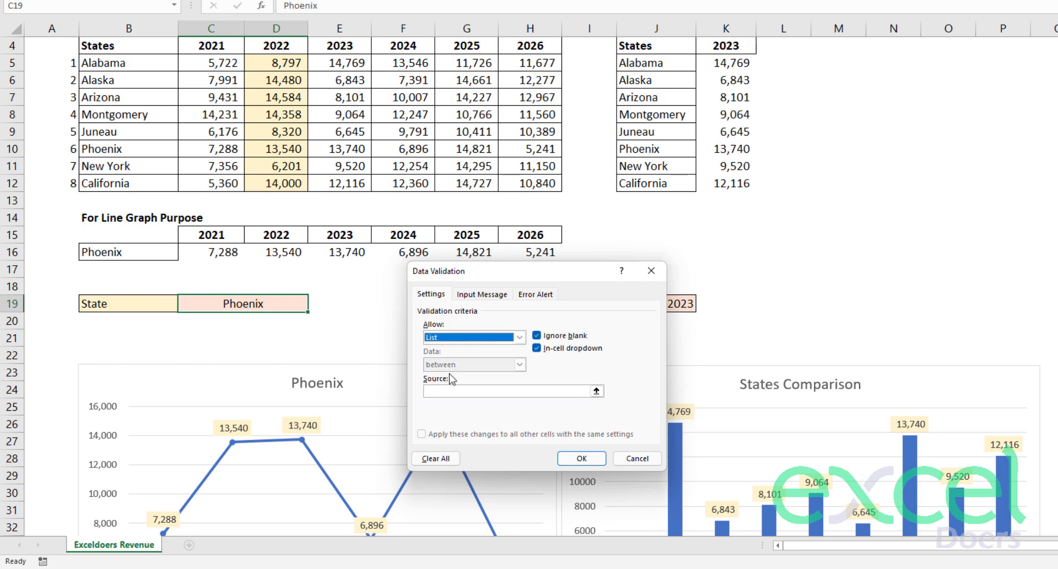
pyautogui.click(458, 391)
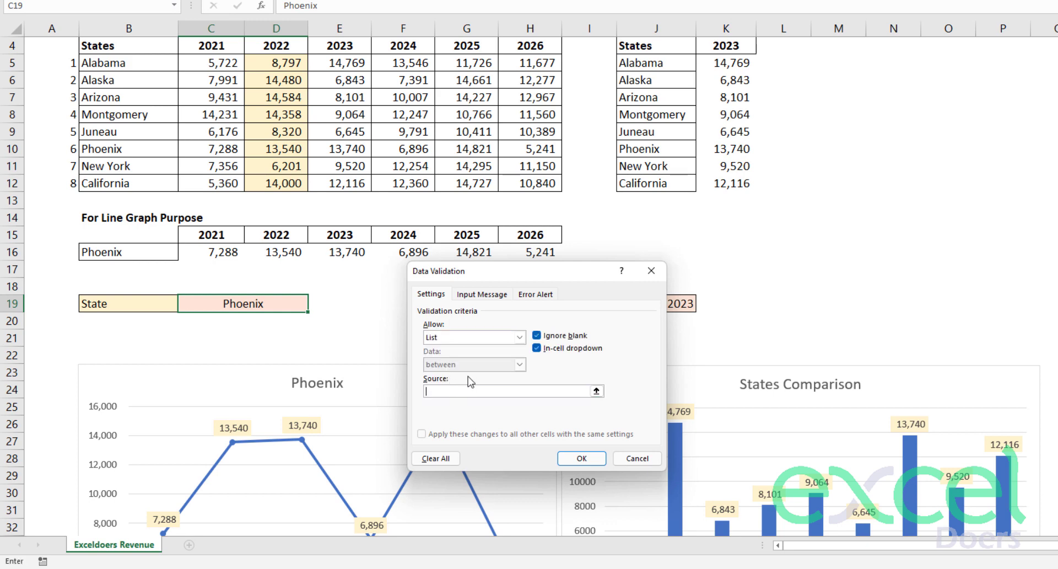
pyautogui.scroll(1, 220, 259)
pyautogui.moveTo(110, 122); pyautogui.dragTo(126, 246)
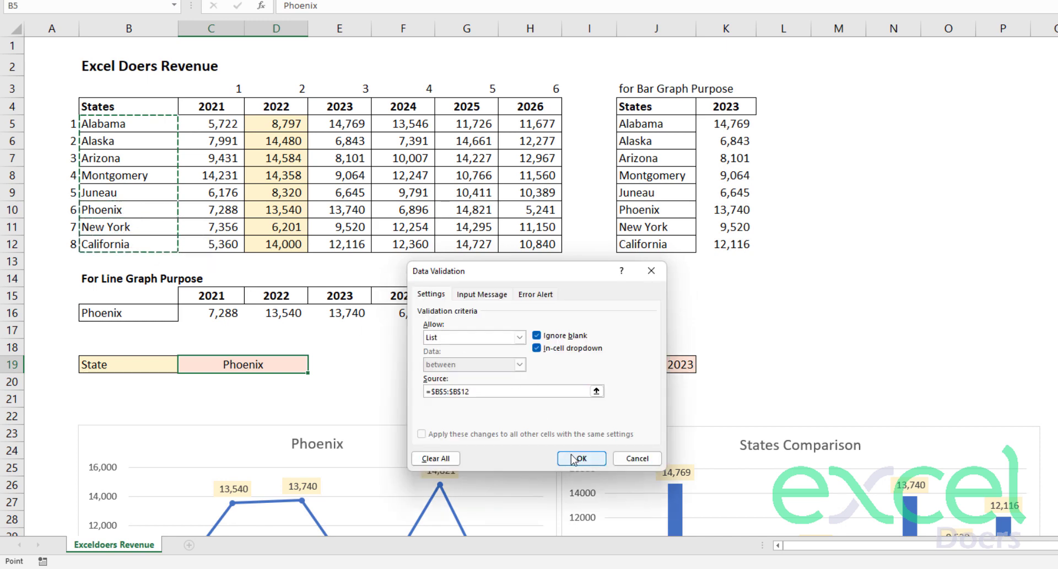
pyautogui.click(582, 458)
pyautogui.click(314, 365)
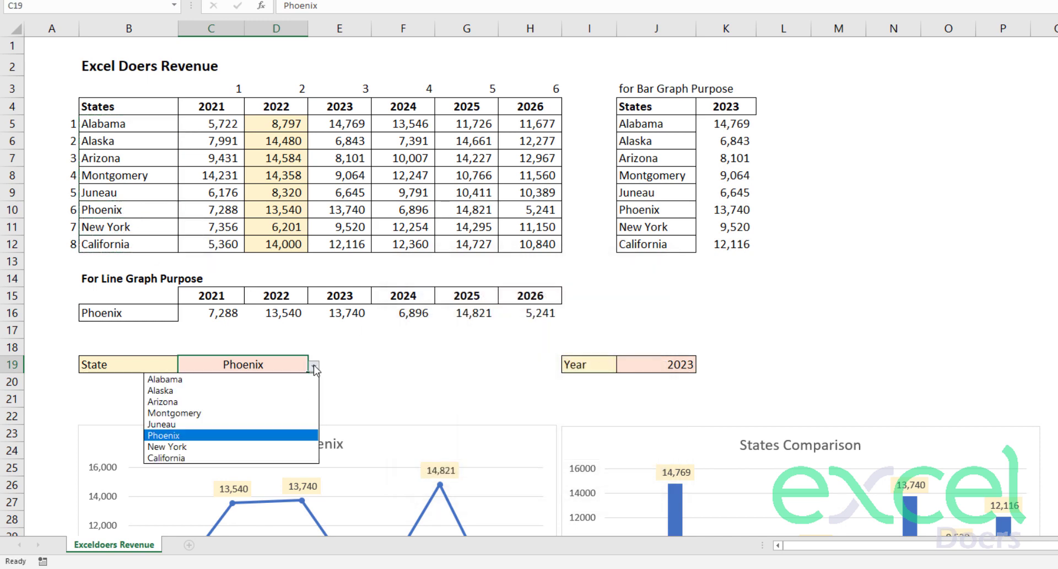
pyautogui.click(314, 367)
# Step: Make J19 a dropdown list of the year headers C4:H4 (2021–2026)
pyautogui.click(670, 365)
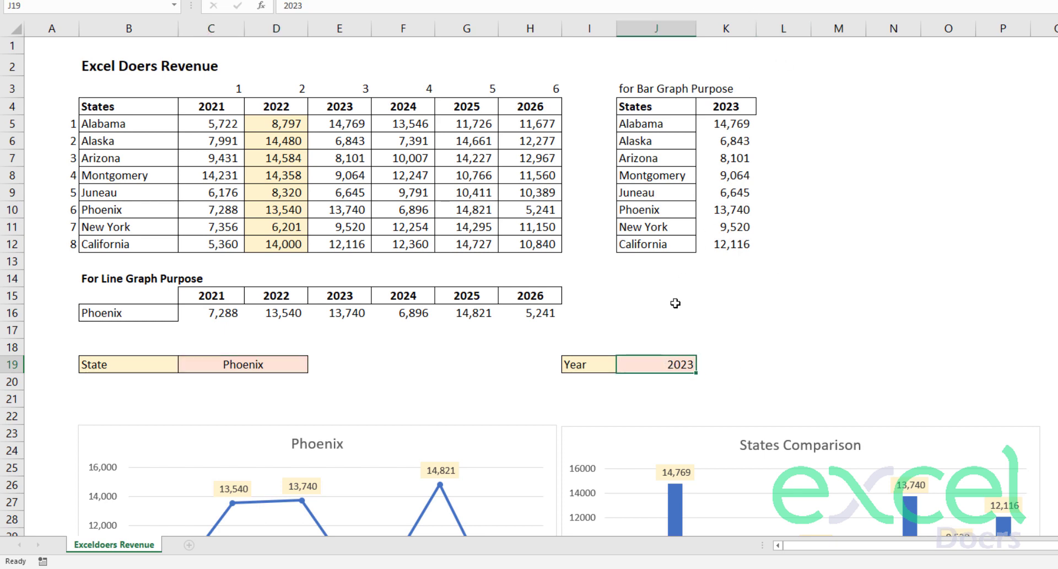
pyautogui.hotkey('alt', 'a')
pyautogui.press('v')
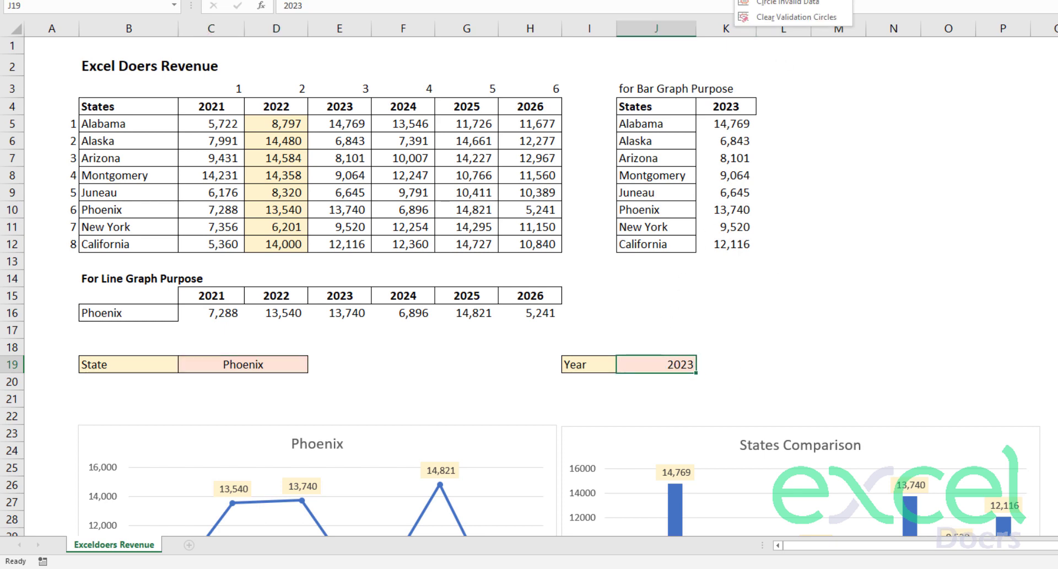
pyautogui.press('v')
pyautogui.click(435, 337)
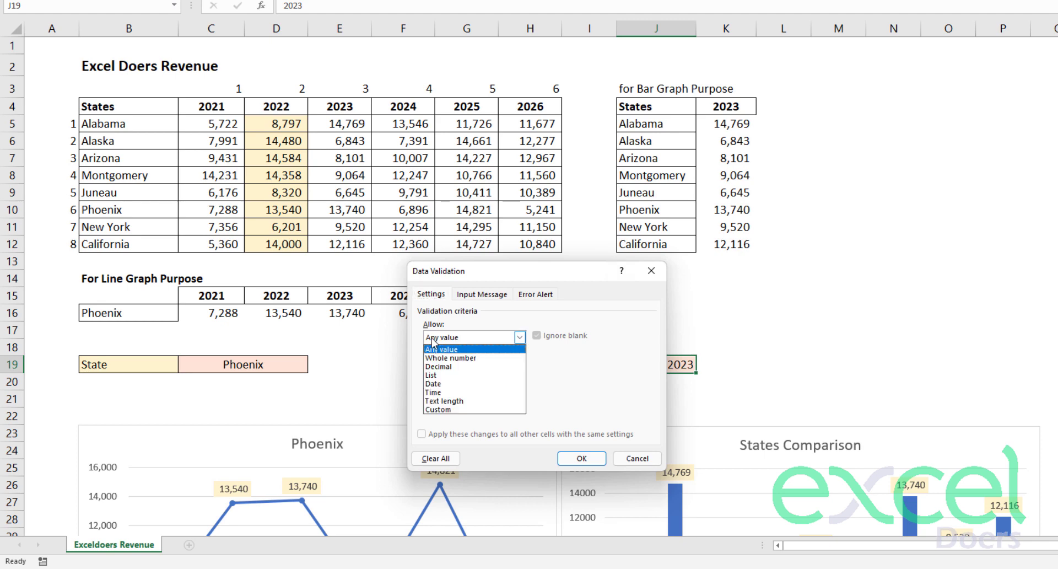
pyautogui.click(458, 374)
pyautogui.click(453, 392)
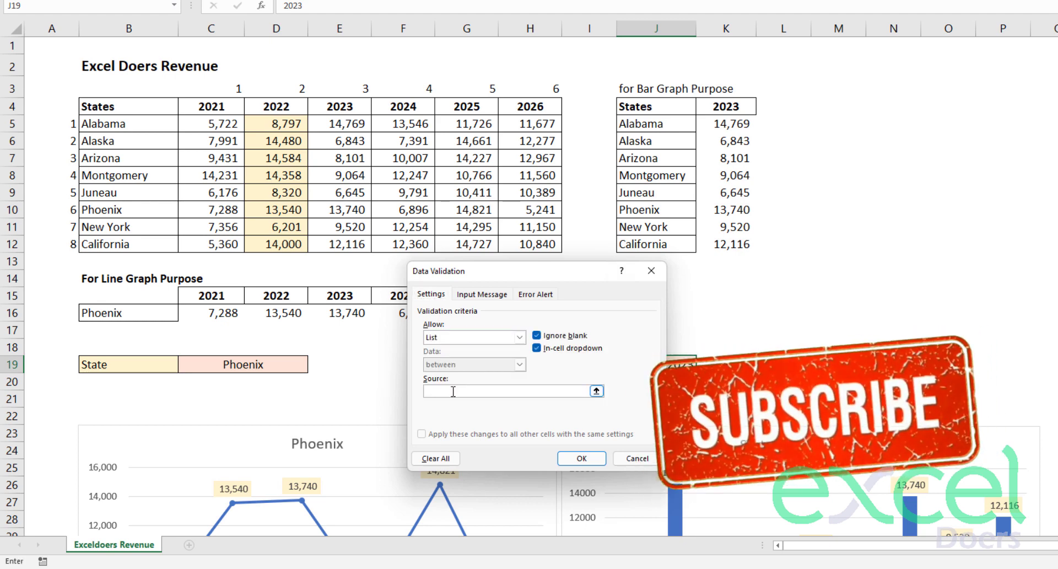
pyautogui.click(217, 104)
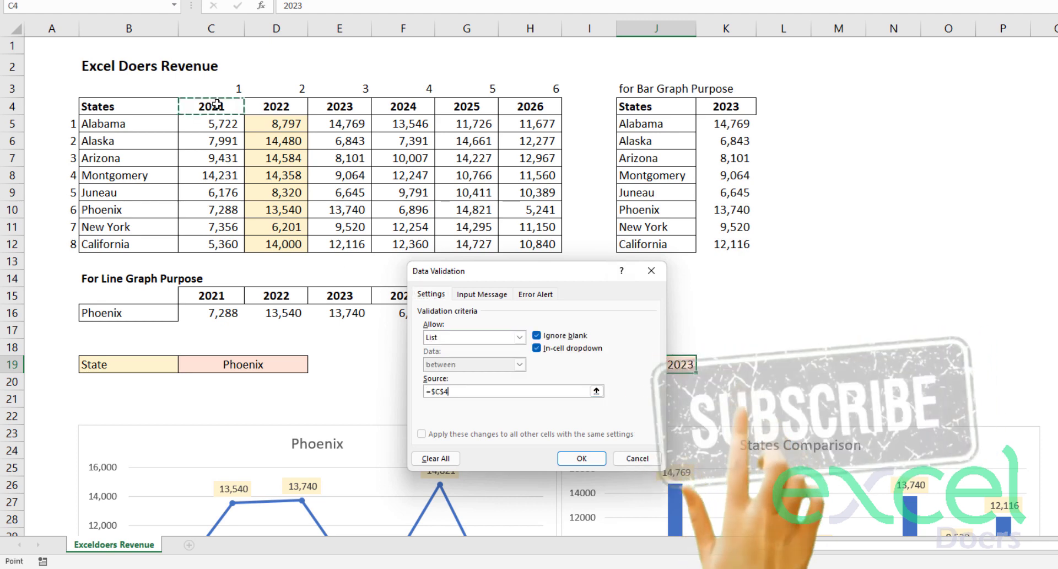
pyautogui.moveTo(217, 105); pyautogui.dragTo(527, 109)
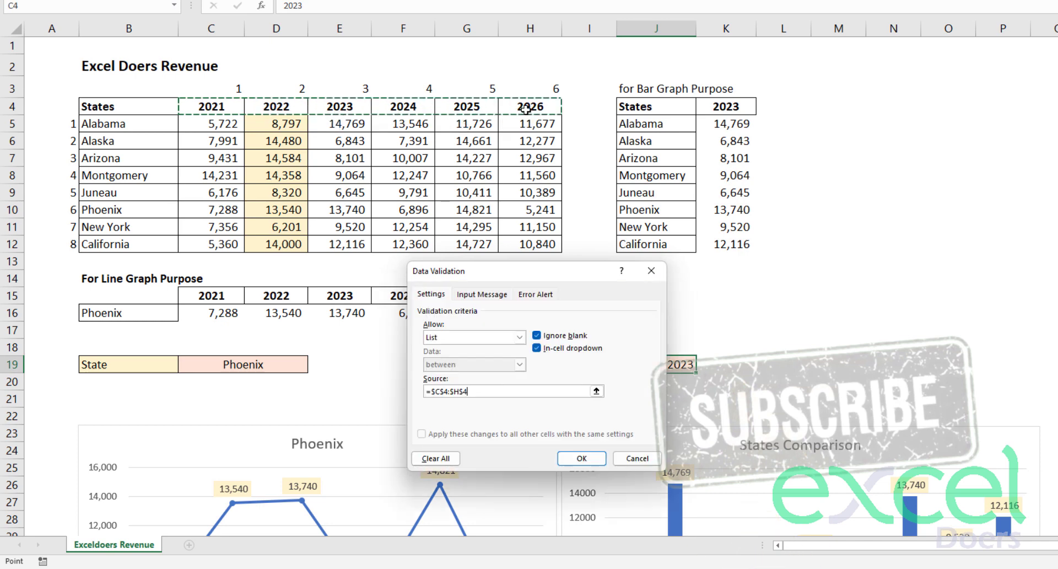
pyautogui.click(582, 458)
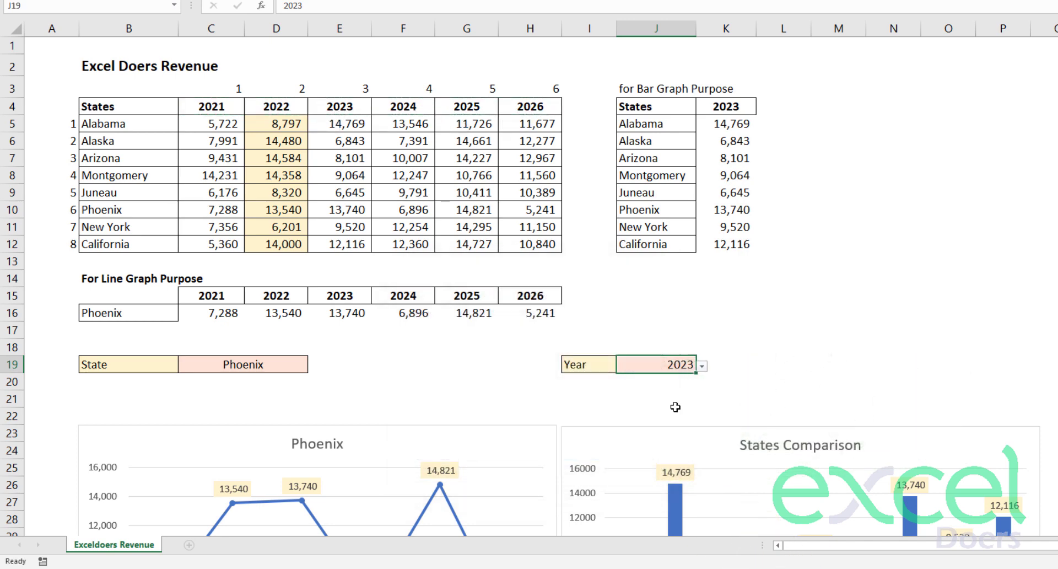
pyautogui.click(703, 365)
# Step: Try the State dropdown, choosing Alaska and then New York
pyautogui.click(656, 401)
pyautogui.scroll(-2, 315, 338)
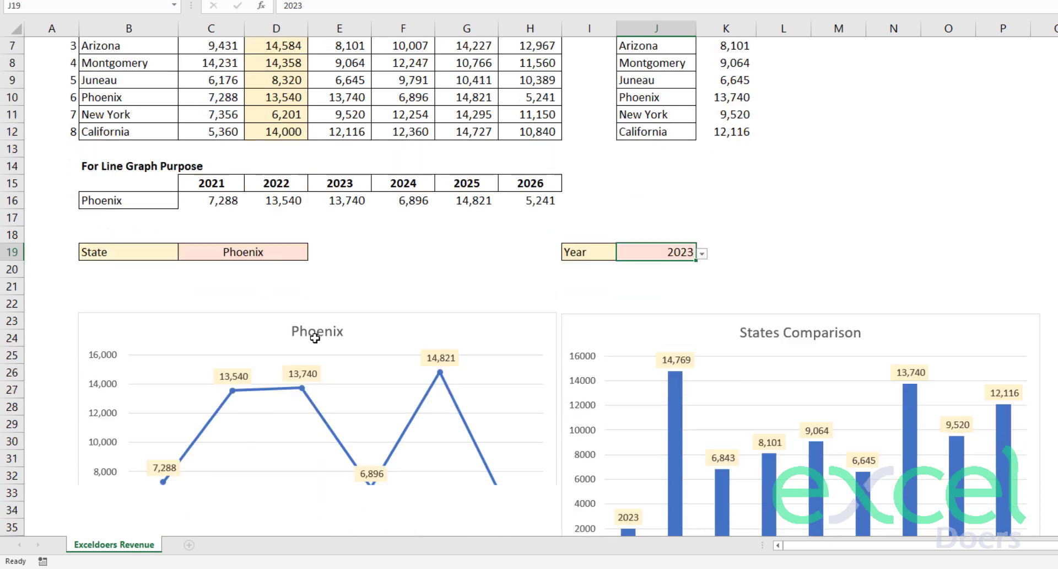
pyautogui.scroll(-1, 315, 338)
pyautogui.scroll(-1, 330, 306)
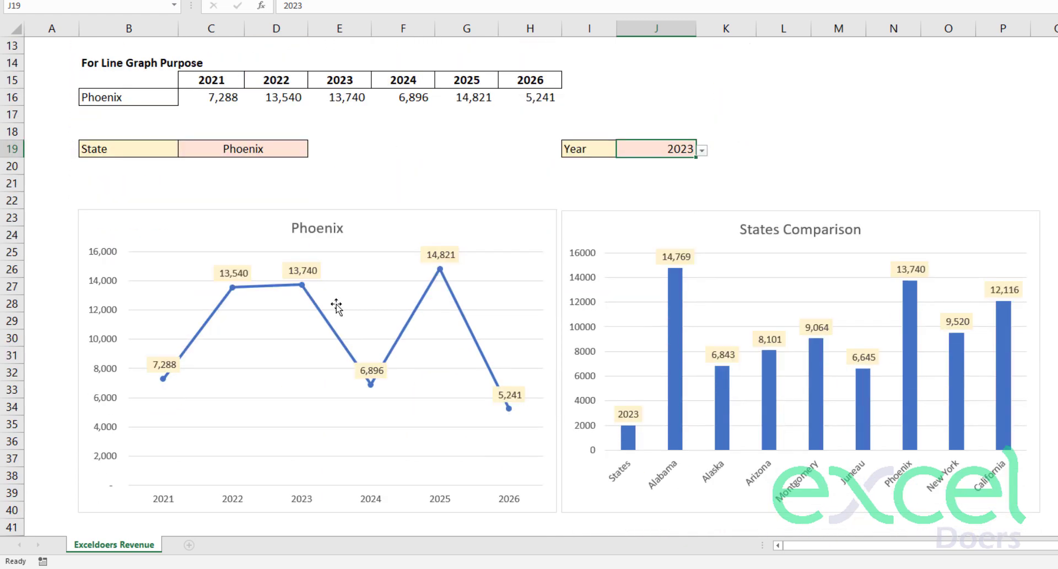
pyautogui.click(300, 146)
pyautogui.click(313, 150)
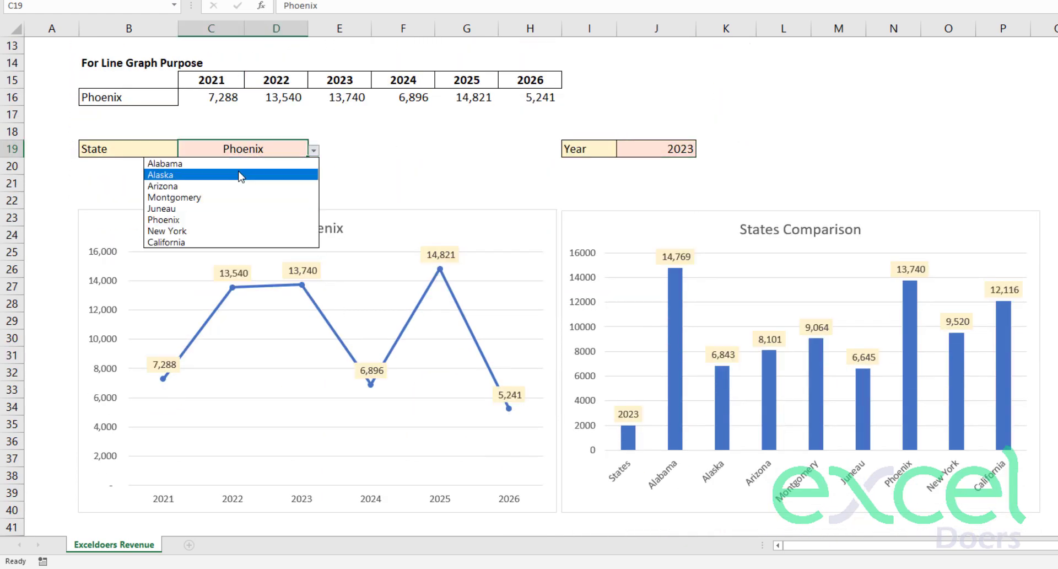
pyautogui.click(238, 175)
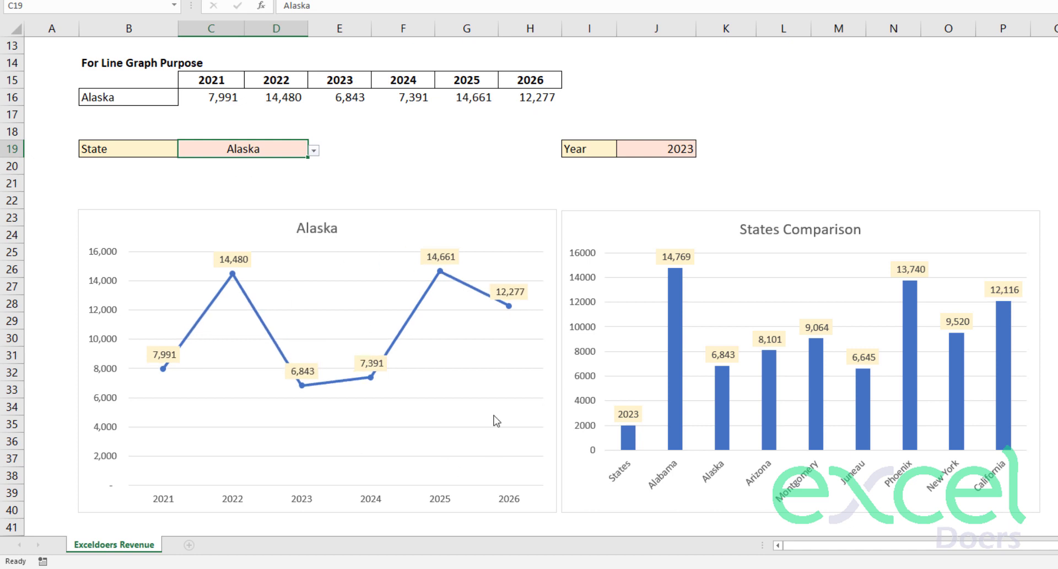
pyautogui.click(314, 150)
pyautogui.click(220, 230)
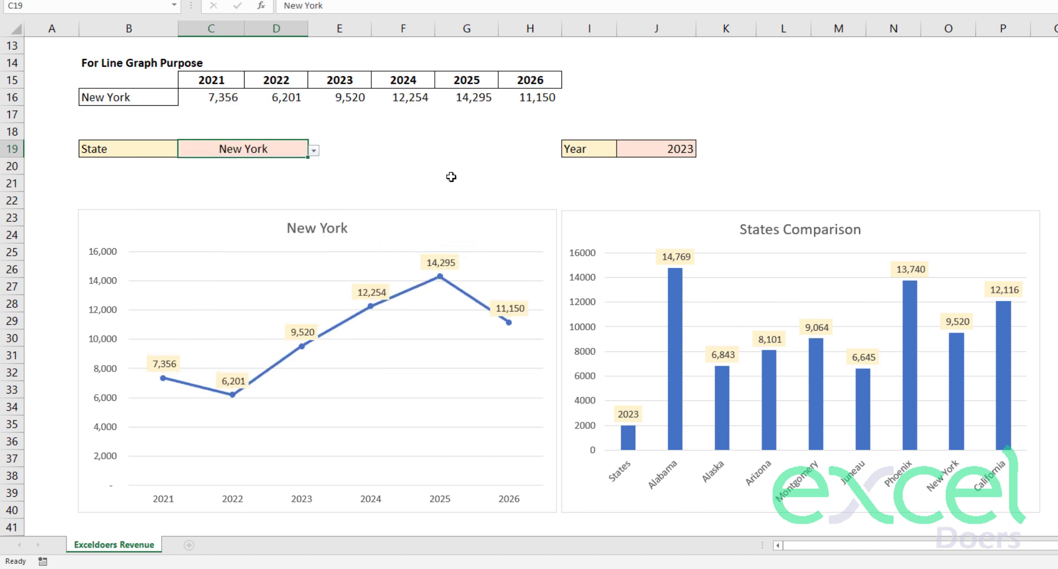
# Step: Try the Year dropdown, choosing 2022 and then 2021
pyautogui.click(657, 157)
pyautogui.click(703, 150)
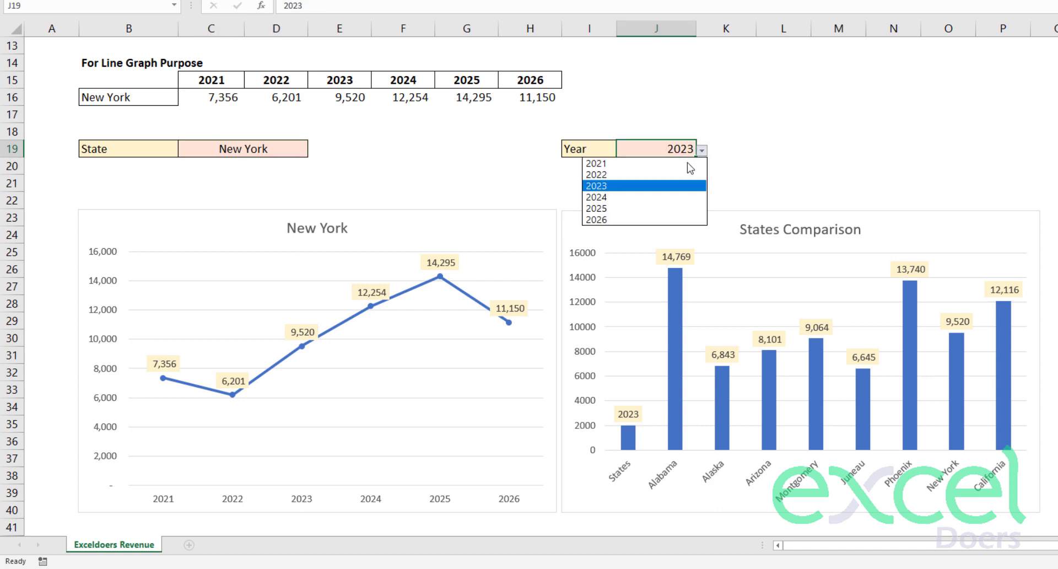
pyautogui.click(651, 174)
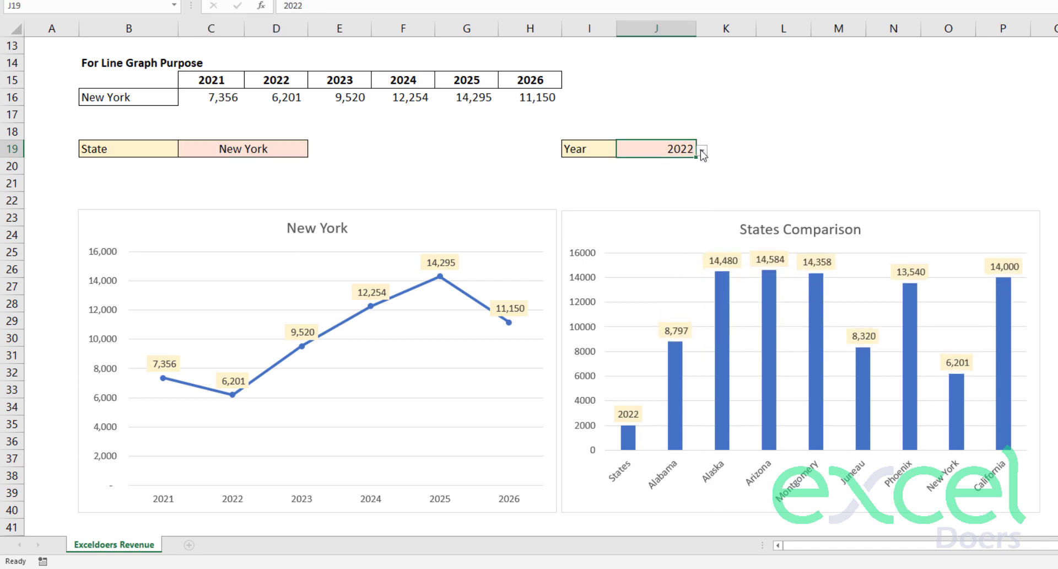
pyautogui.click(702, 150)
pyautogui.click(653, 164)
pyautogui.click(773, 230)
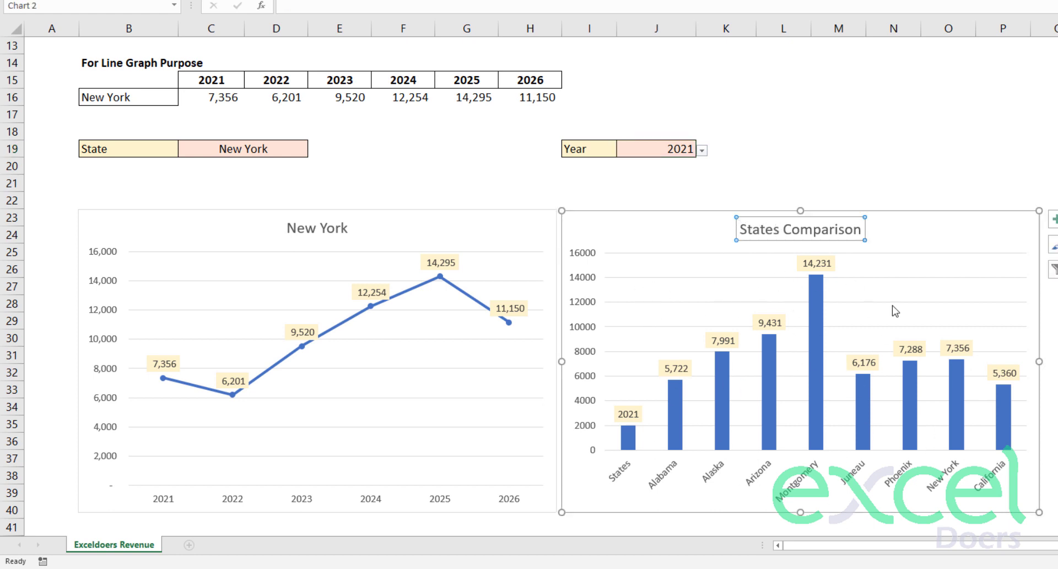
# Step: Link the States Comparison chart title to =J19 so it displays 2021
pyautogui.click(713, 190)
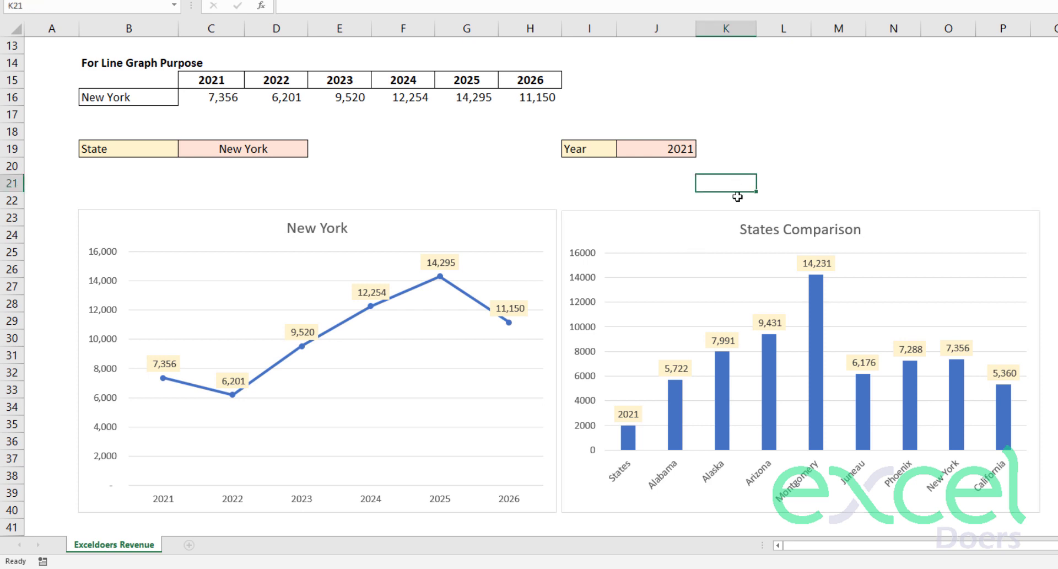
pyautogui.click(789, 230)
pyautogui.click(771, 168)
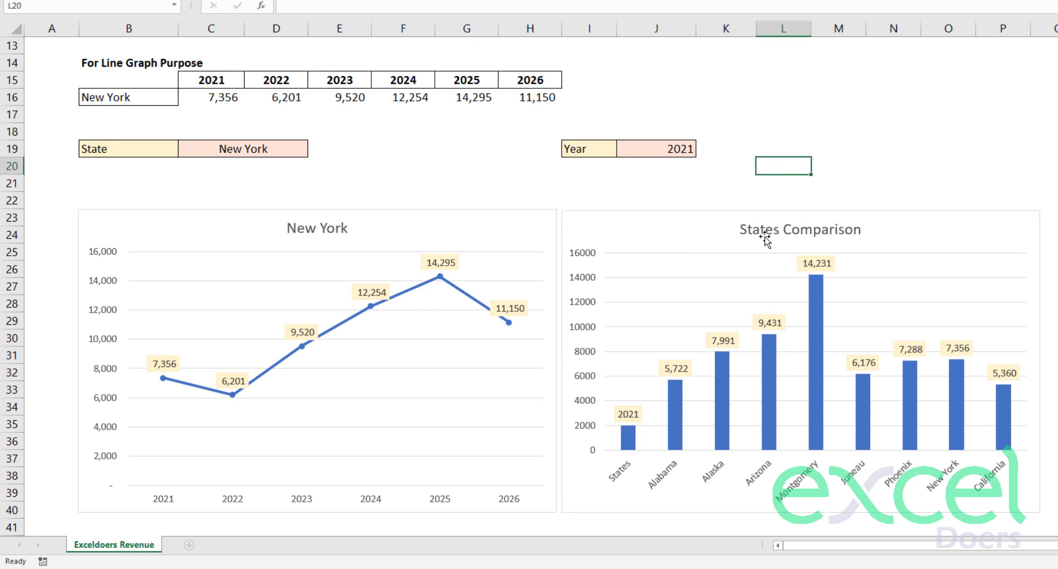
pyautogui.click(760, 231)
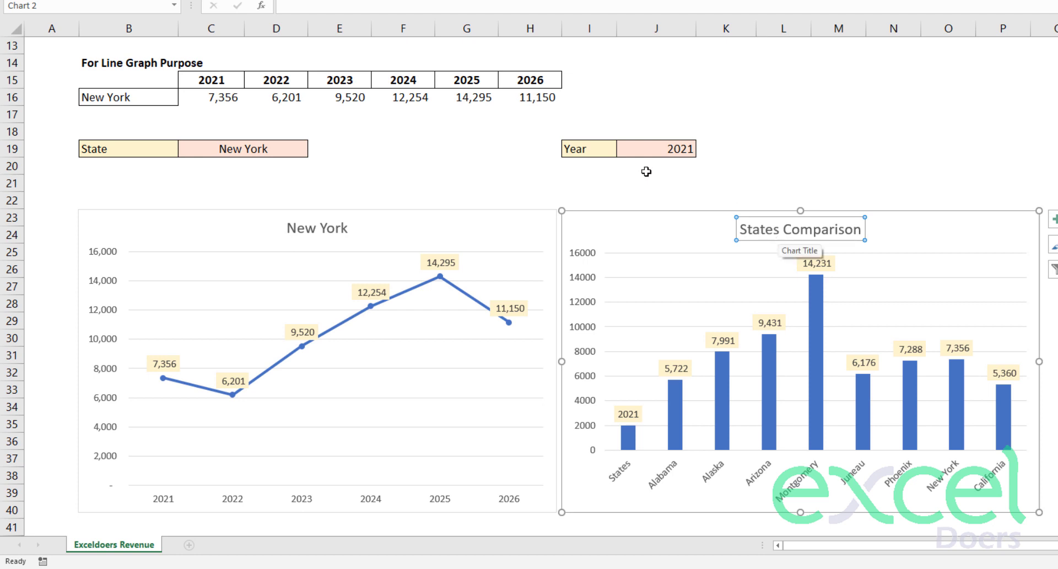
pyautogui.click(353, 7)
pyautogui.write('=')
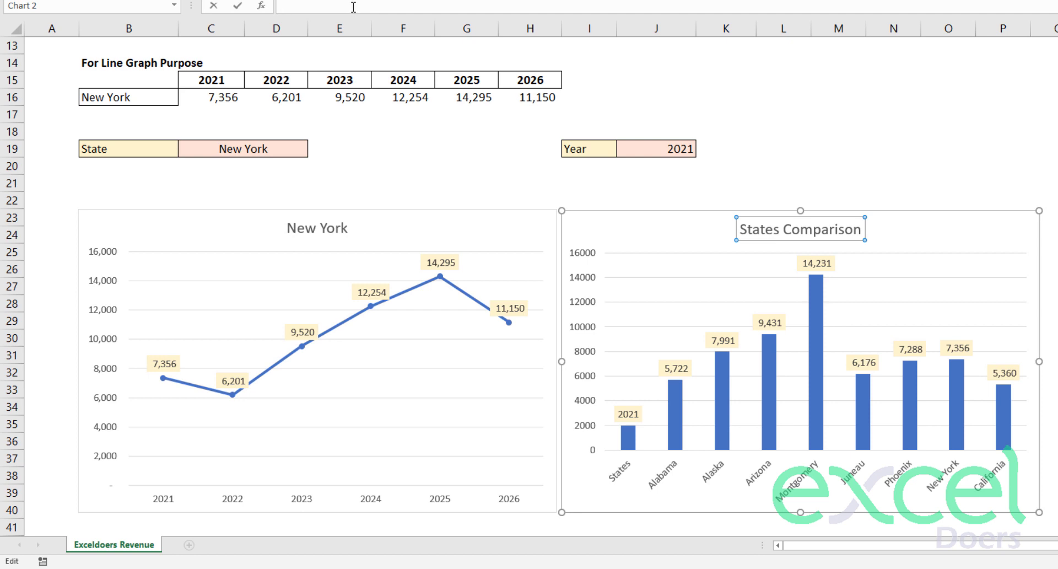
pyautogui.click(636, 144)
pyautogui.press('Return')
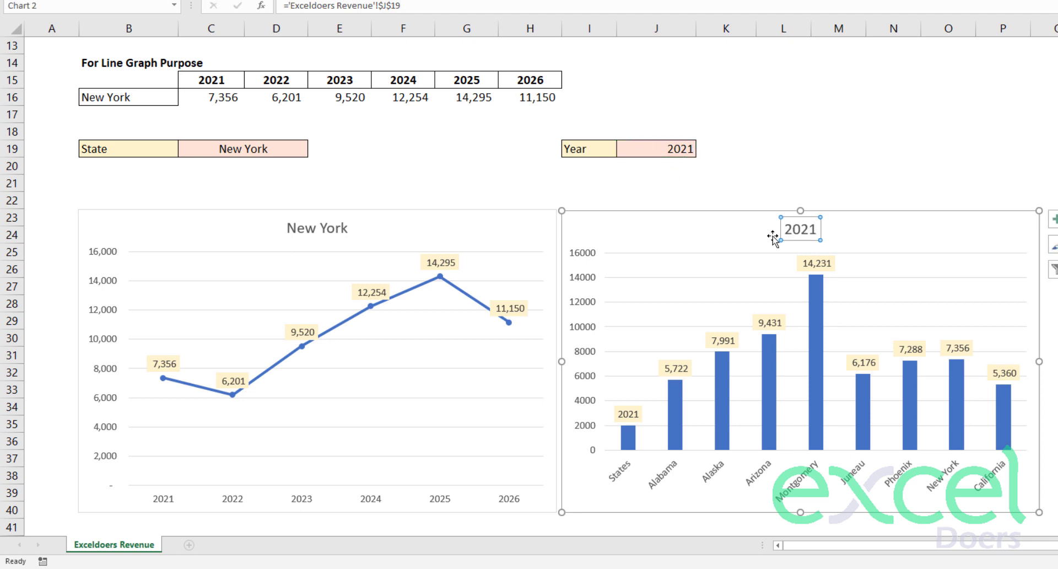
pyautogui.click(777, 165)
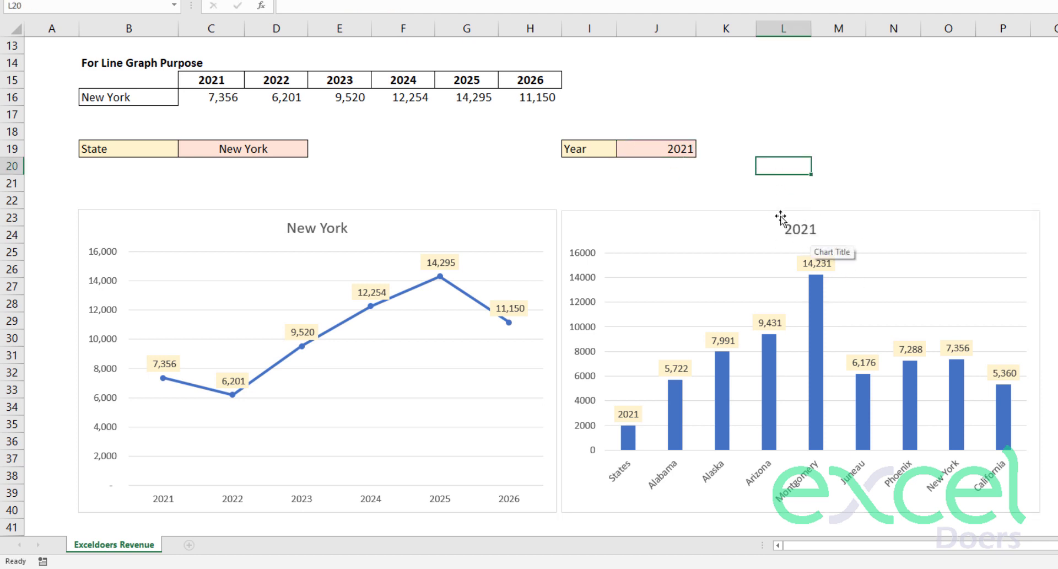
# Step: Cycle the year through 2022, 2023, 2025 and 2026, ending on 2022
pyautogui.click(692, 150)
pyautogui.click(703, 152)
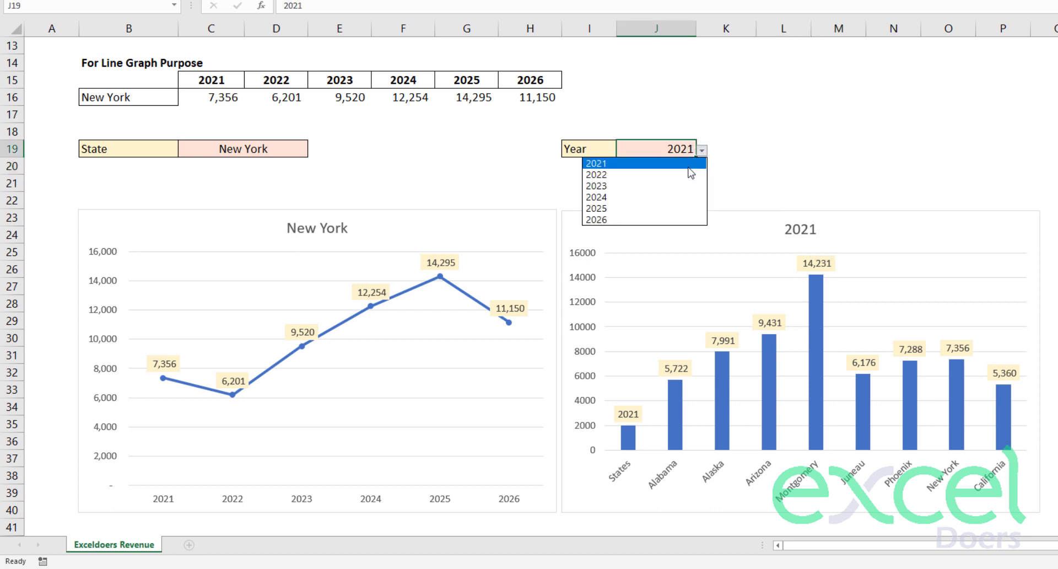
pyautogui.click(690, 169)
pyautogui.click(706, 148)
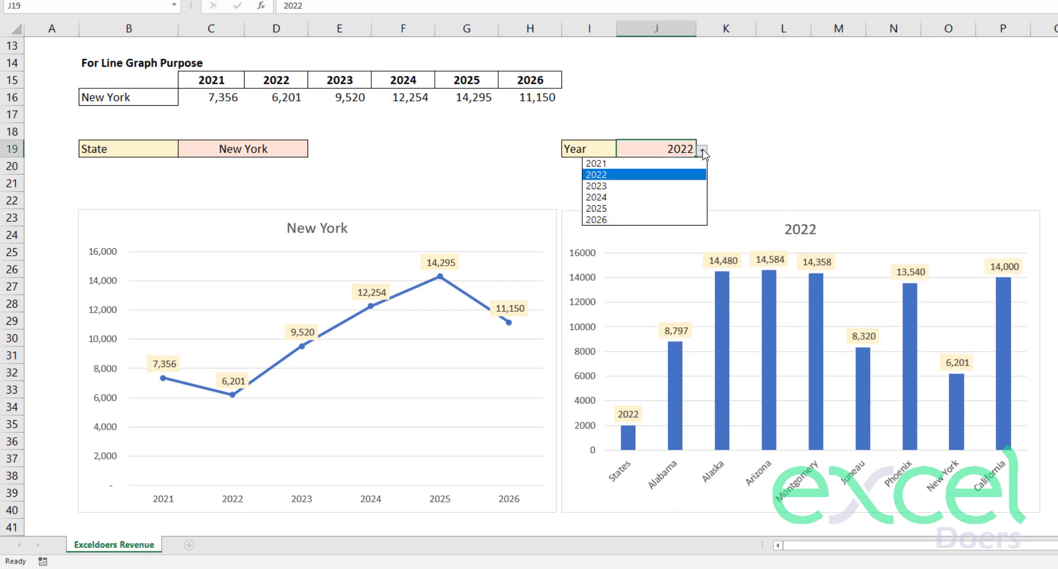
pyautogui.click(658, 177)
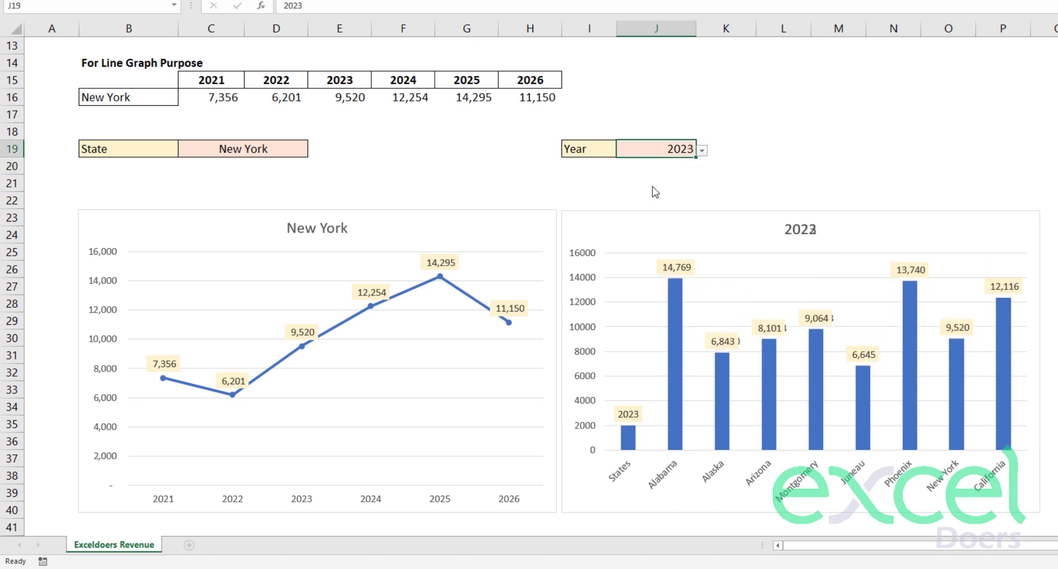
pyautogui.click(701, 150)
pyautogui.click(640, 210)
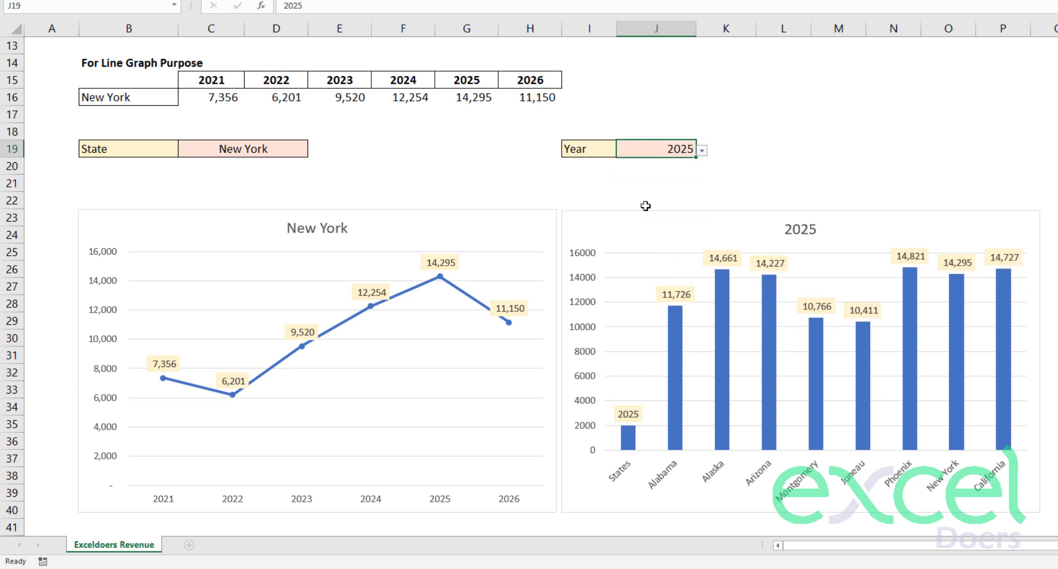
pyautogui.click(702, 150)
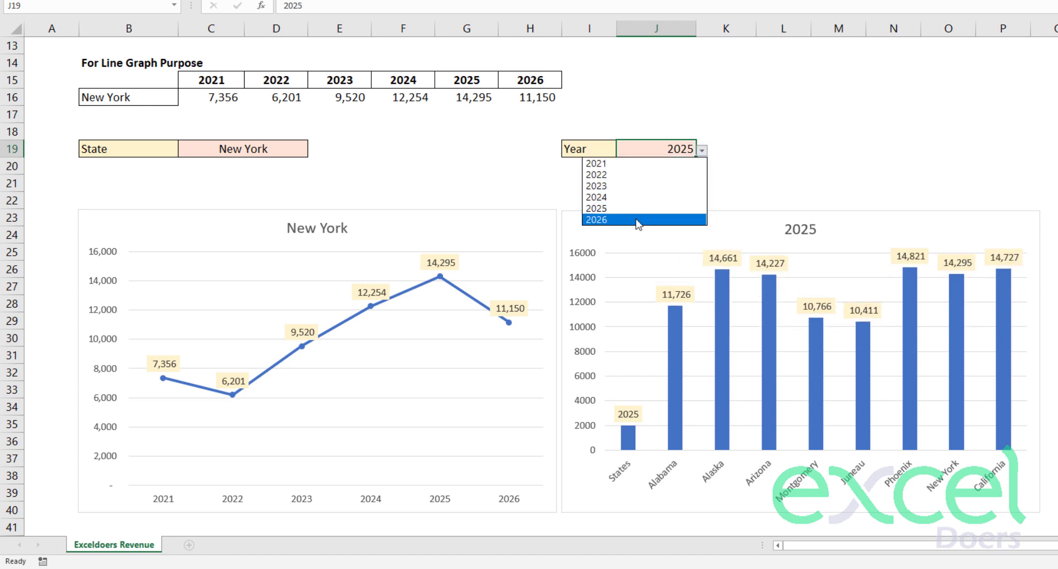
pyautogui.click(640, 219)
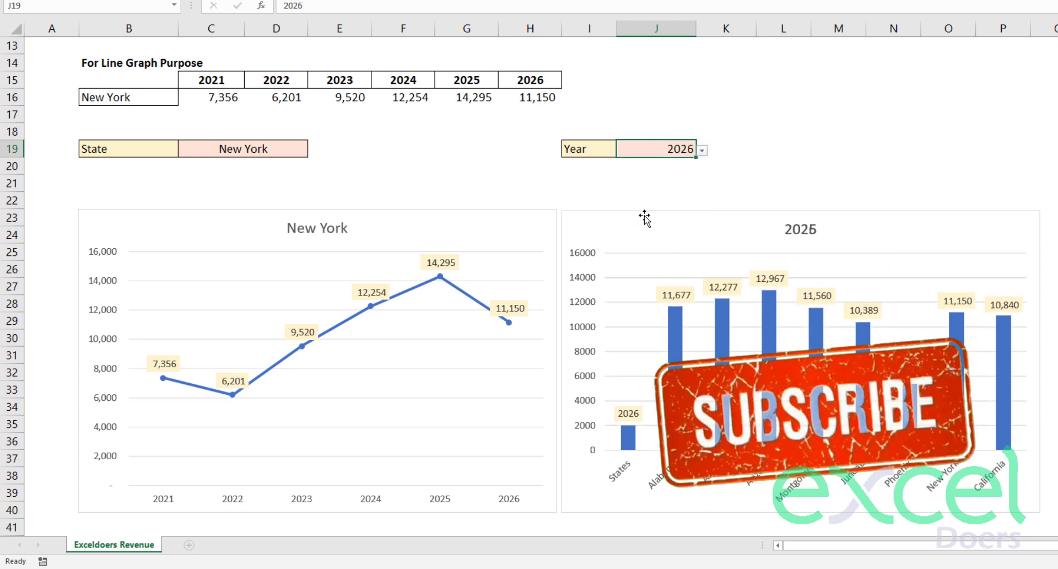
pyautogui.click(702, 150)
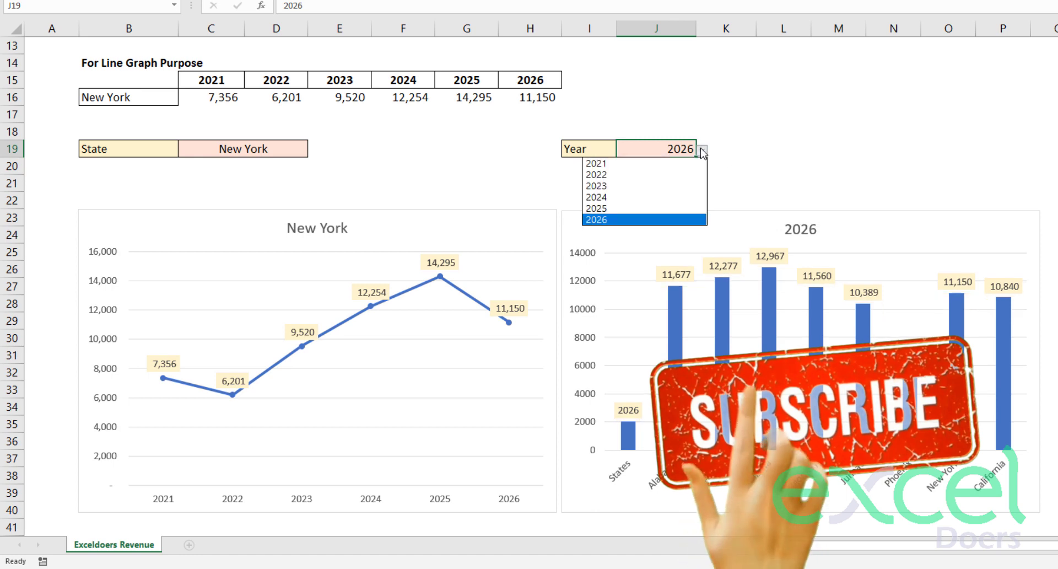
pyautogui.click(683, 175)
# Step: Choose Montgomery as the state in C19
pyautogui.click(302, 150)
pyautogui.click(314, 150)
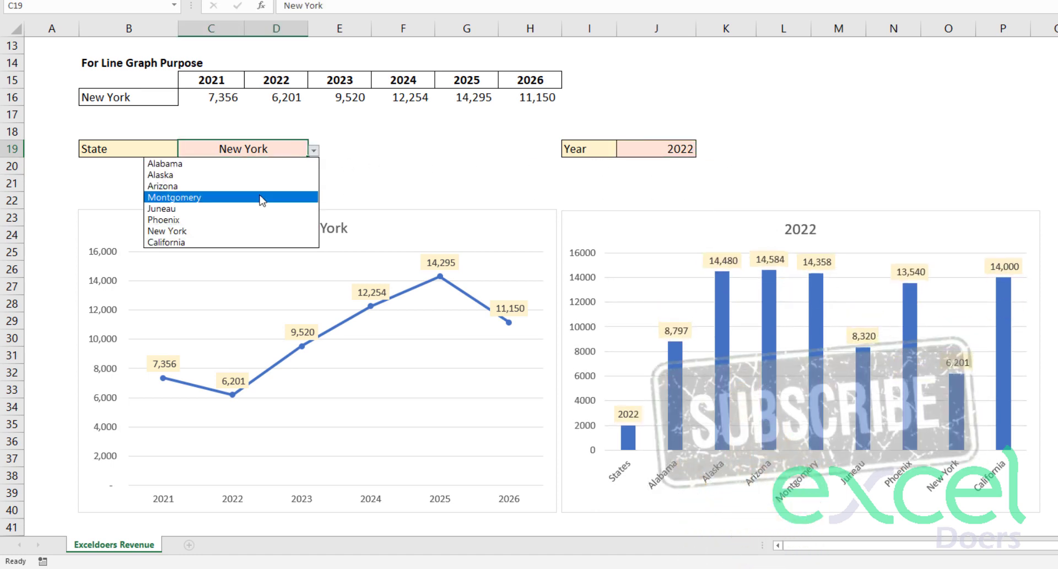
pyautogui.click(262, 198)
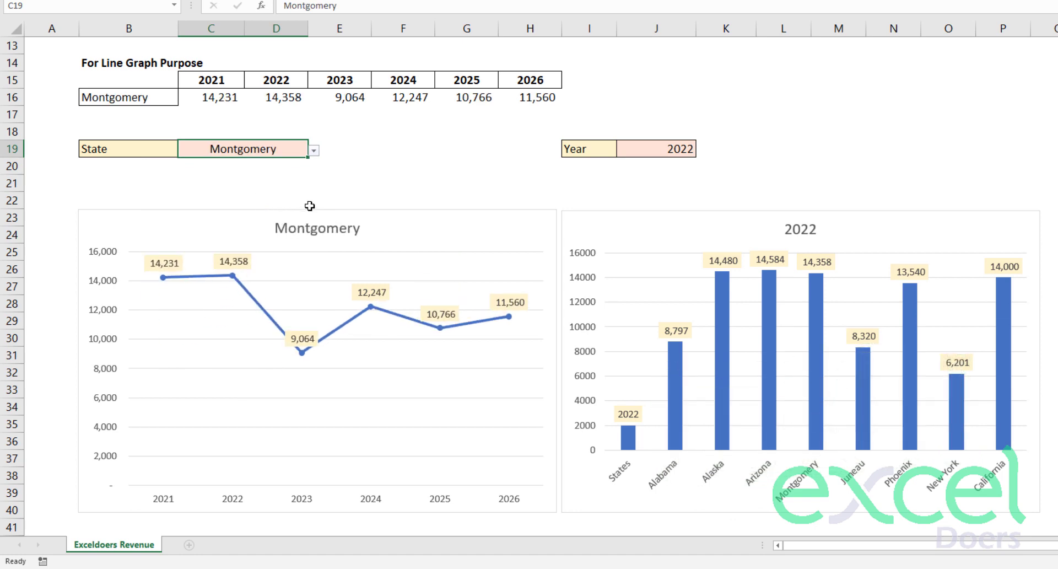
pyautogui.scroll(1, 309, 204)
pyautogui.scroll(1, 308, 204)
pyautogui.scroll(2, 309, 204)
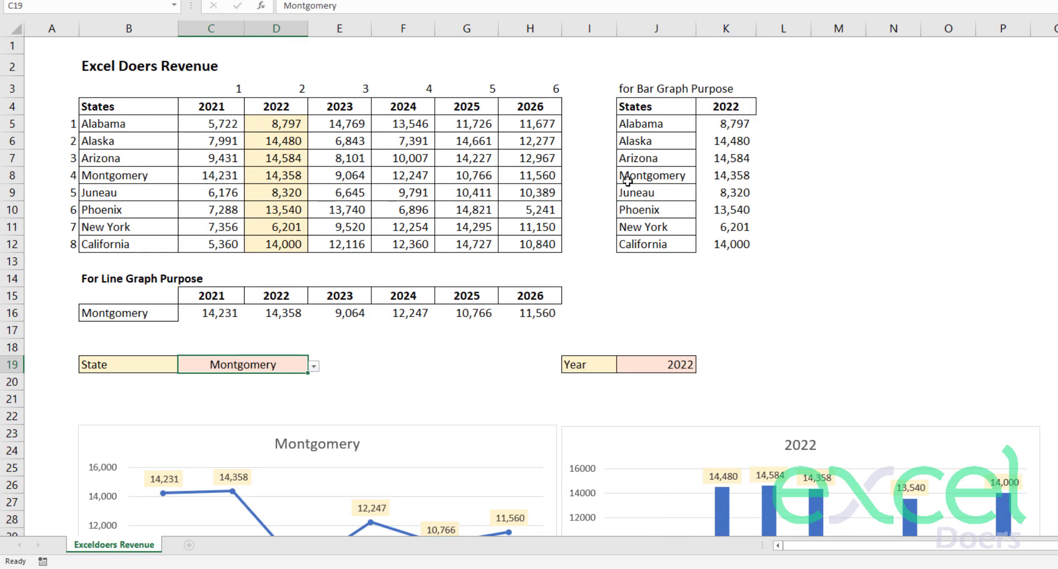
pyautogui.moveTo(9, 313); pyautogui.dragTo(16, 279)
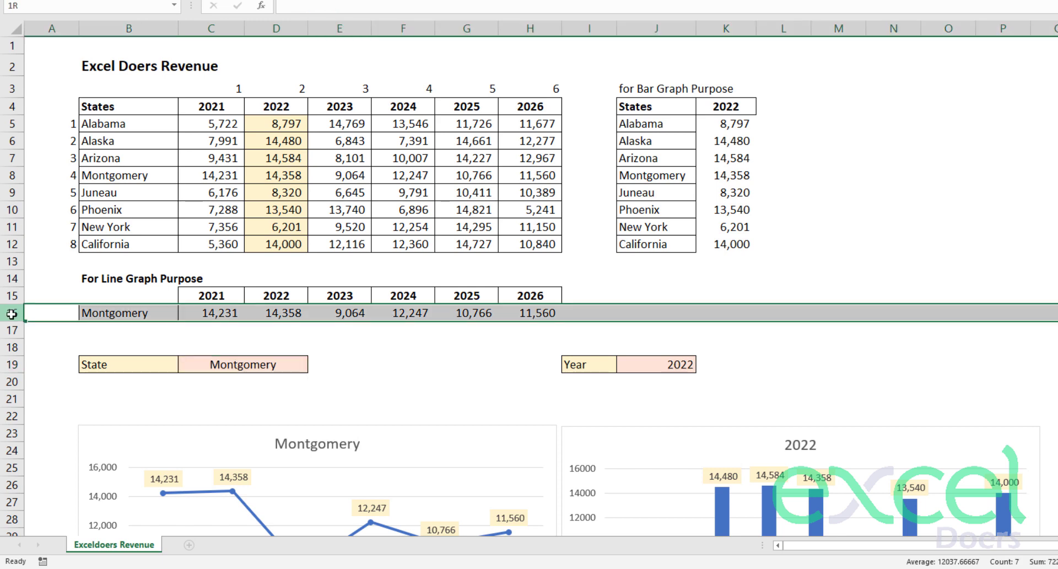
pyautogui.rightClick(3, 284)
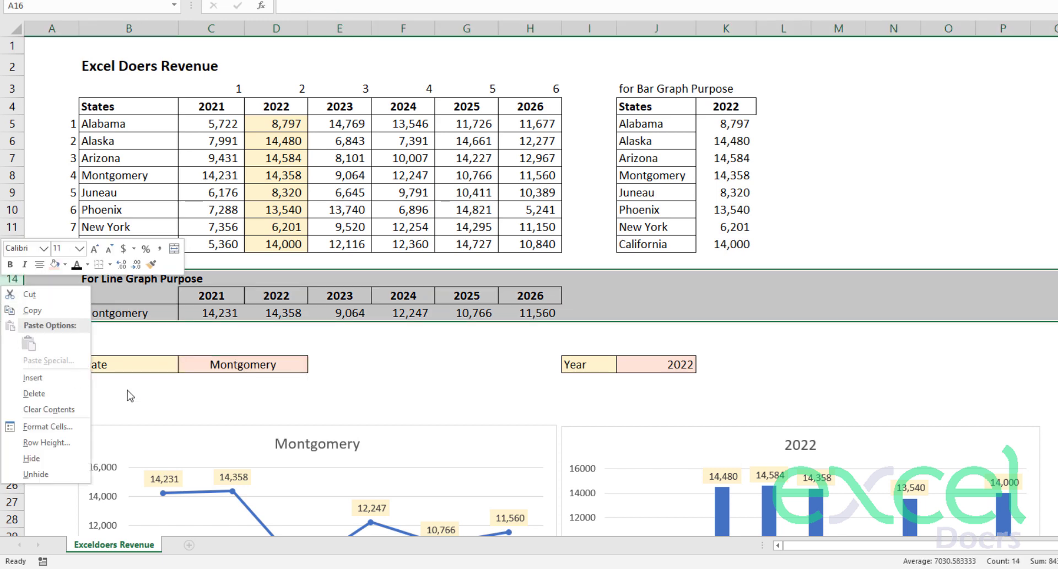
pyautogui.click(31, 458)
pyautogui.scroll(-2, 269, 342)
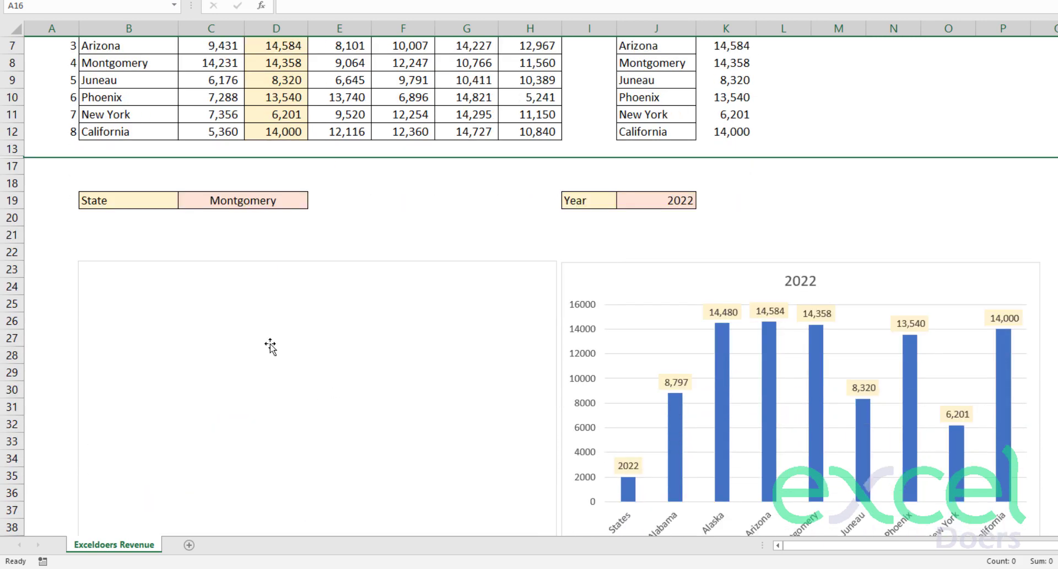
pyautogui.hotkey('ctrl', 'z')
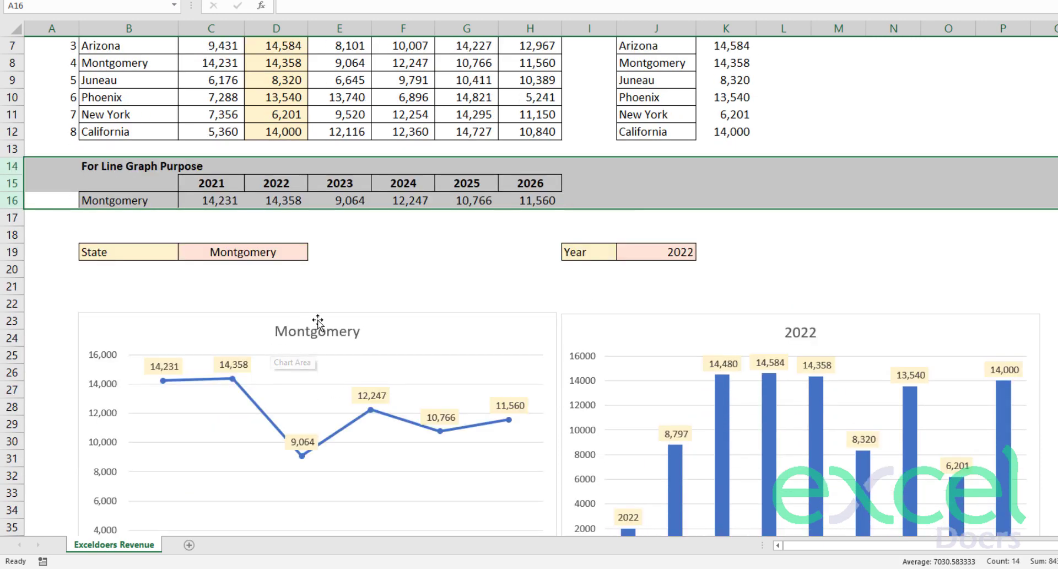
pyautogui.scroll(2, 531, 265)
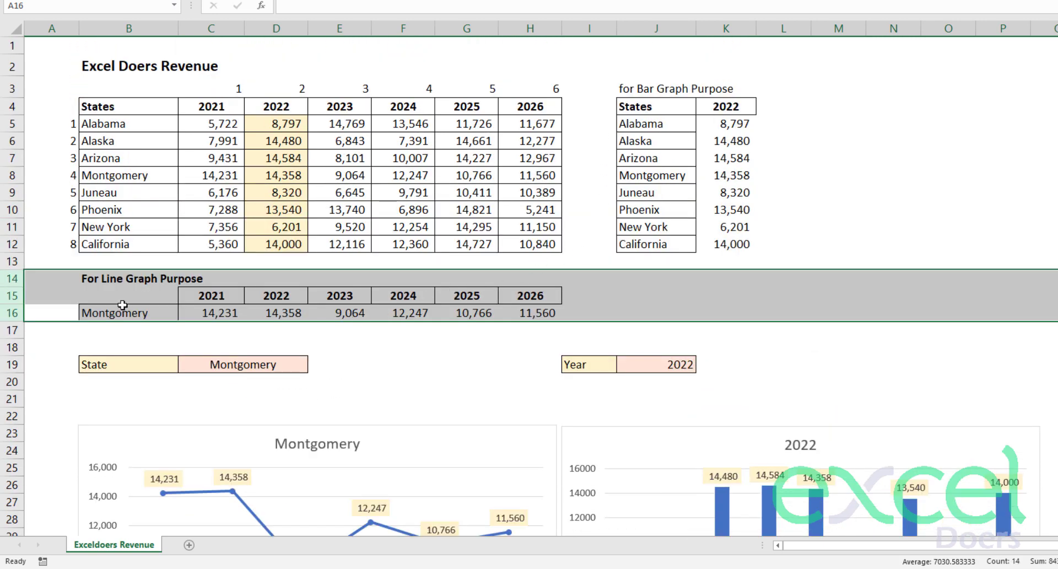
# Step: Apply No Border to the line-graph helper table B15:H16
pyautogui.click(122, 309)
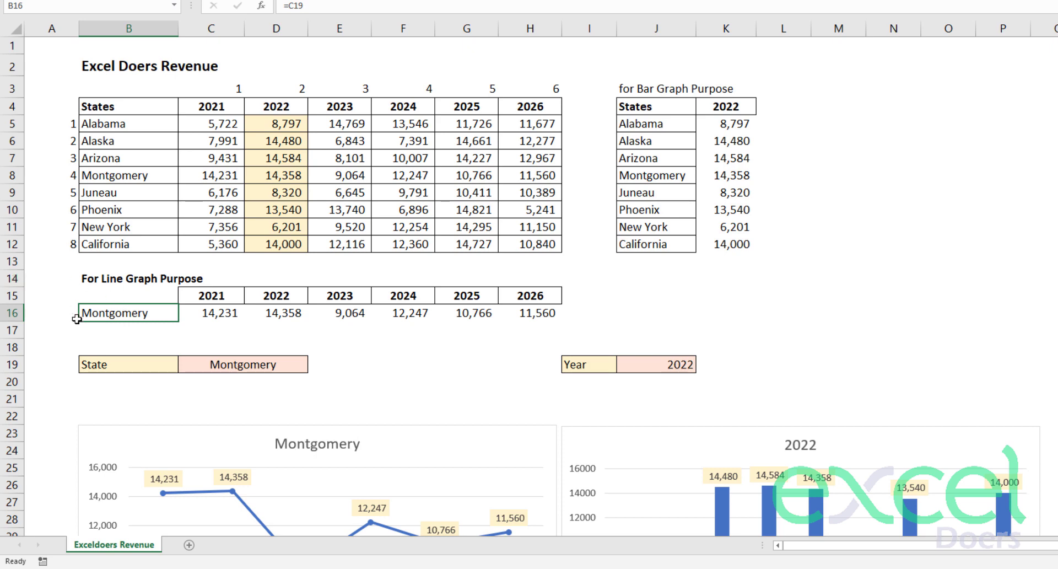
pyautogui.scroll(-4, 605, 337)
pyautogui.scroll(4, 596, 276)
pyautogui.moveTo(535, 299); pyautogui.dragTo(209, 298)
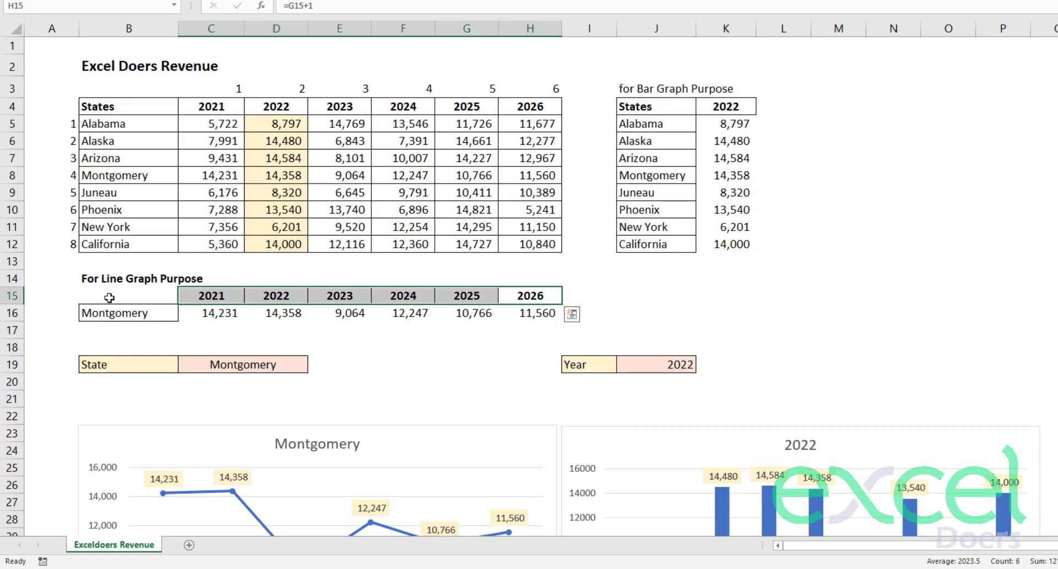
pyautogui.moveTo(109, 298); pyautogui.dragTo(529, 313)
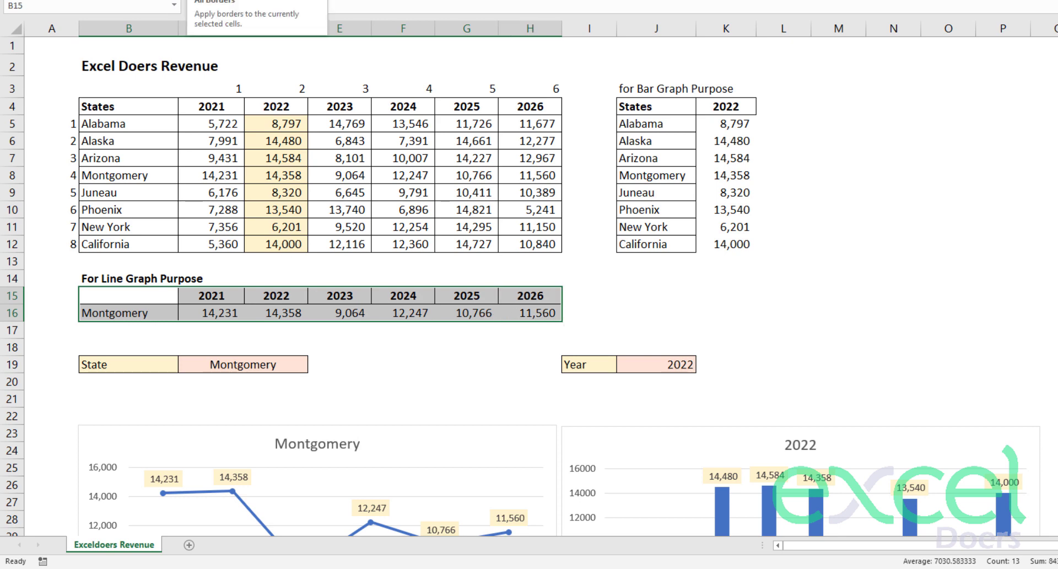
pyautogui.click(180, 1)
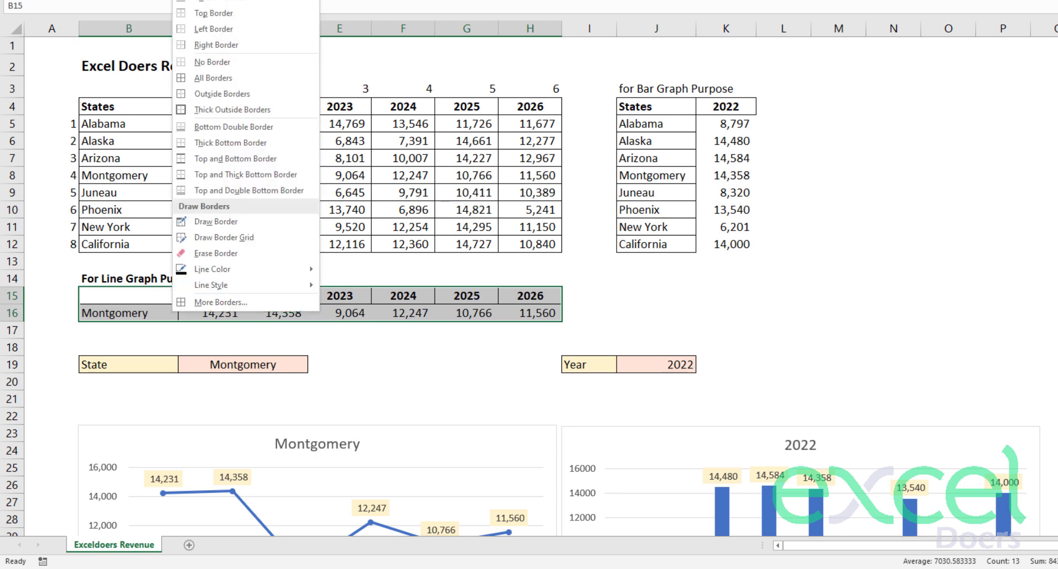
pyautogui.click(213, 62)
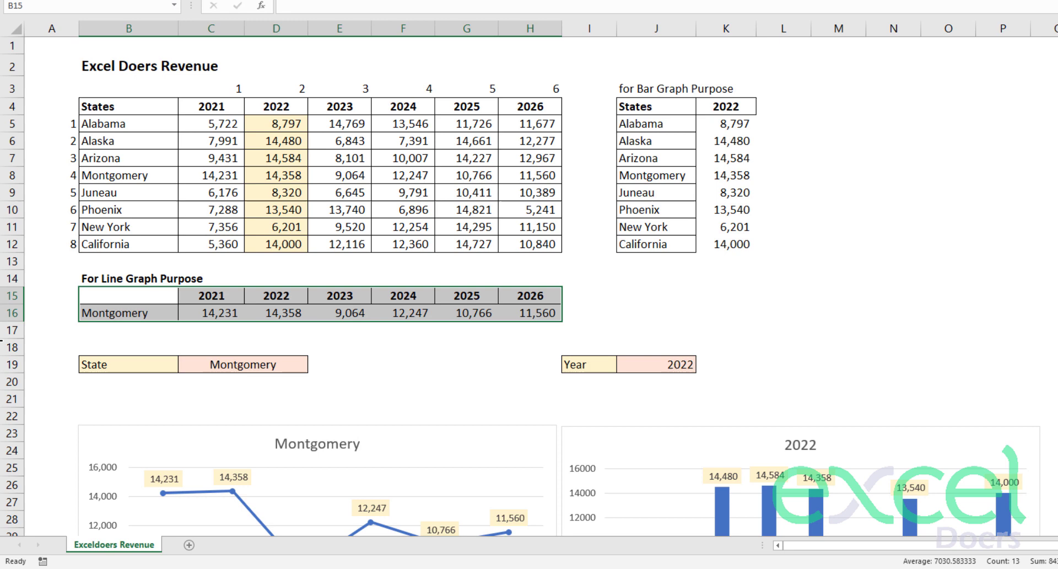
pyautogui.click(100, 301)
pyautogui.moveTo(99, 300); pyautogui.dragTo(522, 316)
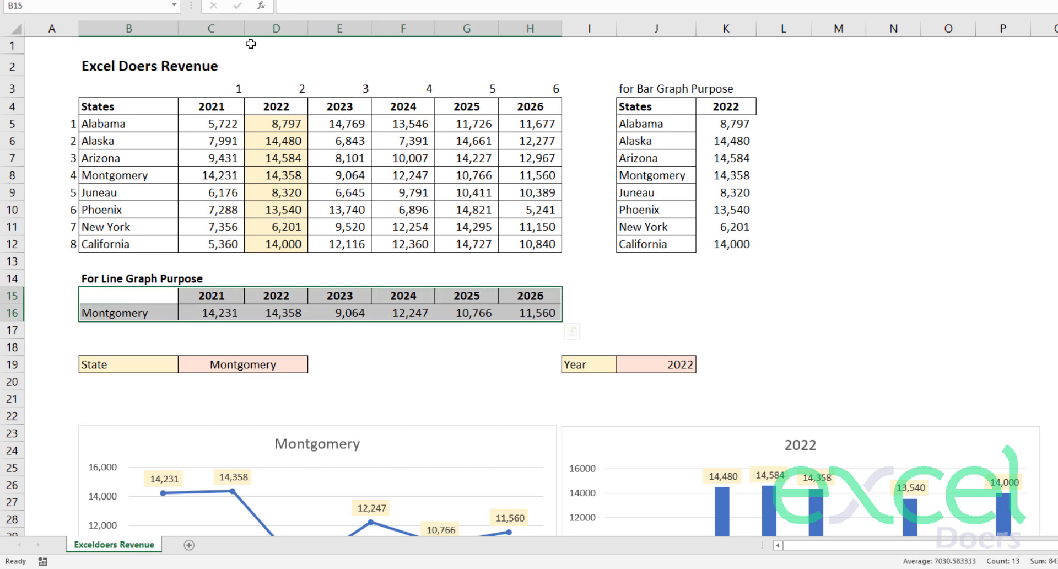
# Step: Clear the remaining borders from the line-graph table and the bar-graph helper table J3:K13
pyautogui.click(214, 62)
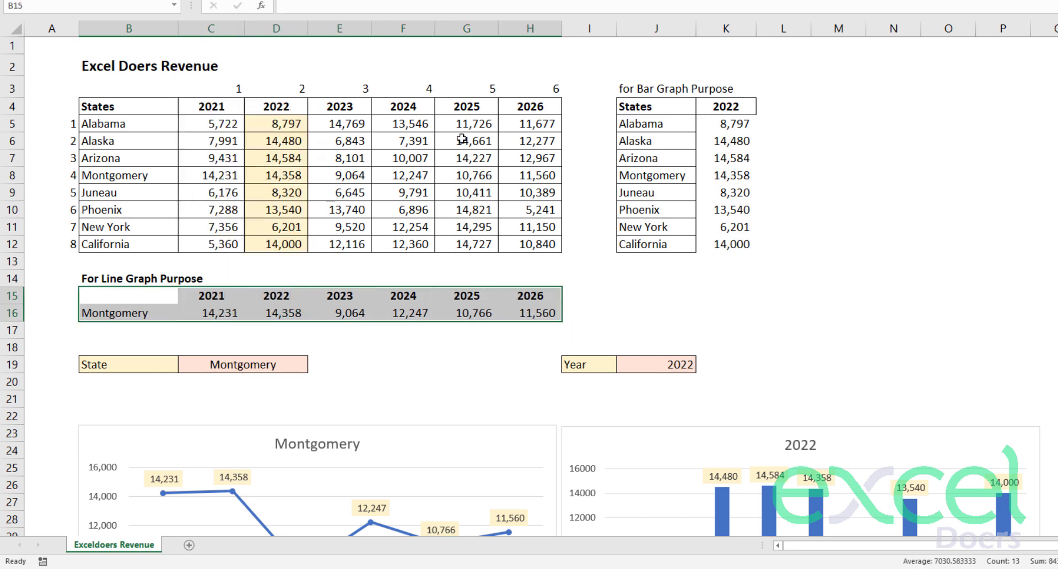
pyautogui.click(726, 227)
pyautogui.moveTo(644, 91); pyautogui.dragTo(716, 263)
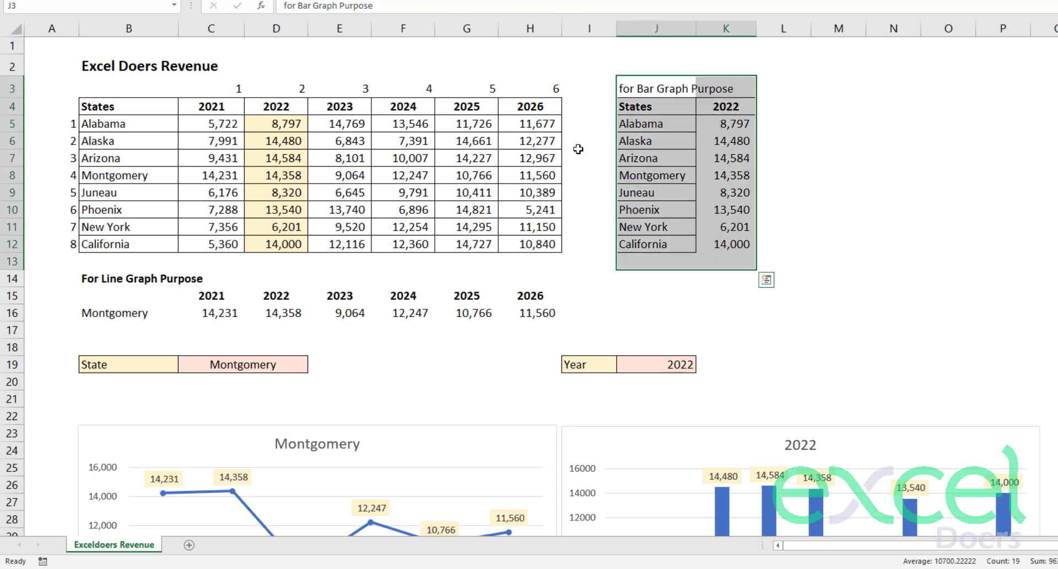
pyautogui.hotkey('ctrl', 'shift', '-')
pyautogui.click(822, 206)
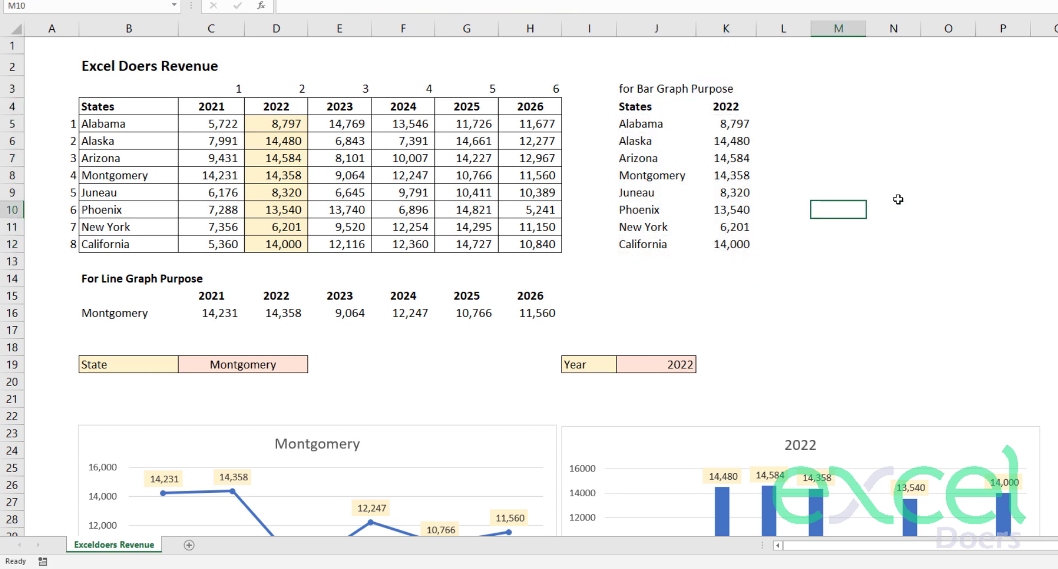
# Step: Turn the text of the line-graph helper block B14:I16 white
pyautogui.moveTo(568, 318); pyautogui.dragTo(116, 277)
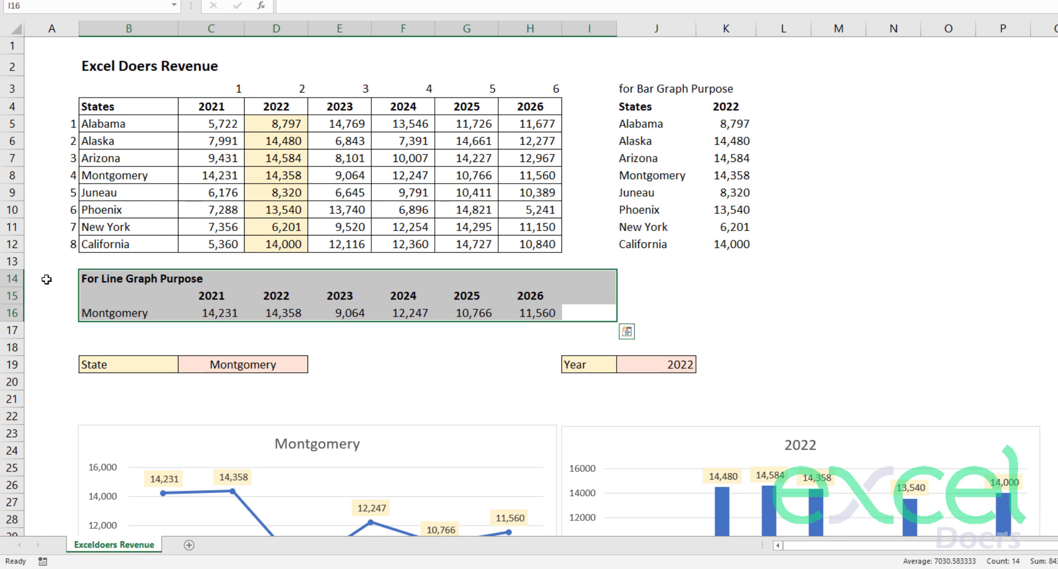
pyautogui.press('Escape')
pyautogui.click(233, 4)
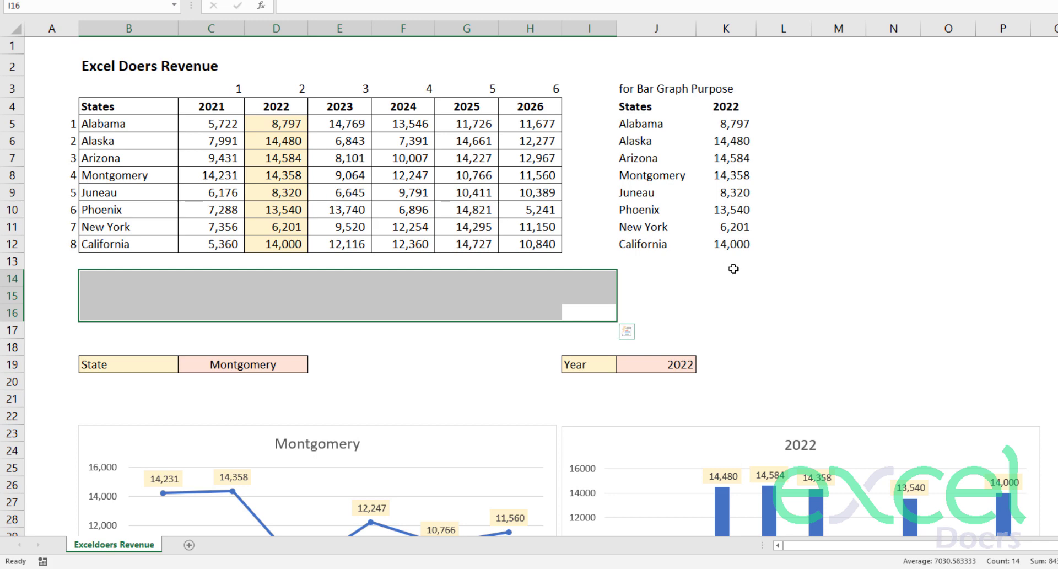
pyautogui.moveTo(734, 269); pyautogui.dragTo(640, 89)
# Step: Hide the bar-graph helper block J3:K14 by making its text white
pyautogui.press('F4')
pyautogui.click(889, 153)
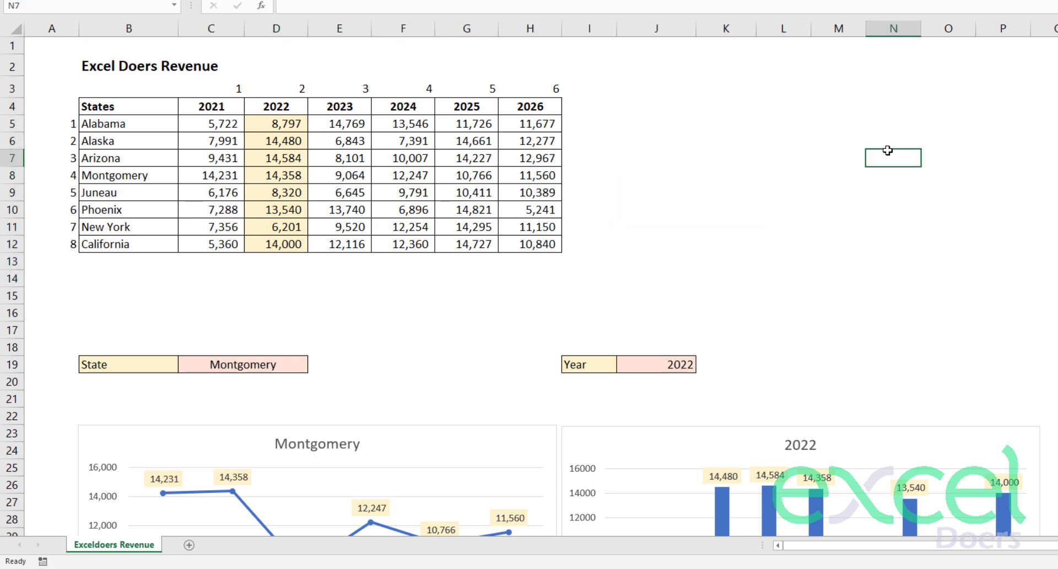
pyautogui.scroll(-1, 885, 151)
pyautogui.scroll(1, 889, 153)
pyautogui.scroll(-4, 482, 263)
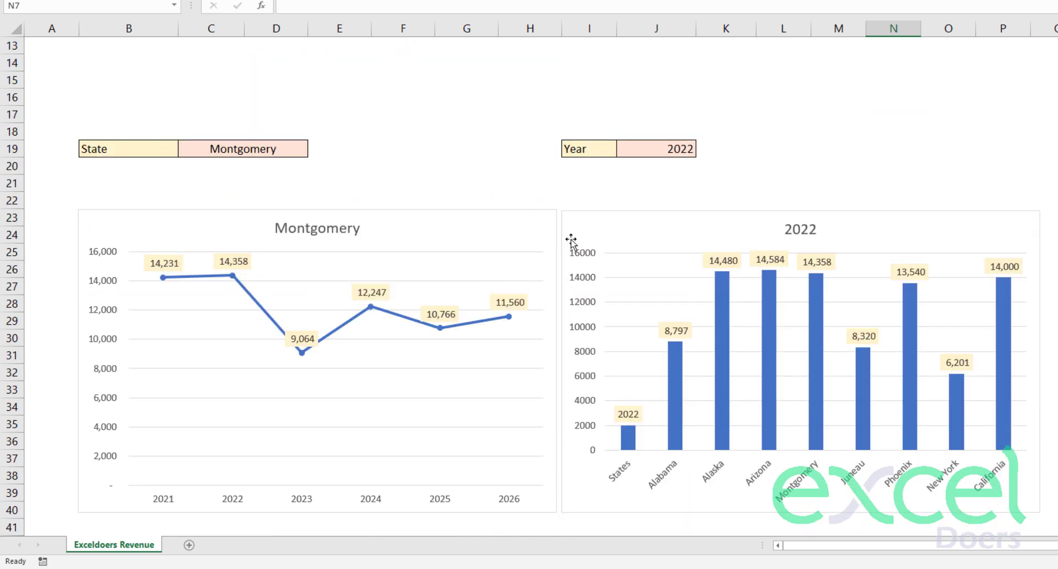
pyautogui.scroll(-1, 571, 240)
pyautogui.scroll(5, 796, 191)
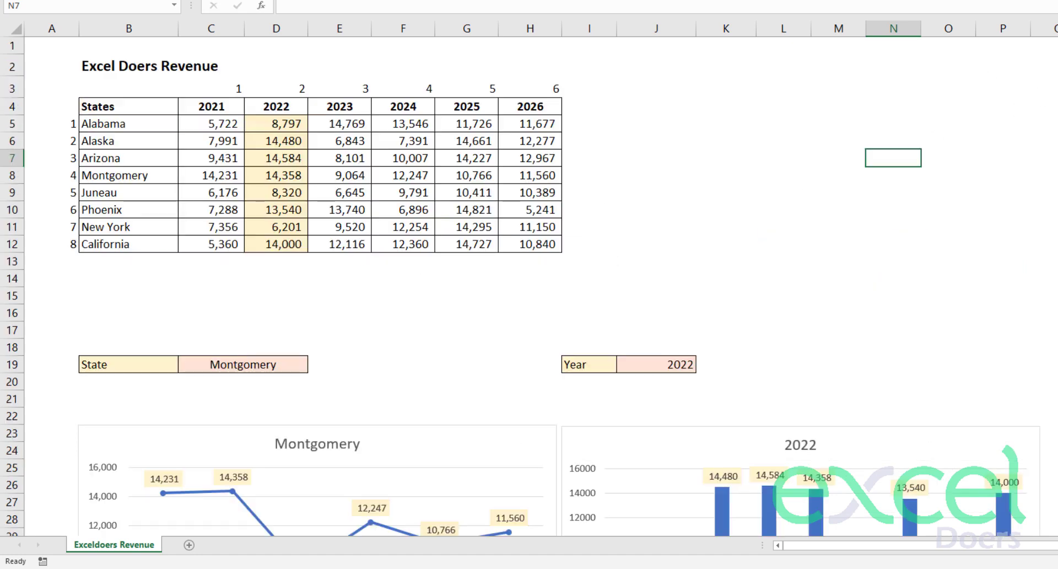
pyautogui.scroll(-1, 796, 191)
pyautogui.scroll(-1, 796, 191)
pyautogui.scroll(-2, 796, 191)
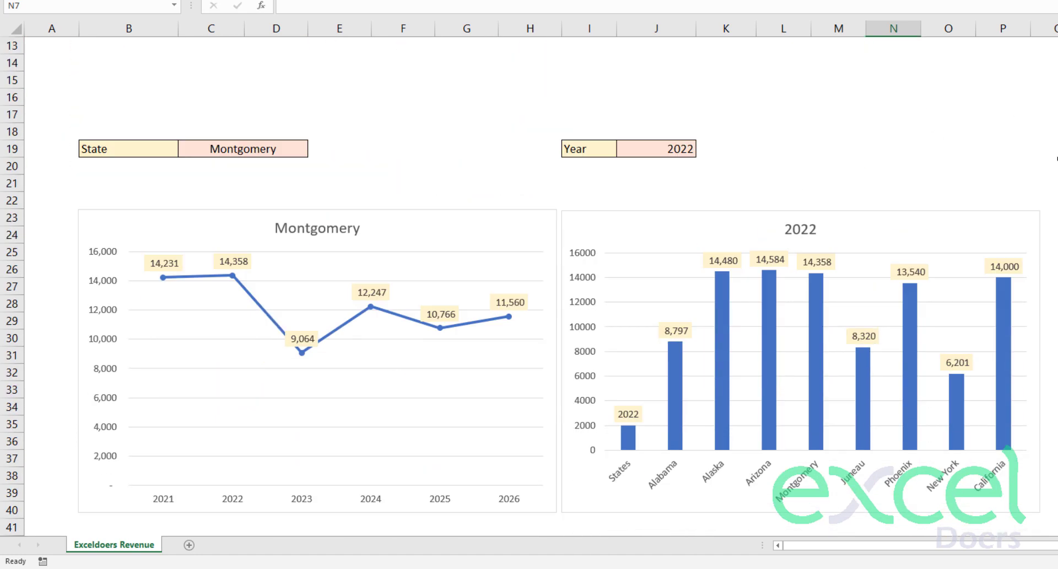
# Step: Choose Arizona as the state and 2024 as the year
pyautogui.click(279, 141)
pyautogui.click(295, 151)
pyautogui.click(313, 150)
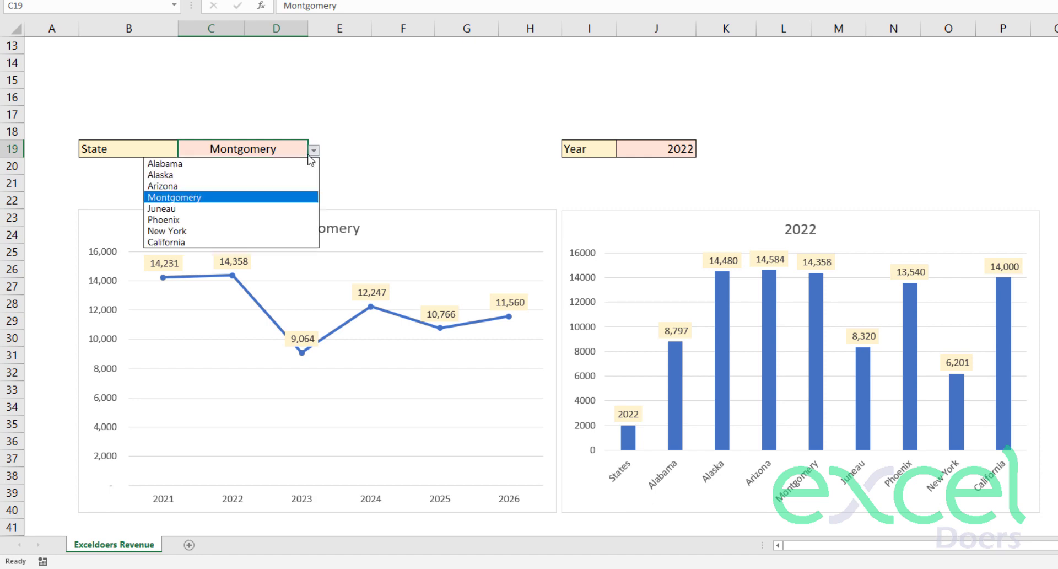
pyautogui.click(257, 187)
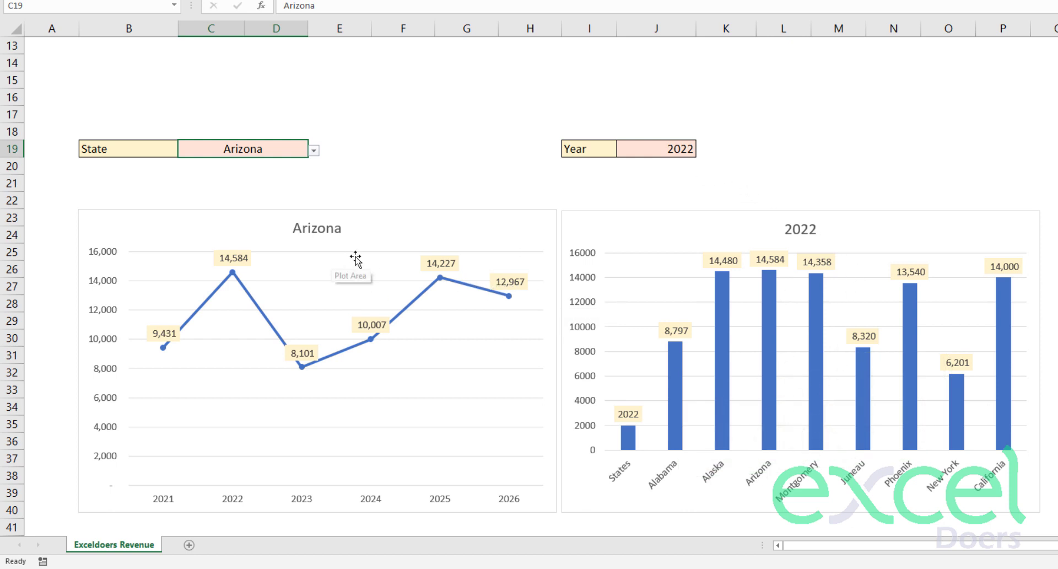
pyautogui.click(674, 153)
pyautogui.click(702, 151)
pyautogui.click(656, 197)
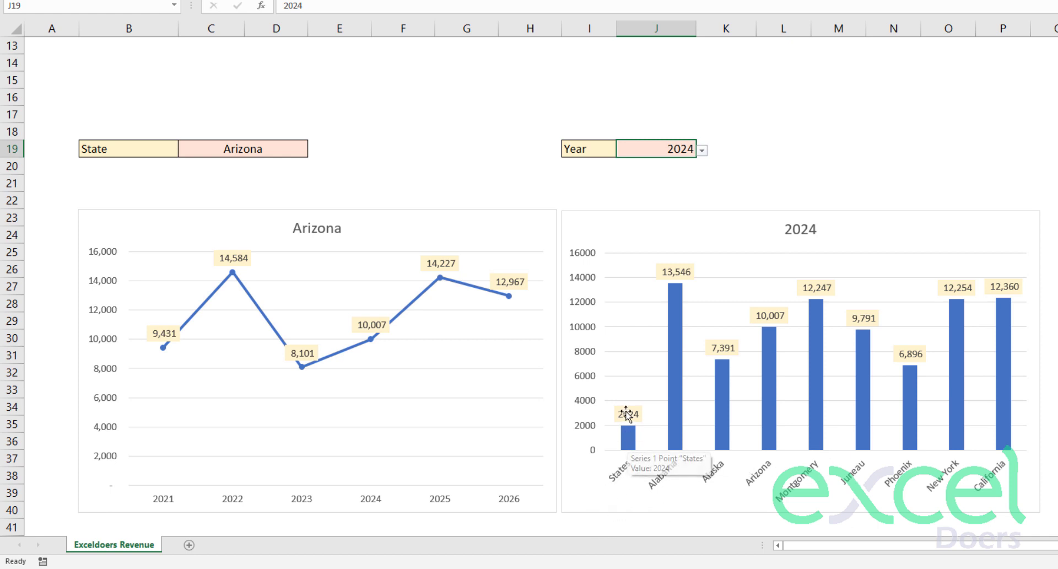
# Step: Make the hidden bar-graph helper area I2:M14 visible with black text
pyautogui.scroll(1, 612, 432)
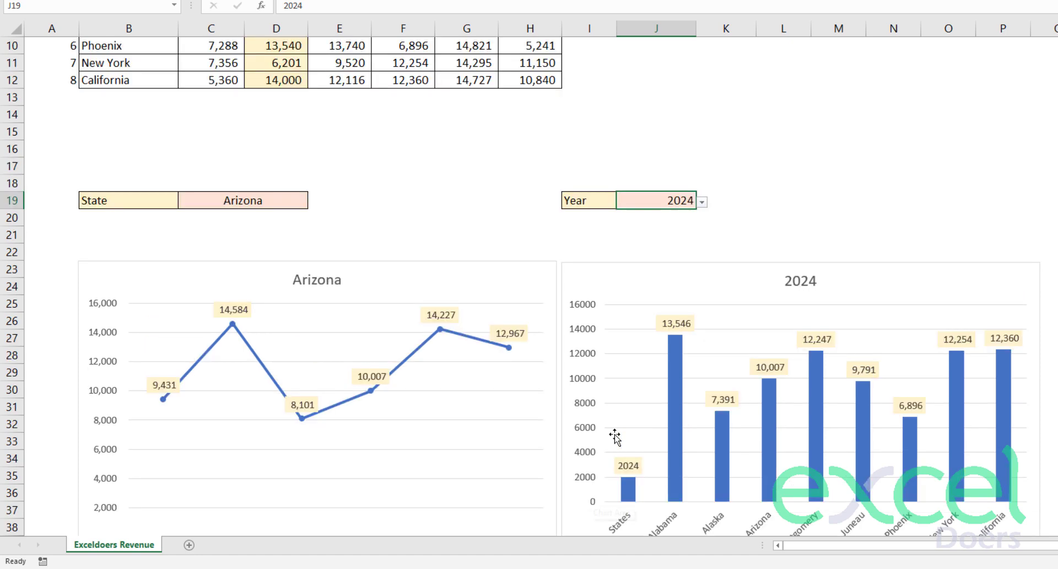
pyautogui.scroll(3, 628, 284)
pyautogui.moveTo(600, 67); pyautogui.dragTo(848, 278)
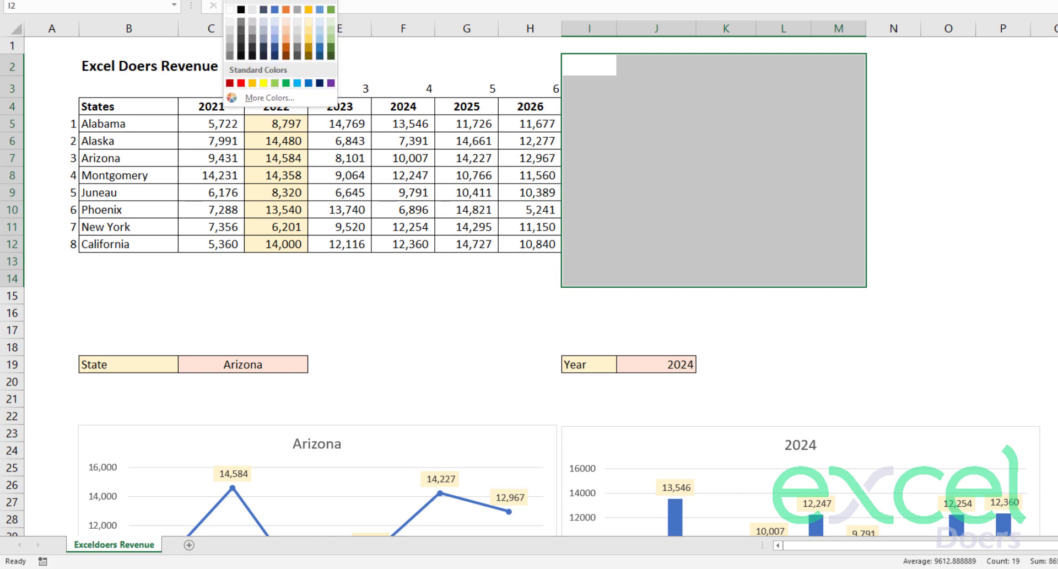
pyautogui.click(241, 7)
pyautogui.click(863, 326)
# Step: In the bar chart's Select Data, delete the starting row 4 from $J$4
pyautogui.scroll(-3, 773, 387)
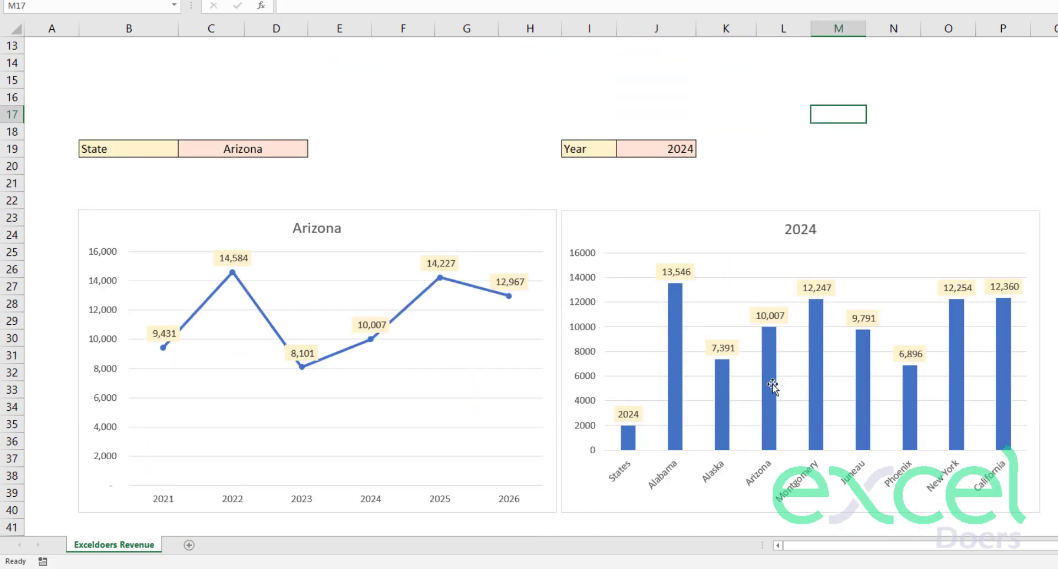
pyautogui.click(588, 469)
pyautogui.scroll(3, 640, 366)
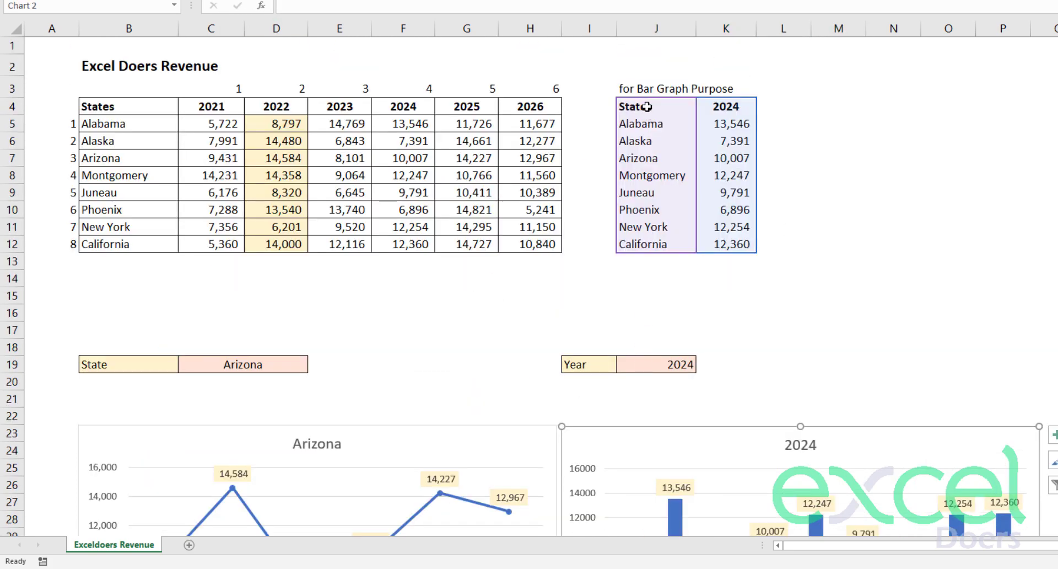
pyautogui.scroll(-4, 806, 470)
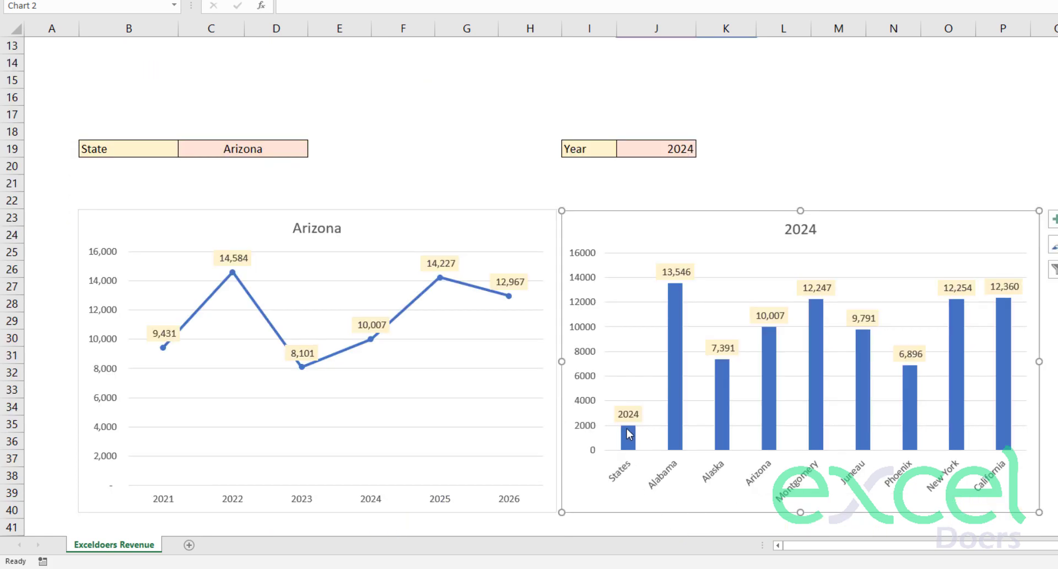
pyautogui.rightClick(735, 229)
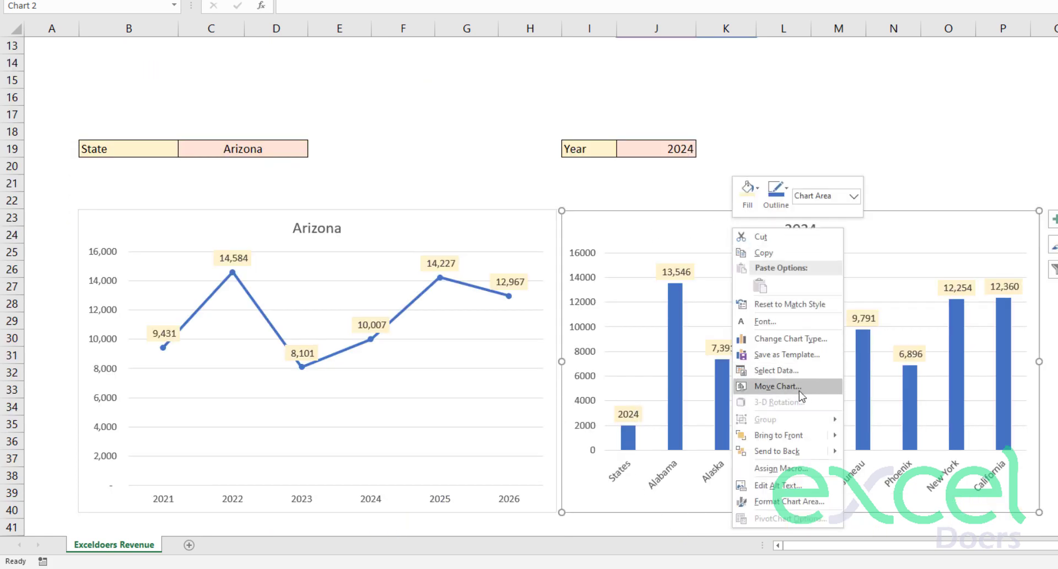
pyautogui.click(786, 371)
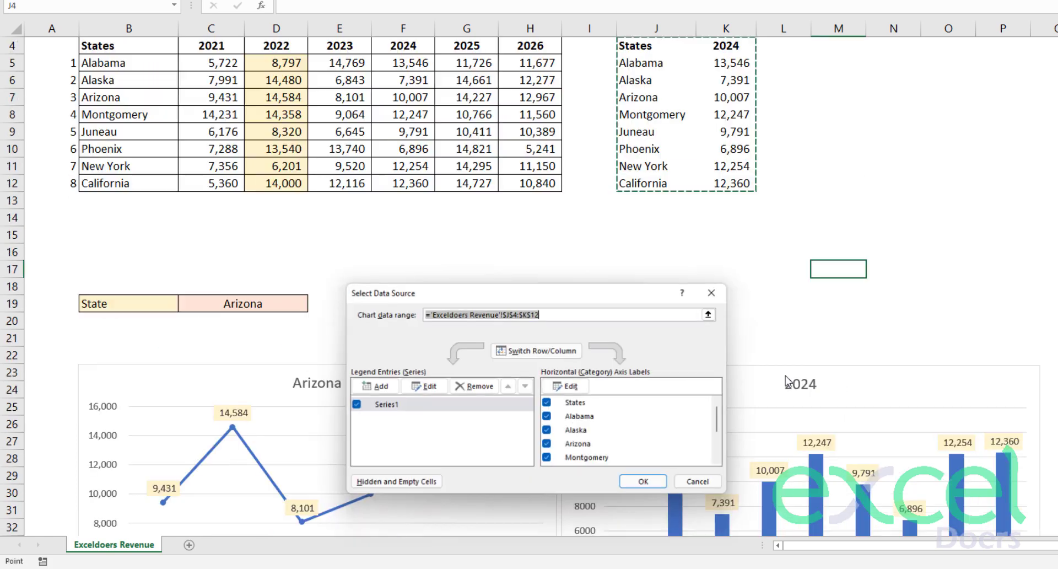
pyautogui.click(519, 316)
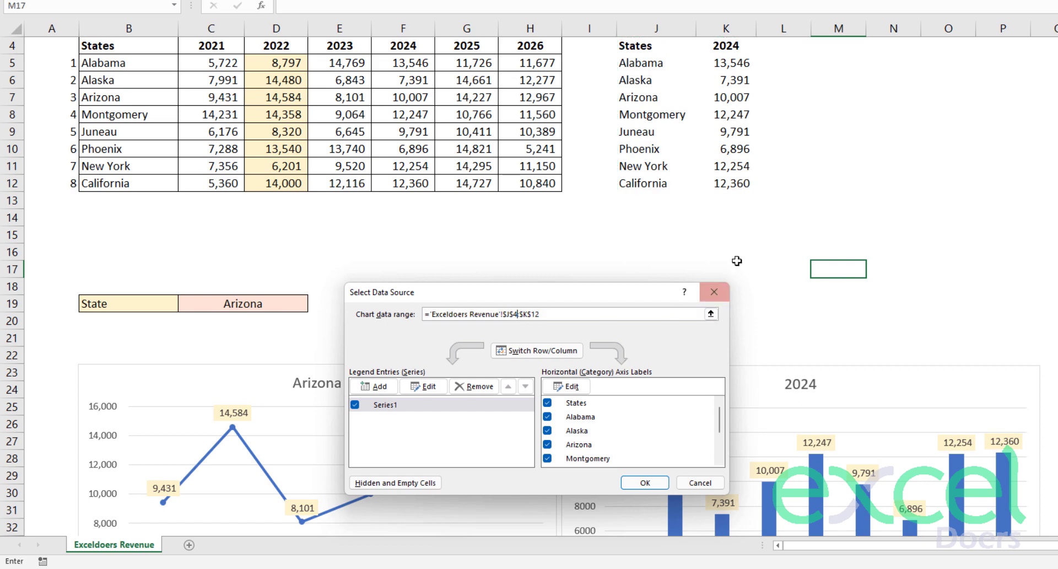
pyautogui.scroll(1, 739, 259)
pyautogui.press('BackSpace')
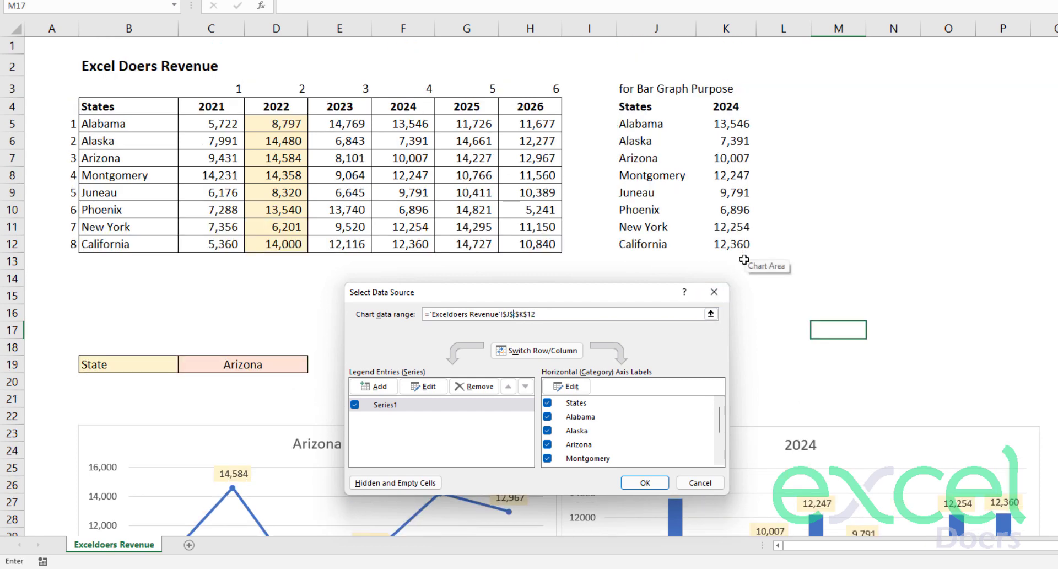
# Step: Set the bar chart's data range to start at $J$5, covering J5:K12
pyautogui.write('5')
pyautogui.click(645, 483)
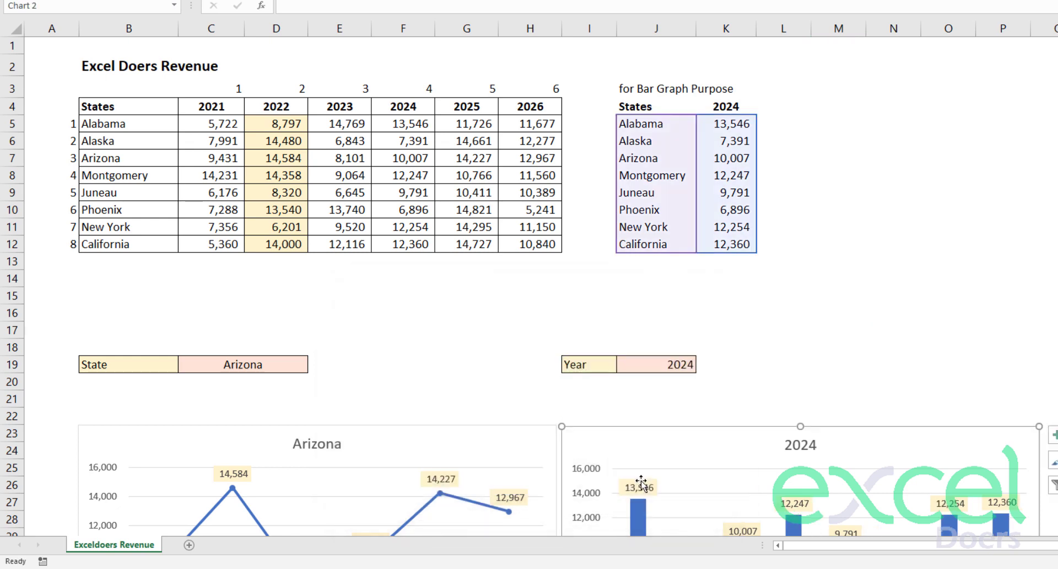
pyautogui.scroll(-7, 744, 358)
pyautogui.scroll(5, 755, 323)
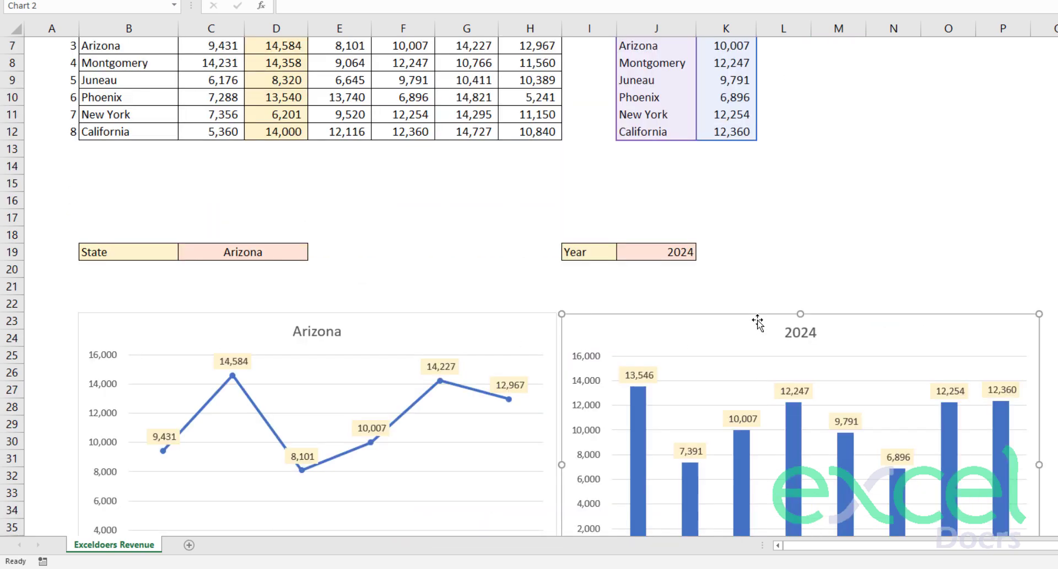
pyautogui.scroll(2, 721, 254)
pyautogui.click(721, 252)
# Step: Turn the bar-graph helper block J3:M15 white to hide it again
pyautogui.moveTo(813, 298); pyautogui.dragTo(619, 85)
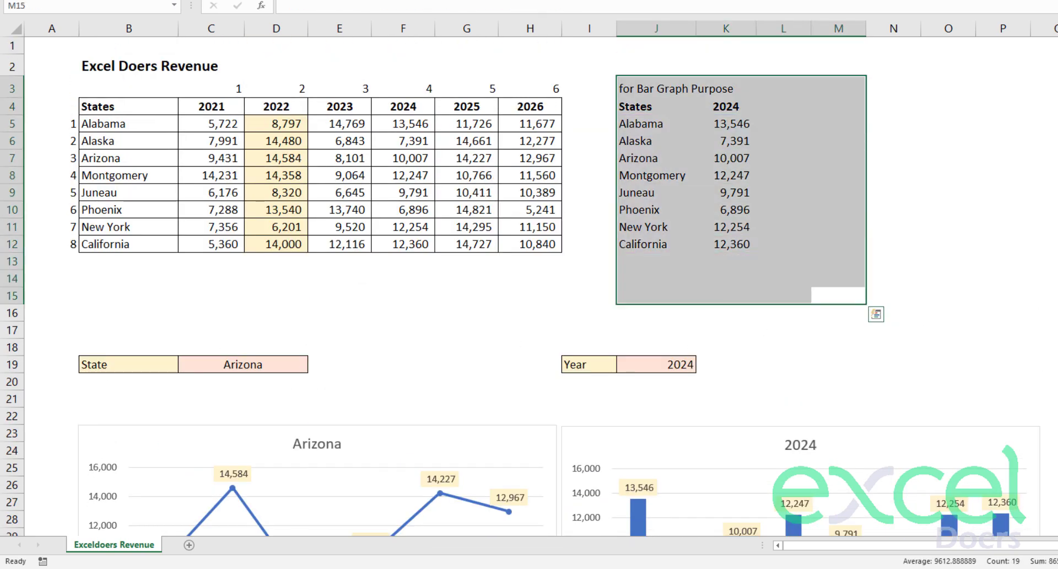
pyautogui.click(237, 11)
pyautogui.click(944, 278)
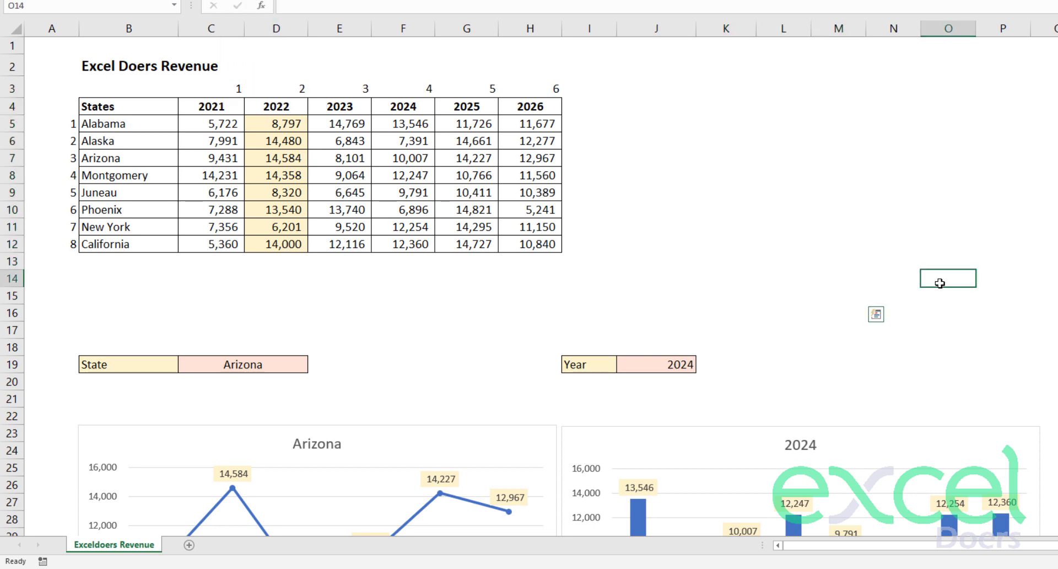
pyautogui.scroll(-6, 943, 282)
pyautogui.scroll(3, 943, 282)
pyautogui.scroll(-2, 943, 282)
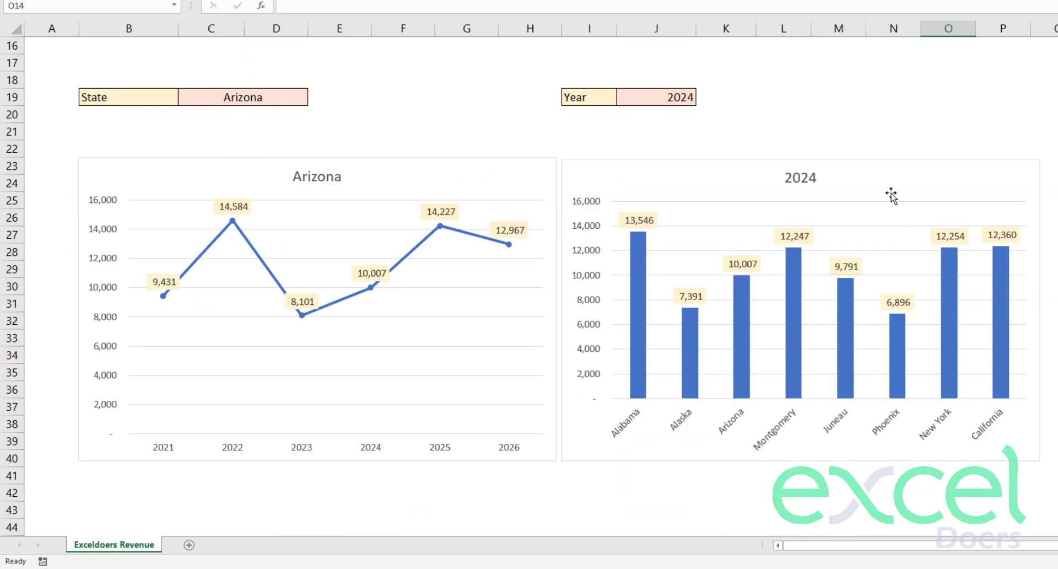